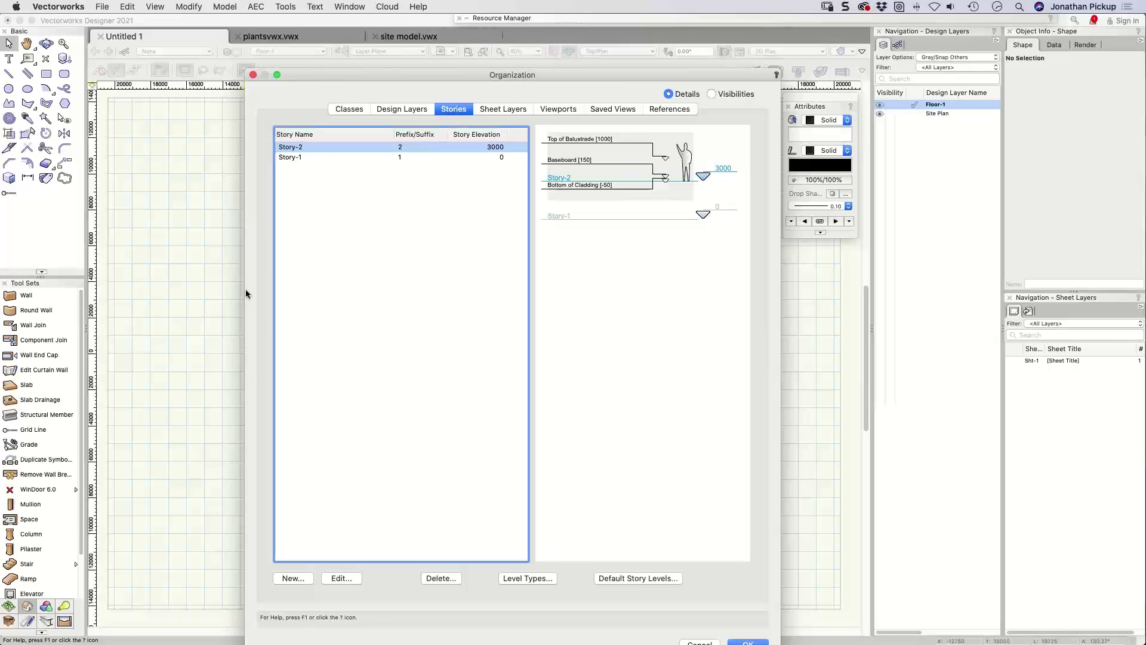
# Step: Close the Organization dialog without saving changes and create a new blank document
pyautogui.press('Escape')
pyautogui.click(102, 7)
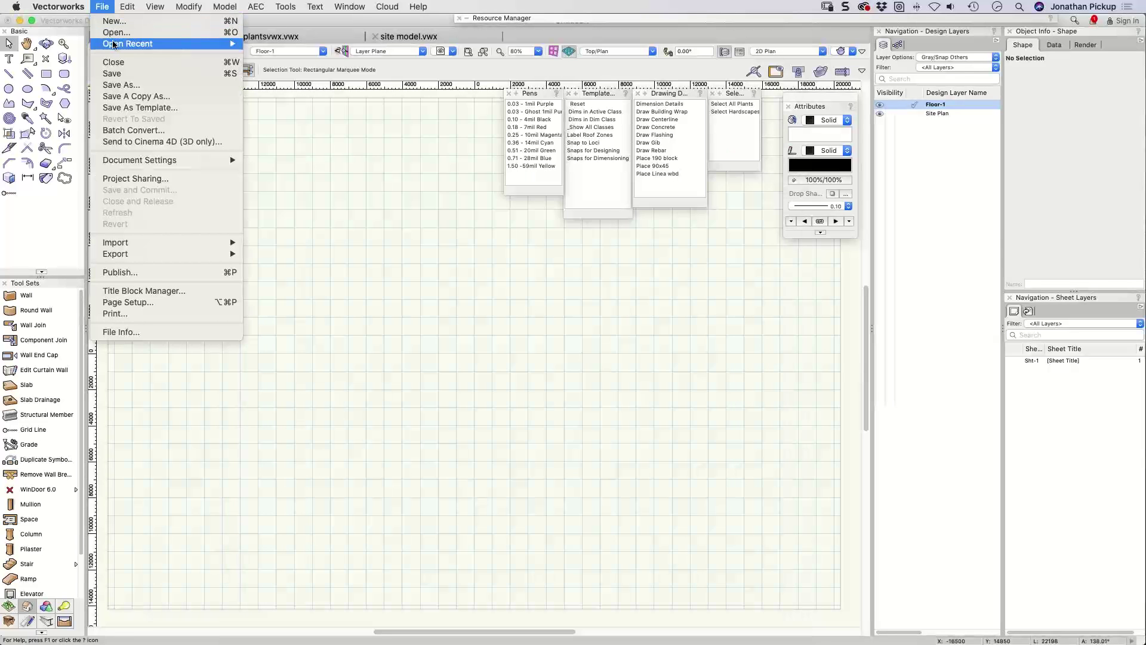
pyautogui.click(114, 21)
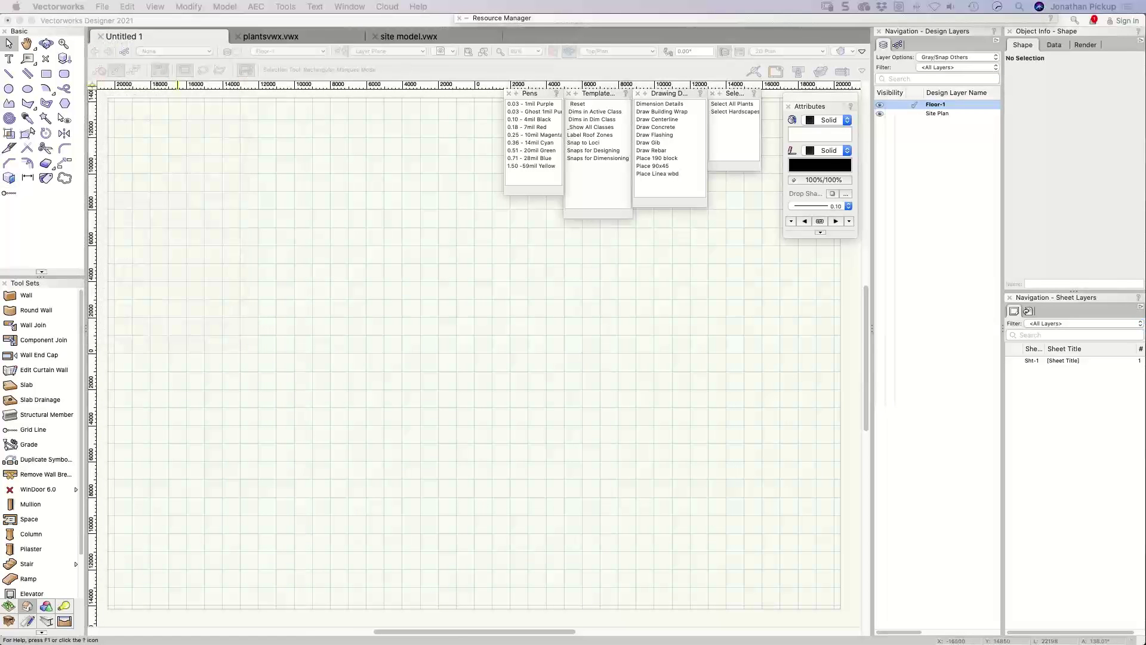
pyautogui.press('super+n')
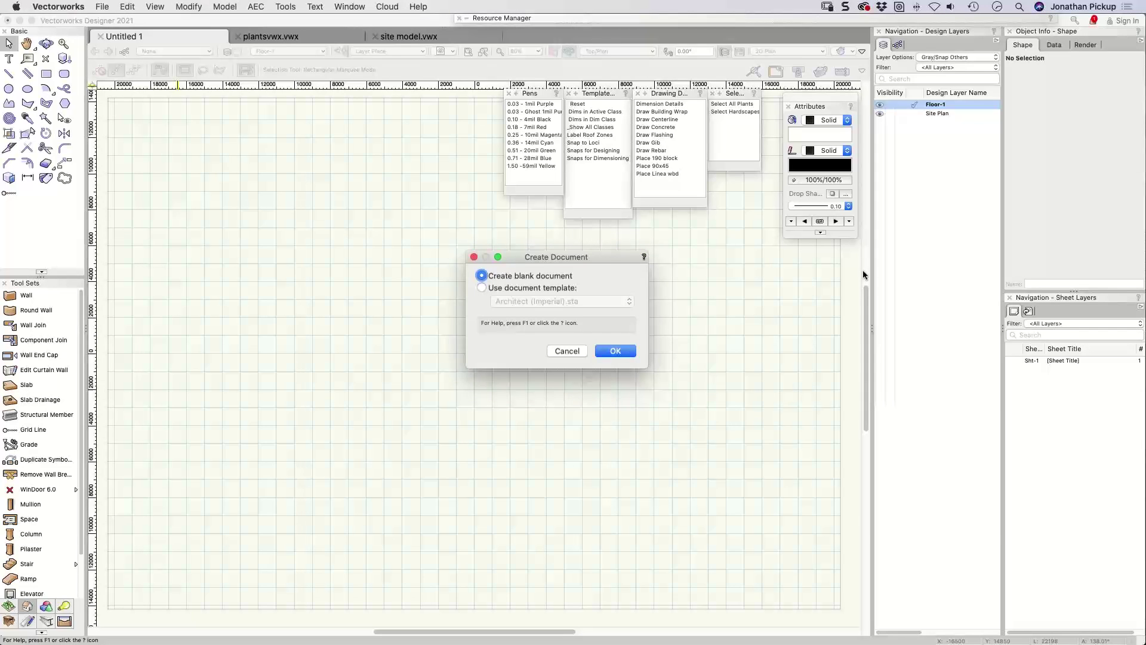
pyautogui.click(615, 352)
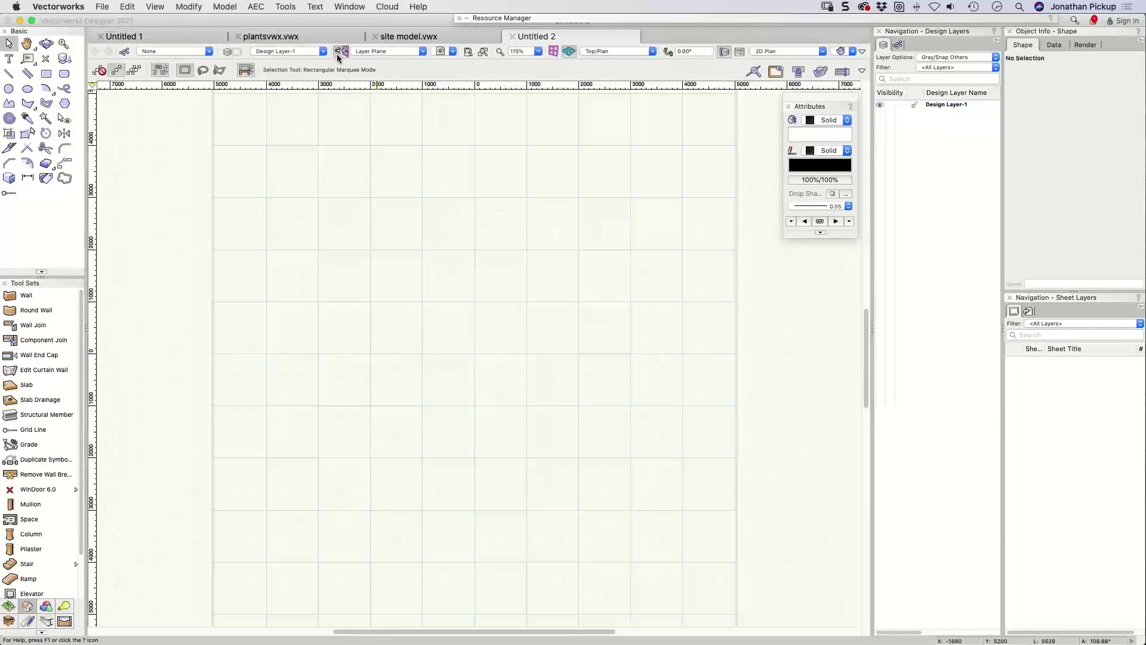
# Step: Examine the default story levels of the blank document, including their level types, elevation offsets and layer names
pyautogui.click(228, 51)
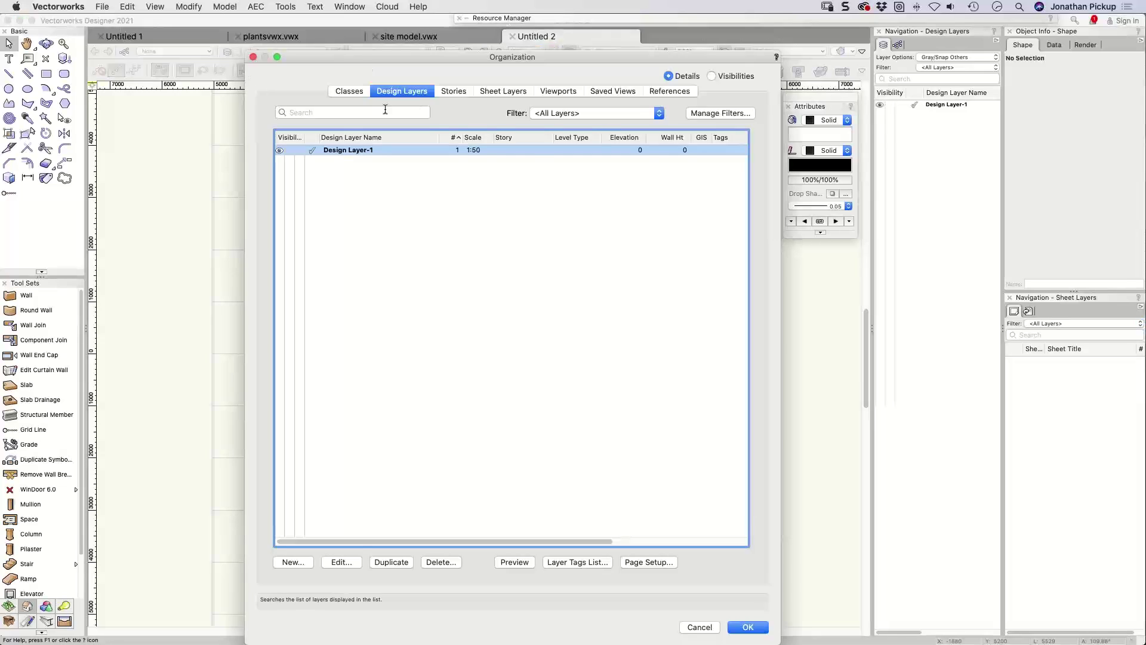
pyautogui.click(455, 90)
pyautogui.click(604, 561)
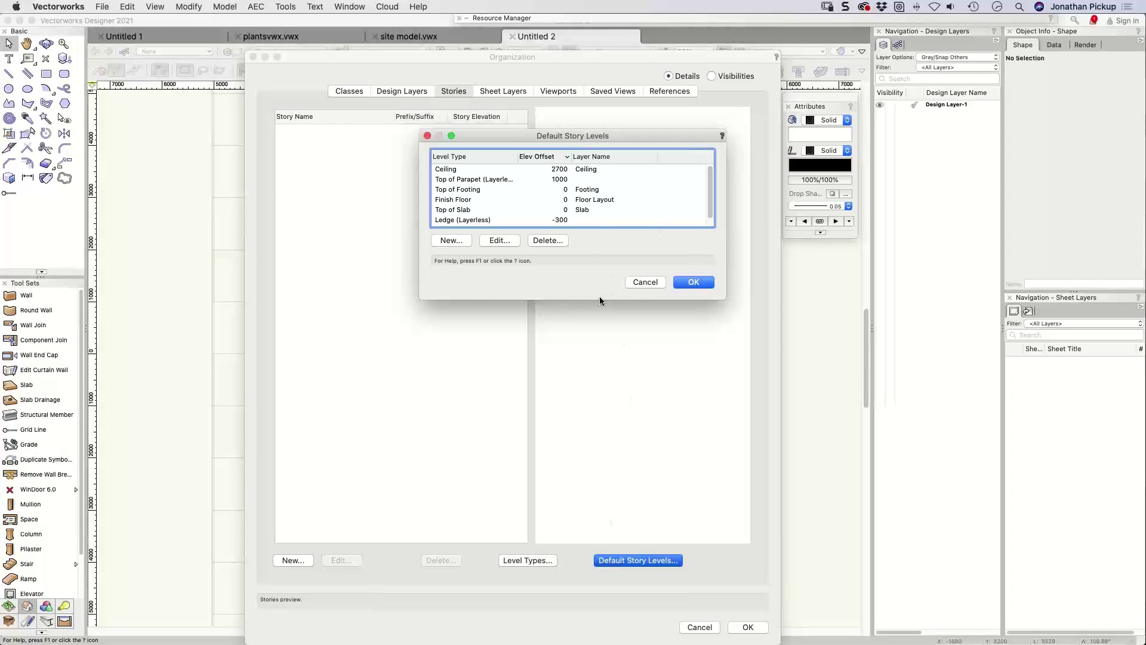
pyautogui.moveTo(569, 299); pyautogui.dragTo(578, 339)
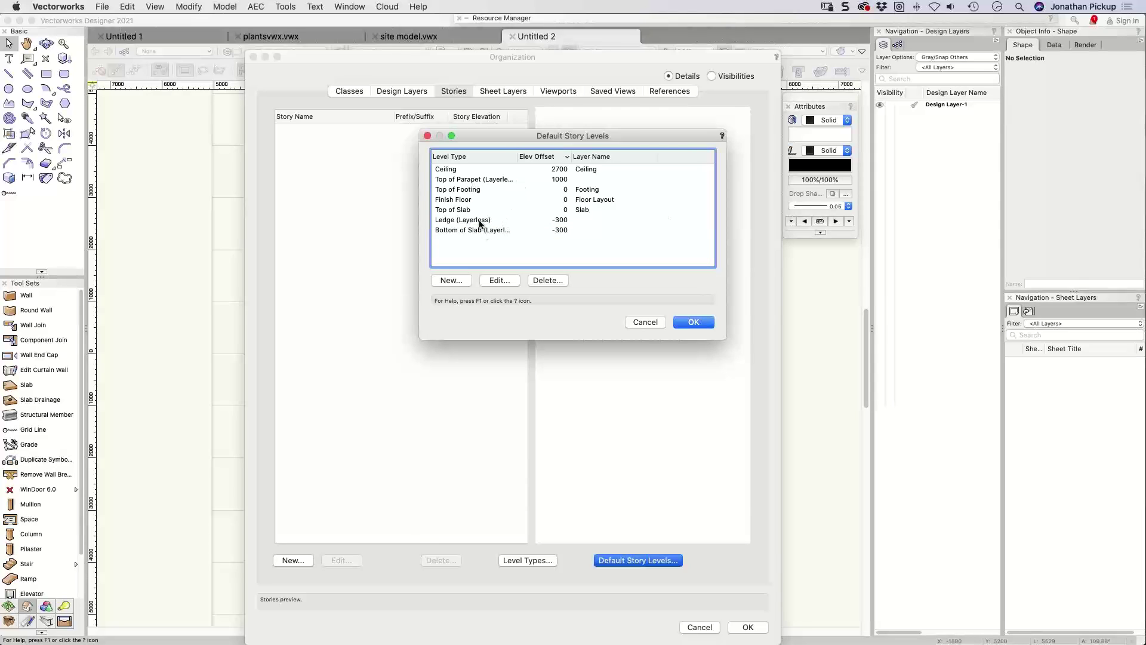
pyautogui.click(458, 210)
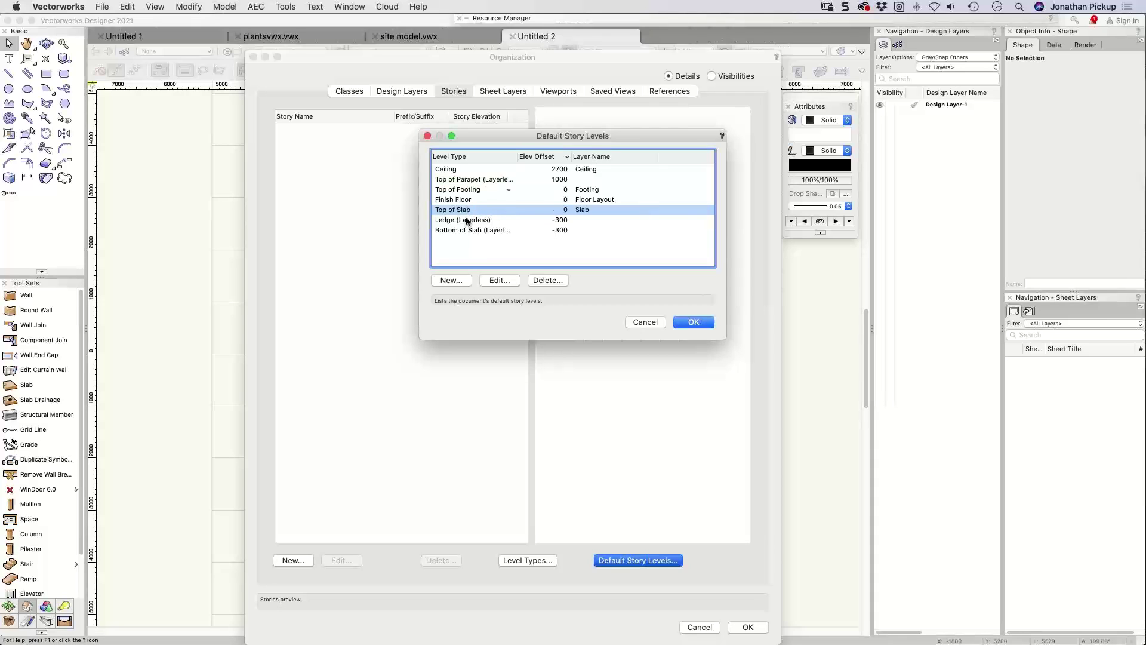
pyautogui.press('Return')
pyautogui.press('Return')
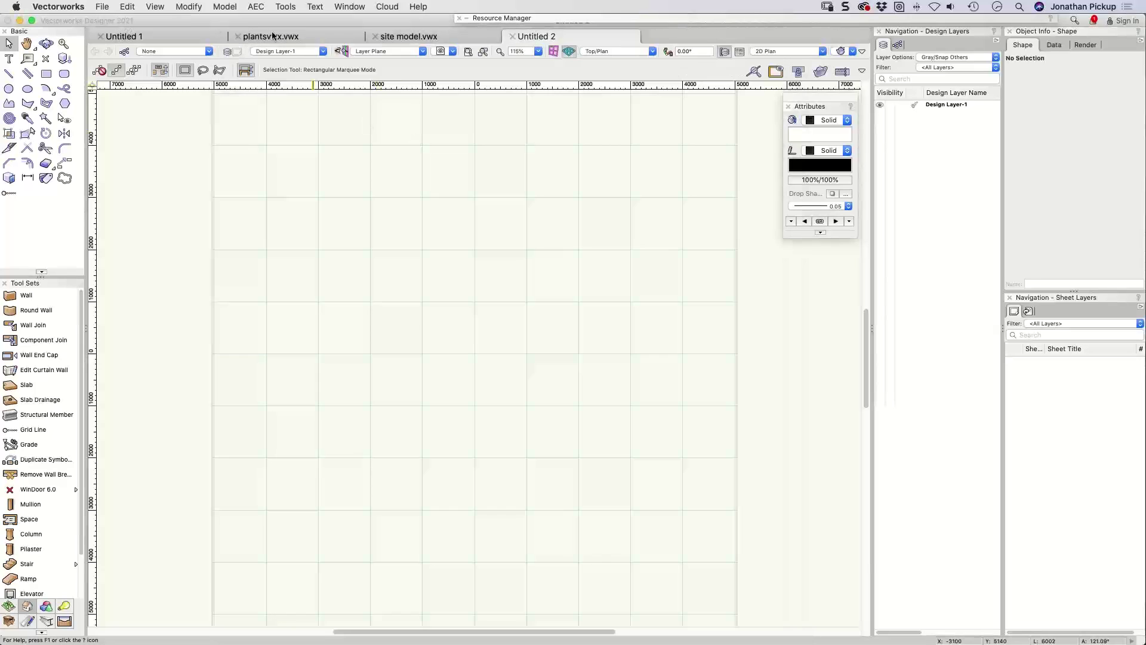
# Step: Review the Untitled 1 document's default story levels, checking each entry from Foundation down to Bottom of Footing
pyautogui.click(167, 37)
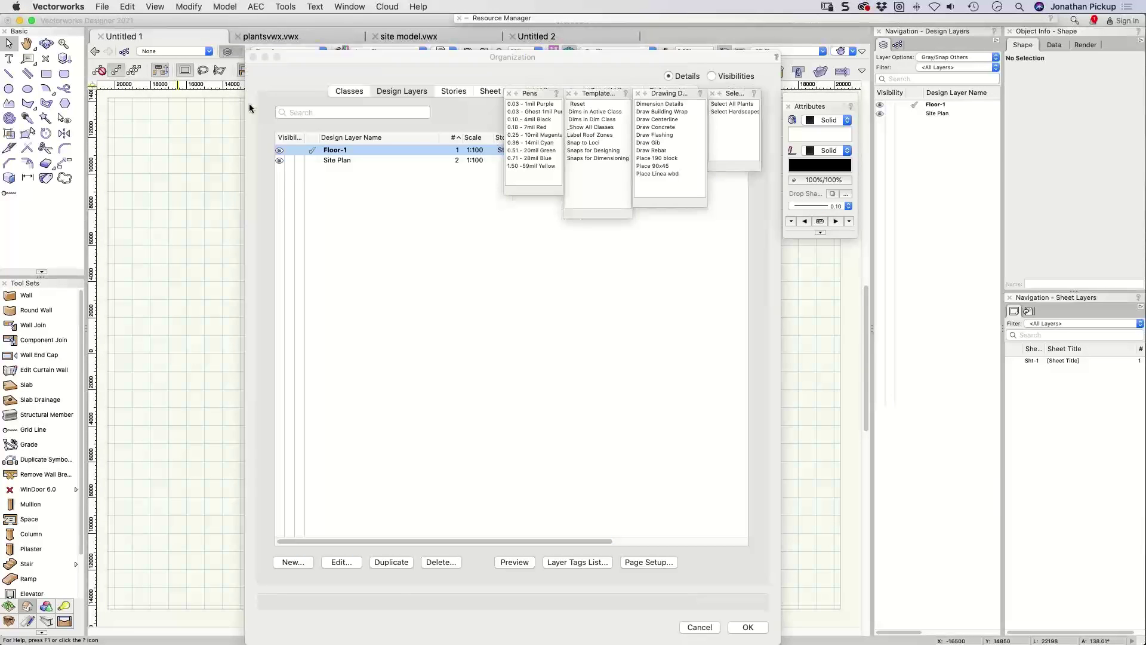
pyautogui.click(454, 91)
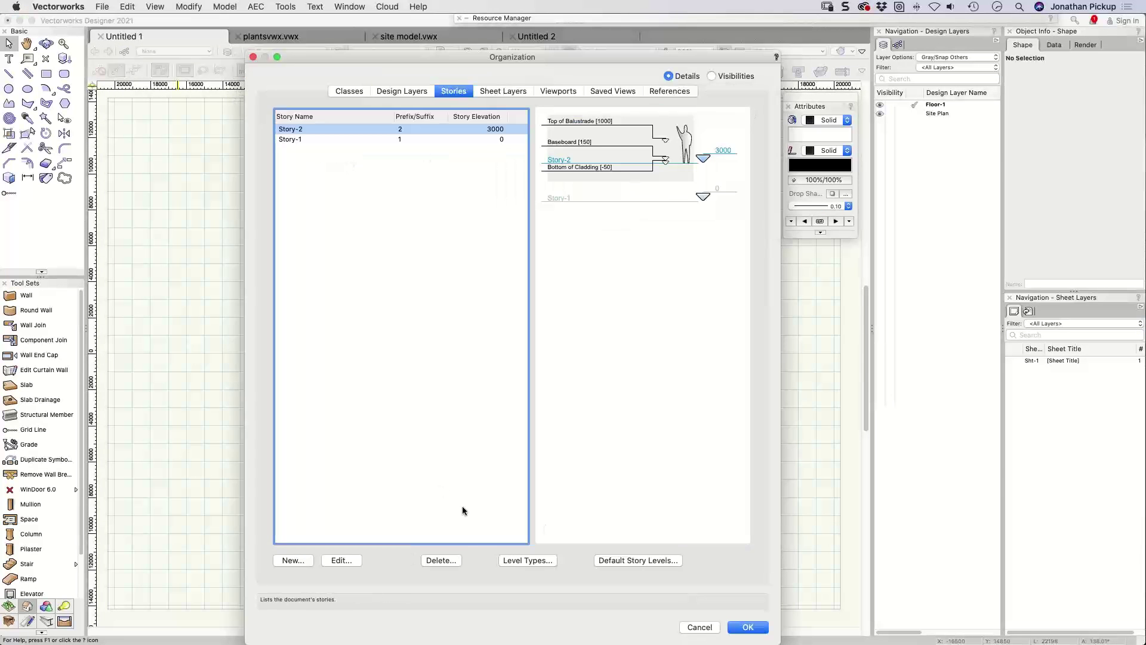
pyautogui.click(626, 558)
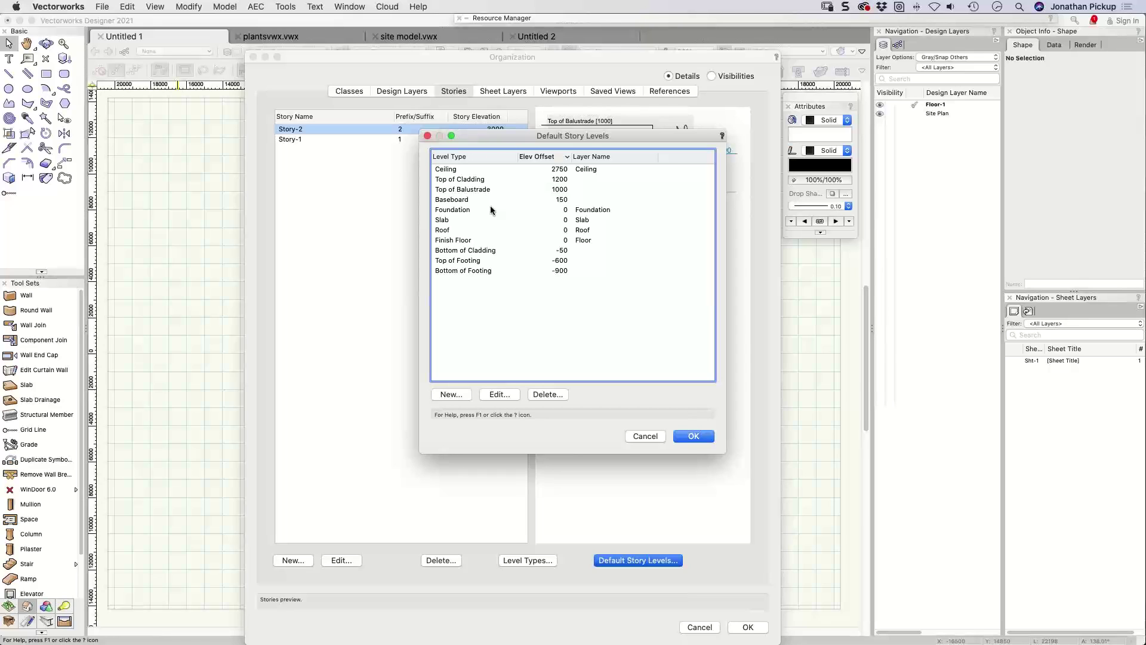
pyautogui.click(453, 210)
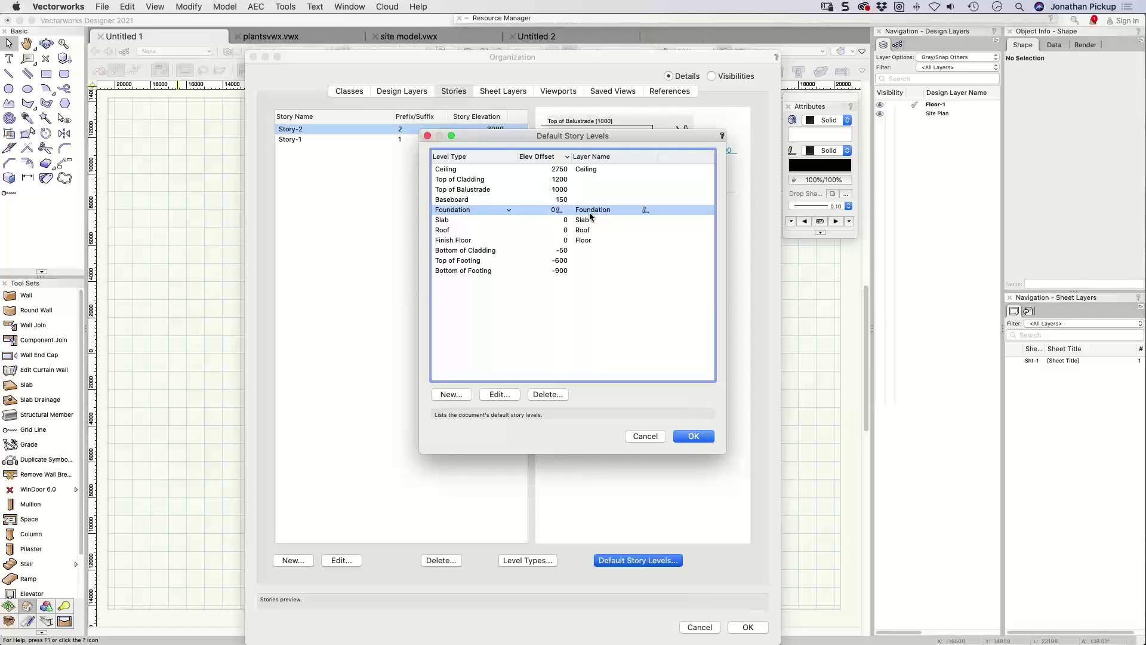
pyautogui.click(459, 220)
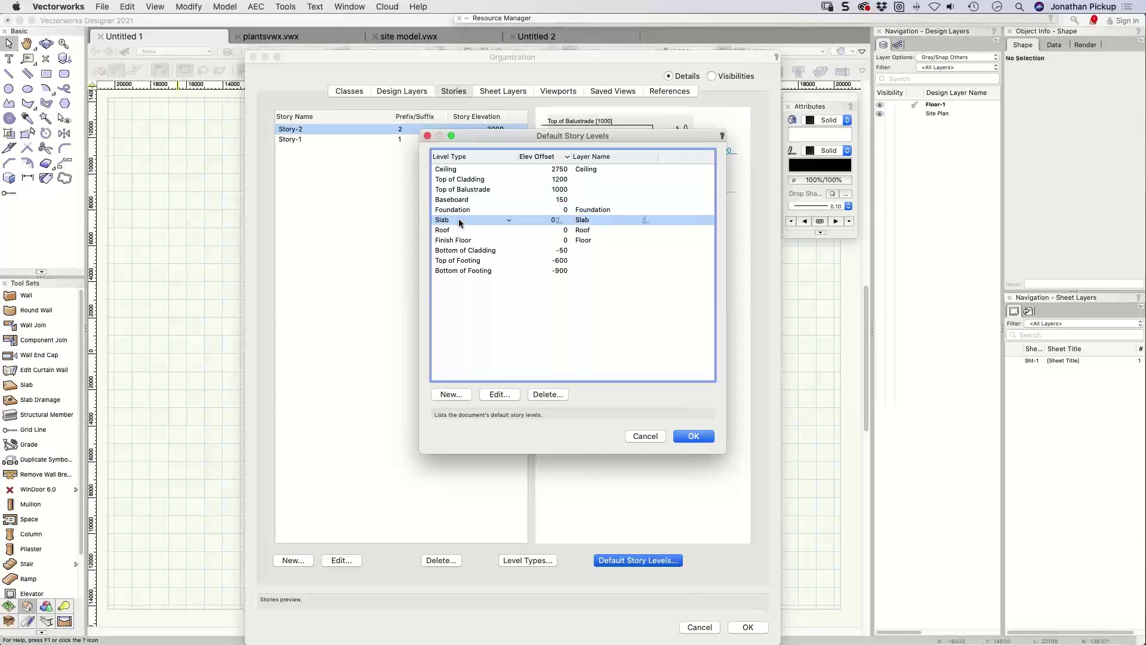
pyautogui.click(445, 232)
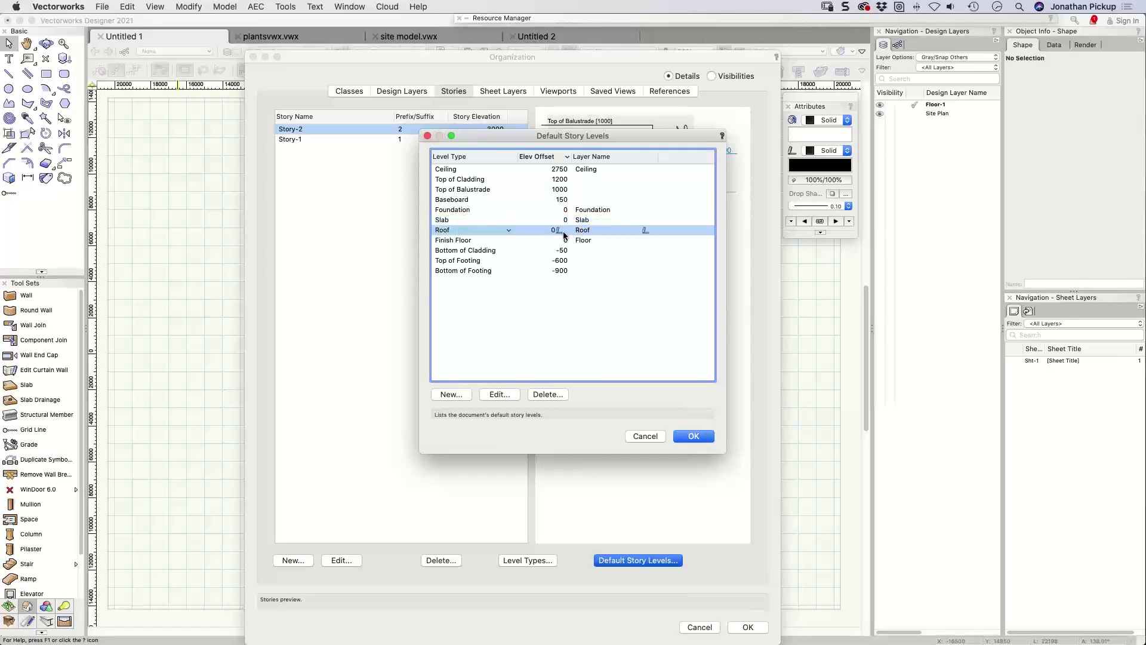
pyautogui.click(591, 241)
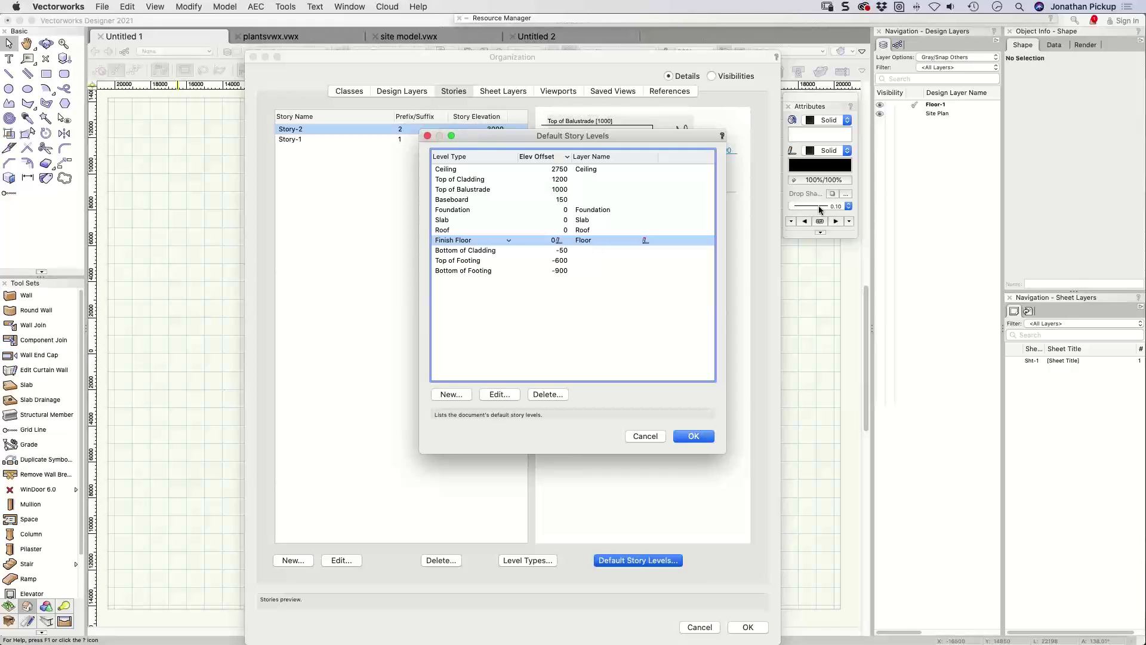
pyautogui.click(466, 252)
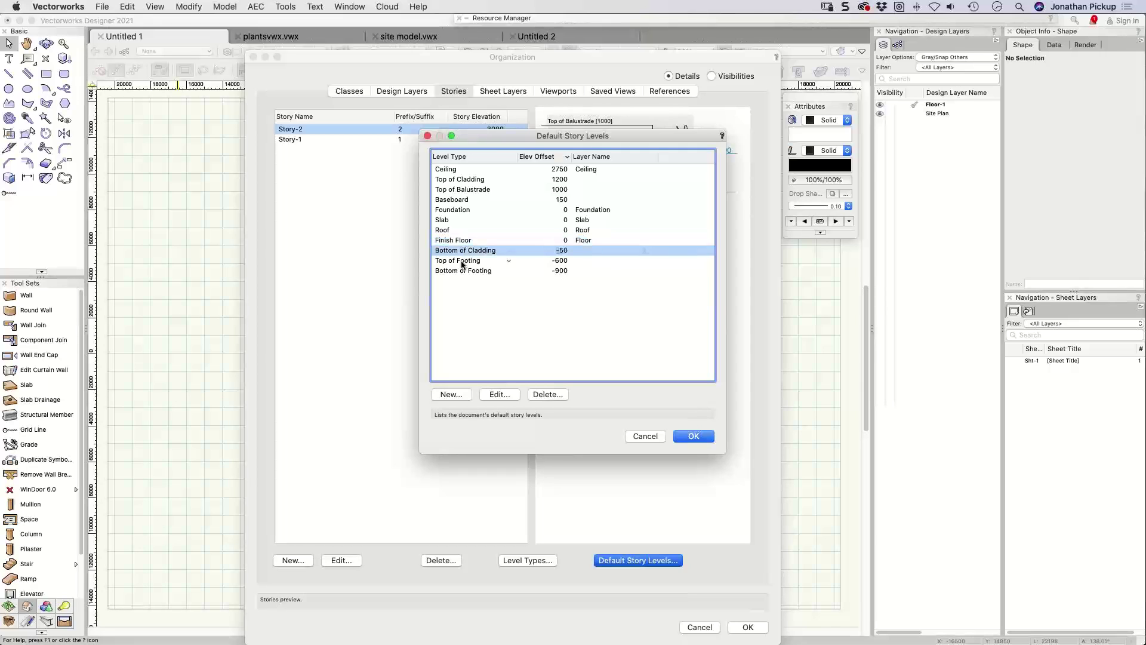
pyautogui.click(463, 262)
pyautogui.click(457, 272)
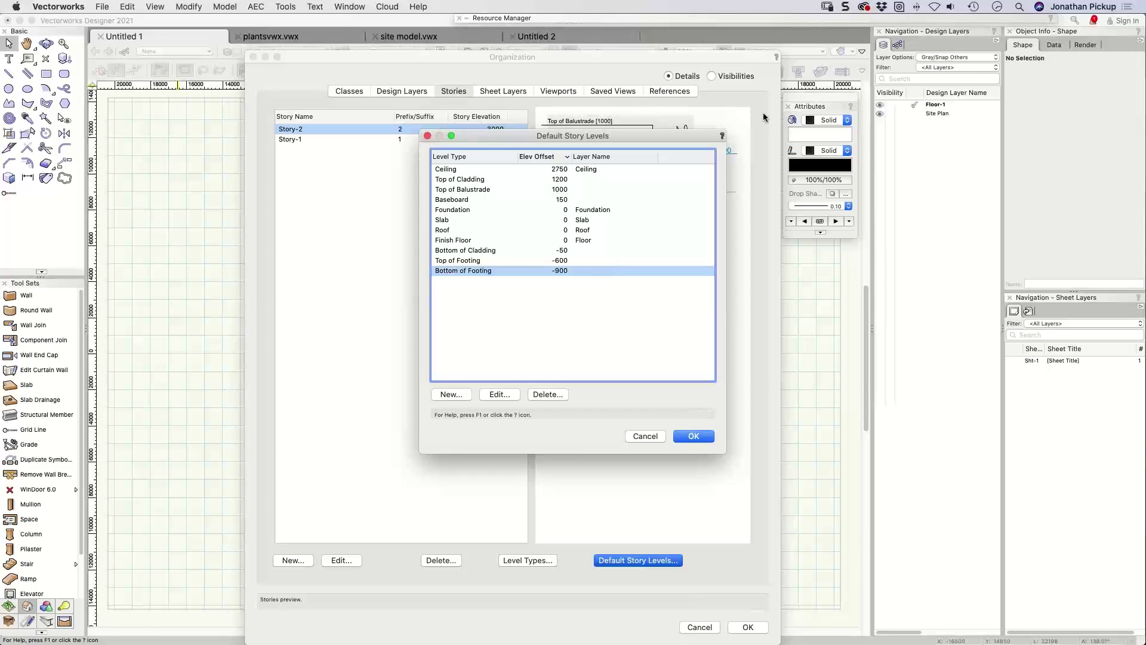
pyautogui.click(647, 437)
# Step: Switch to Safari and read the manual's Setting up Your System section, examining the wall sketch with cladding, ceiling and skirting levels
pyautogui.press('super+Tab')
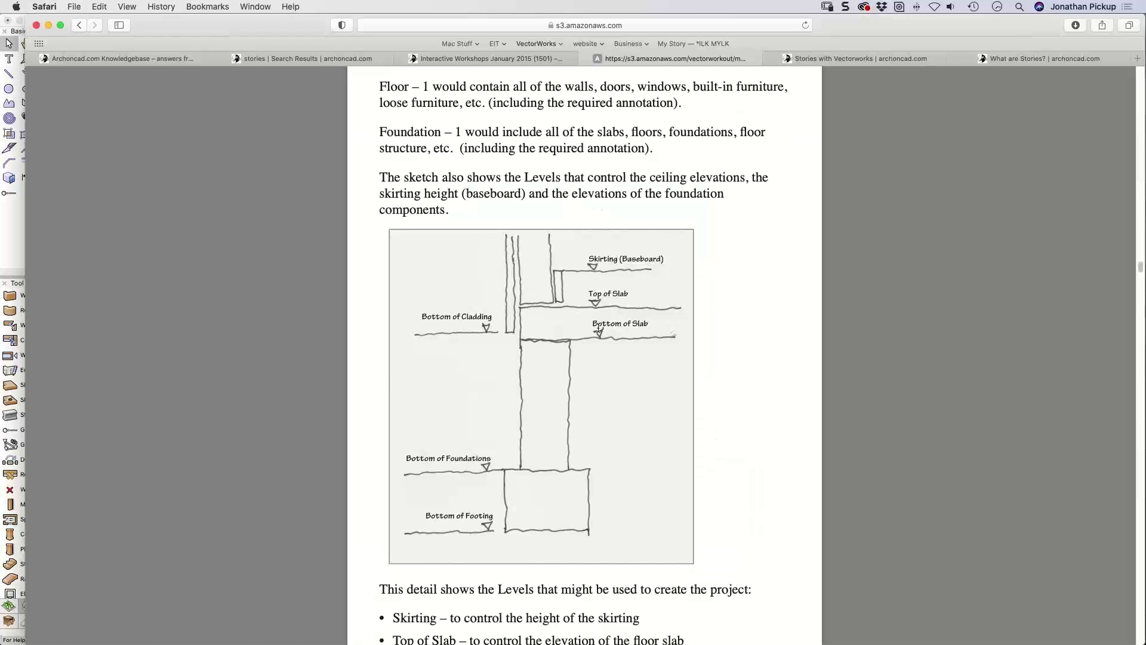
pyautogui.scroll(10, 599, 327)
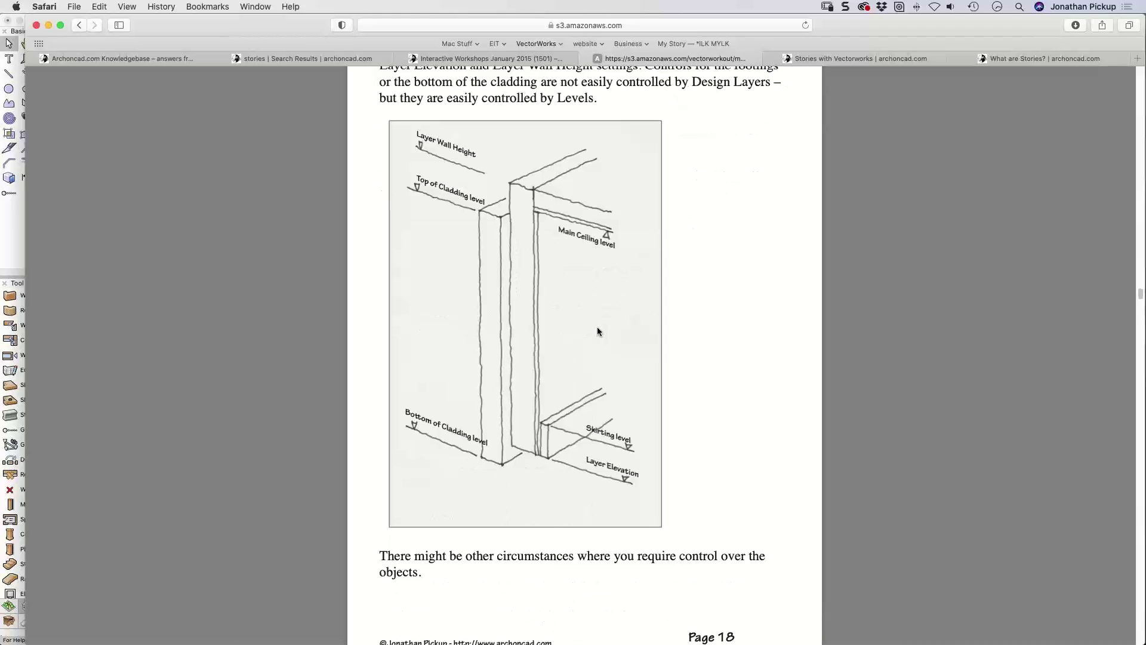
pyautogui.scroll(8, 598, 327)
pyautogui.scroll(3, 598, 331)
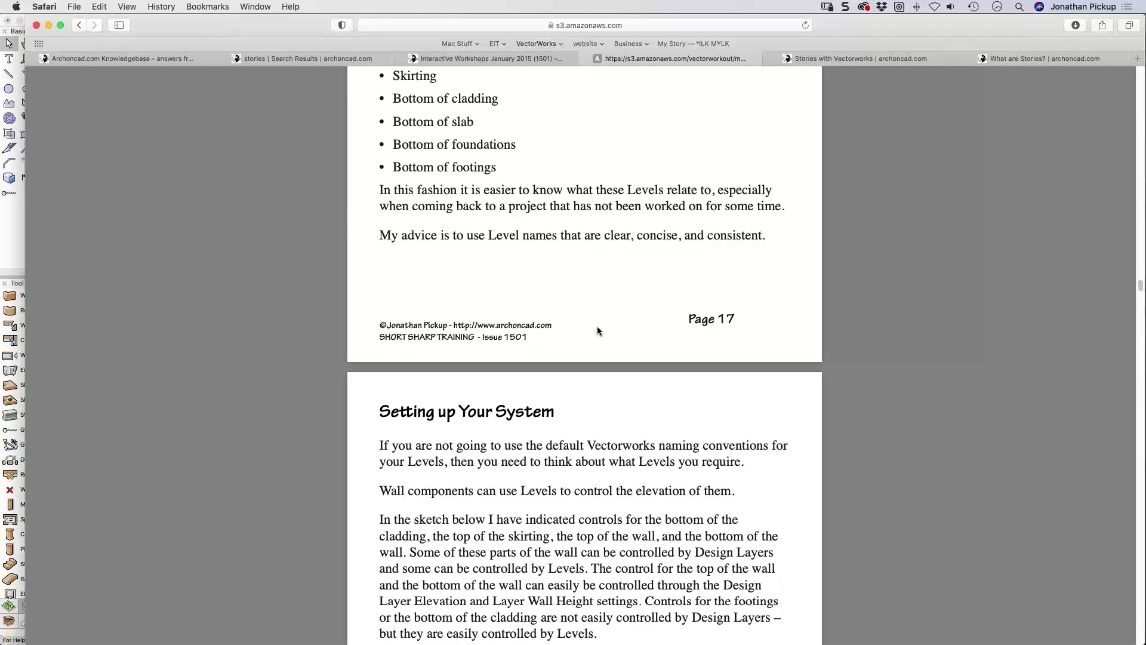
pyautogui.scroll(-1, 597, 326)
pyautogui.scroll(-8, 598, 330)
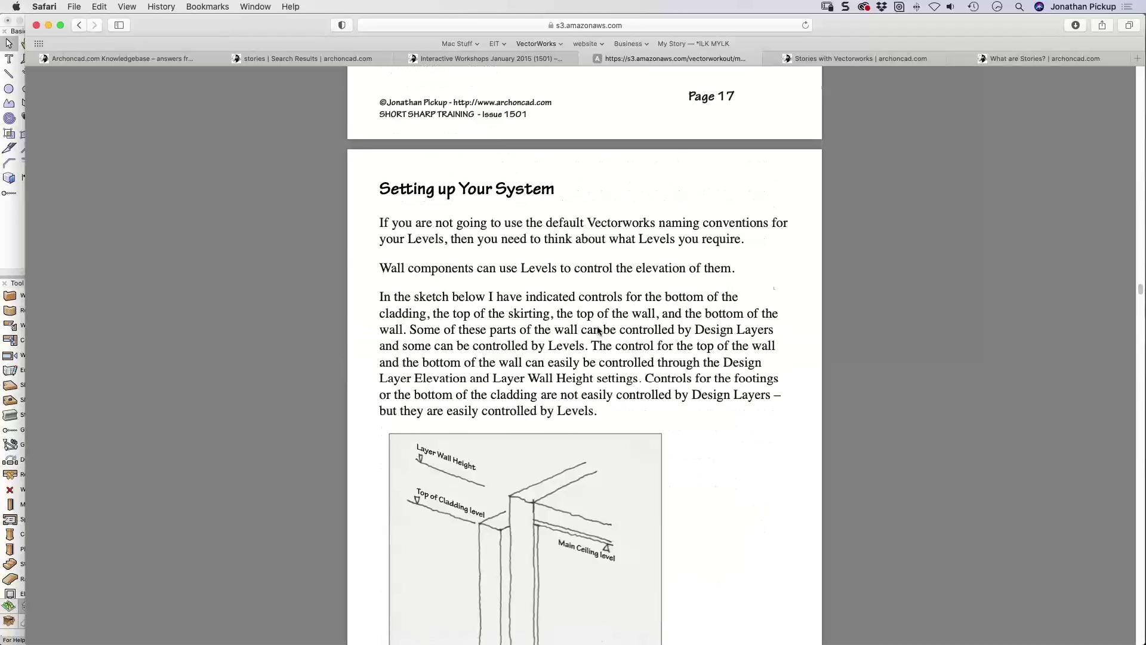
pyautogui.scroll(-2, 598, 317)
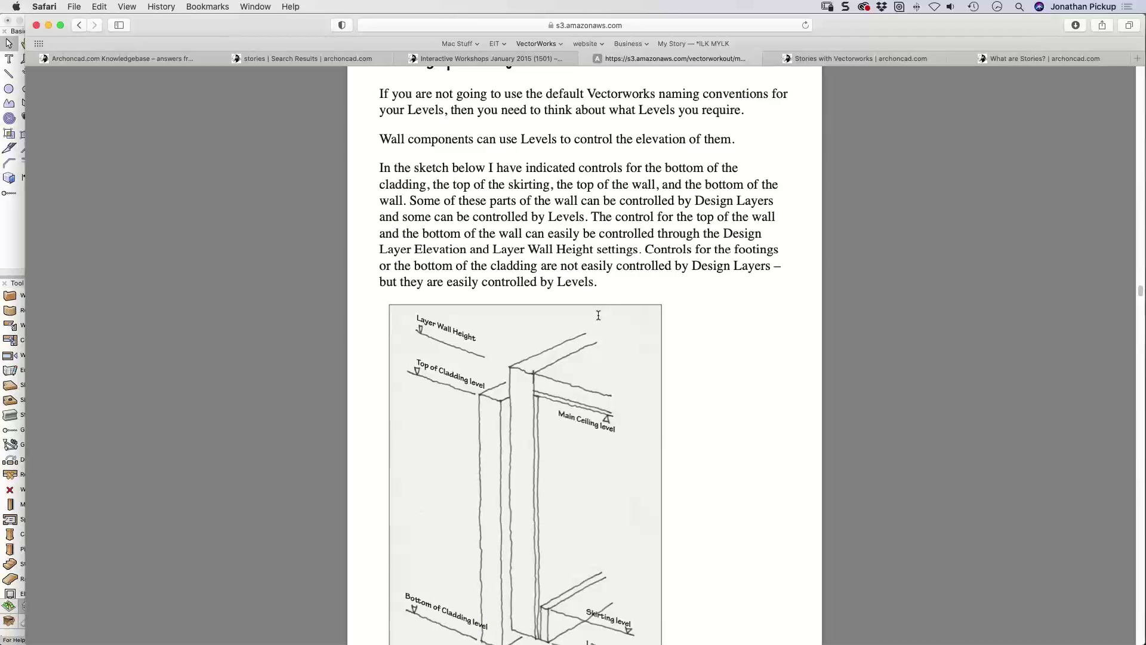
pyautogui.scroll(-2, 599, 315)
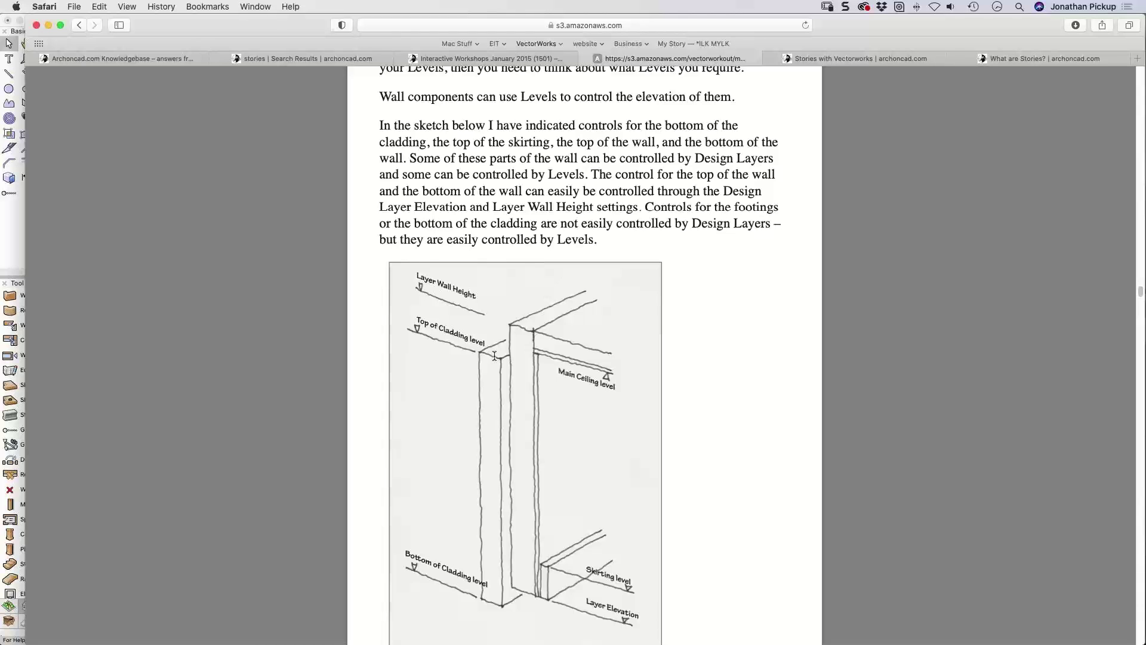
pyautogui.scroll(-1, 494, 356)
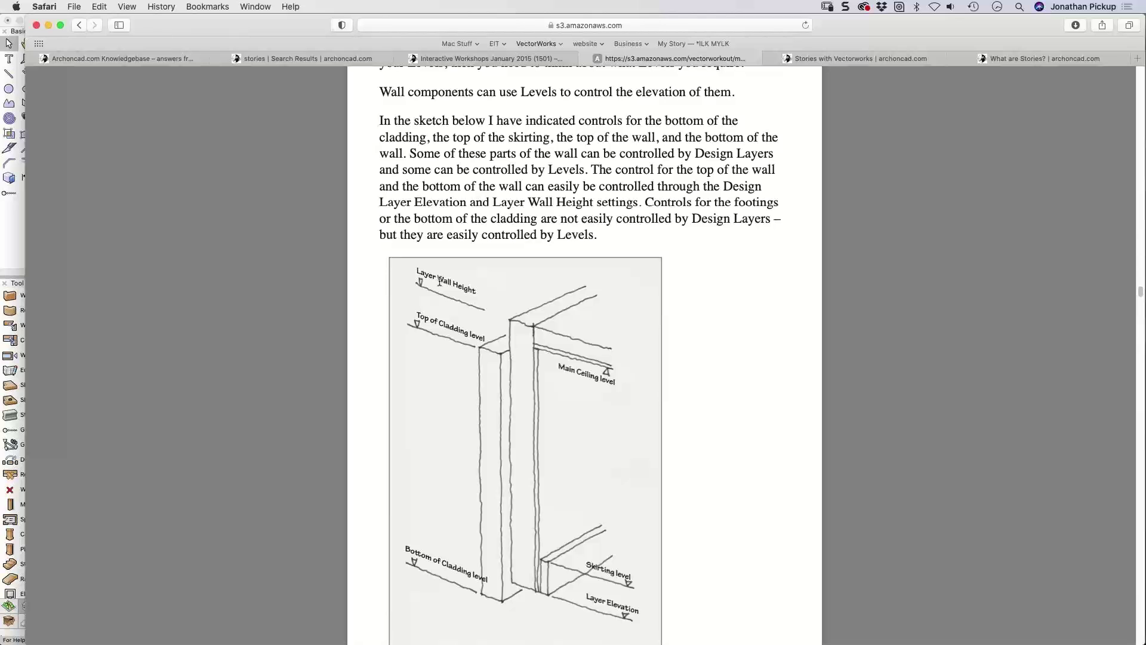
pyautogui.scroll(-3, 514, 316)
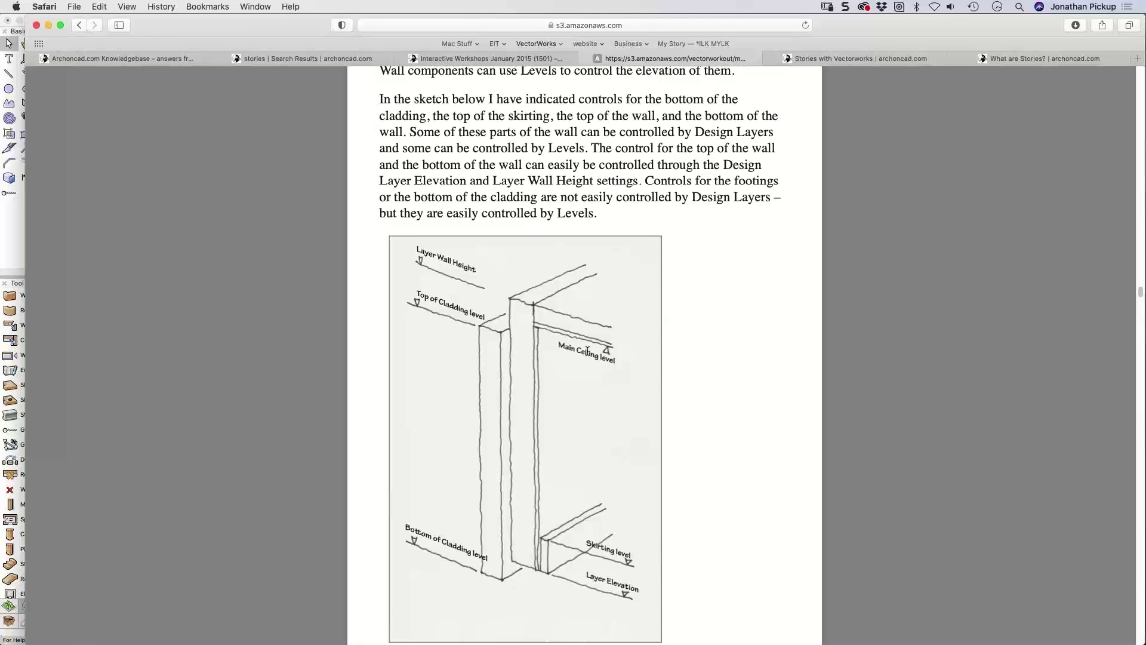
pyautogui.scroll(-10, 588, 351)
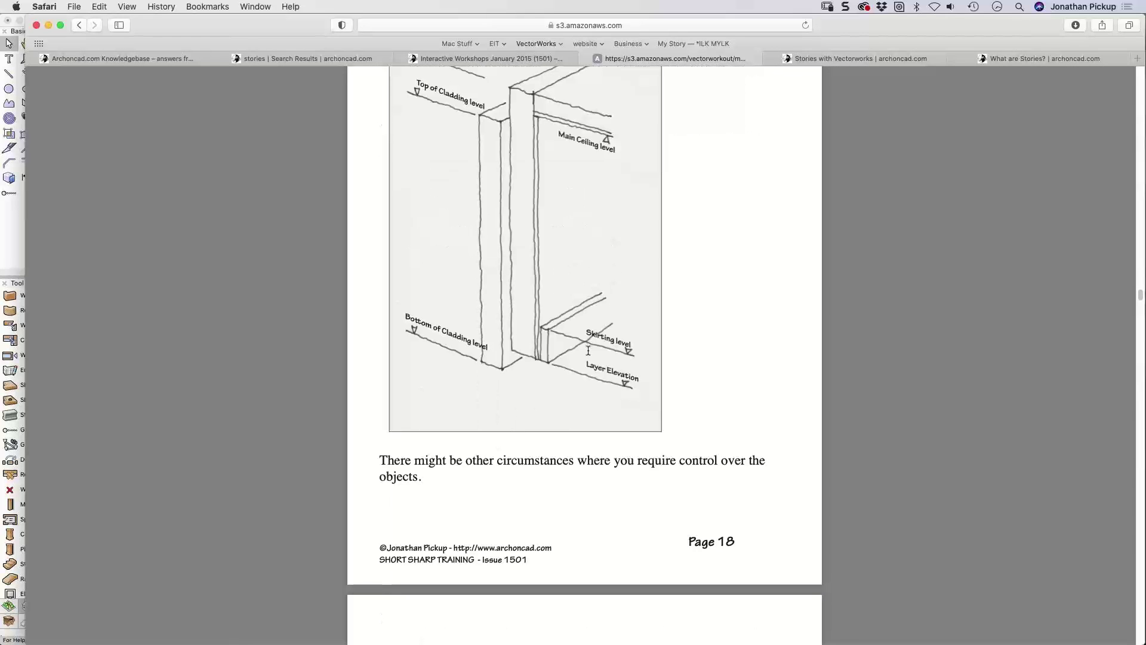
pyautogui.scroll(-1, 588, 352)
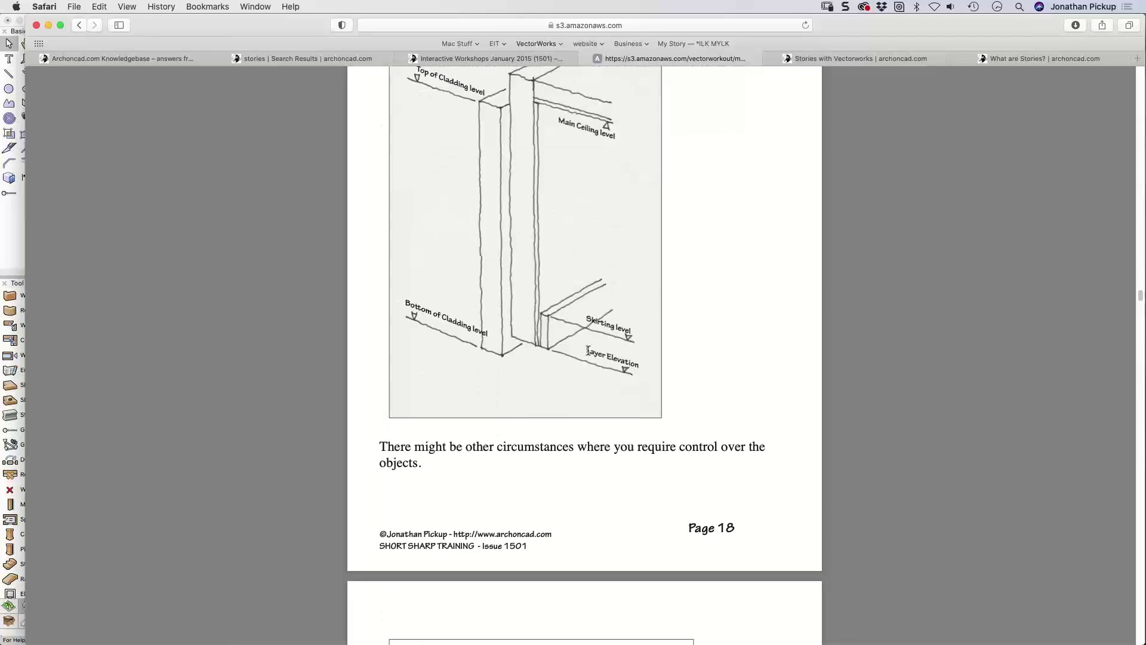
# Step: Read the manual's commercial example of levels for main and secondary beams and its options for wall top and bottom bounds
pyautogui.scroll(-20, 588, 351)
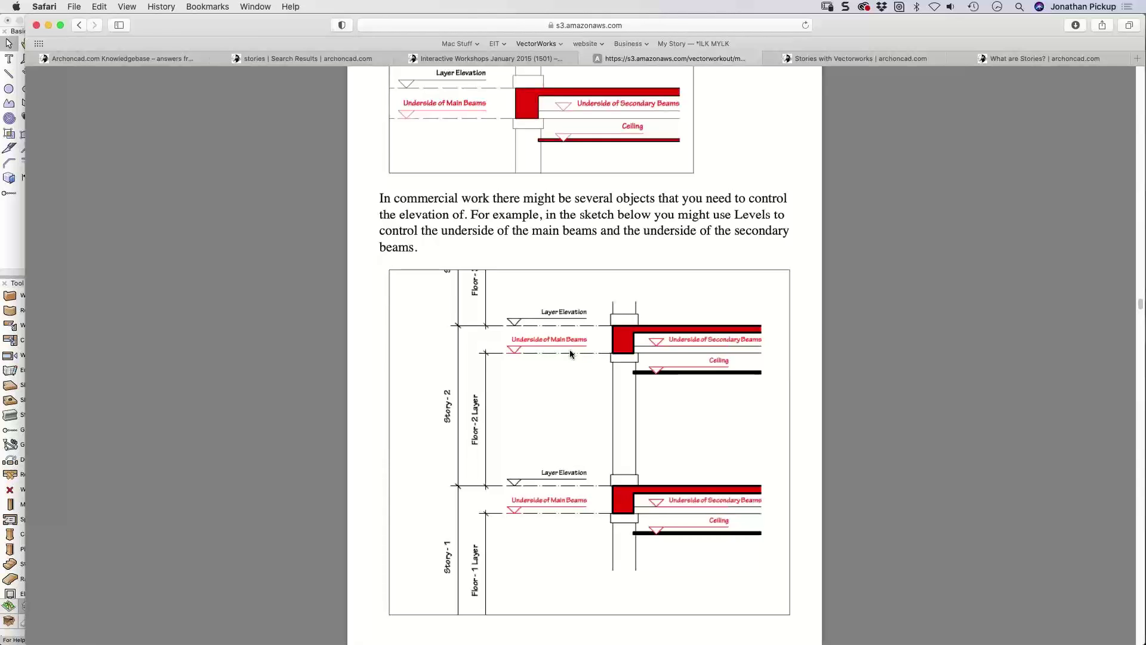
pyautogui.scroll(-3, 570, 351)
pyautogui.scroll(-1, 569, 353)
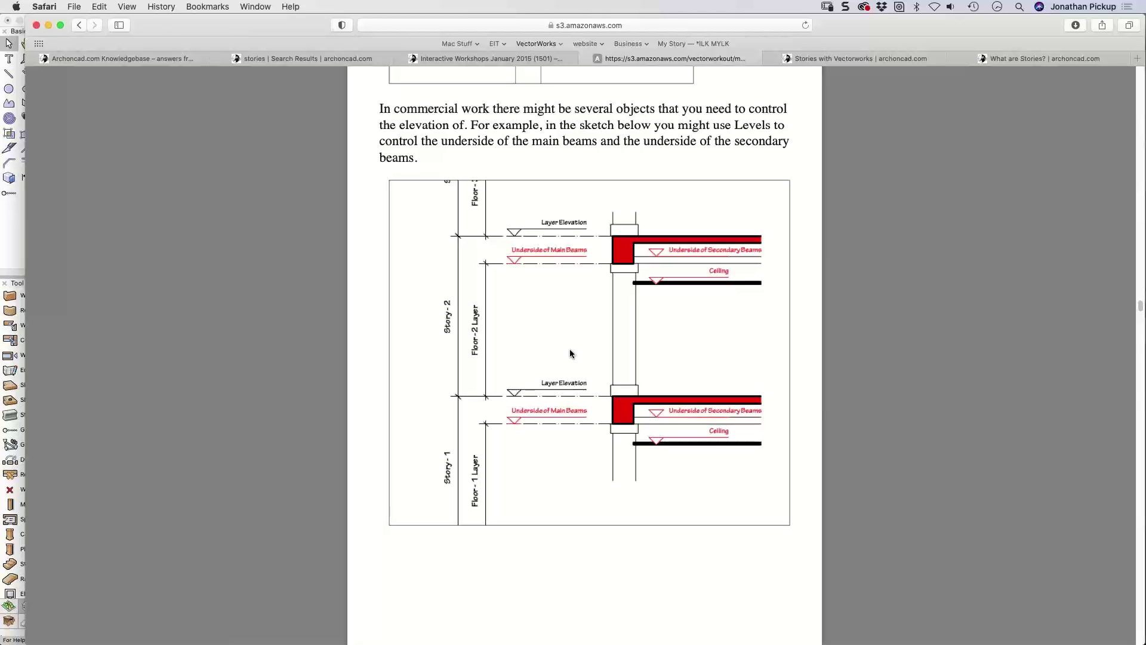
pyautogui.scroll(-5, 570, 370)
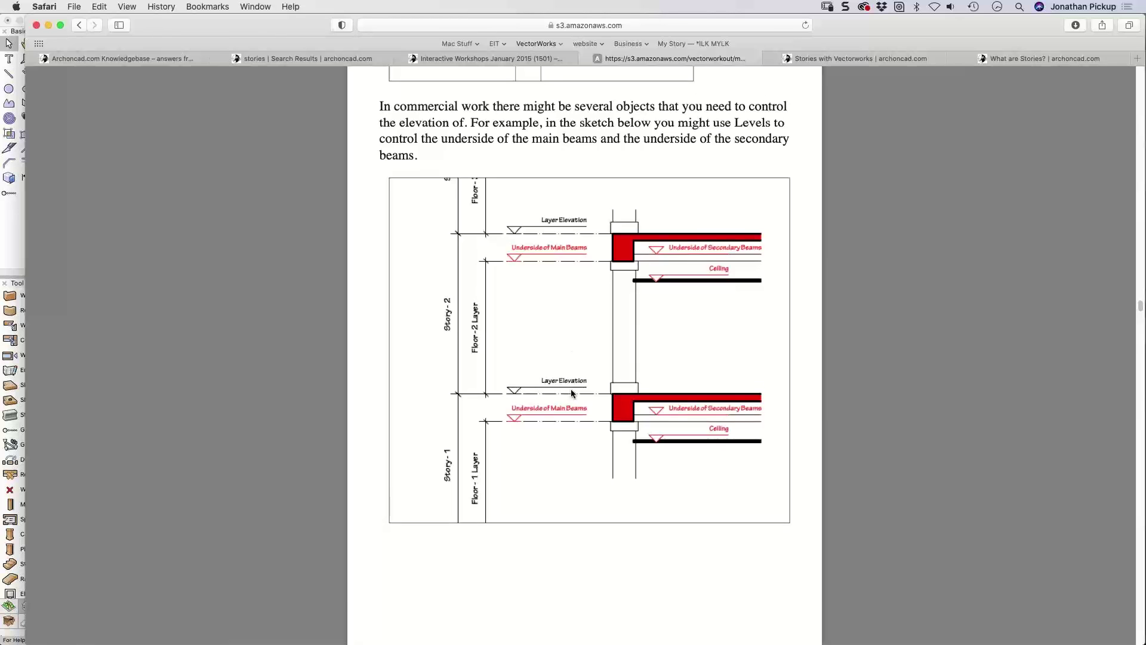
pyautogui.scroll(-10, 571, 392)
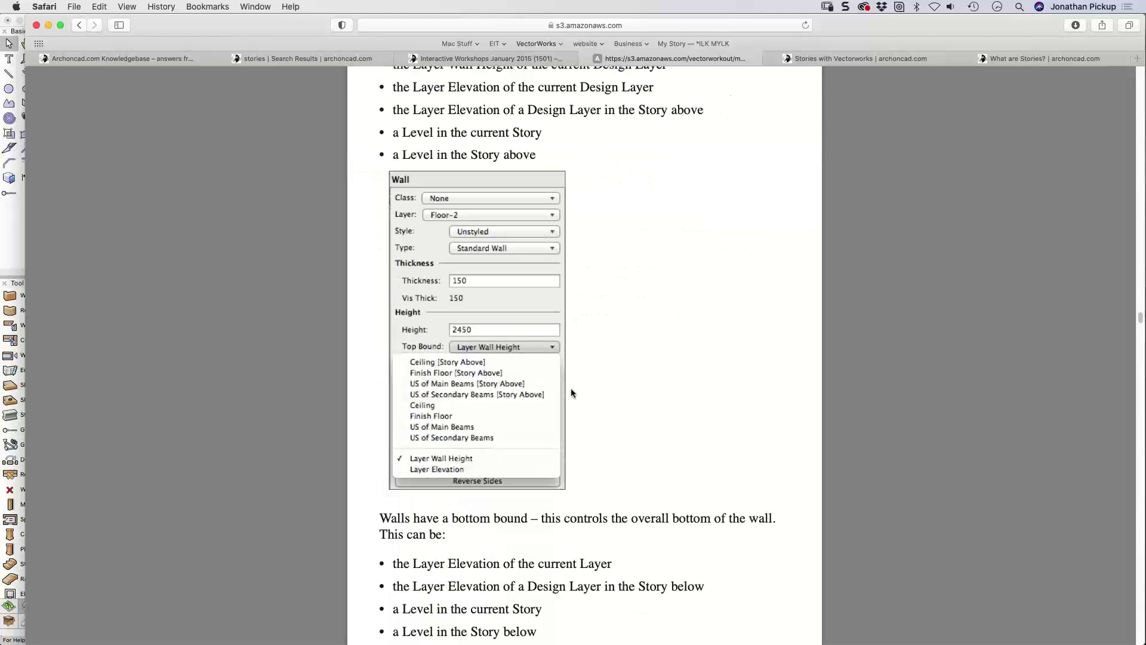
pyautogui.scroll(-1, 571, 391)
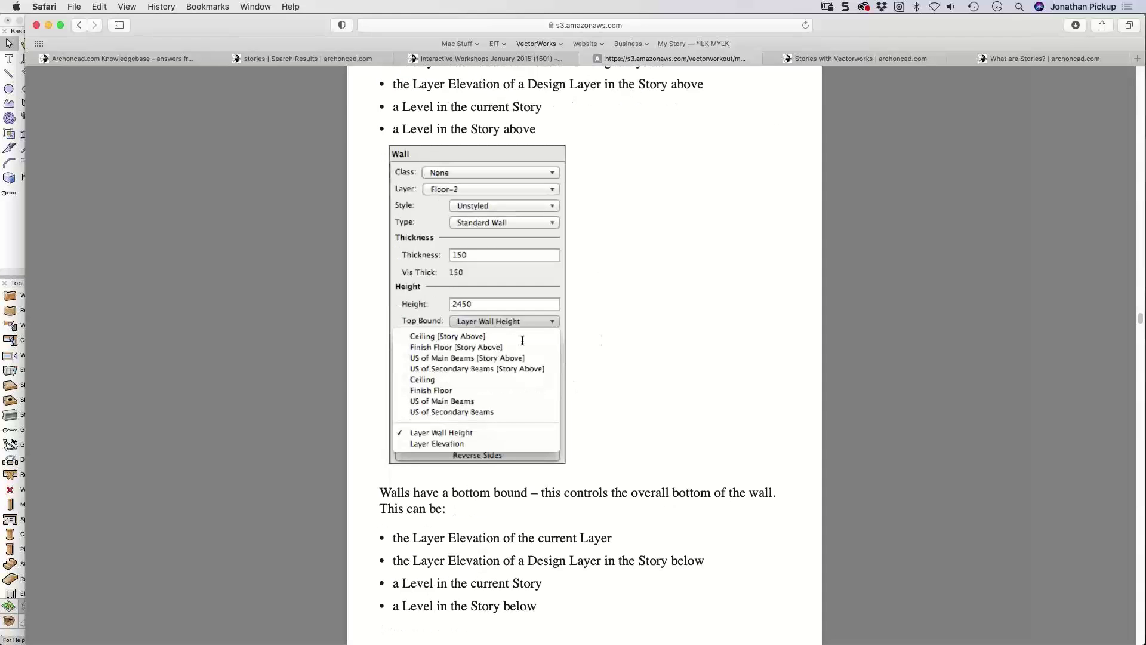
pyautogui.scroll(-1, 604, 340)
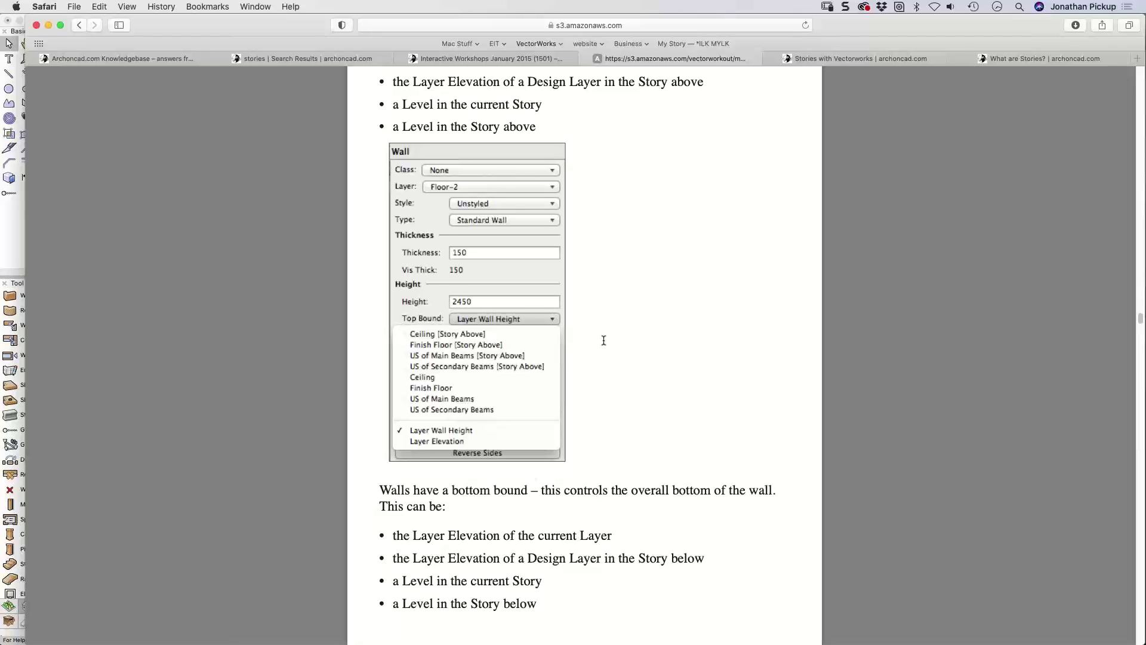
pyautogui.scroll(-4, 603, 341)
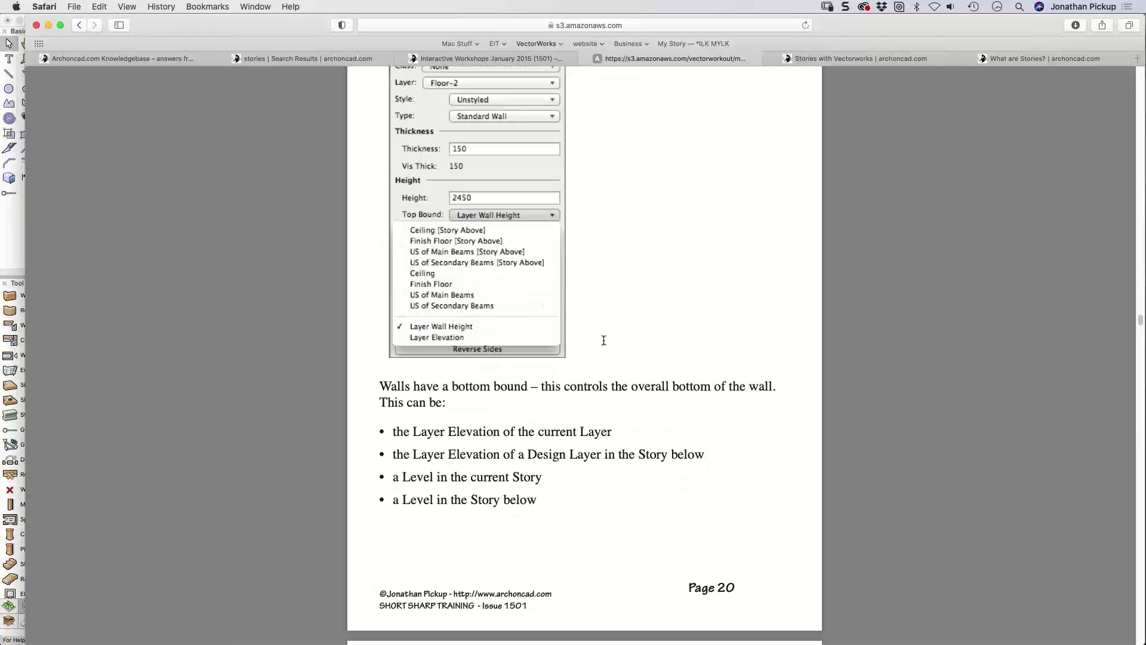
# Step: Read the manual's guidance on wall bottom bounds and on binding the tops of individual wall components to story levels
pyautogui.scroll(-10, 604, 340)
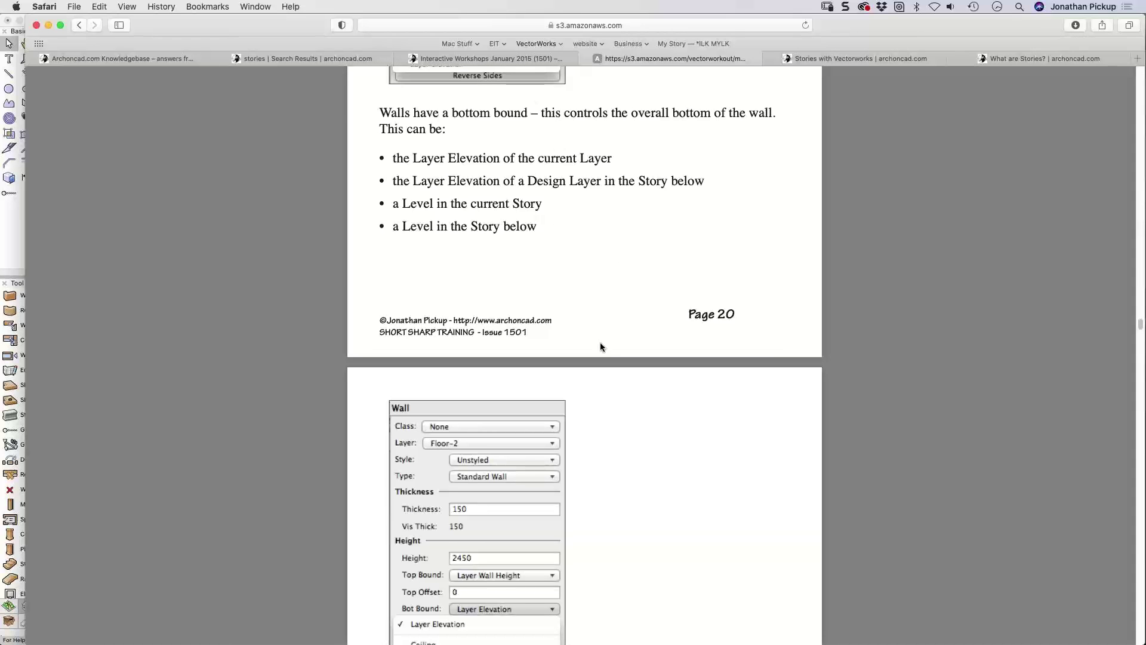
pyautogui.scroll(-1, 600, 347)
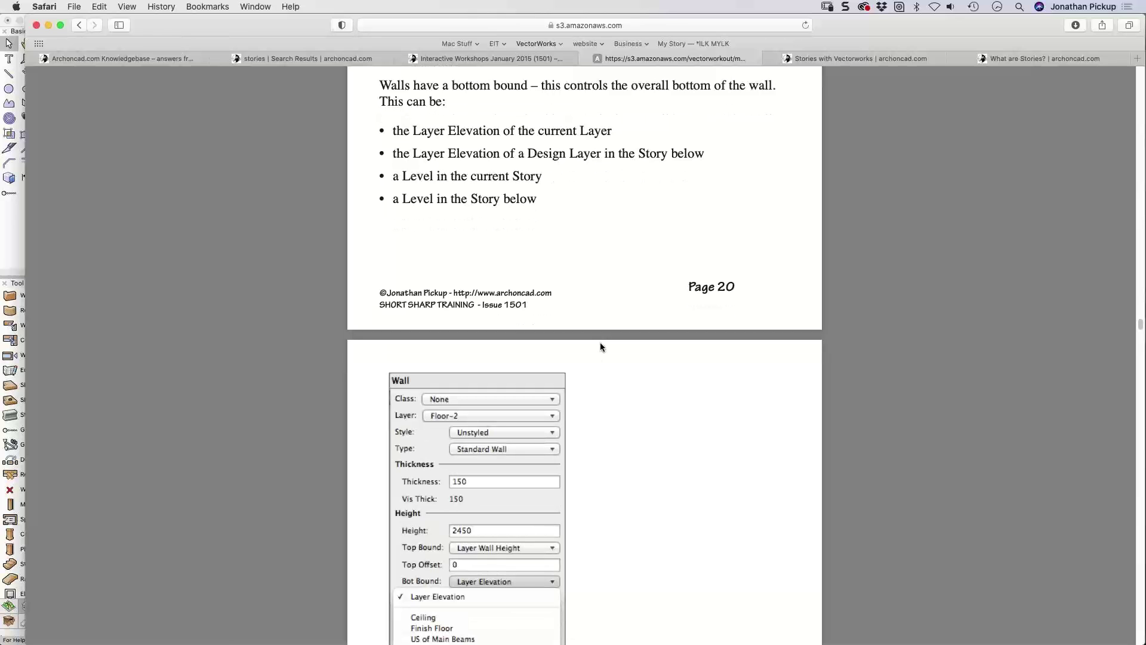
pyautogui.scroll(-15, 600, 347)
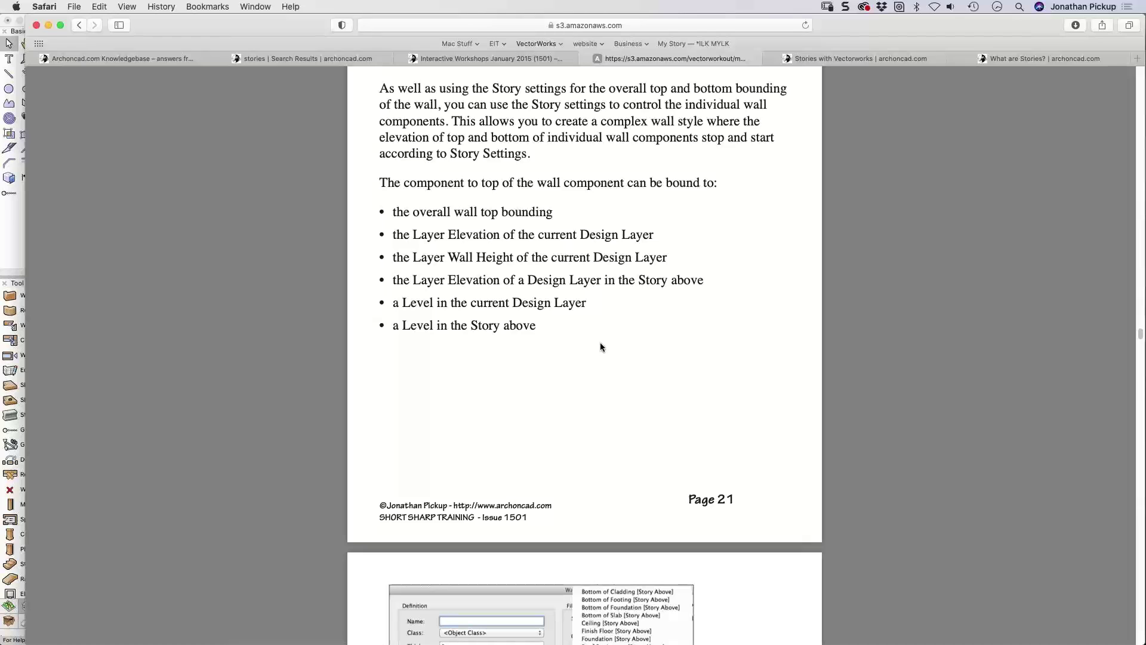
pyautogui.scroll(-1, 600, 342)
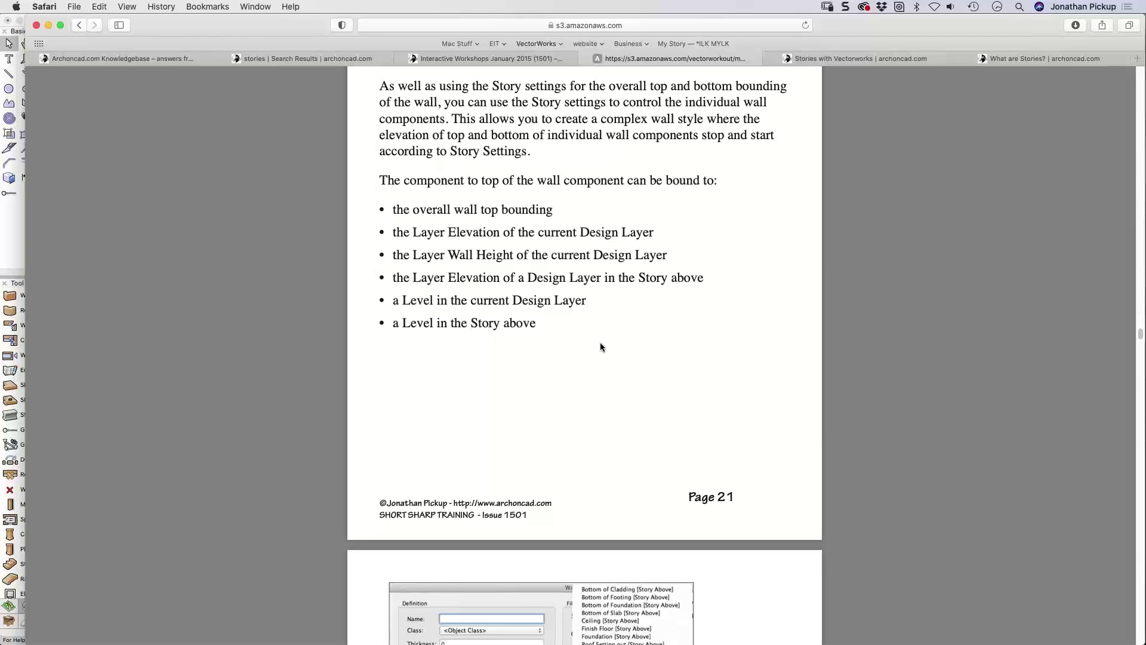
pyautogui.scroll(-10, 600, 343)
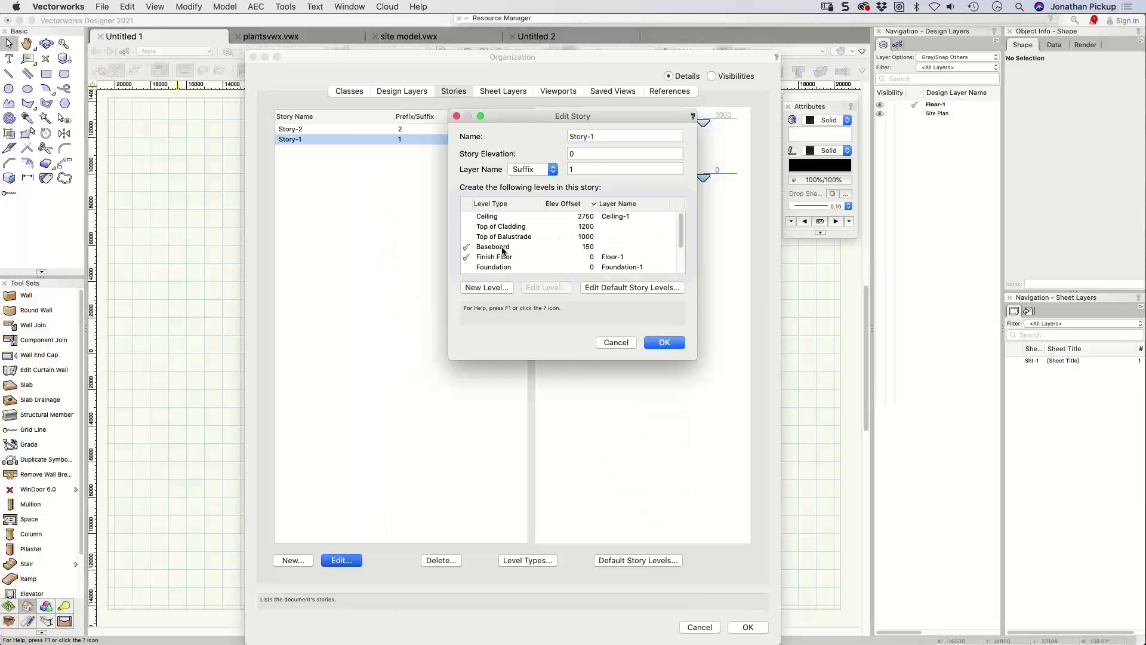
# Step: Start a new level in Story-1 and create a level type named "light switches" for it
pyautogui.click(677, 244)
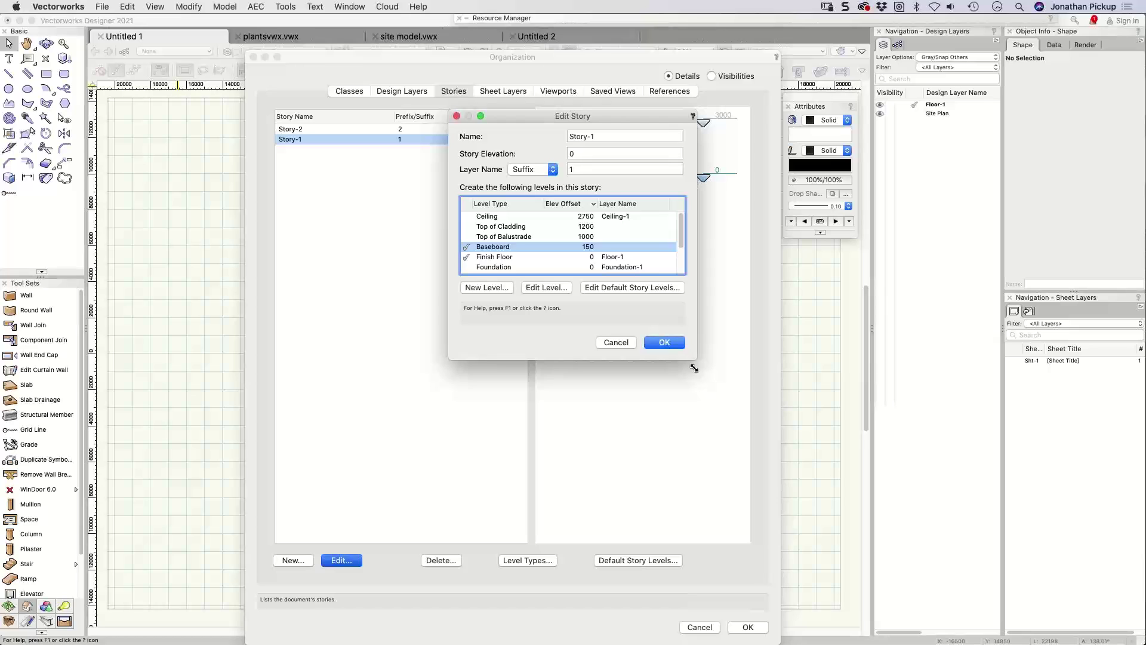
pyautogui.moveTo(694, 363); pyautogui.dragTo(726, 466)
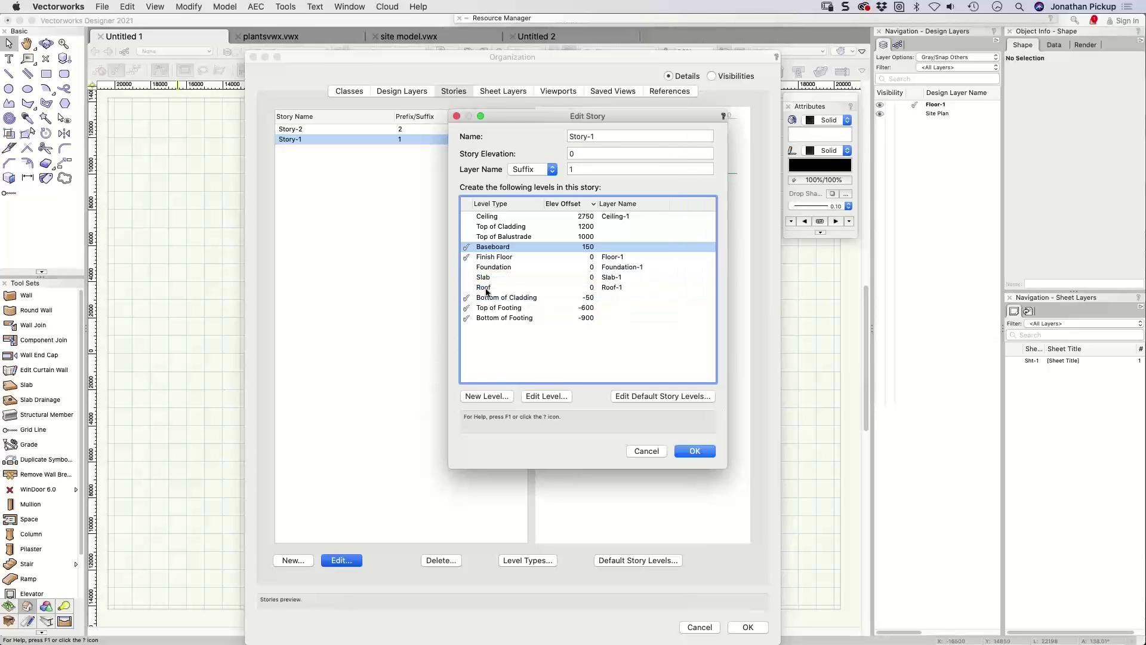
pyautogui.click(487, 397)
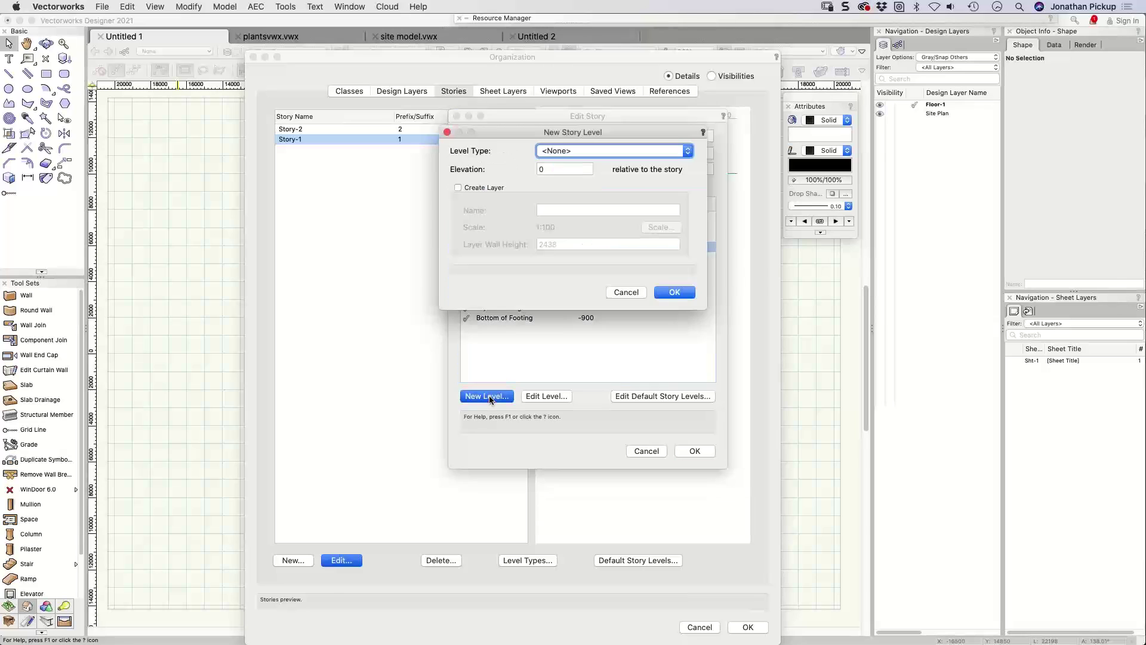
pyautogui.click(564, 153)
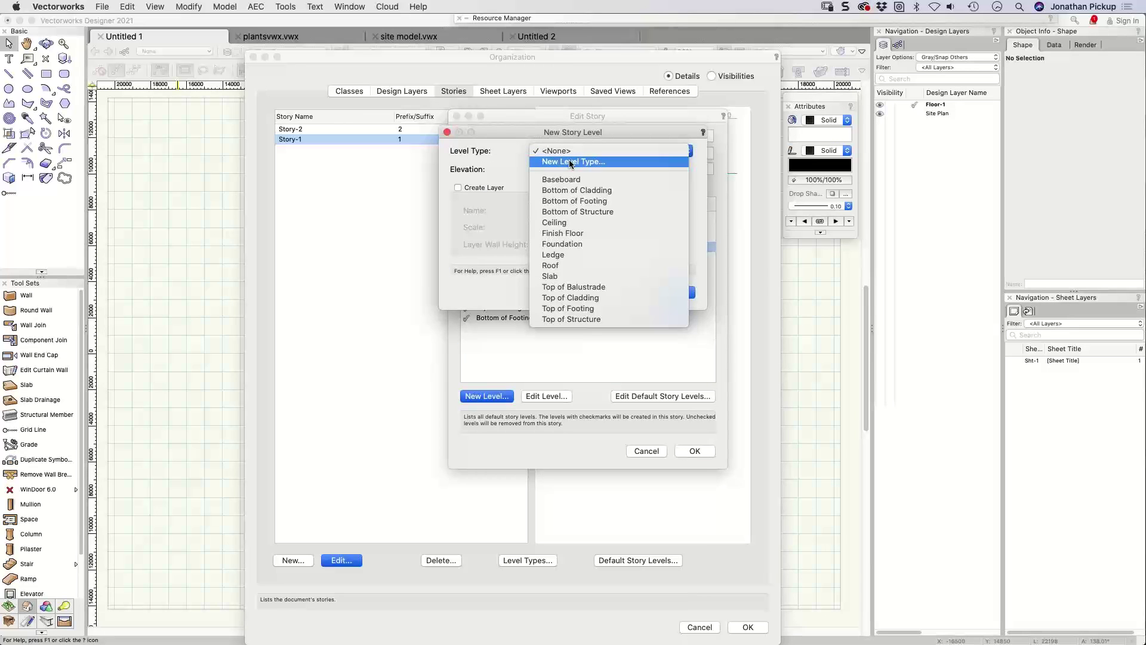
pyautogui.click(567, 164)
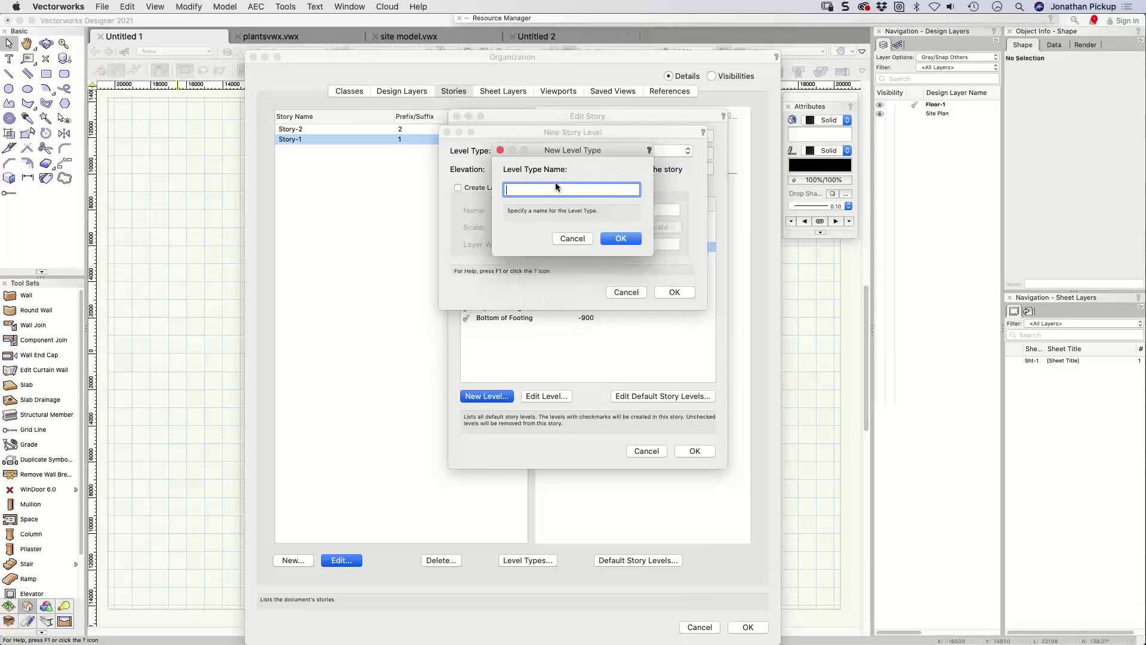
pyautogui.write('ligh')
pyautogui.press('BackSpace')
pyautogui.press('BackSpace')
pyautogui.press('BackSpace')
pyautogui.press('BackSpace')
pyautogui.press('BackSpace')
pyautogui.press('BackSpace')
pyautogui.write('light switches')
pyautogui.press('Return')
# Step: Set the light switches level's elevation to 4' relative to the story and accept the Story-1 edits
pyautogui.press('Tab')
pyautogui.press('Tab')
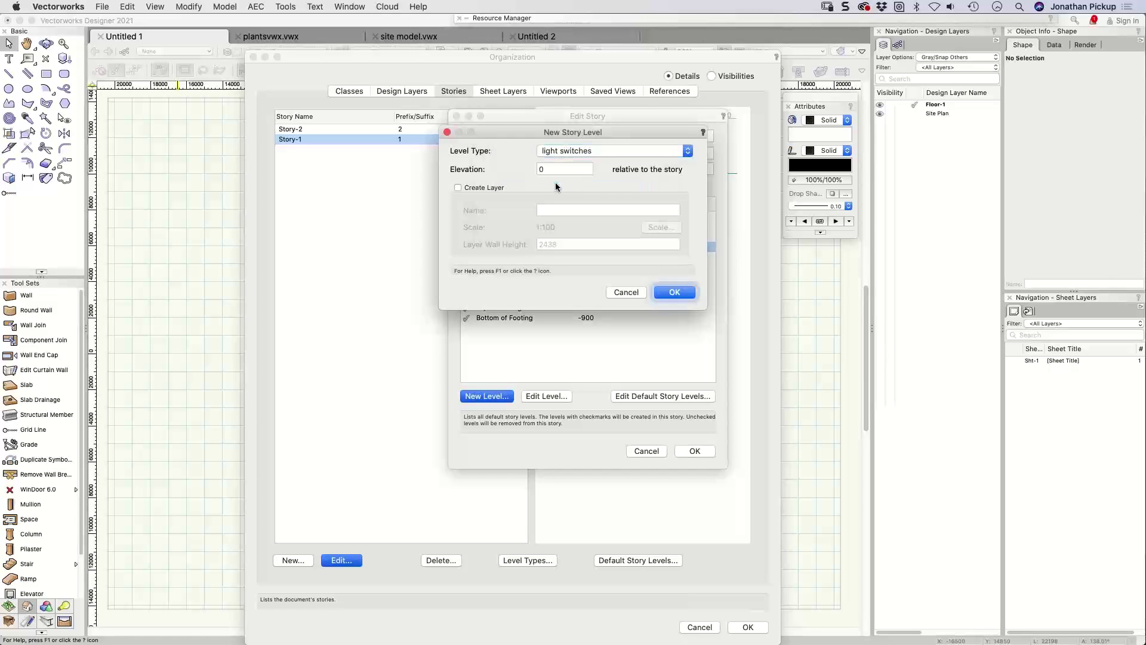
pyautogui.press('Tab')
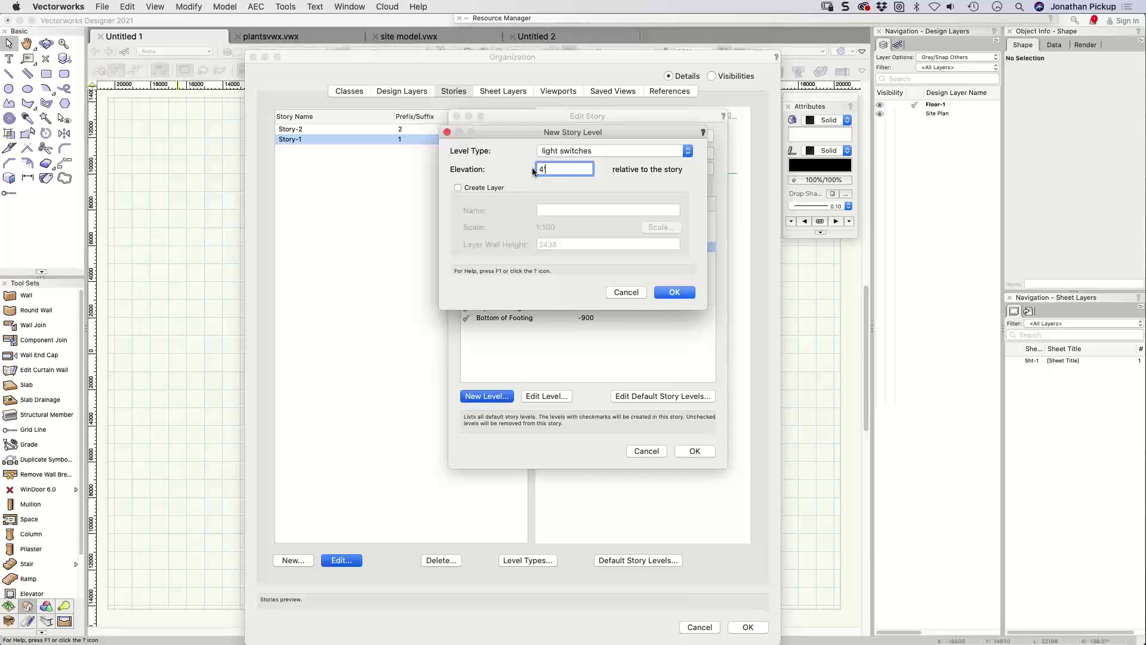
pyautogui.press('Return')
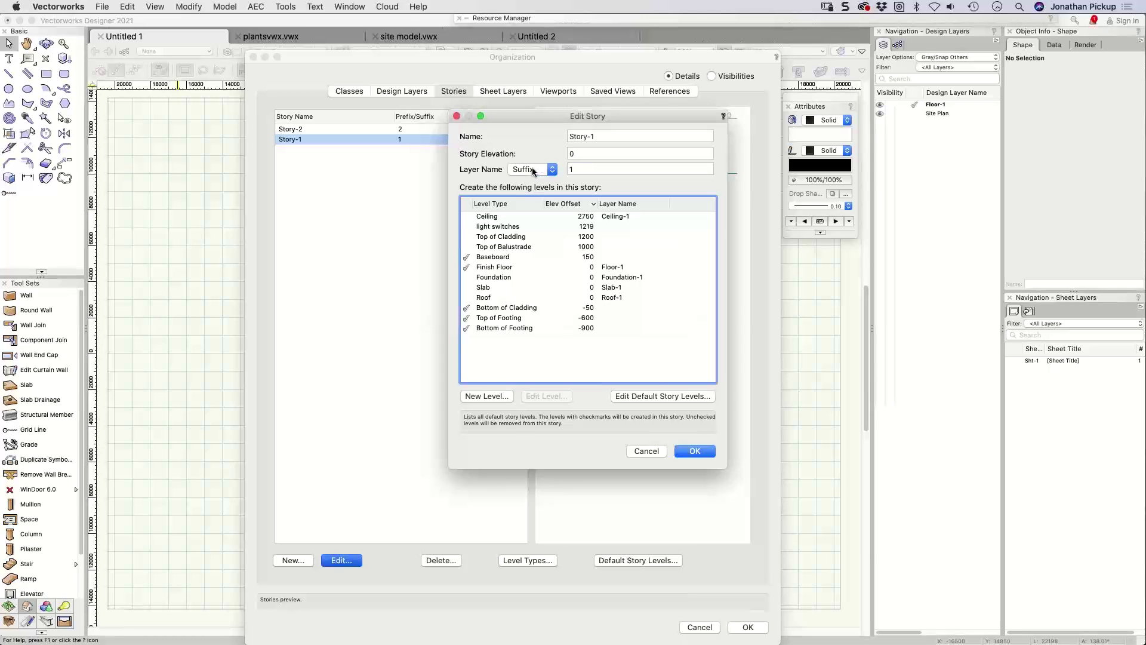
pyautogui.click(524, 226)
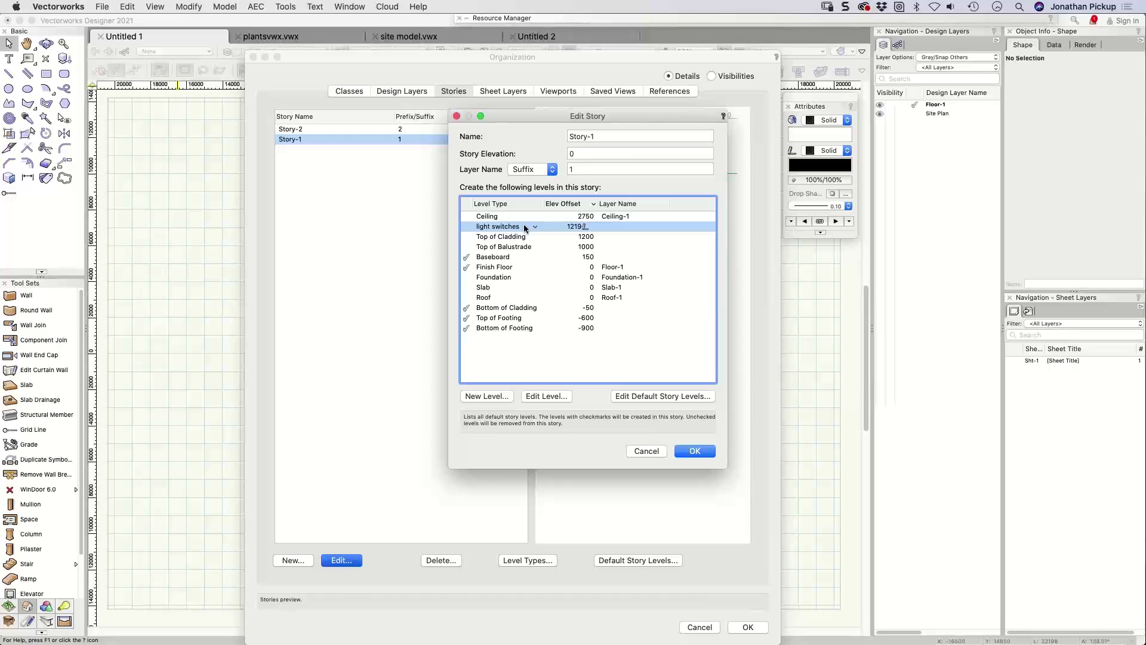
pyautogui.click(680, 450)
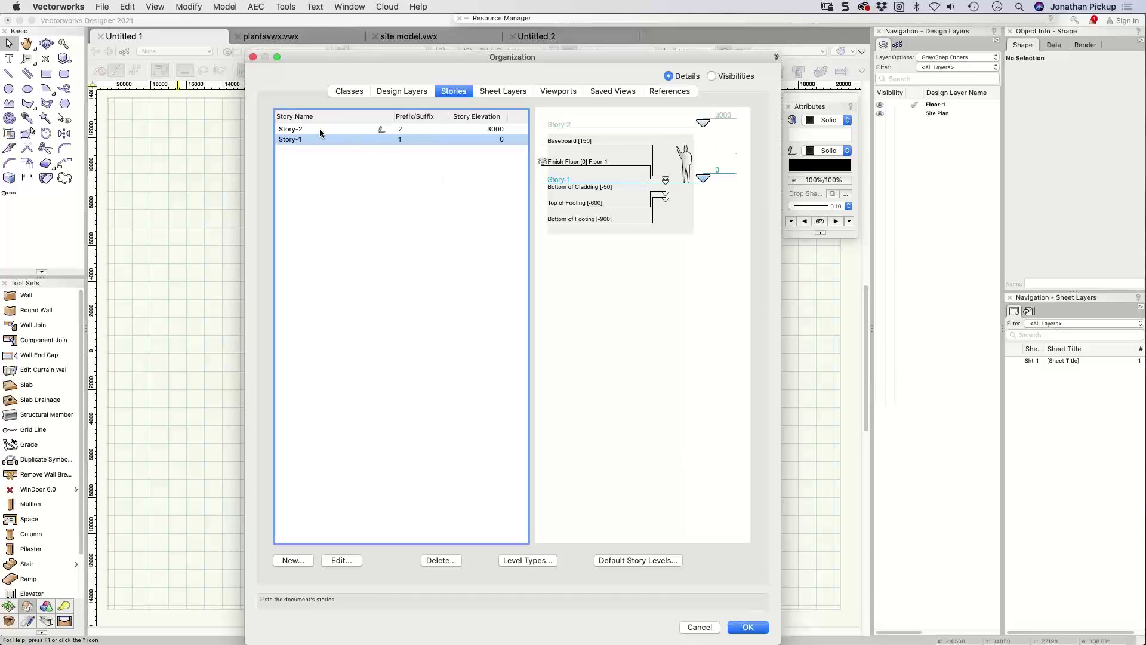
# Step: Check Story-2's level list for the light switches level and discard the Organization changes
pyautogui.click(320, 129)
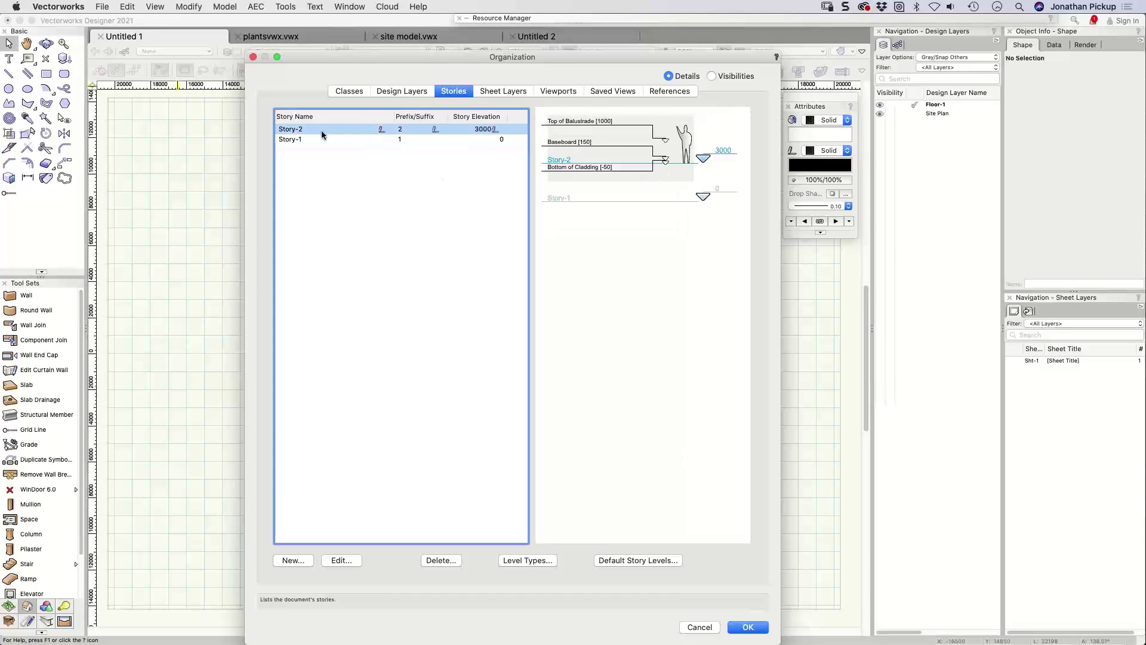
pyautogui.click(334, 561)
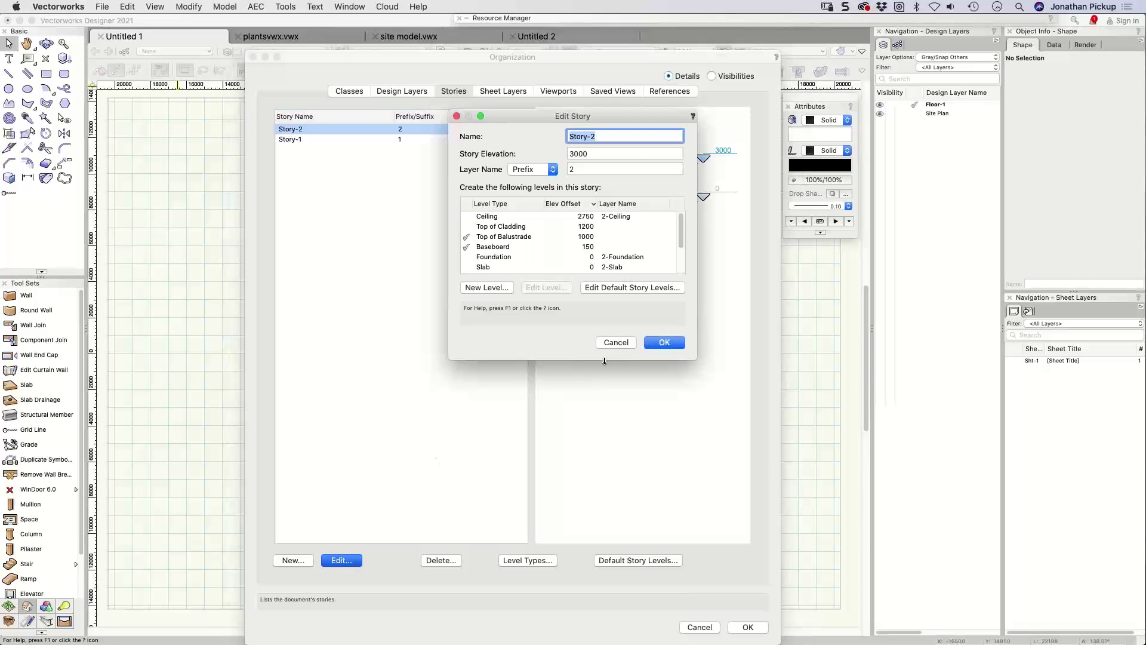
pyautogui.moveTo(605, 361); pyautogui.dragTo(604, 453)
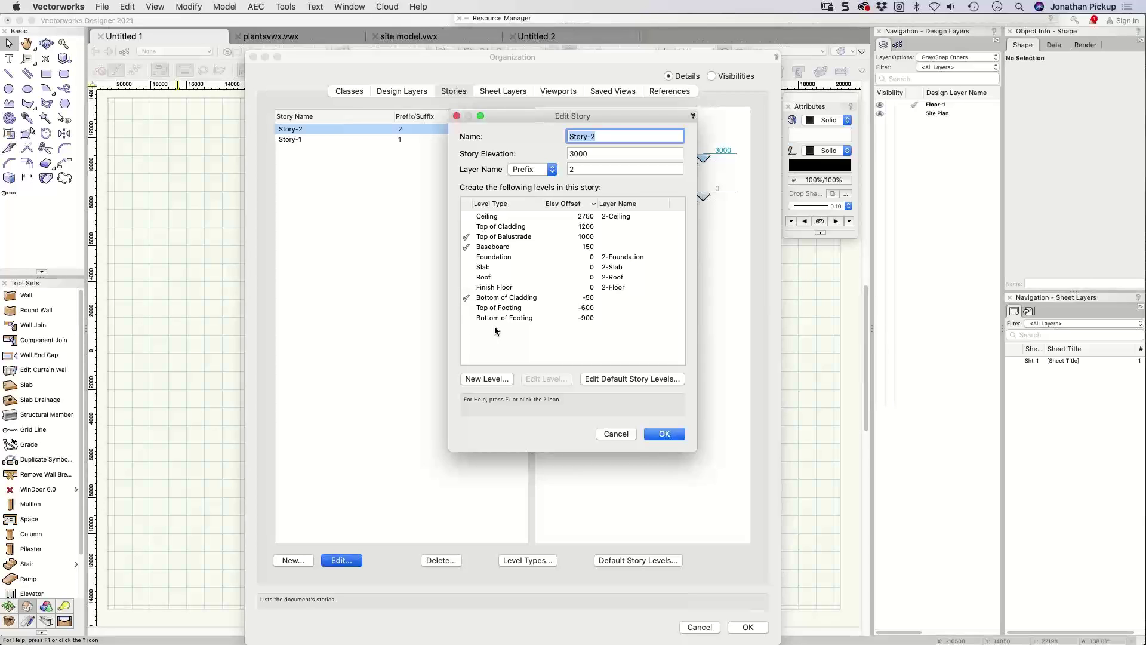
pyautogui.press('Escape')
pyautogui.click(443, 465)
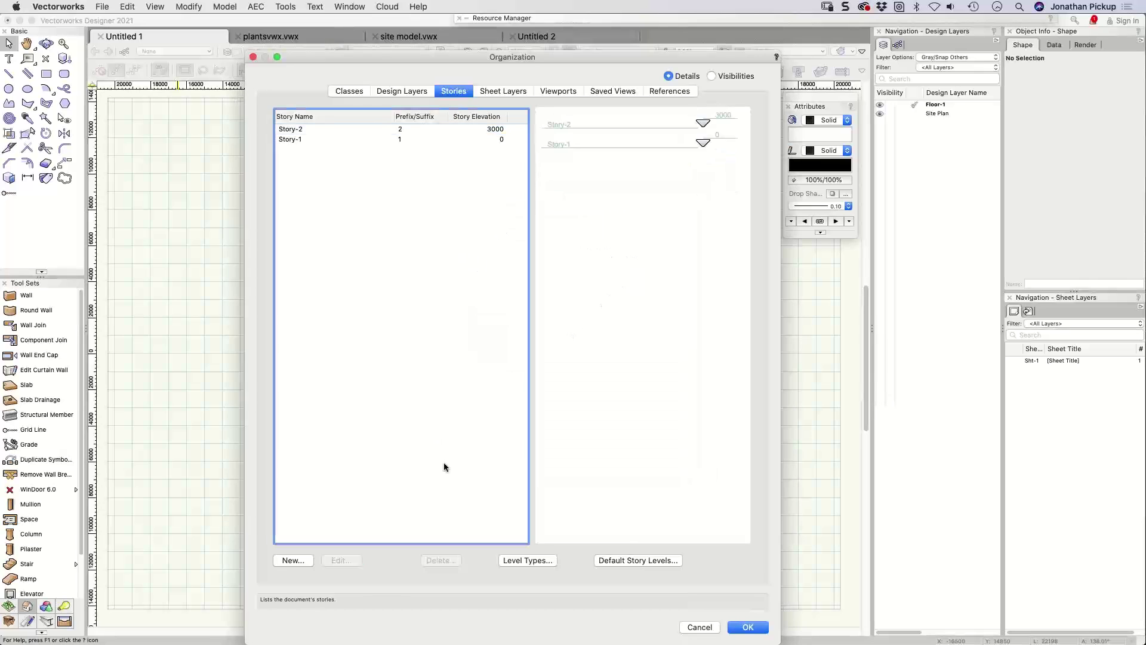
pyautogui.click(687, 627)
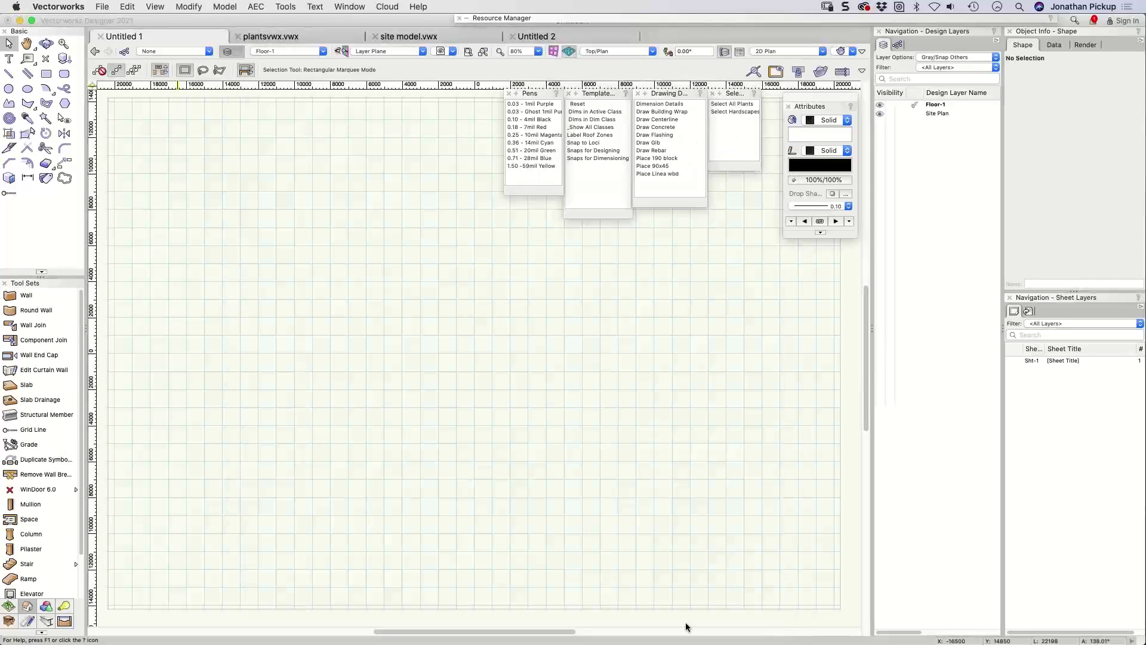
# Step: Add a default story level using a new level type named "Light switches" at elevation 1250 relative to the story
pyautogui.click(227, 52)
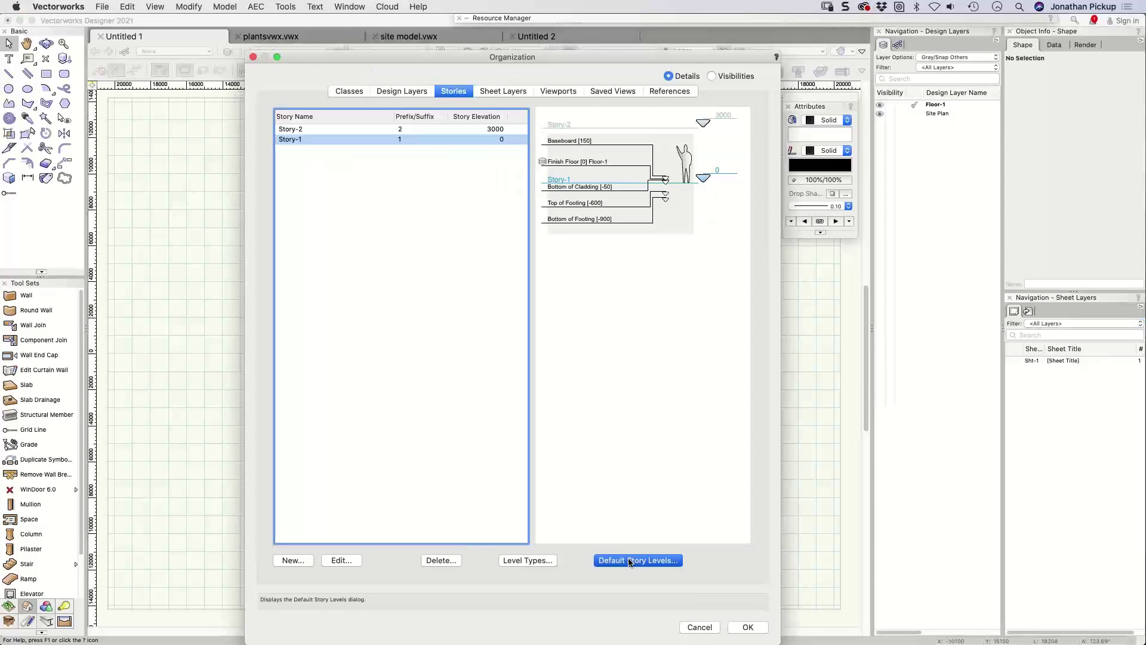
pyautogui.click(630, 562)
pyautogui.click(460, 240)
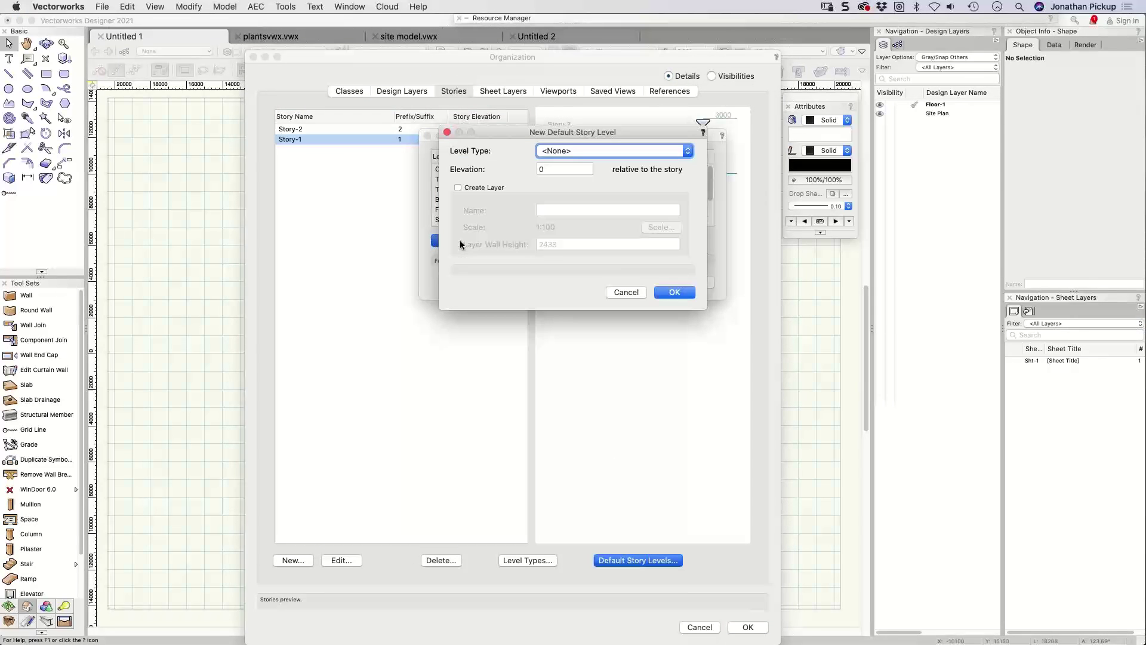
pyautogui.click(564, 154)
pyautogui.click(561, 162)
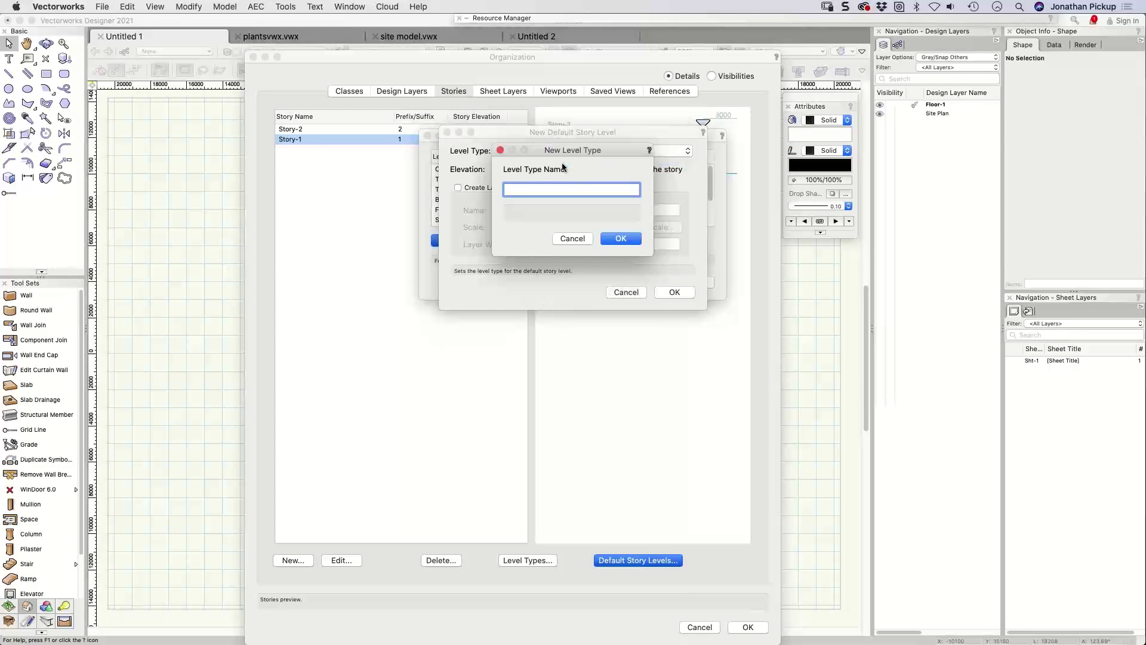
pyautogui.write('Light switches')
pyautogui.press('Return')
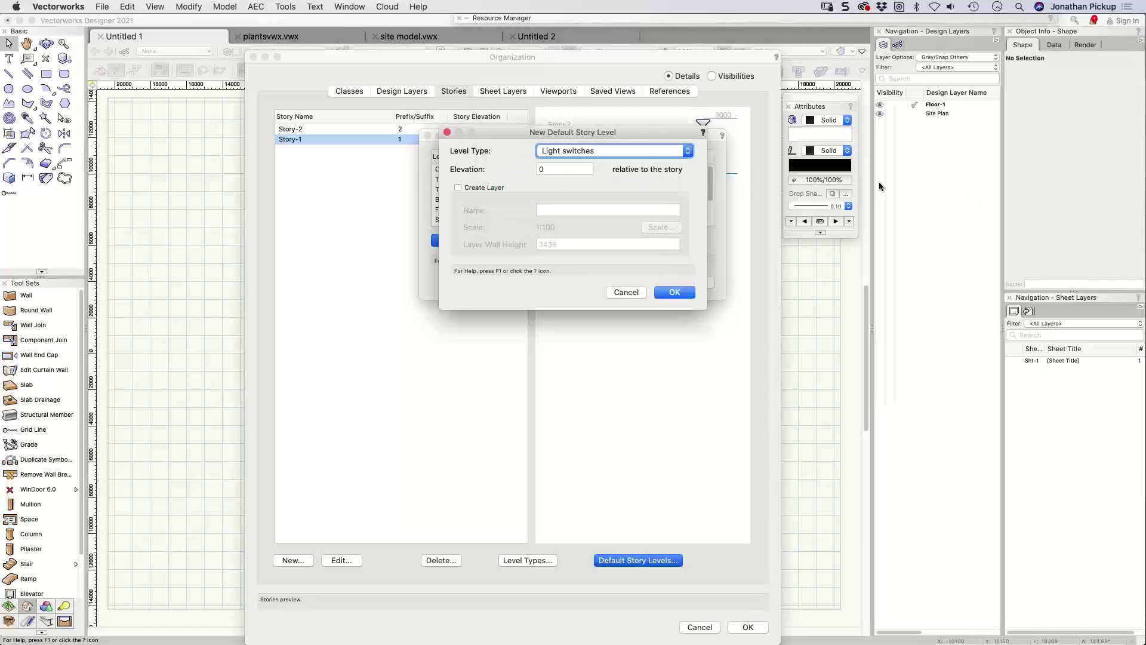
pyautogui.press('Tab')
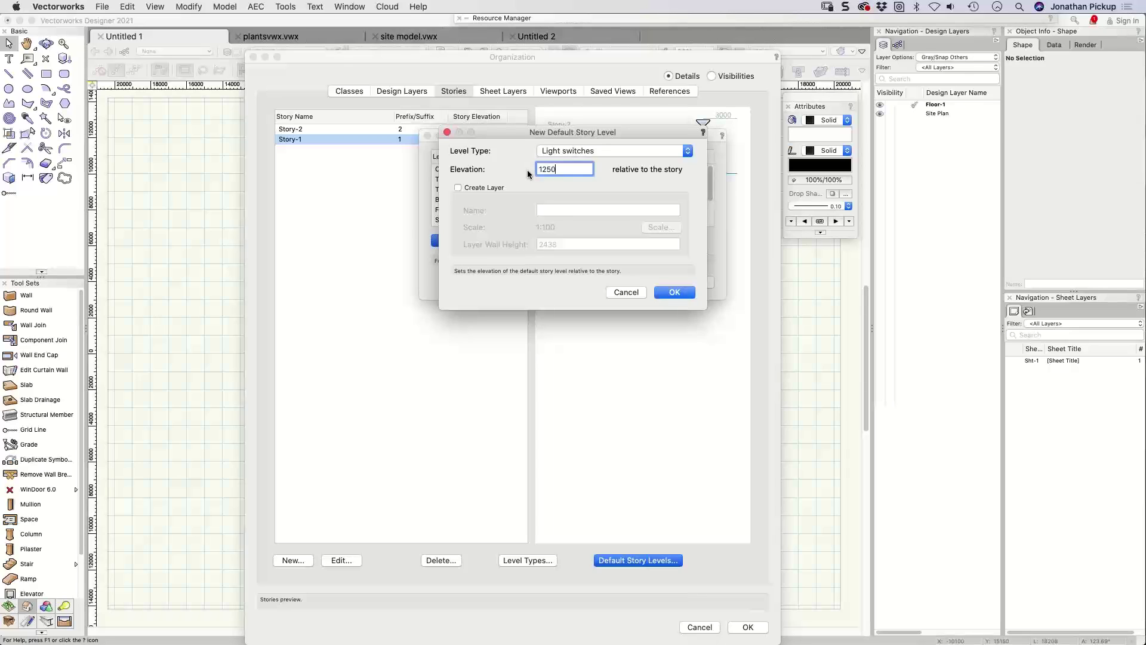
pyautogui.press('Return')
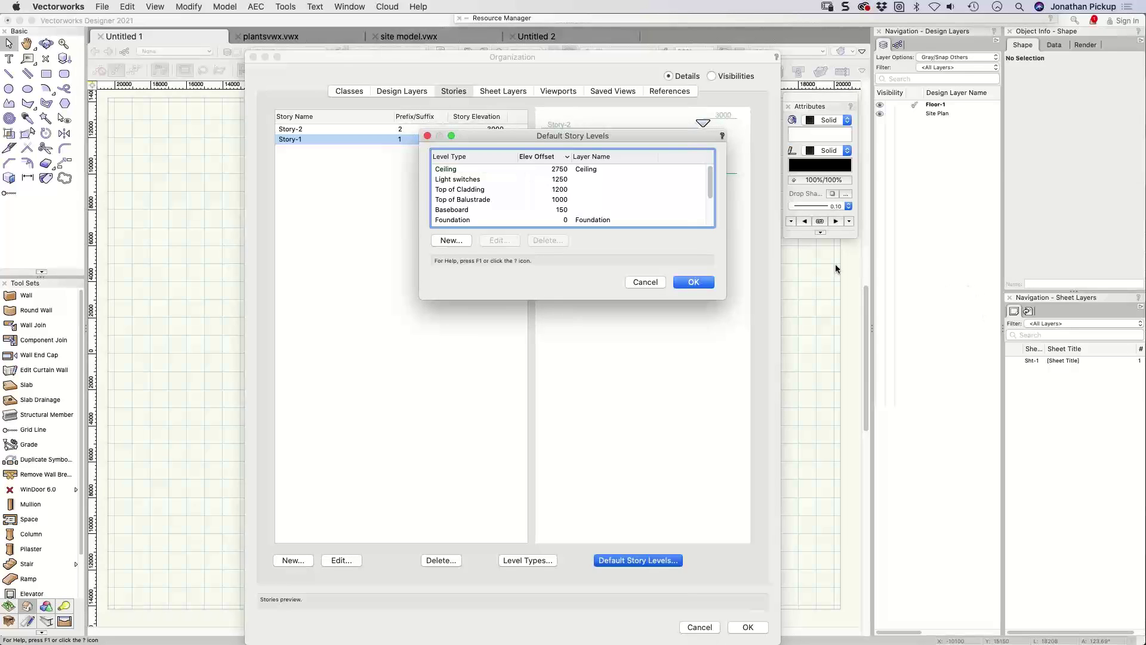
pyautogui.click(694, 282)
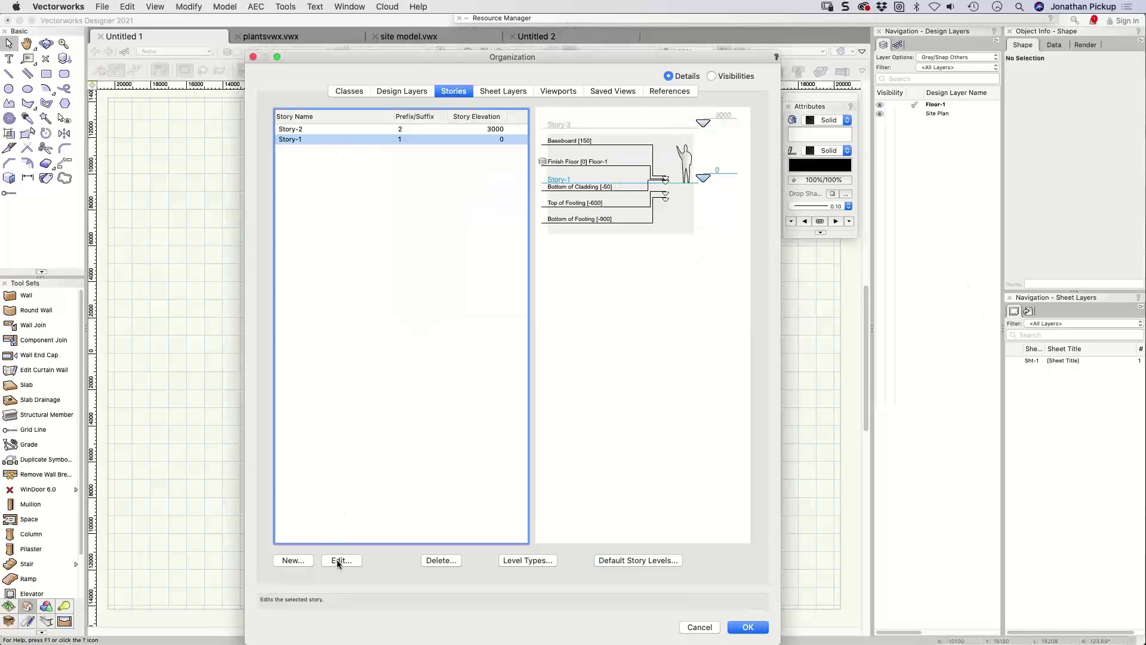
# Step: Enable the Light switches level in Story-1
pyautogui.click(305, 141)
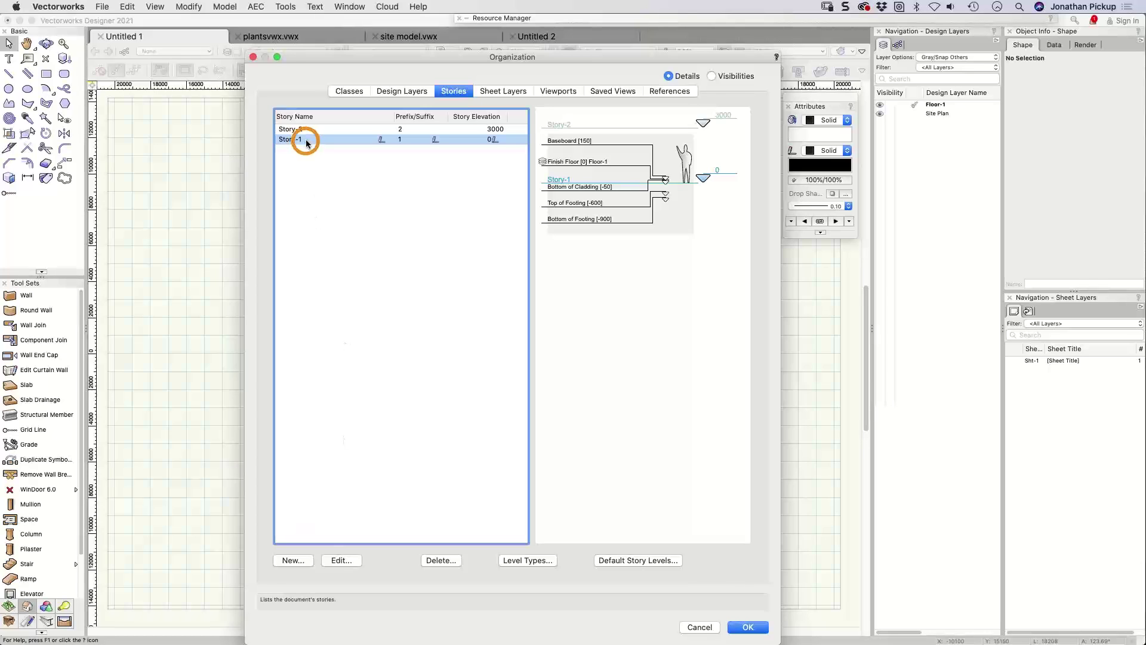
pyautogui.doubleClick(305, 142)
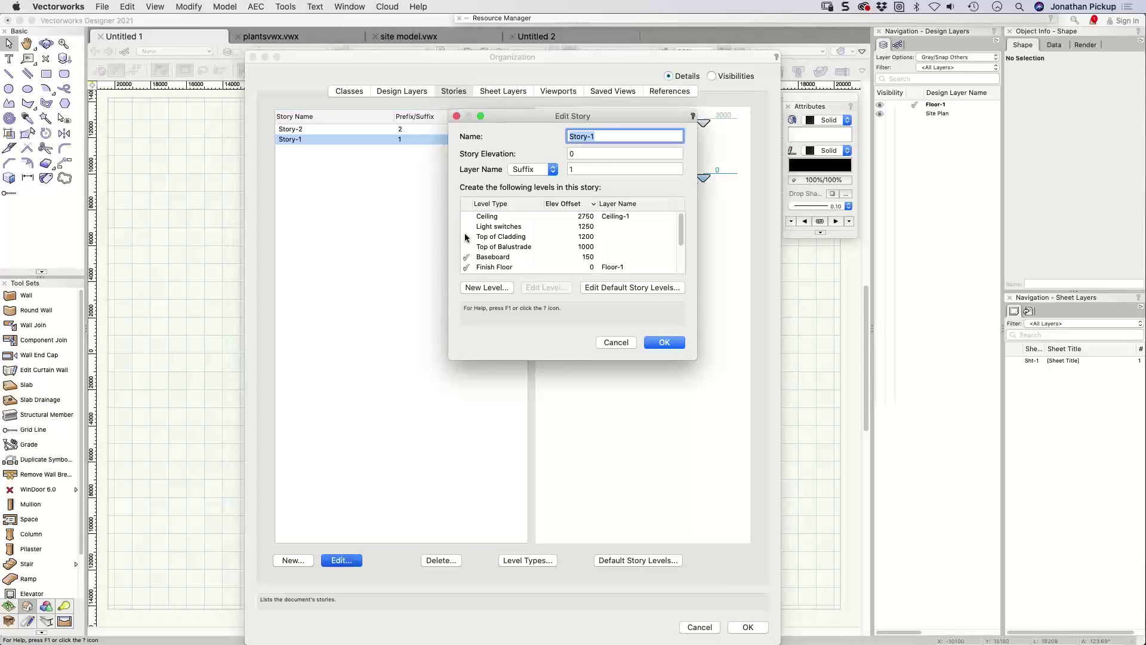
pyautogui.click(470, 227)
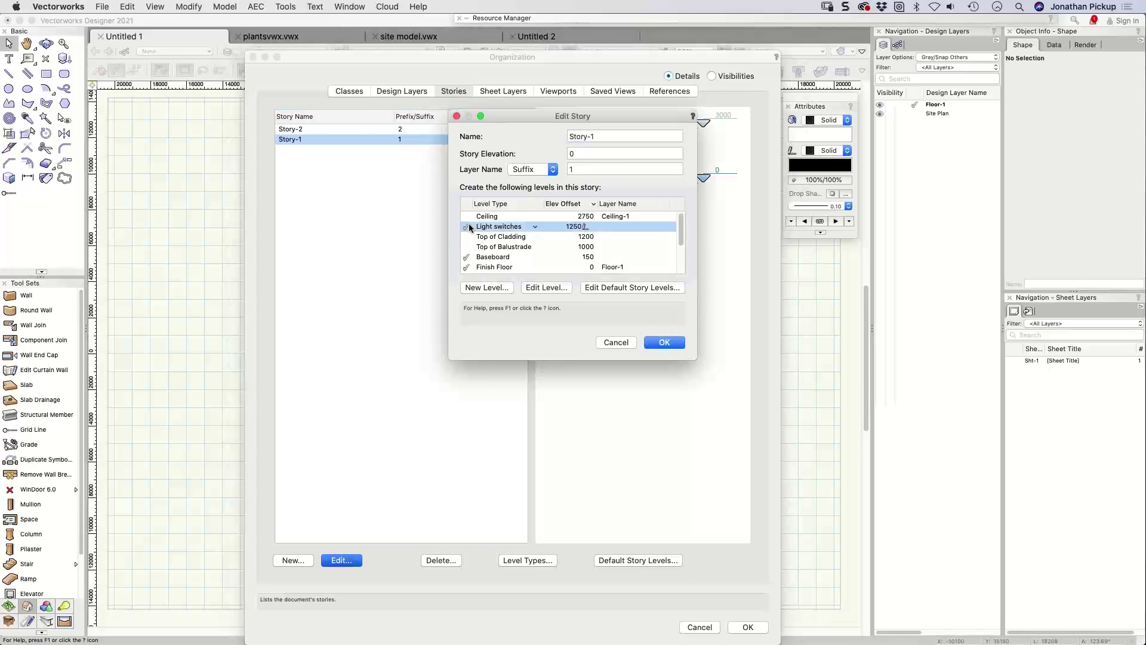
pyautogui.press('Return')
# Step: Enable the Light switches level in Story-2 and allow the story to have no story layers
pyautogui.doubleClick(304, 128)
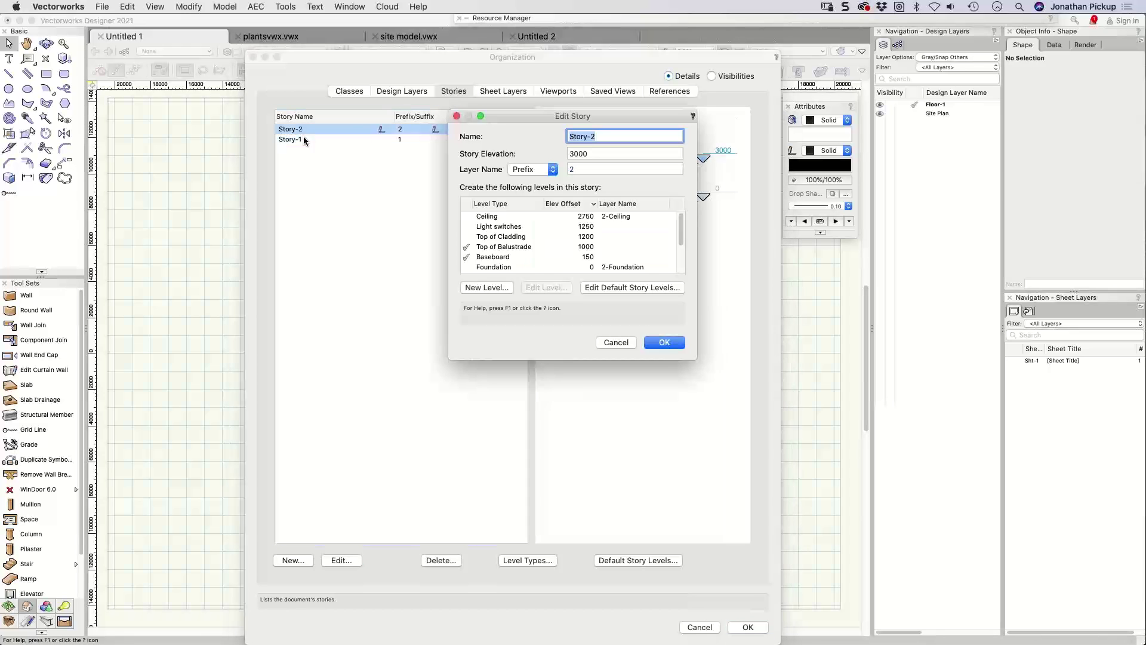
pyautogui.click(467, 227)
pyautogui.click(663, 344)
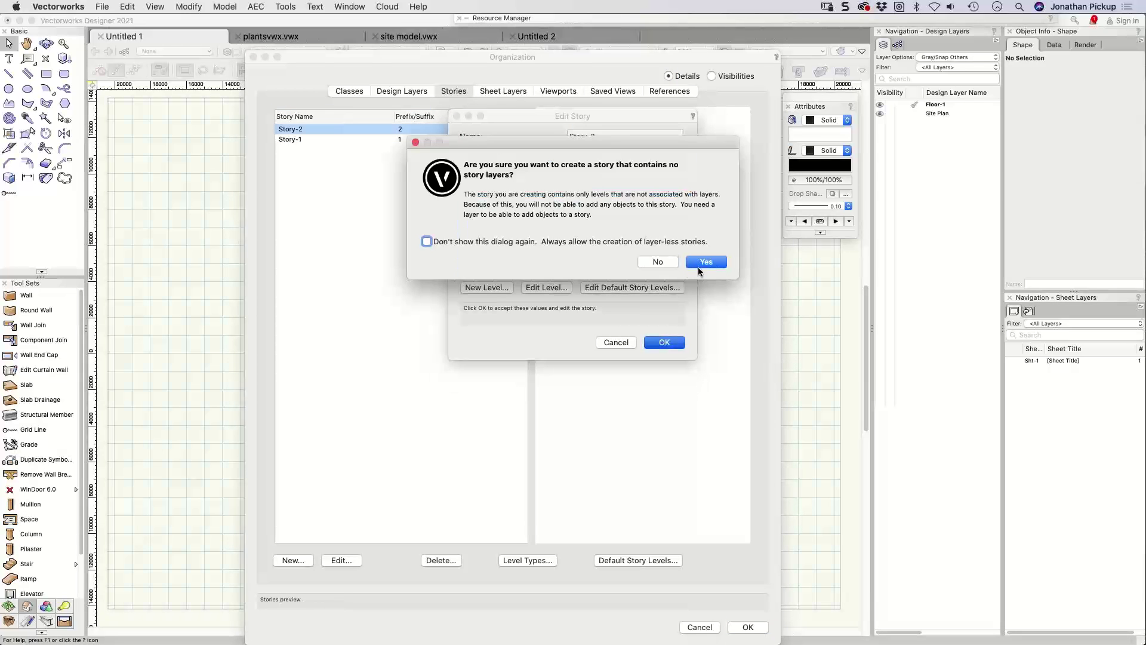
pyautogui.click(706, 262)
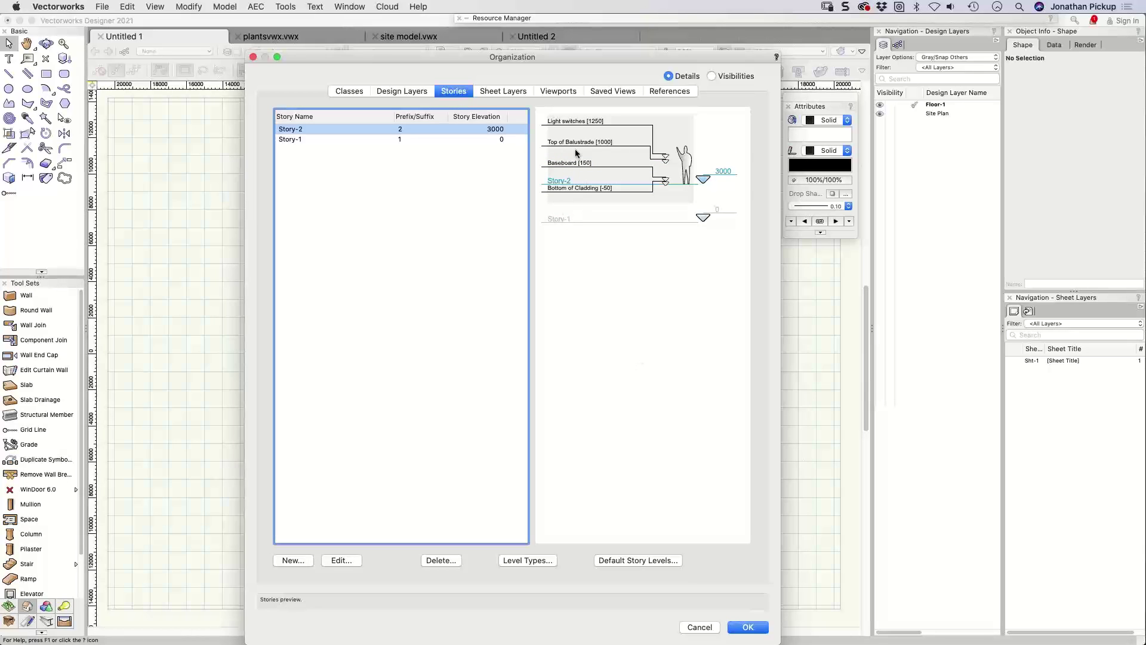
# Step: Try an elevation of 44" for the Light switches default story level and discard the change
pyautogui.click(600, 558)
pyautogui.click(562, 179)
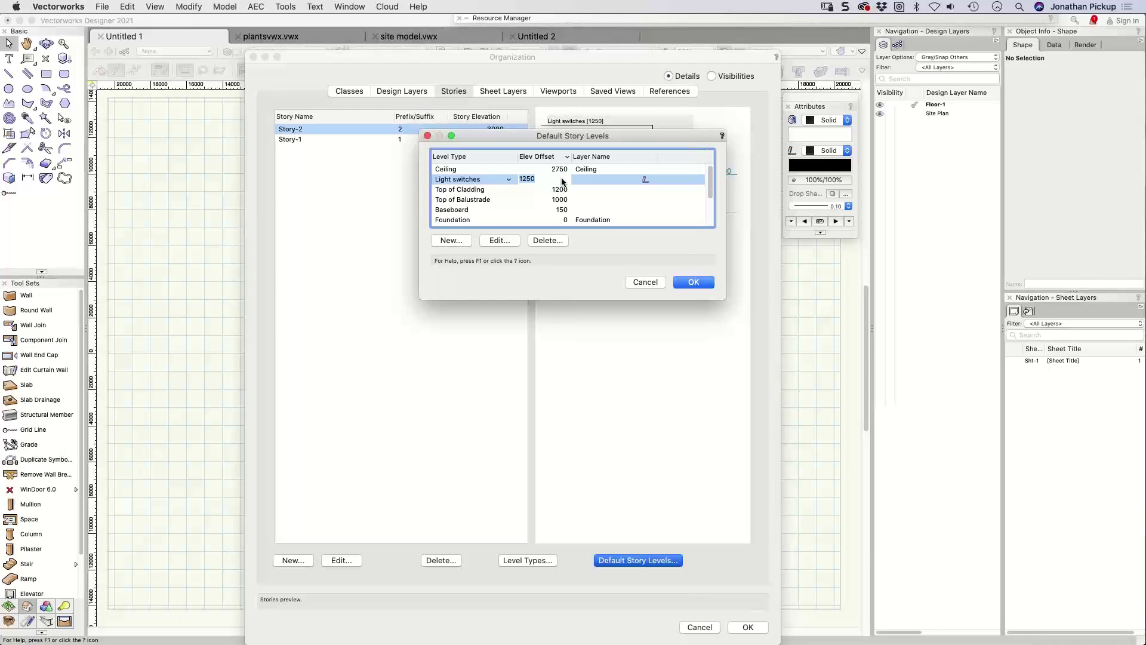
pyautogui.doubleClick(505, 179)
pyautogui.write('44')
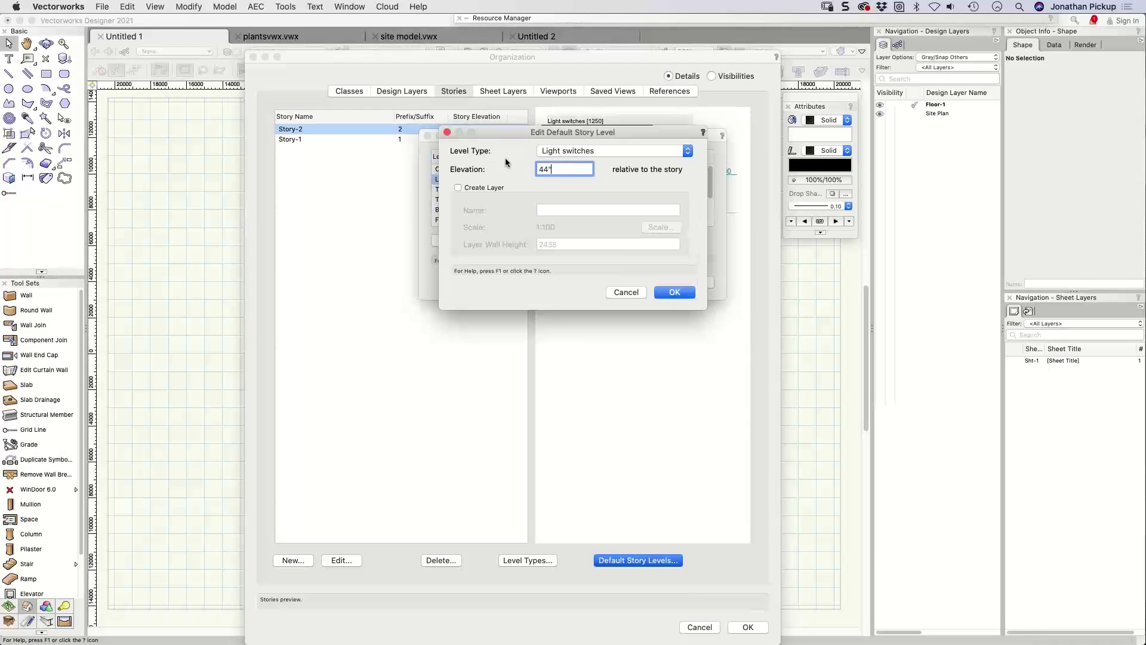
pyautogui.press('Return')
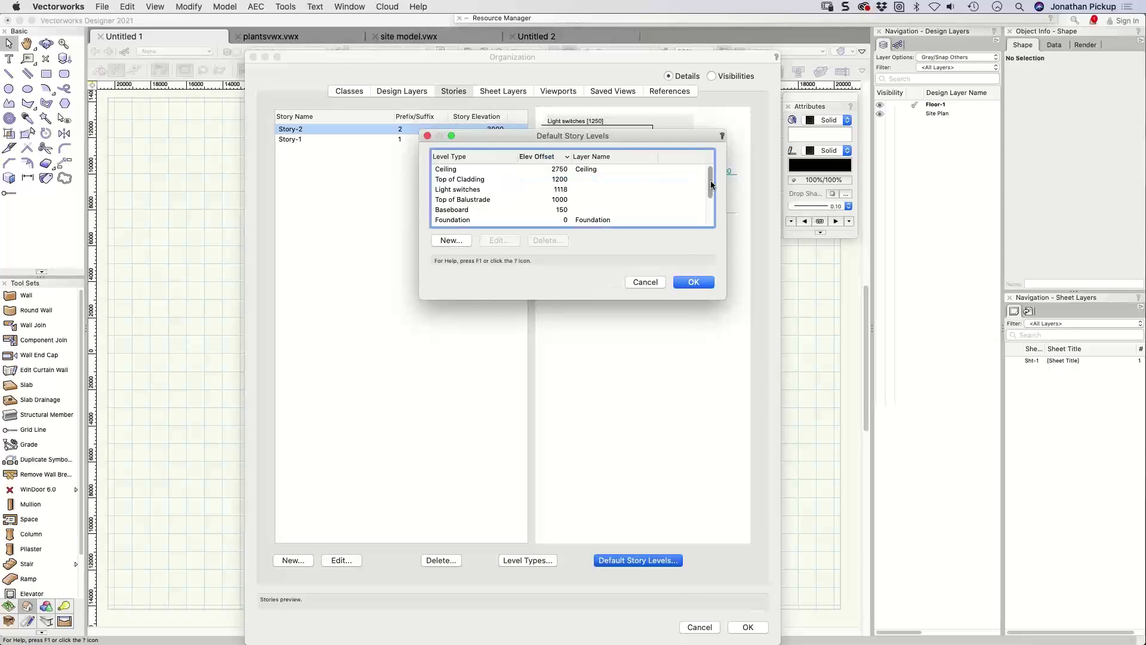
pyautogui.scroll(-2, 597, 191)
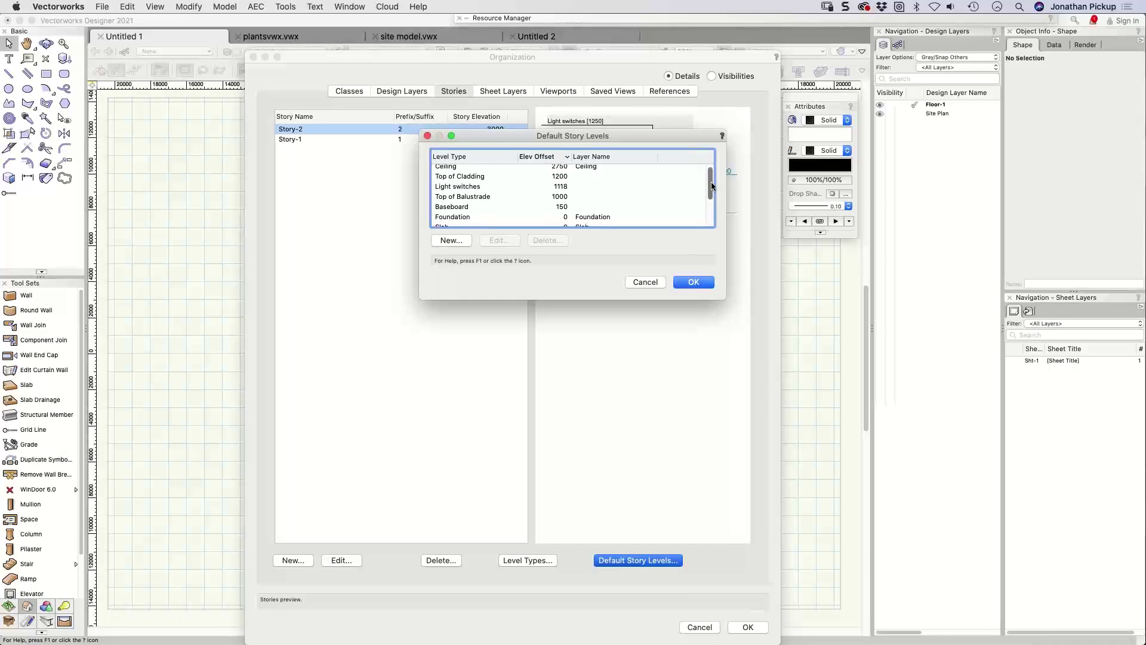
pyautogui.scroll(2, 538, 191)
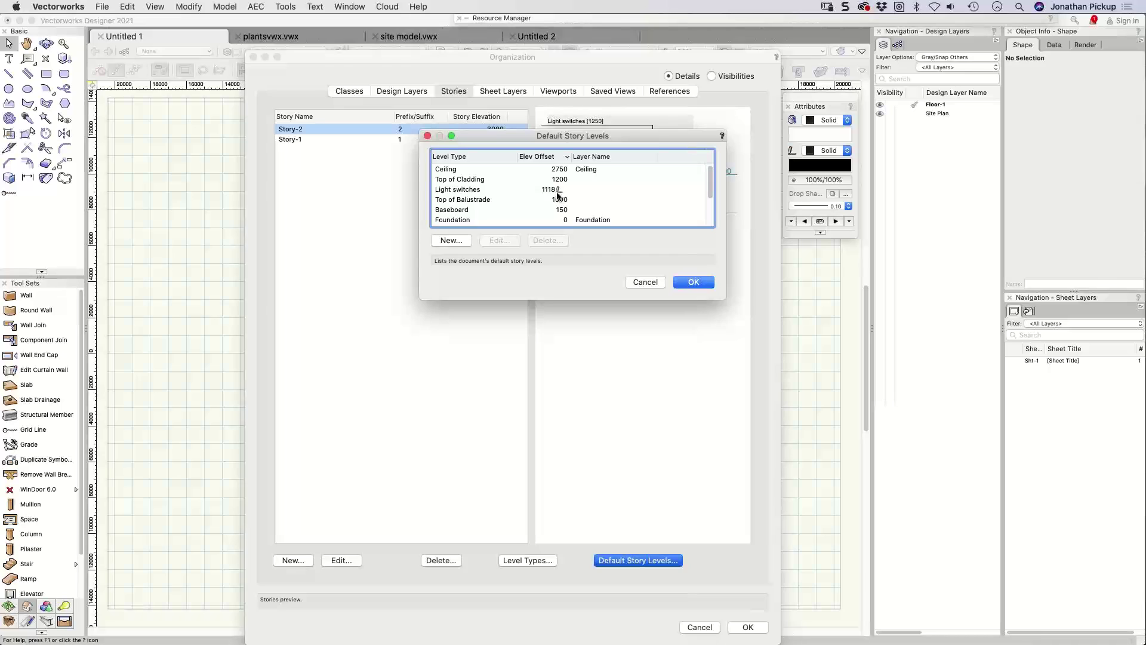
pyautogui.click(643, 283)
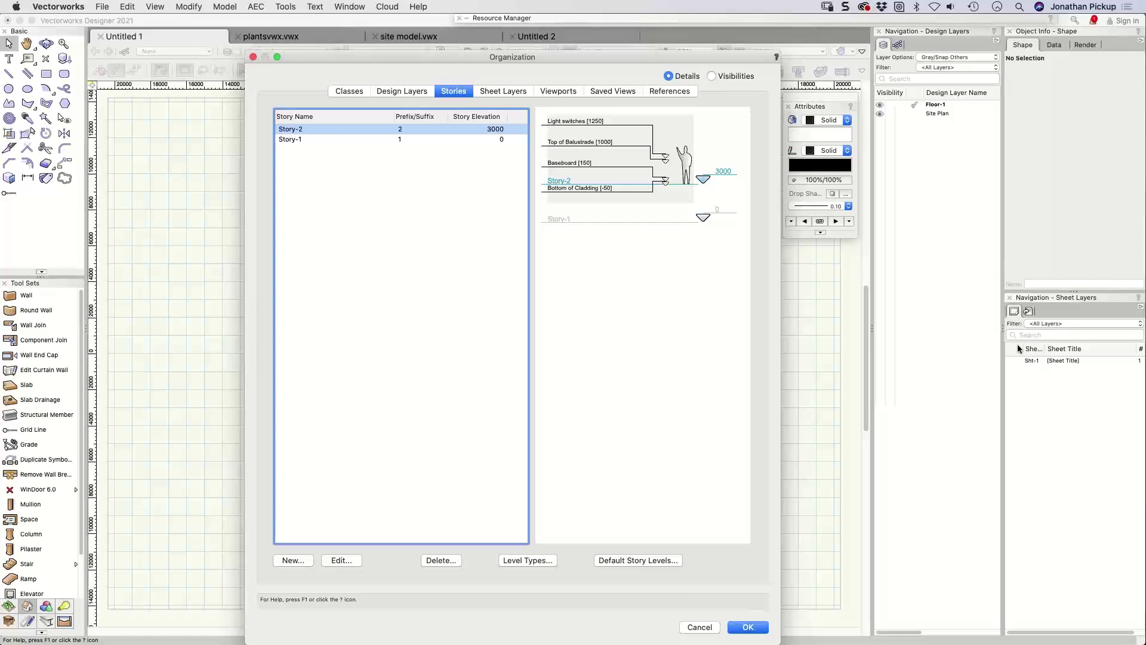
# Step: Accept the story settings in the Organization dialog
pyautogui.click(747, 624)
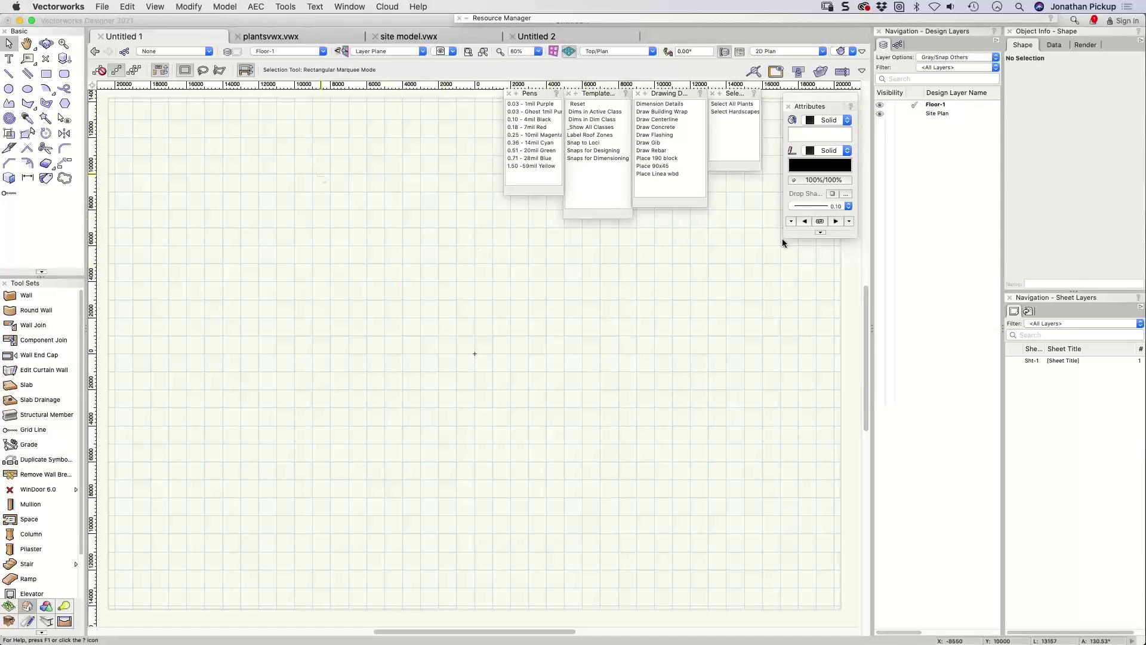
# Step: Draw a rectangle 3" wide and 5" high in Front view, starting from the page center
pyautogui.press('c')
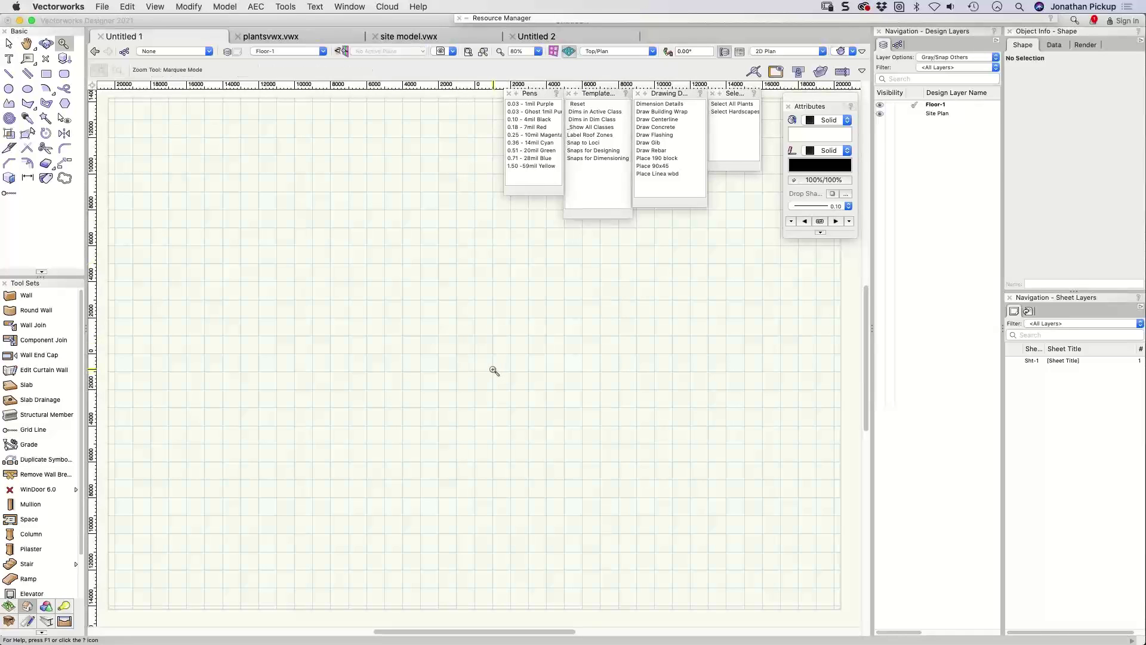
pyautogui.click(47, 77)
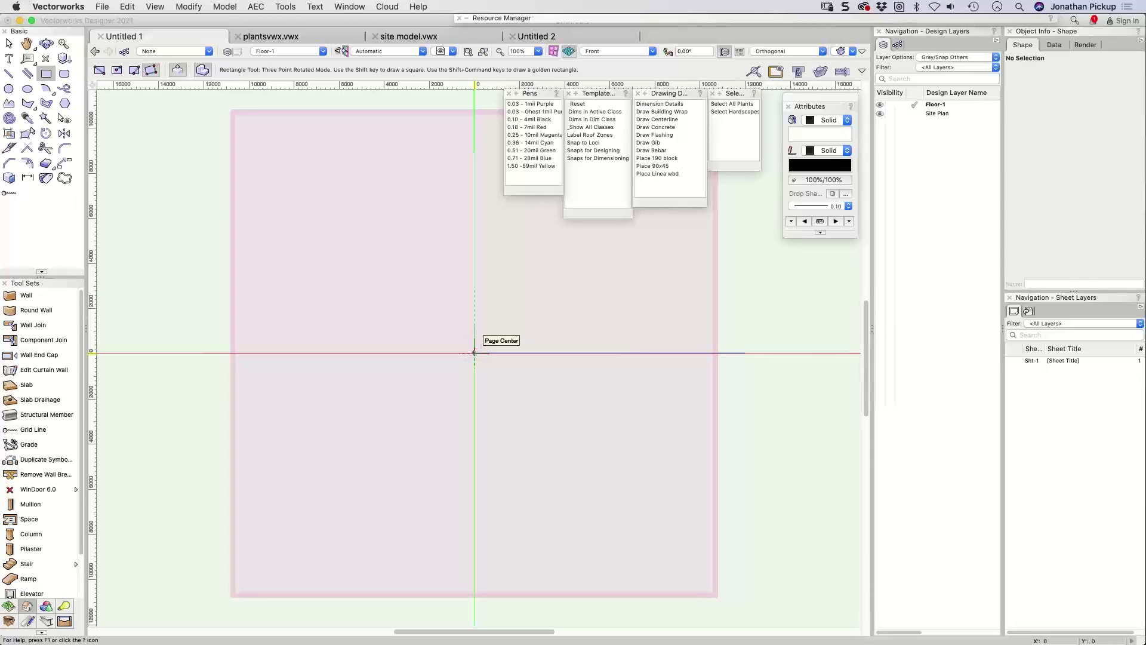
pyautogui.click(475, 353)
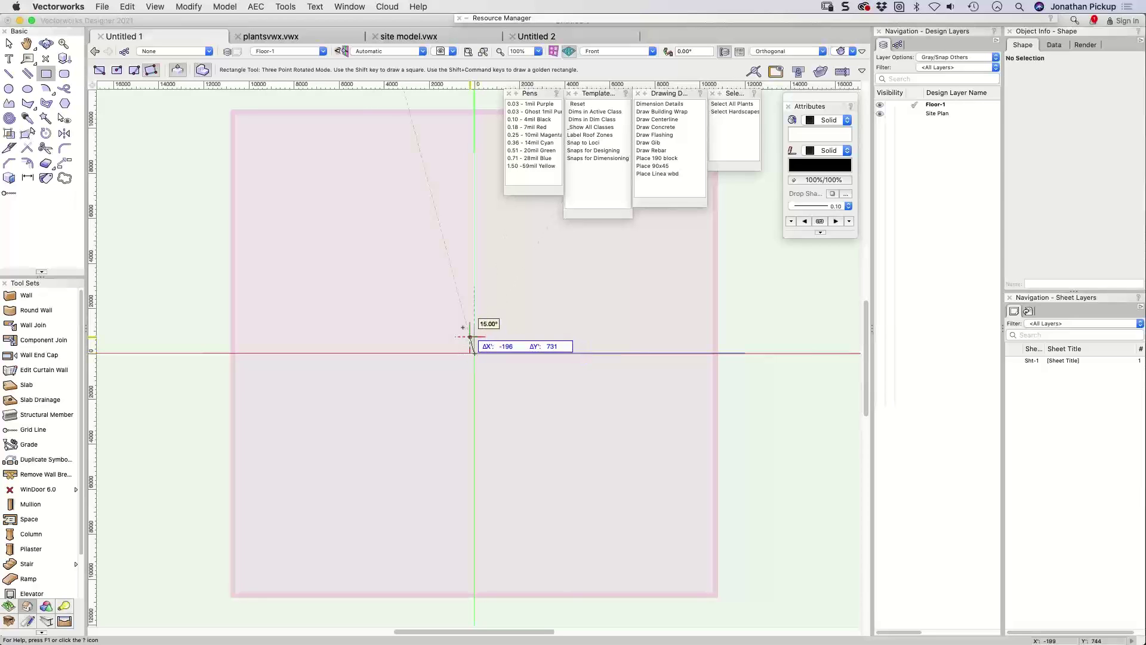
pyautogui.press('u')
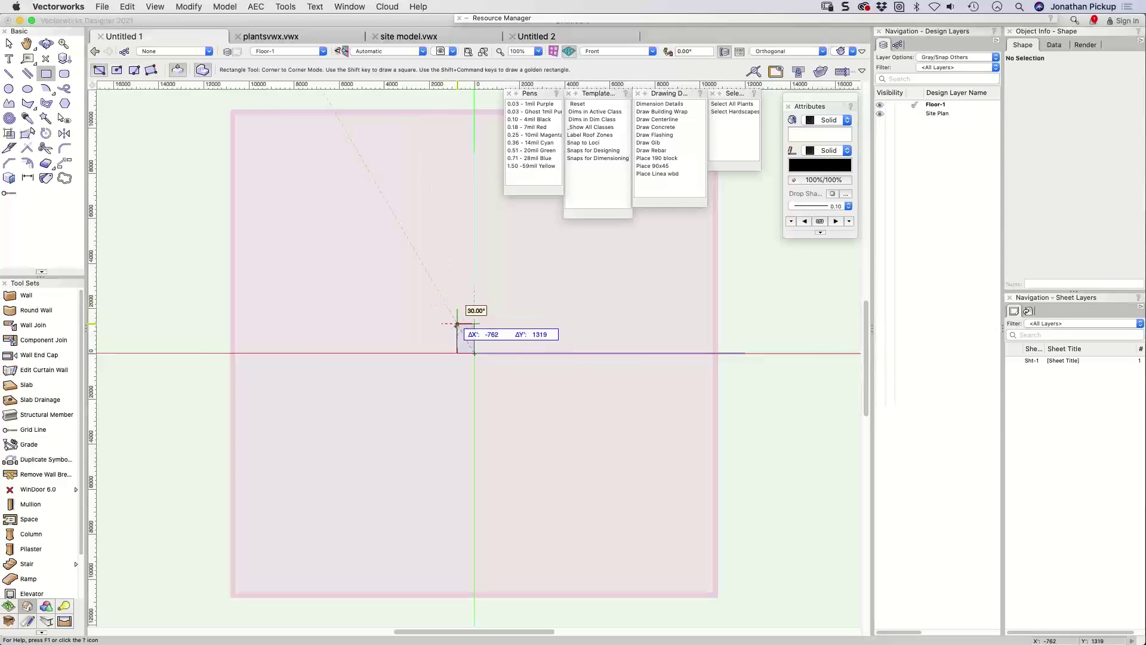
pyautogui.press('Tab')
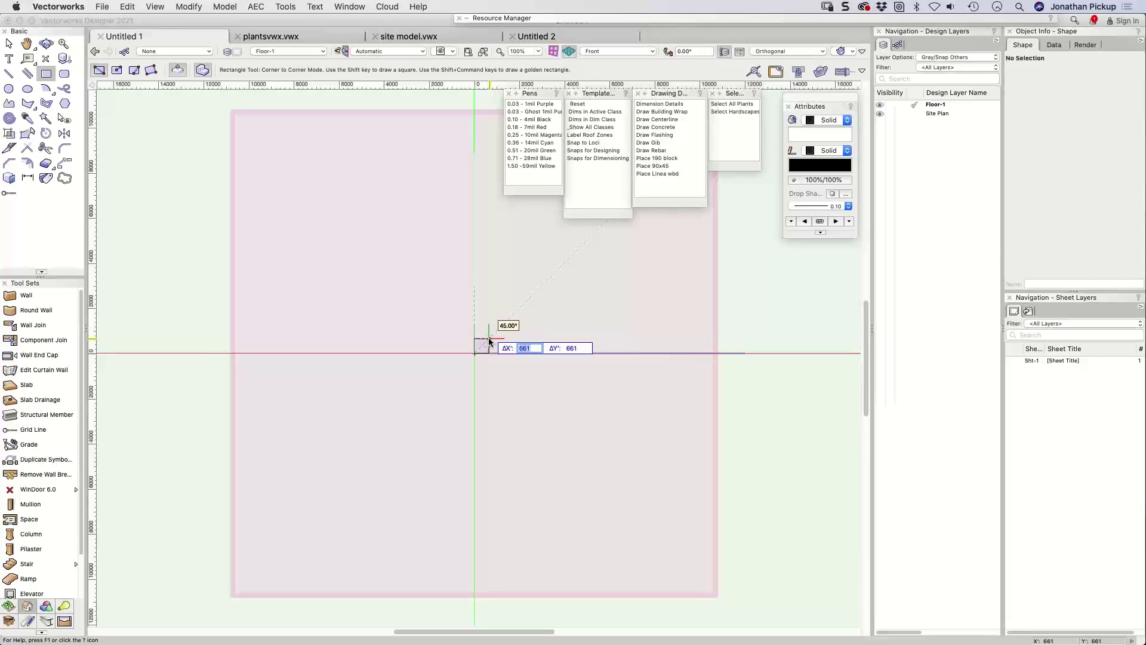
pyautogui.write('3')
pyautogui.press('Tab')
pyautogui.write('5')
pyautogui.press('Return')
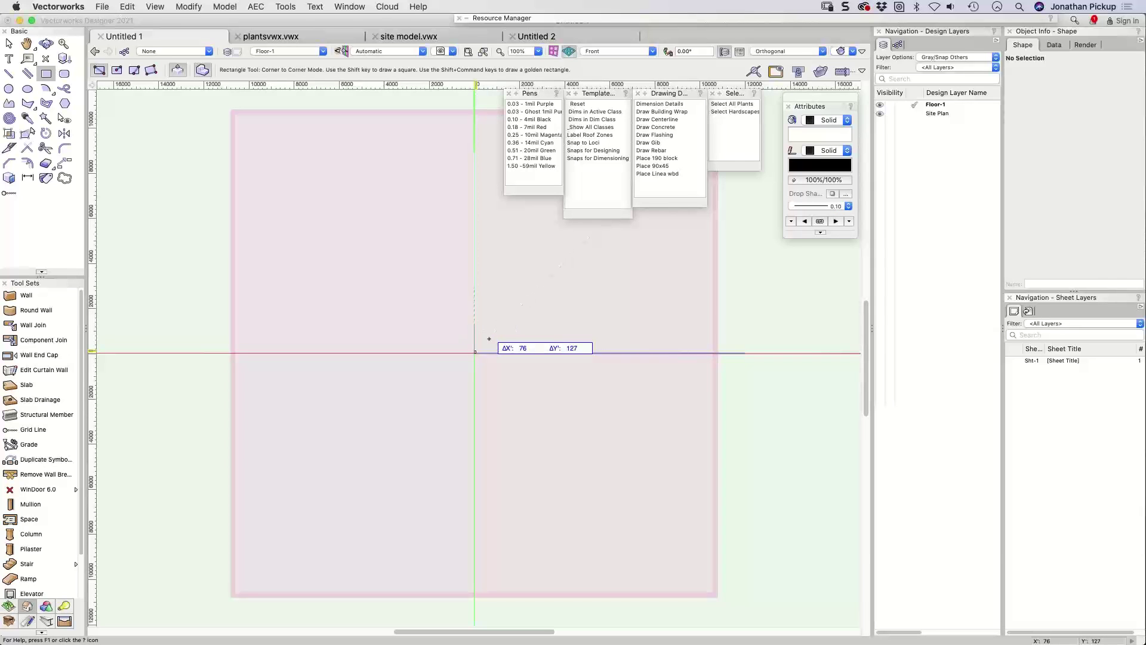
# Step: Extrude the switch plate rectangle by .5"
pyautogui.press('super+e')
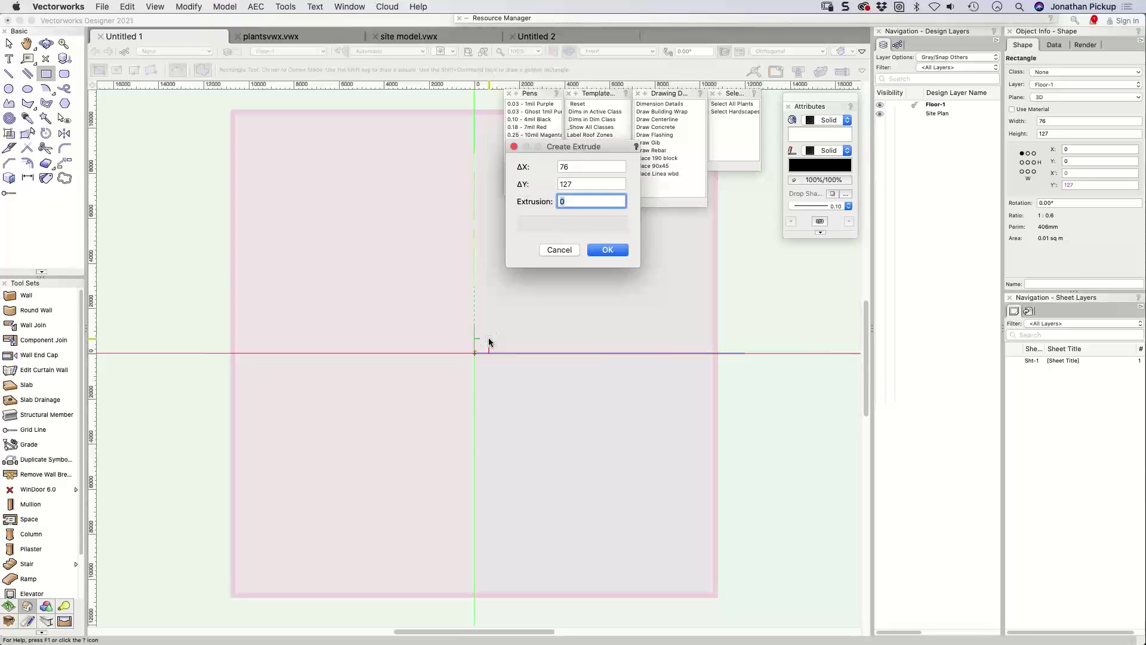
pyautogui.write('.5"')
pyautogui.press('Return')
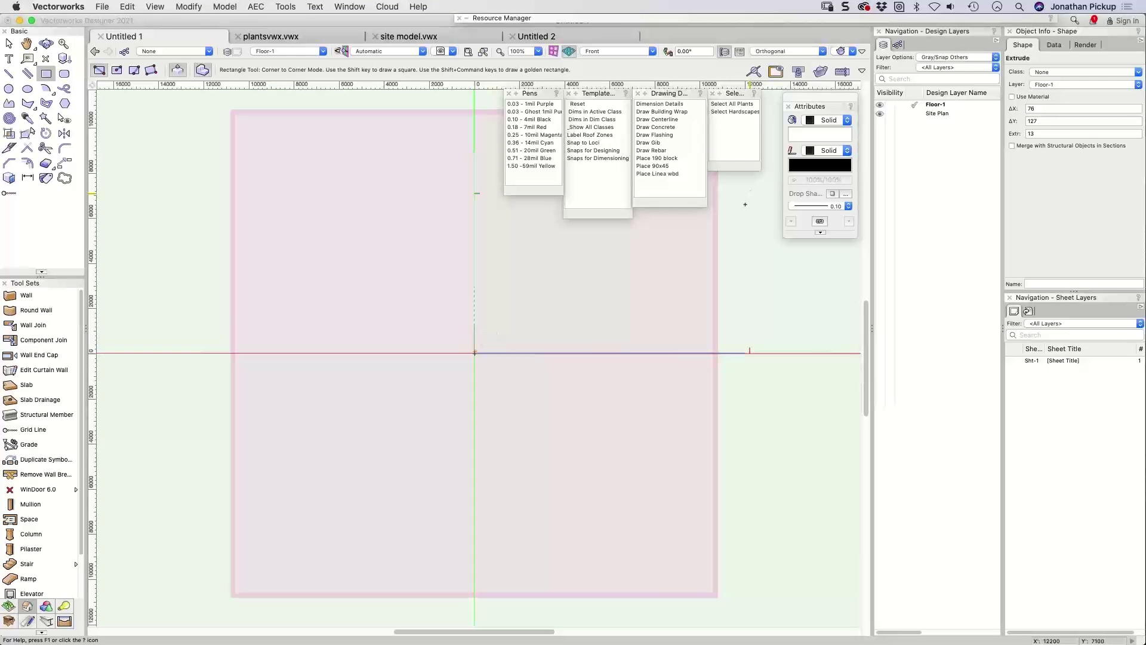
pyautogui.press('c')
pyautogui.moveTo(429, 310); pyautogui.dragTo(495, 374)
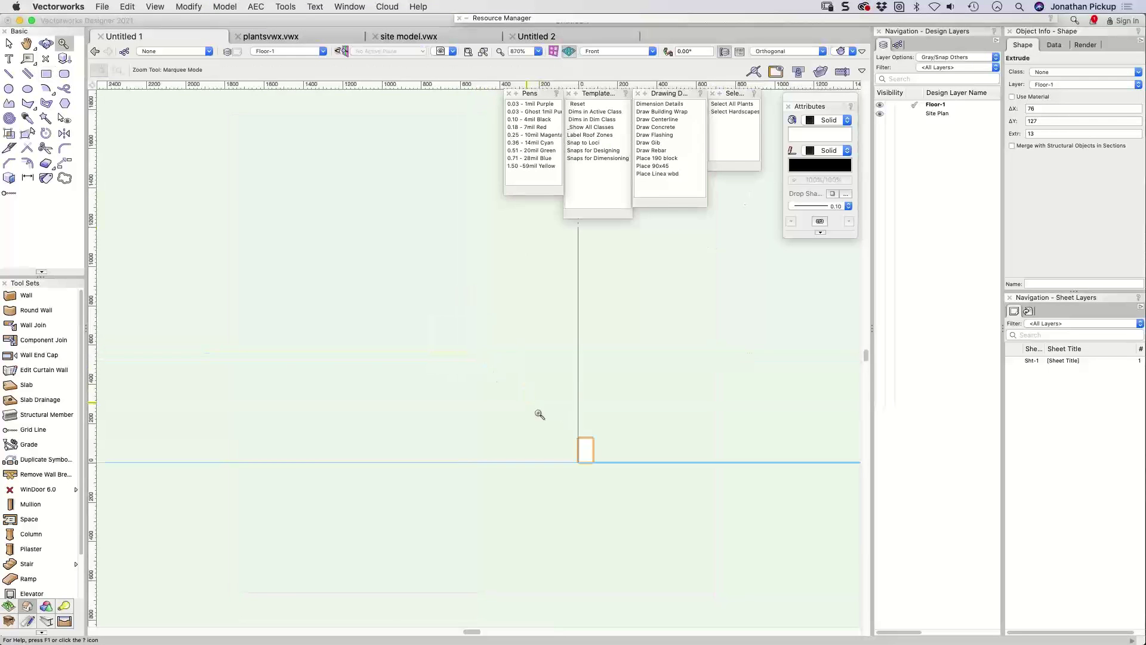
pyautogui.moveTo(535, 409); pyautogui.dragTo(639, 519)
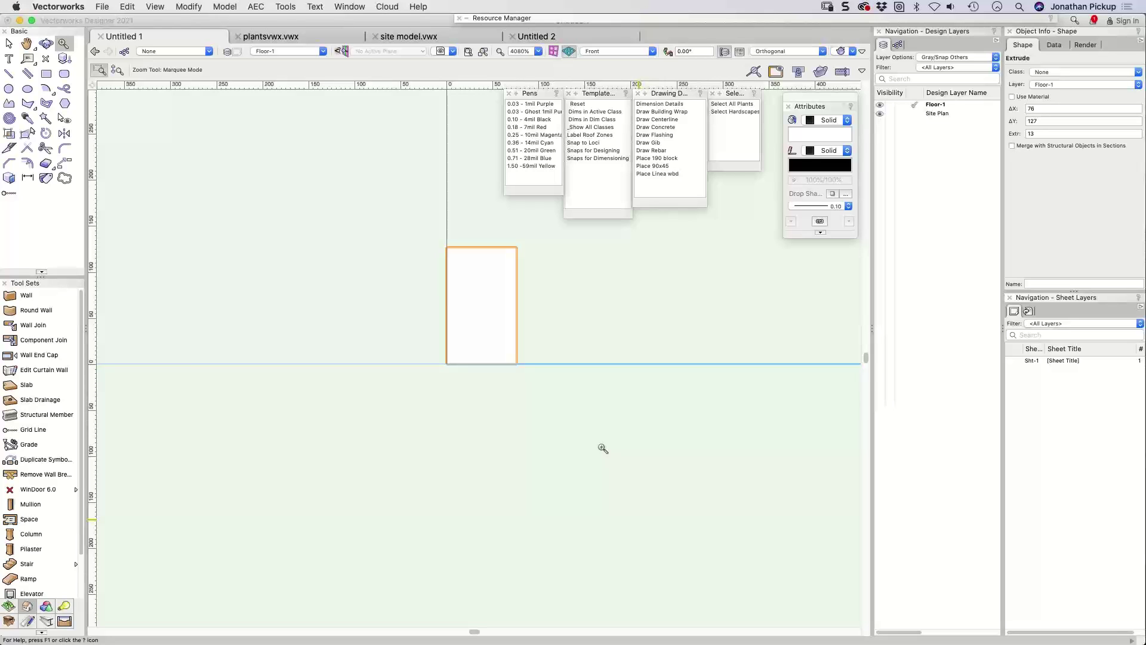
pyautogui.press('x')
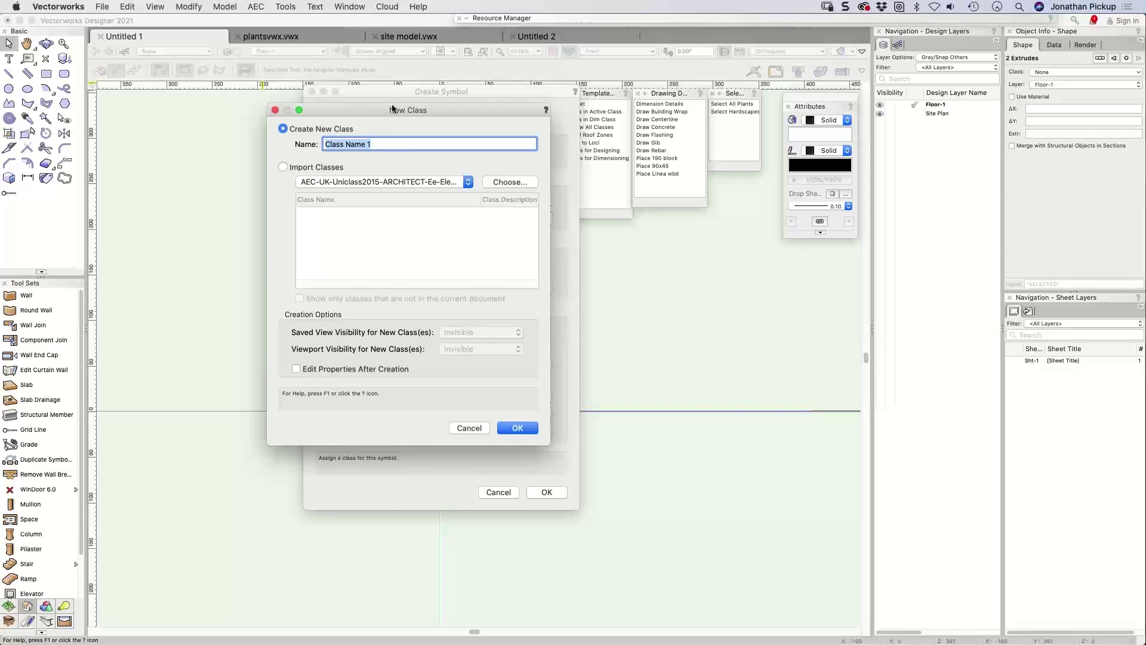
# Step: Browse the importable classes in Burns_House_201201.vwx for a class suited to the light switch symbol
pyautogui.click(500, 184)
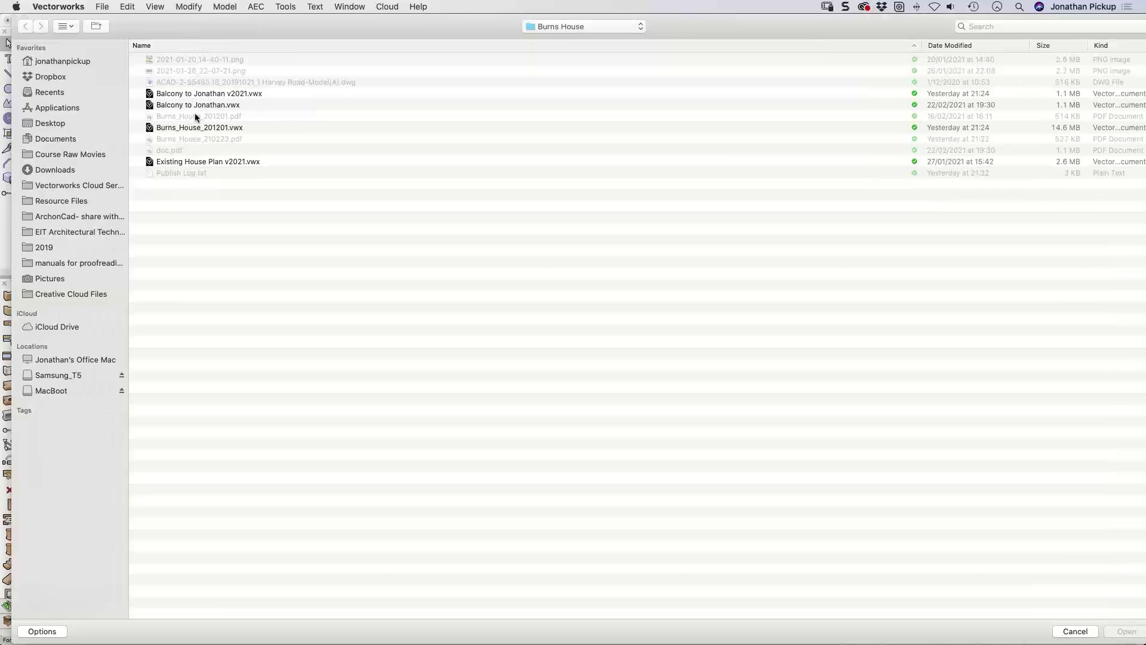
pyautogui.doubleClick(197, 129)
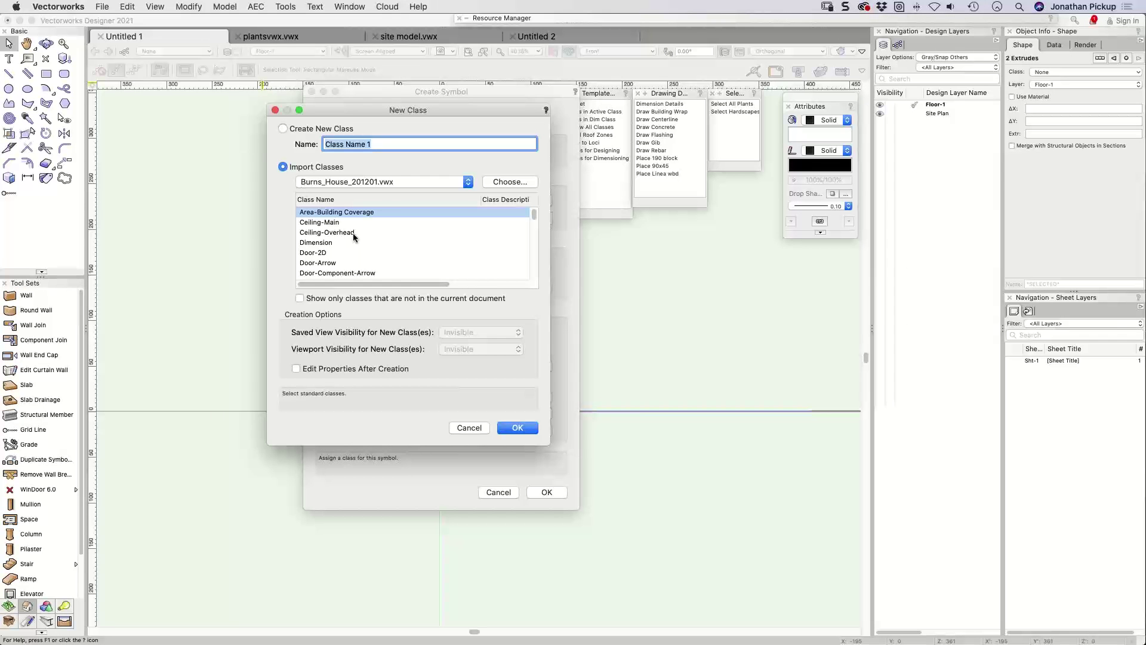
pyautogui.click(352, 233)
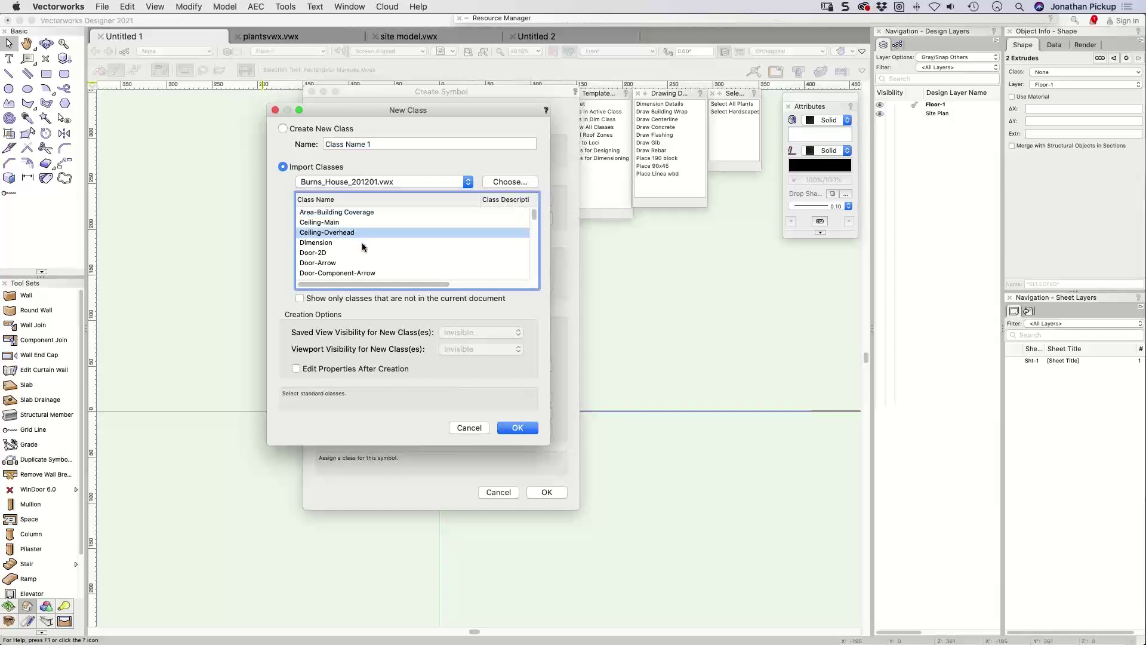
pyautogui.moveTo(534, 215); pyautogui.dragTo(535, 230)
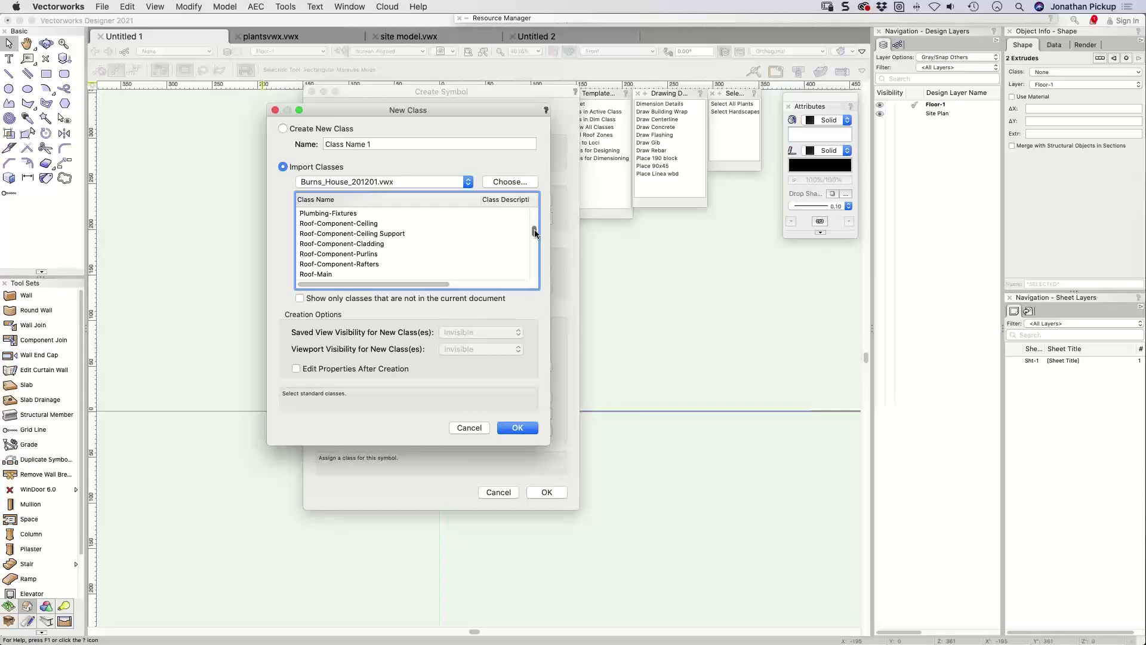
pyautogui.scroll(2, 535, 233)
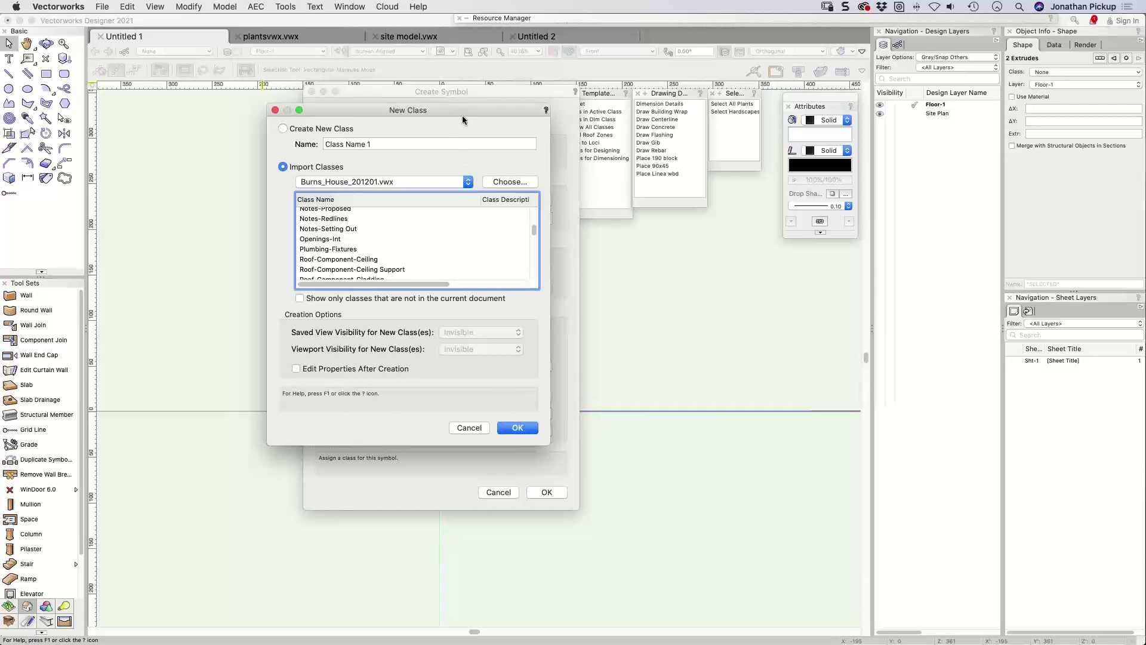
# Step: Import the Services-Electrical class from archoncad Standards v2021.vwx and assign it to the Light switch symbol
pyautogui.click(509, 181)
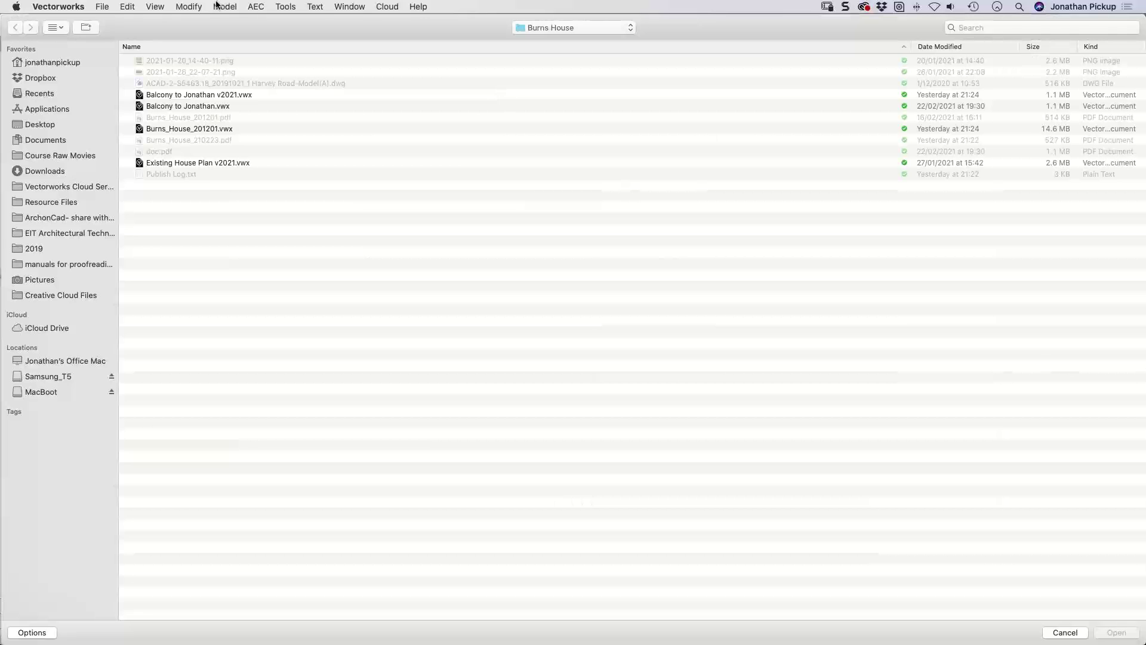
pyautogui.press('Escape')
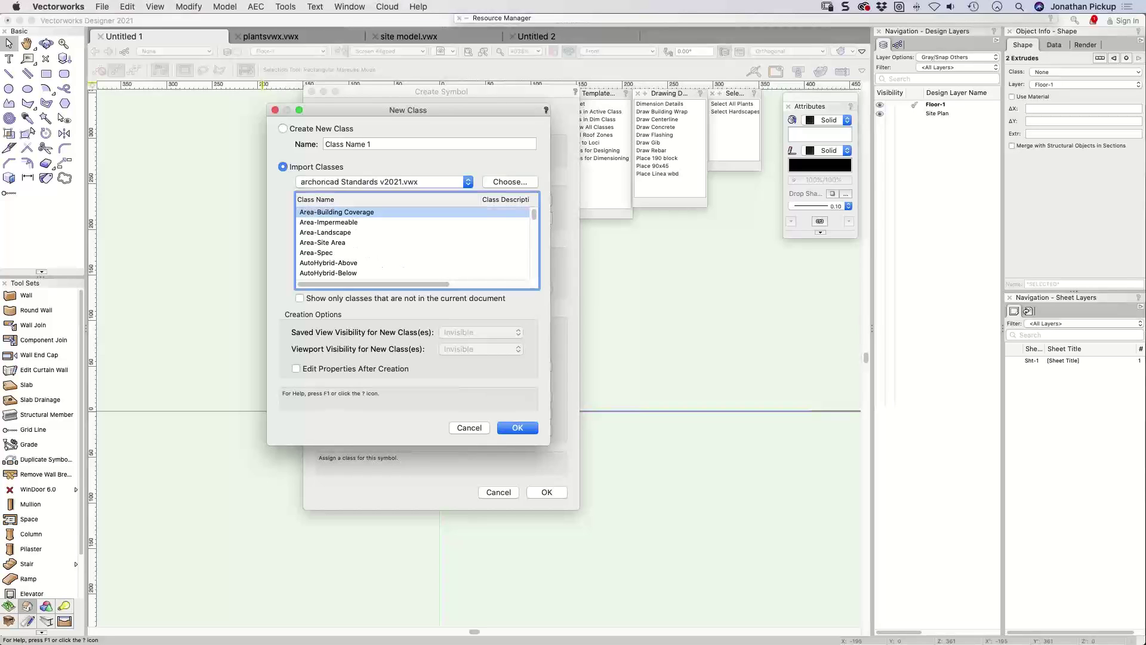
pyautogui.scroll(-5, 534, 221)
pyautogui.moveTo(535, 221); pyautogui.dragTo(535, 245)
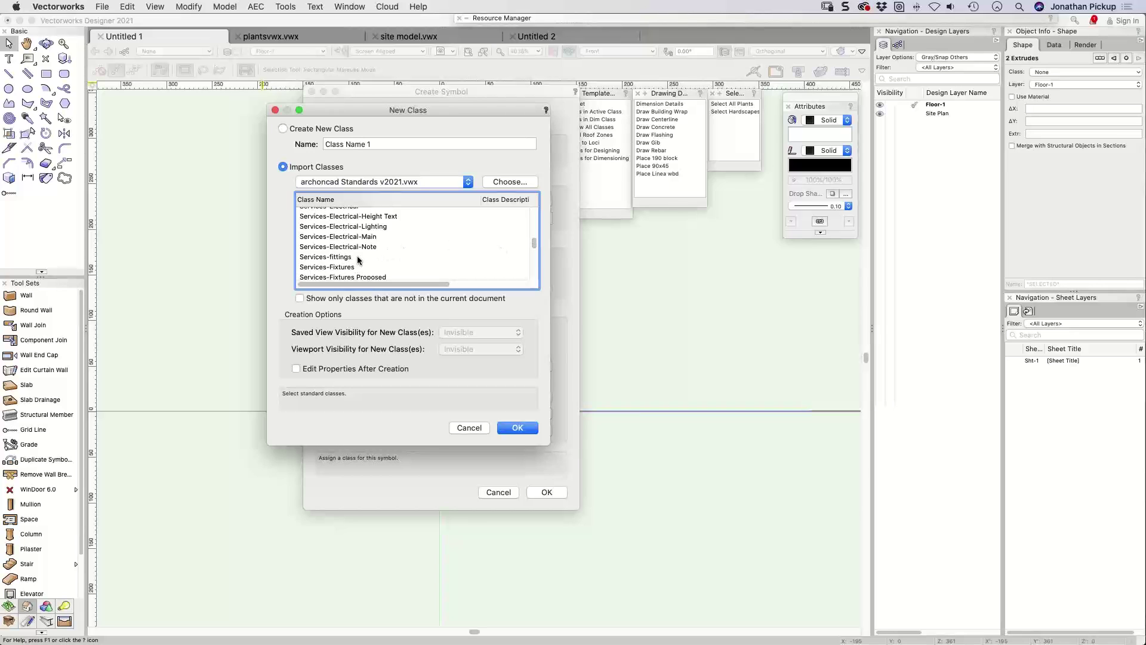
pyautogui.click(358, 226)
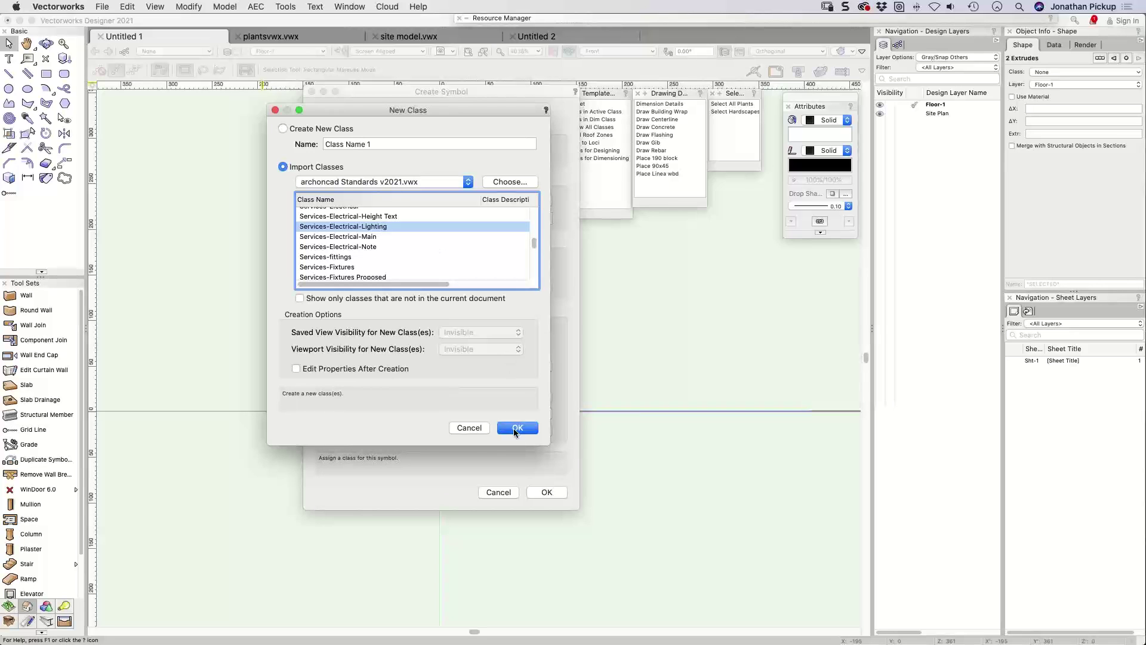
pyautogui.scroll(1, 382, 228)
pyautogui.click(338, 216)
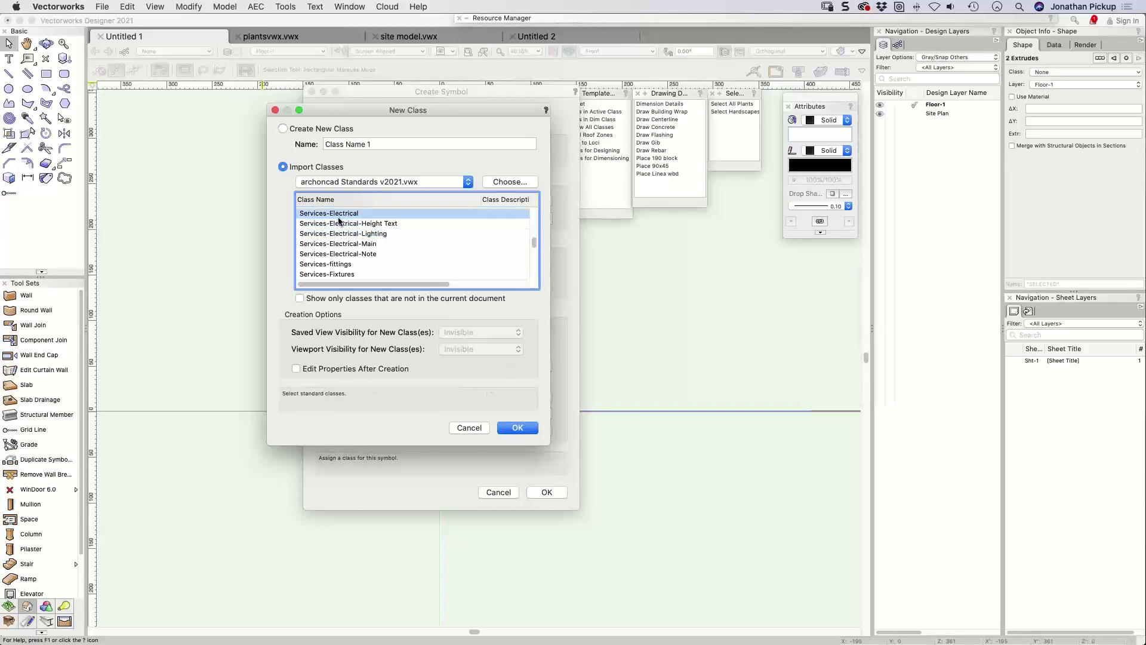
pyautogui.click(515, 428)
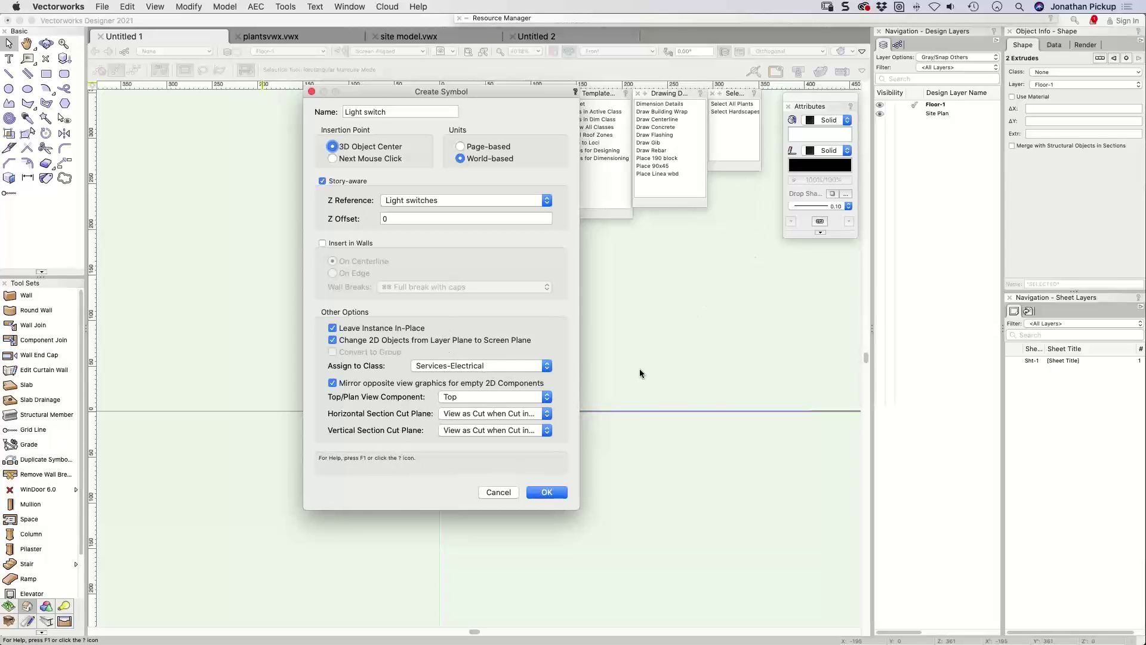
# Step: Set the symbol's insertion point to Next Mouse Click and place it at the midpoint of the plate's bottom edge
pyautogui.click(332, 158)
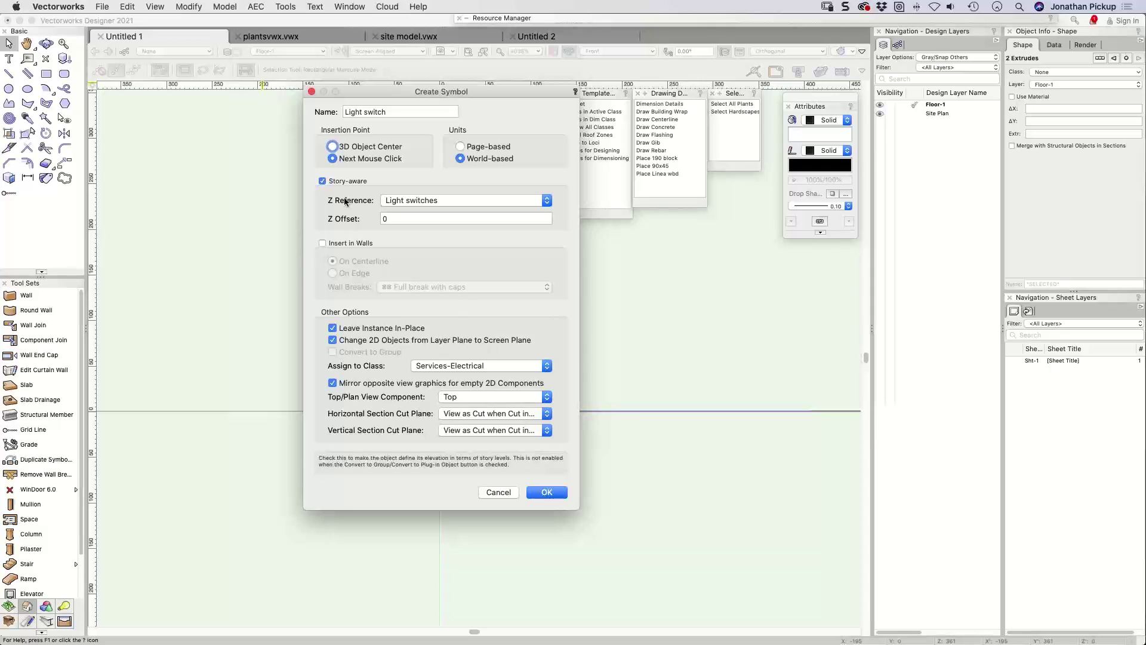
pyautogui.click(361, 148)
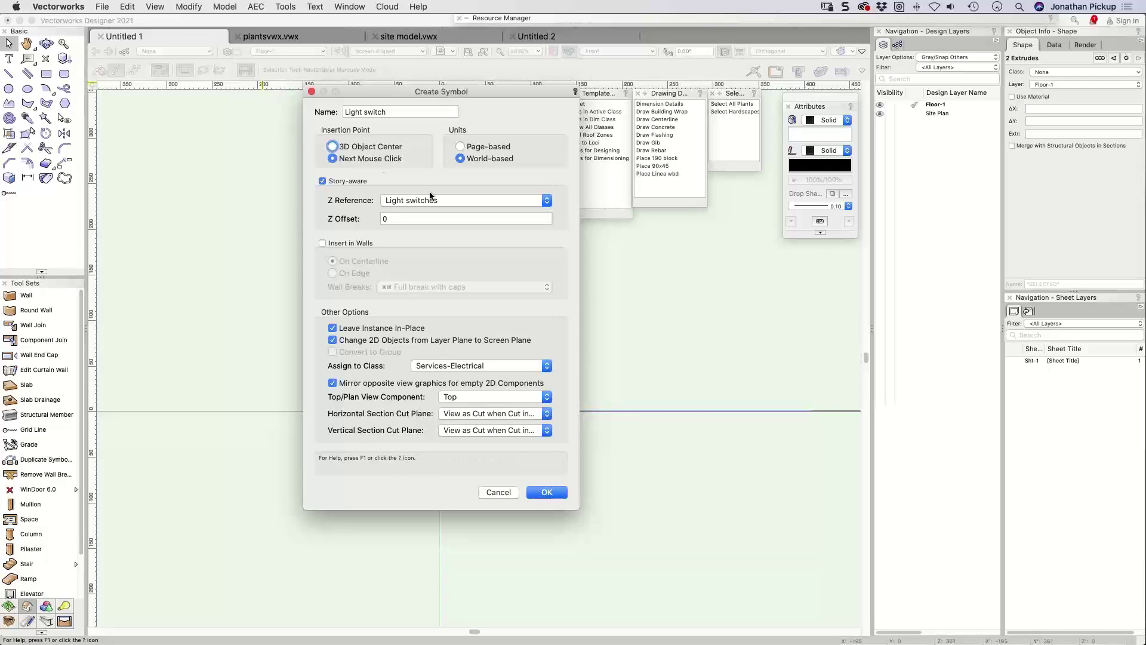
pyautogui.click(547, 492)
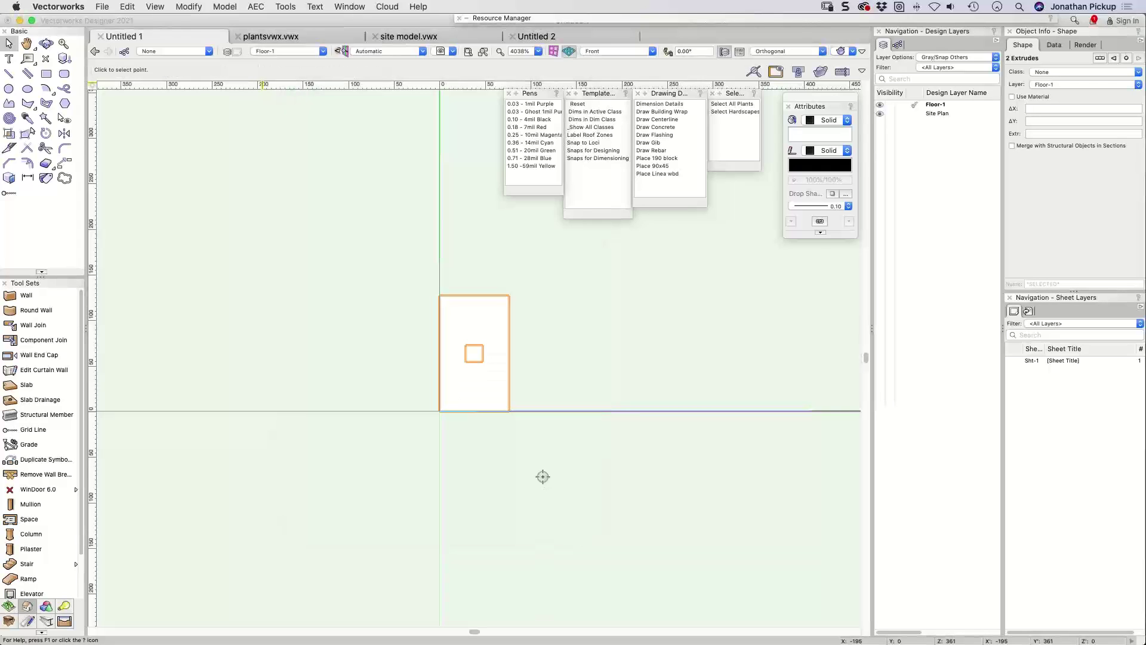
pyautogui.click(474, 411)
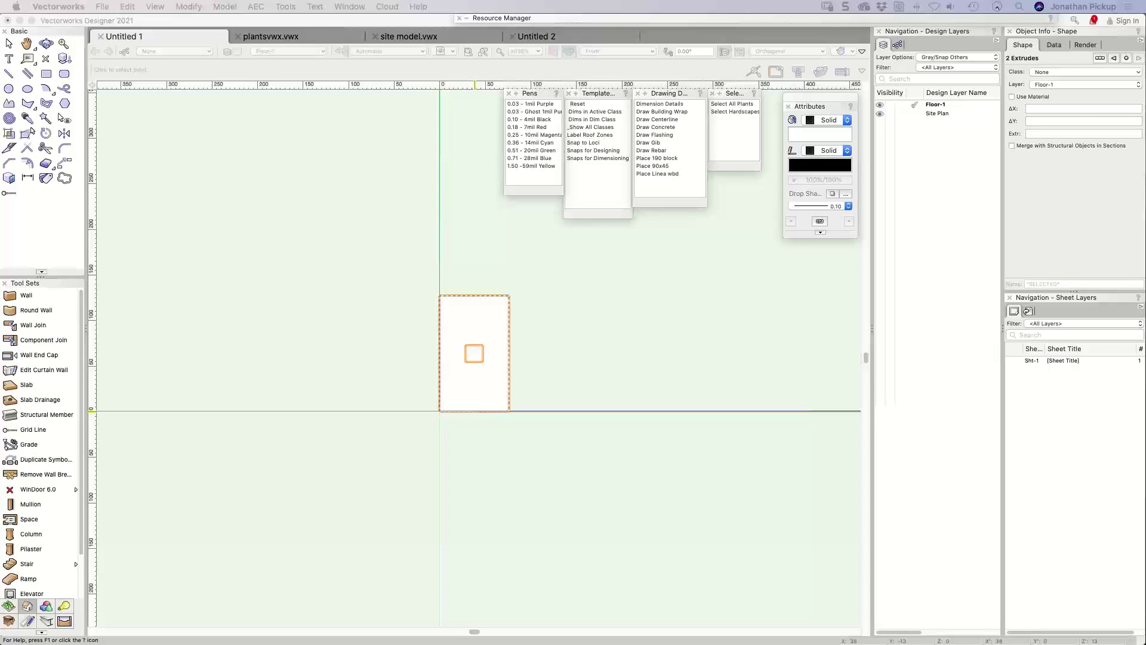
# Step: Save the symbol in a new symbol folder named "Electrical"
pyautogui.click(361, 368)
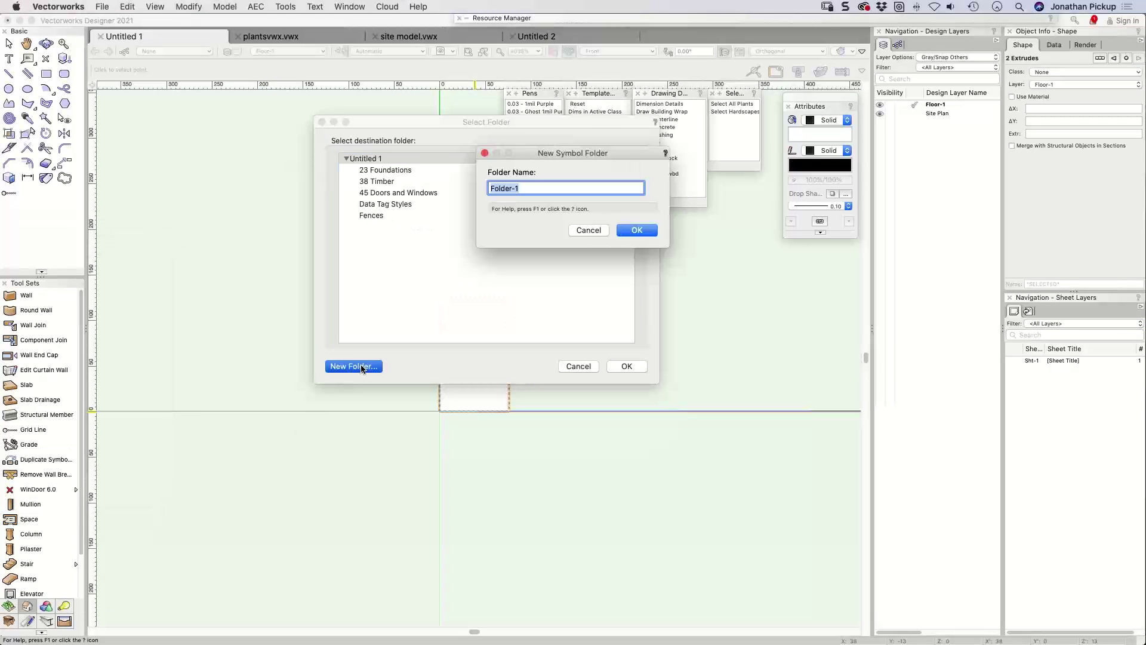
pyautogui.write('Electrical')
pyautogui.press('Return')
pyautogui.press('Return')
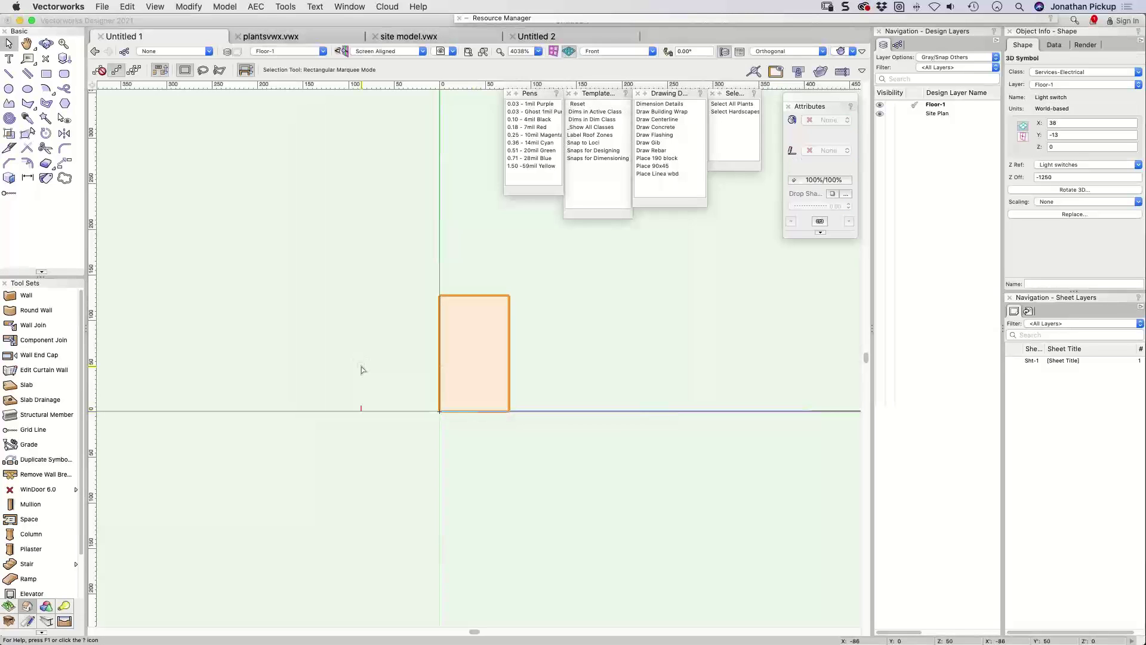
# Step: Show the light switch in Right Isometric view and remove the placed copy from the drawing
pyautogui.click(751, 337)
pyautogui.press('3')
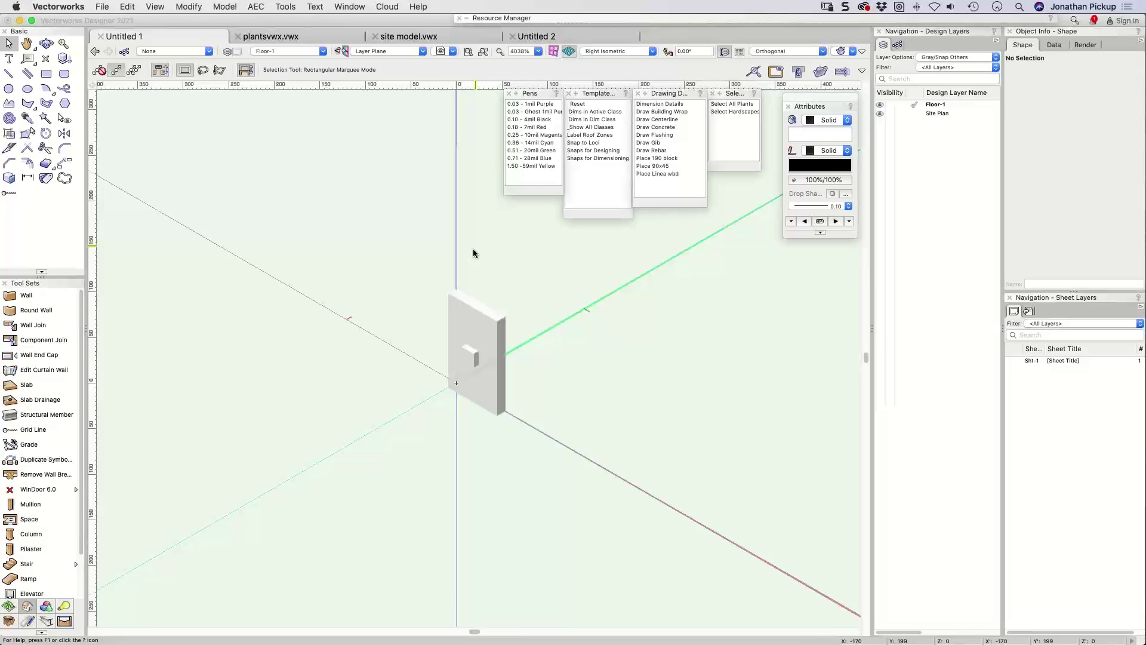
pyautogui.press('super+z')
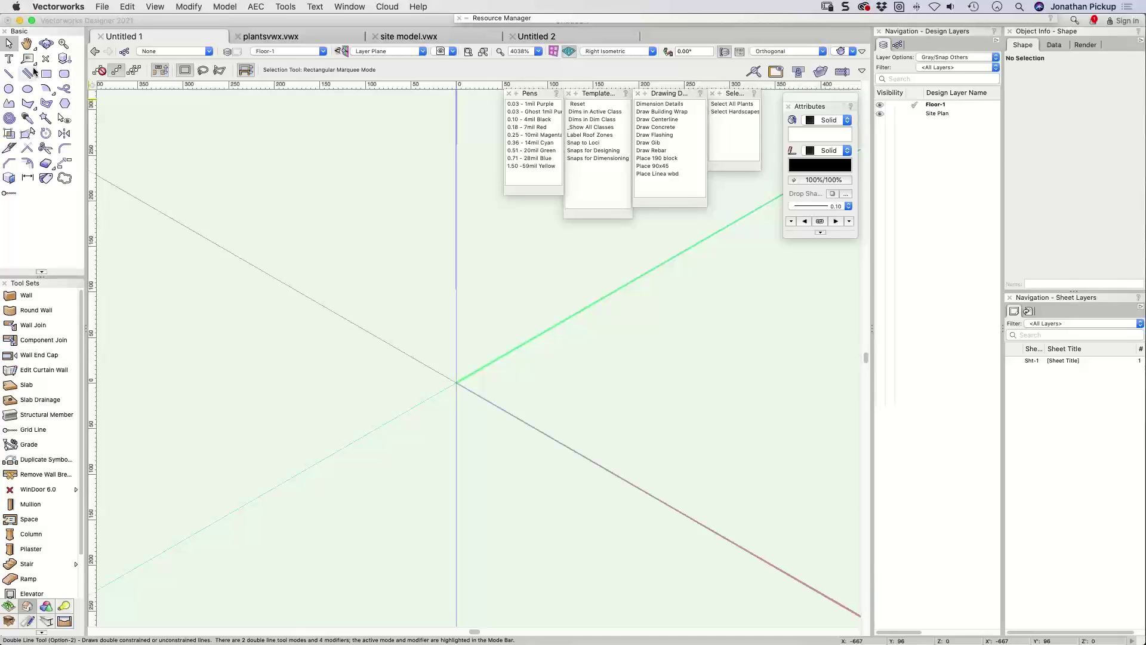
# Step: Open Story-1 for editing in the Organization dialog's story list
pyautogui.click(229, 52)
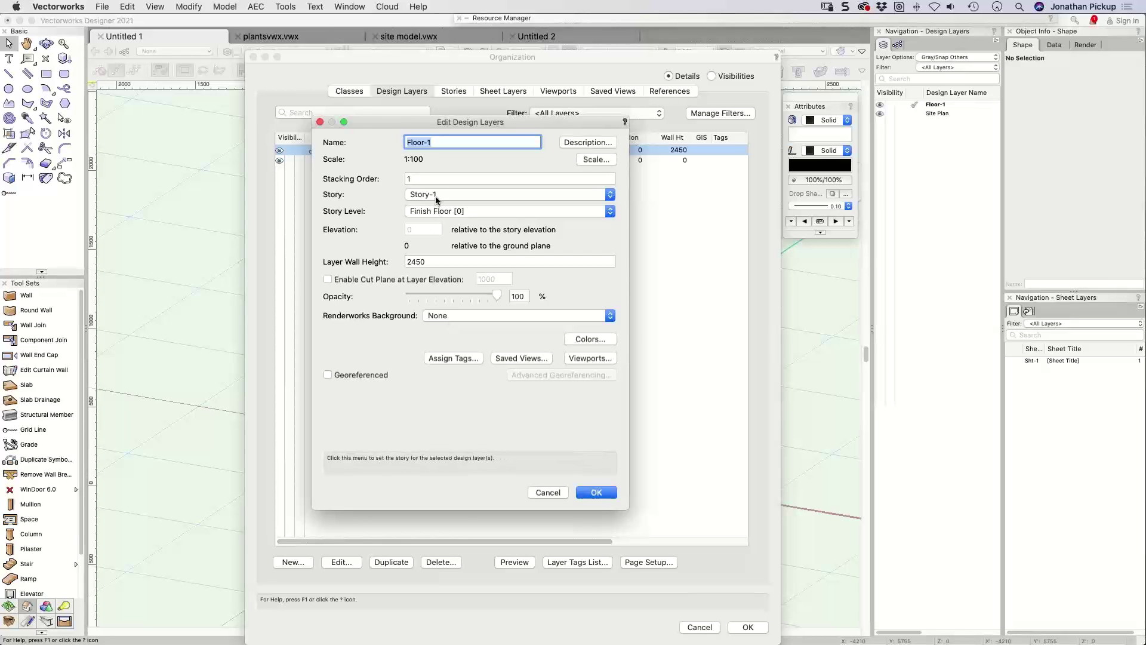
pyautogui.press('Return')
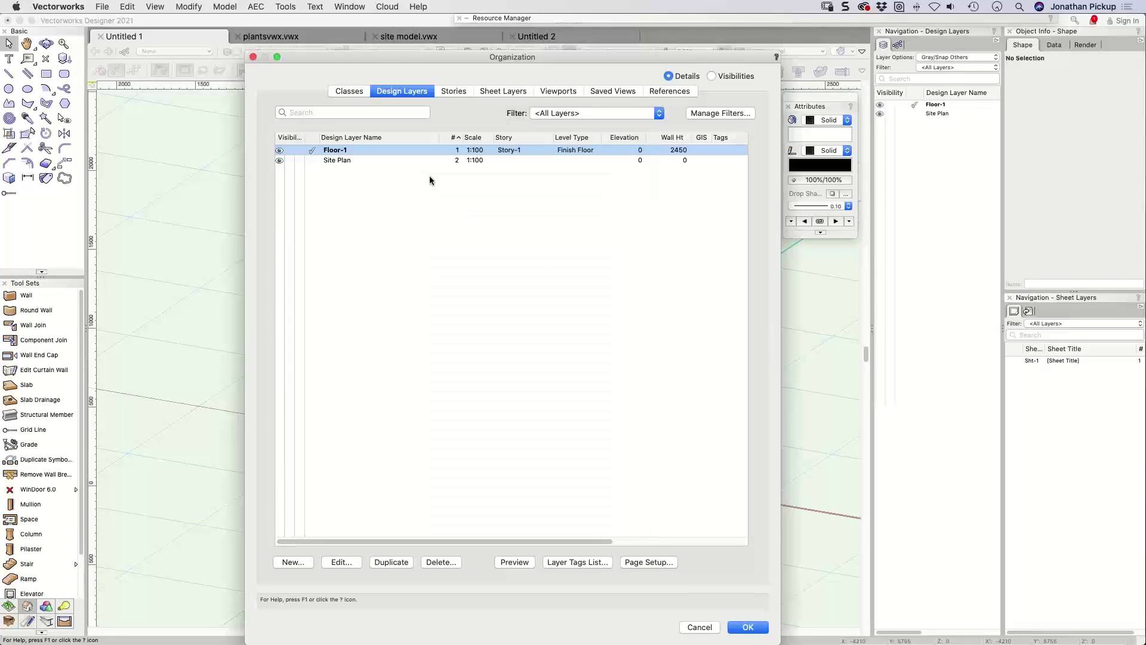
pyautogui.click(454, 90)
pyautogui.click(301, 139)
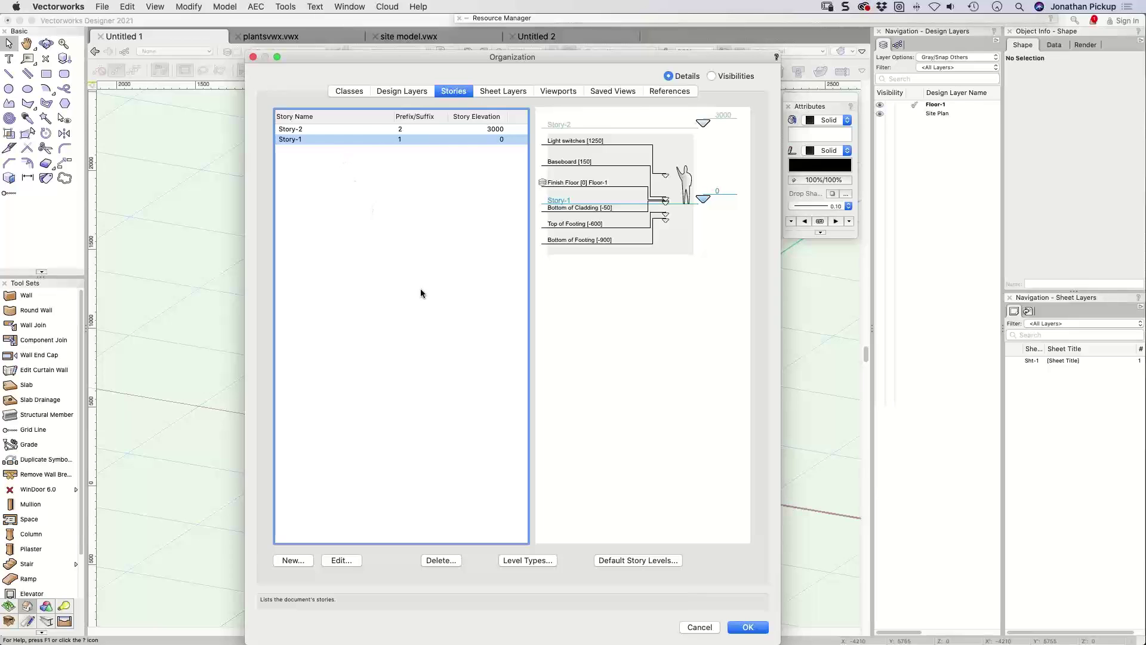
pyautogui.click(341, 560)
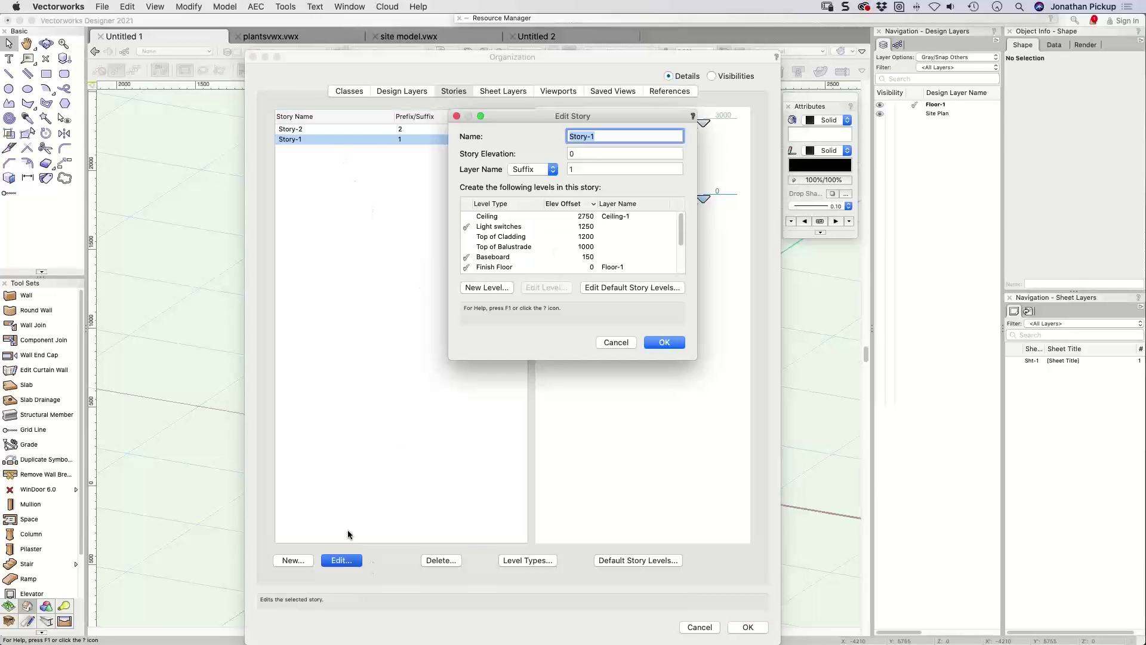
# Step: Set the elevation offset of Story-1's Light switches level to 44"
pyautogui.click(510, 227)
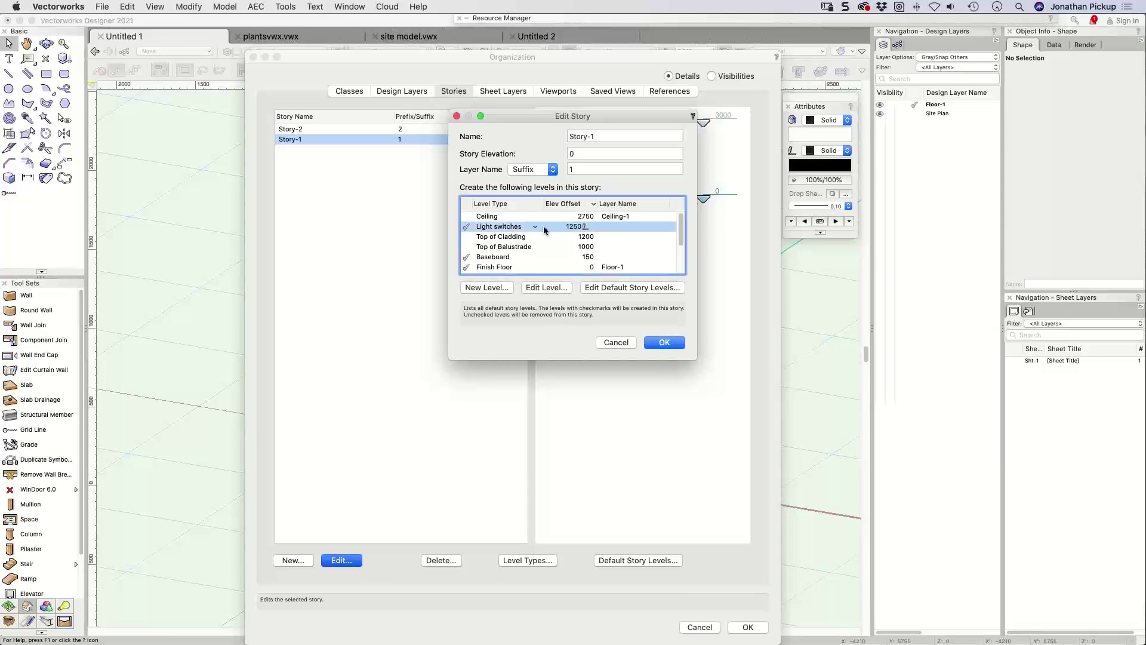
pyautogui.click(582, 227)
pyautogui.write('44"')
pyautogui.press('Return')
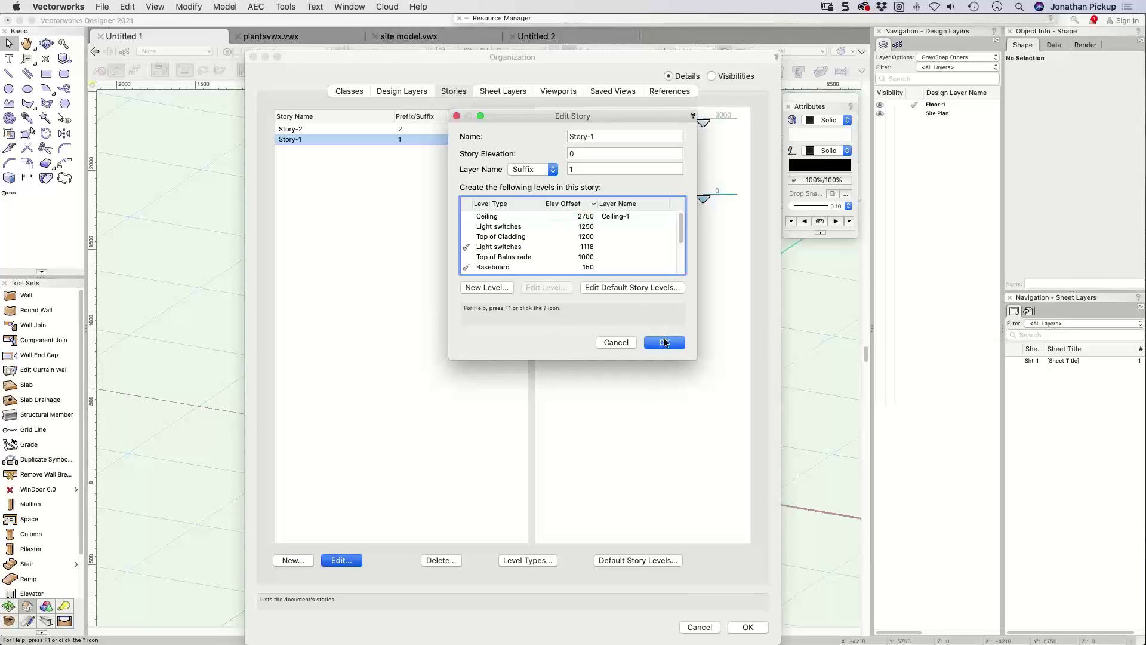
# Step: Set the elevation offset of Story-1's enabled Light switches level to 600, and select the light switch symbol in the drawing
pyautogui.doubleClick(584, 227)
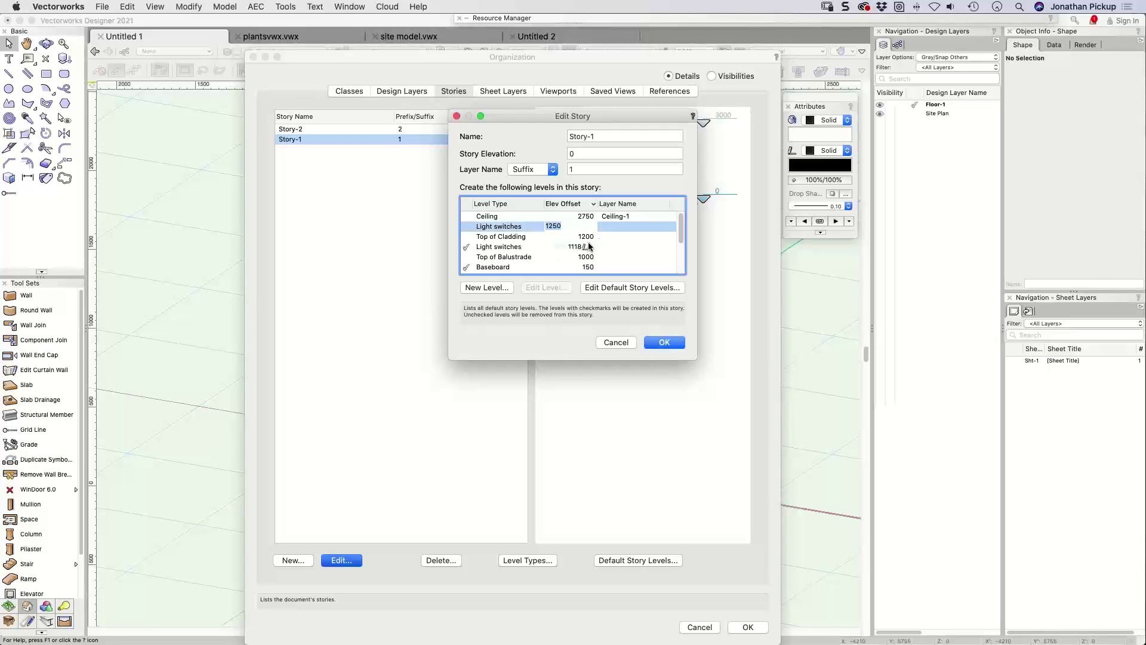
pyautogui.scroll(-5, 621, 256)
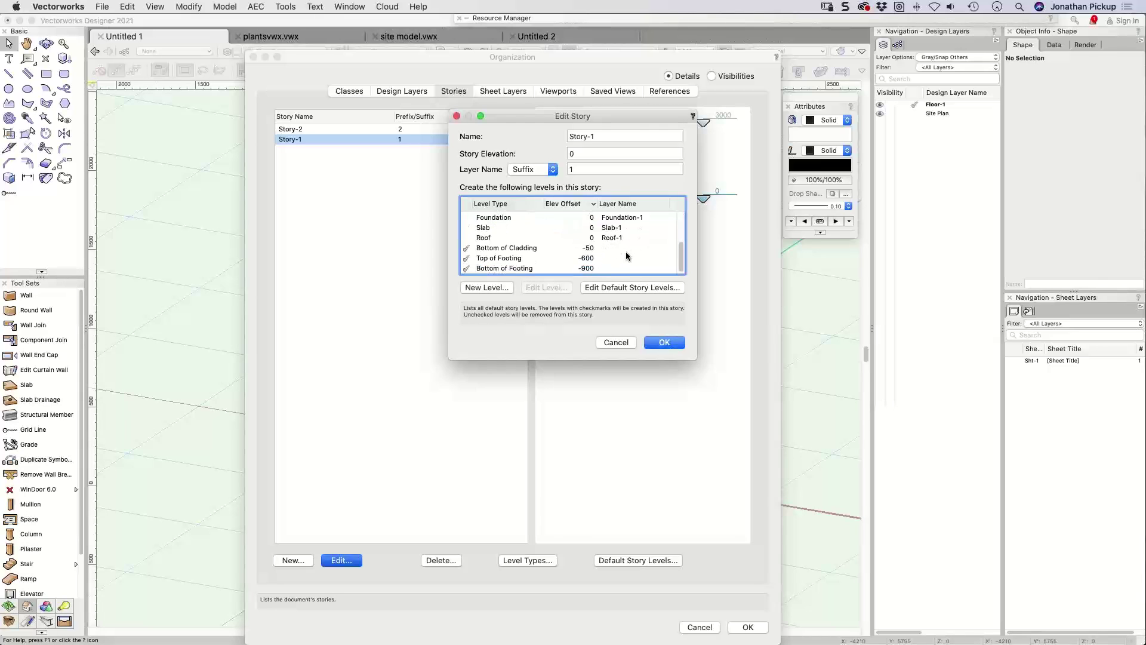
pyautogui.scroll(5, 627, 255)
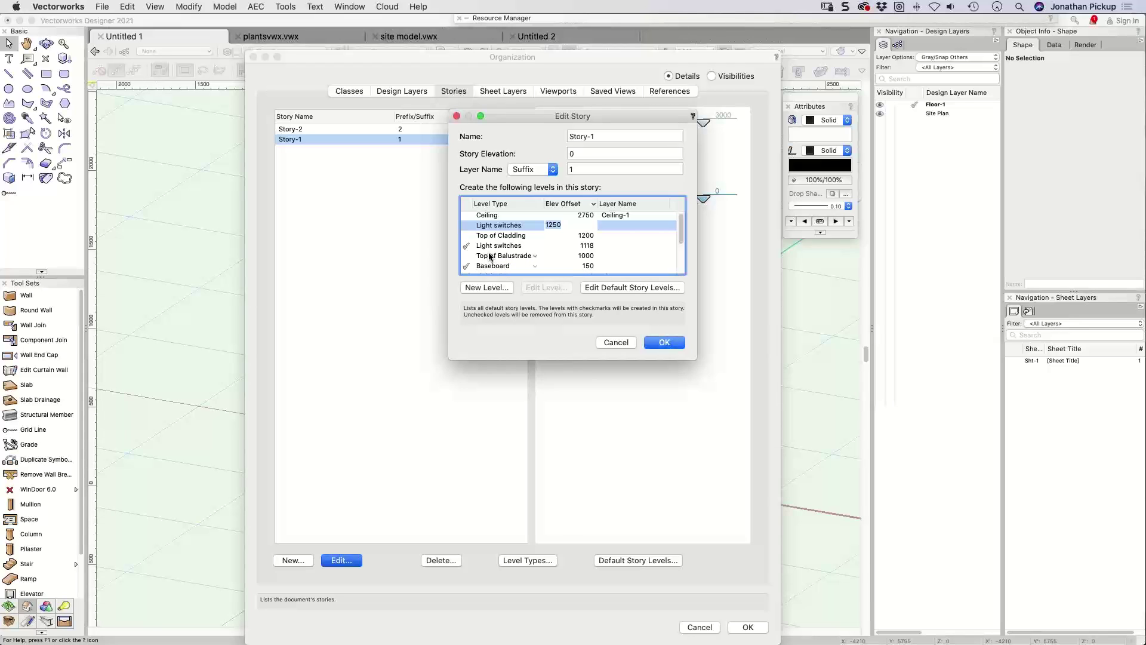
pyautogui.click(465, 247)
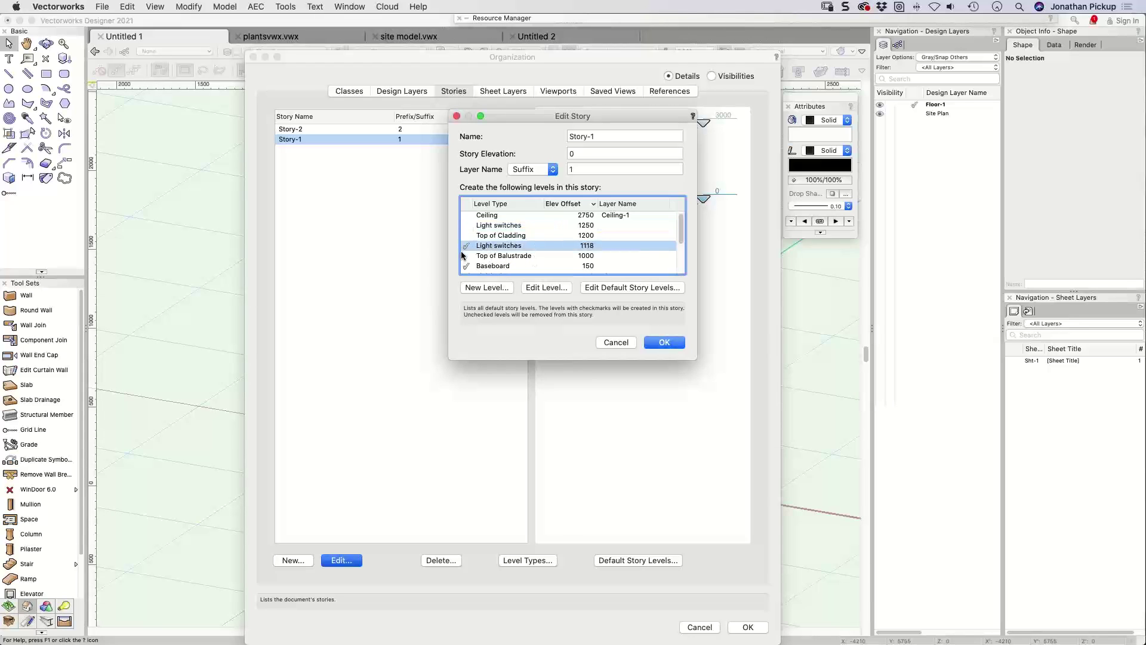
pyautogui.click(584, 245)
pyautogui.write('600')
pyautogui.press('Return')
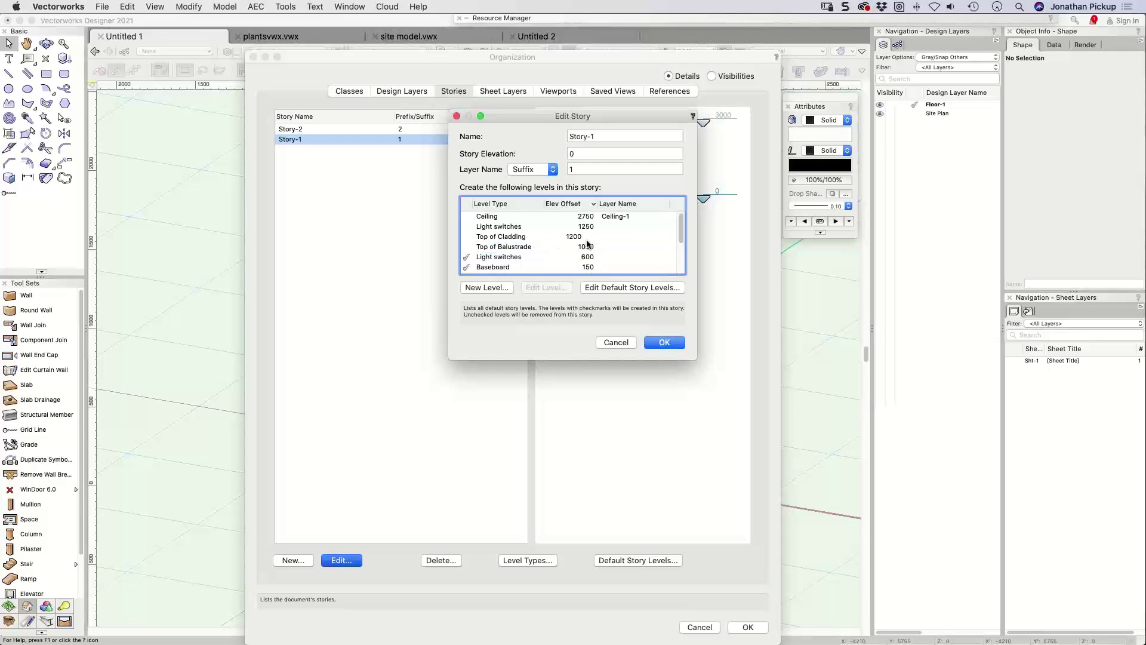
pyautogui.press('Return')
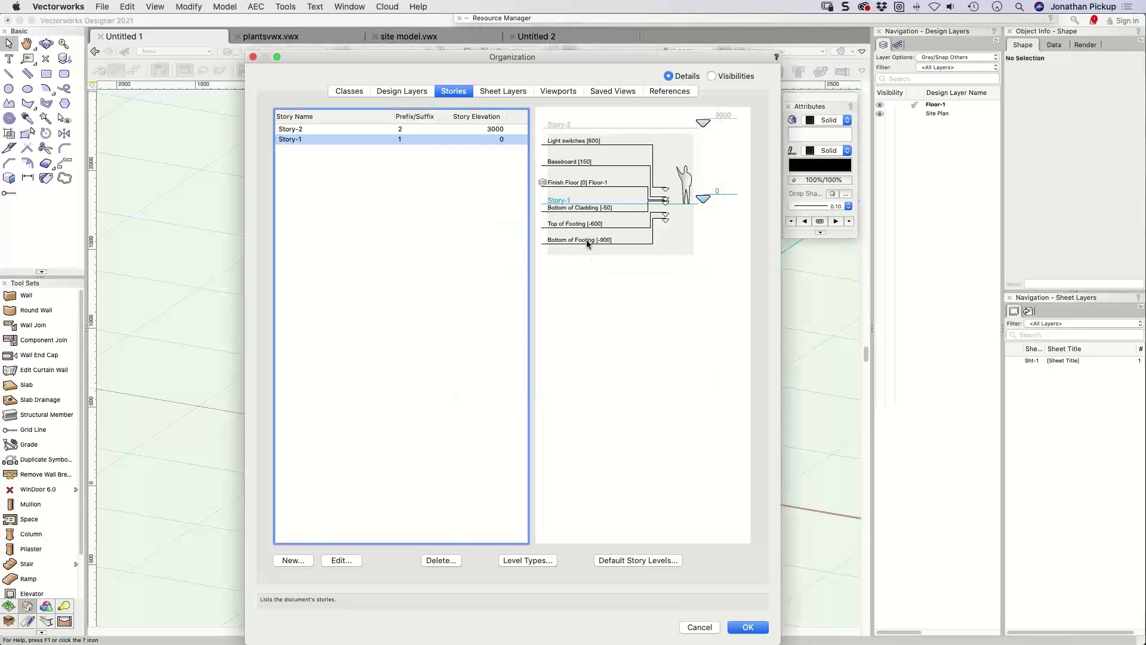
pyautogui.press('Return')
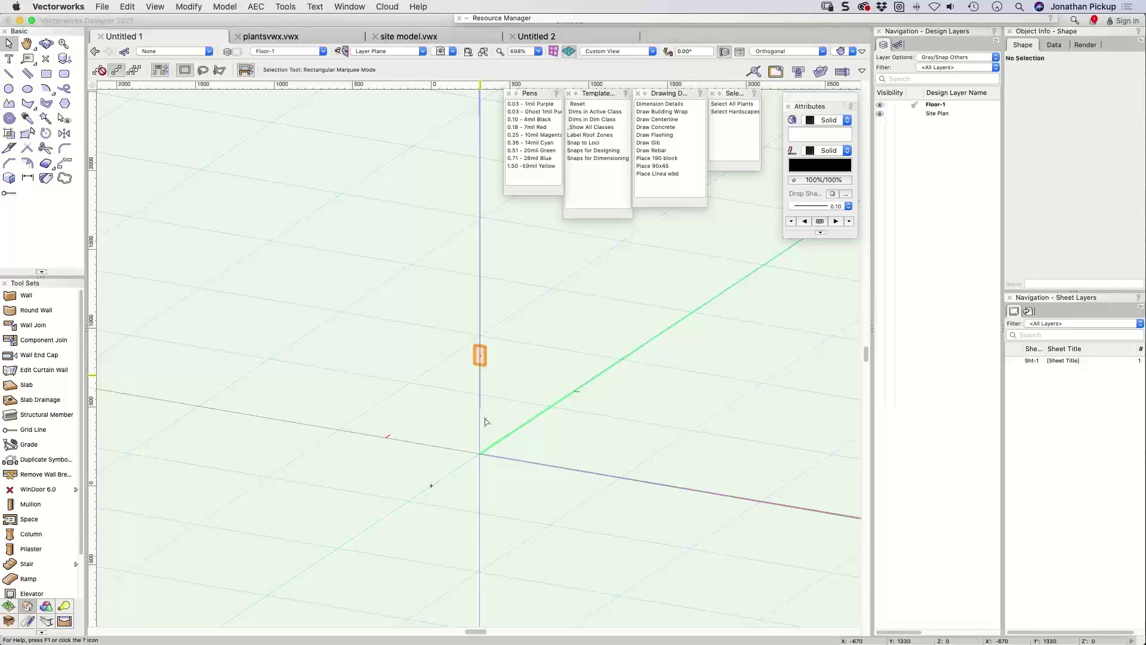
pyautogui.click(480, 356)
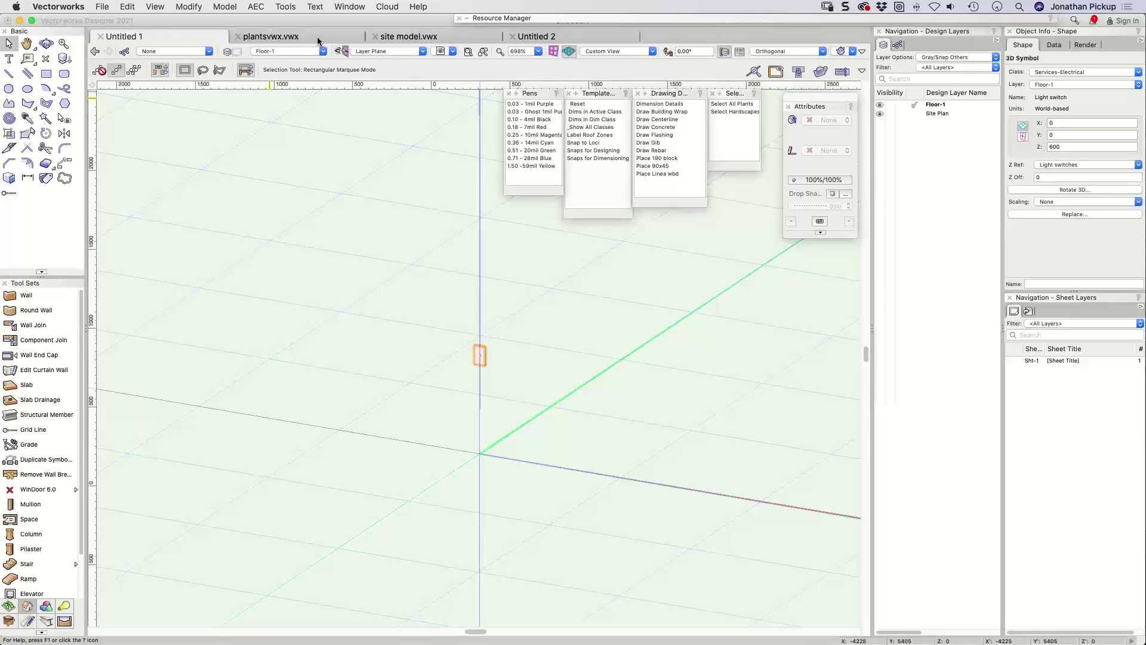
# Step: Open the recent file EIT_Tom_Cottage_4.8_210113.vwx
pyautogui.click(103, 7)
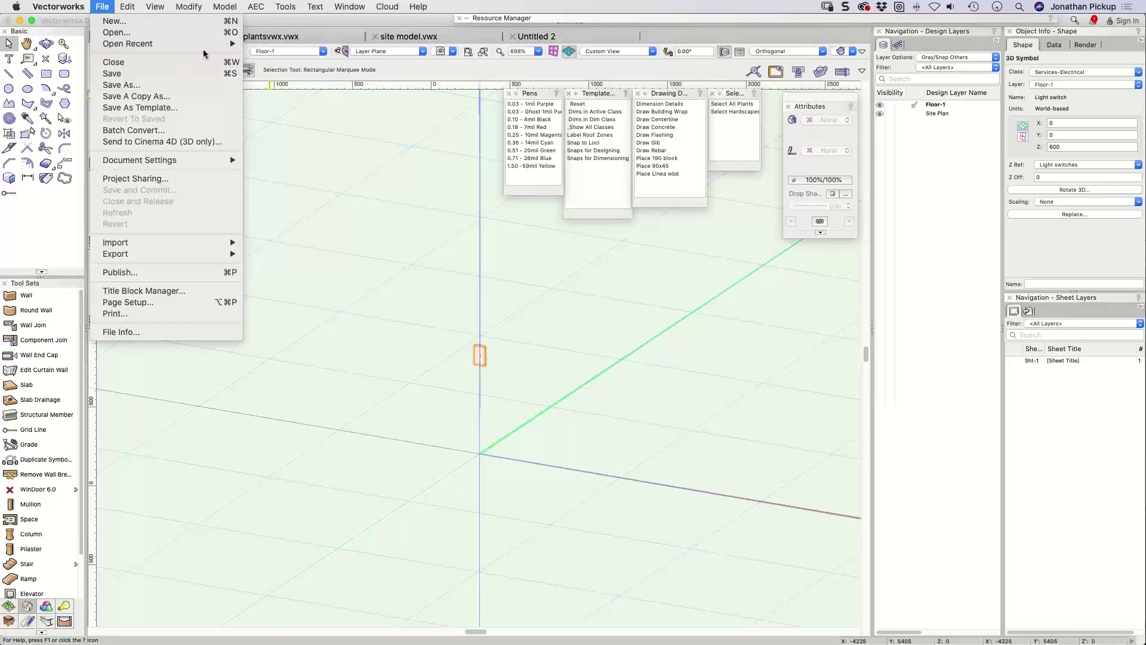
pyautogui.moveTo(167, 44)
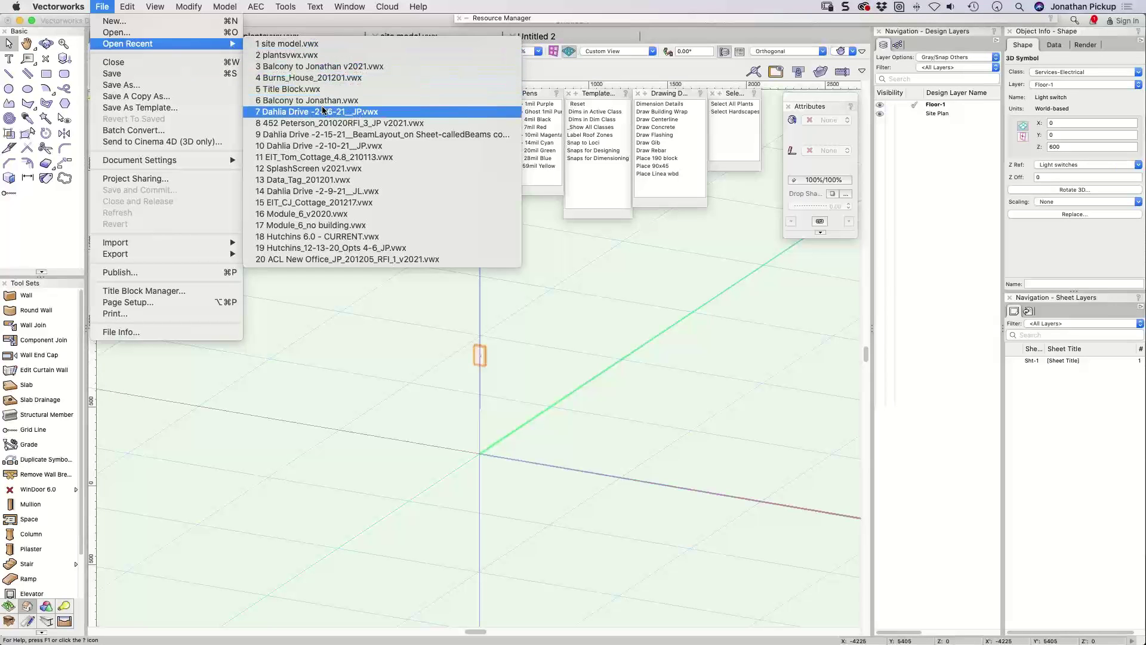
pyautogui.click(323, 158)
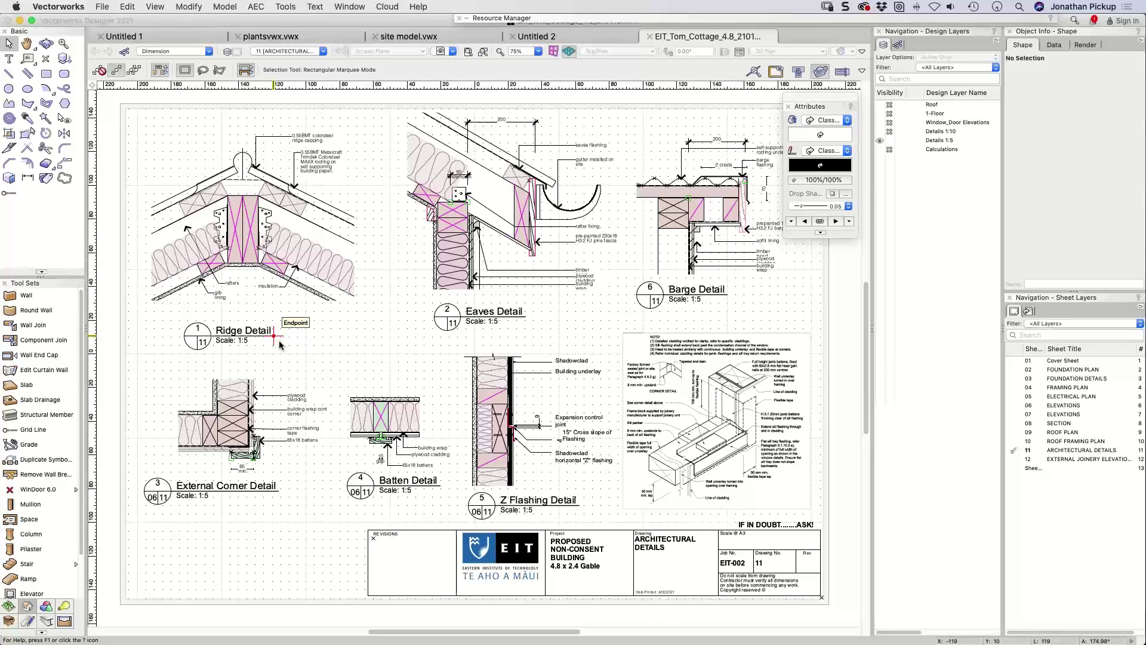
# Step: Replace the style of the Ridge Detail viewport's drawing label with Drawing Label - Dwg No. and leave the viewport annotations
pyautogui.click(251, 317)
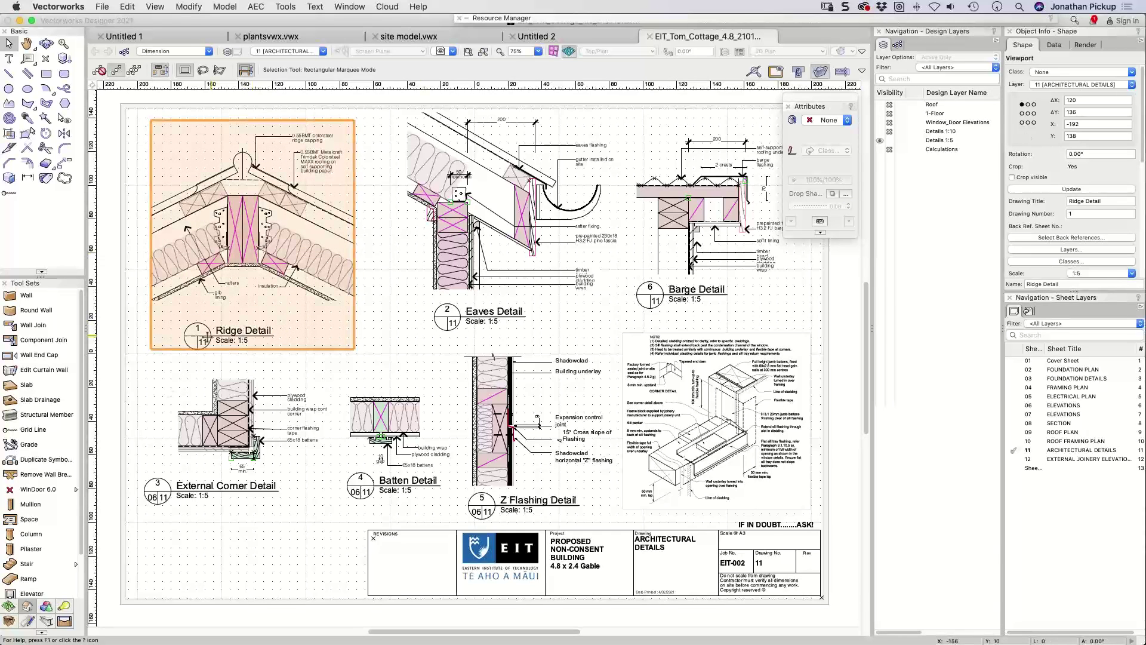
pyautogui.doubleClick(207, 335)
pyautogui.click(1085, 156)
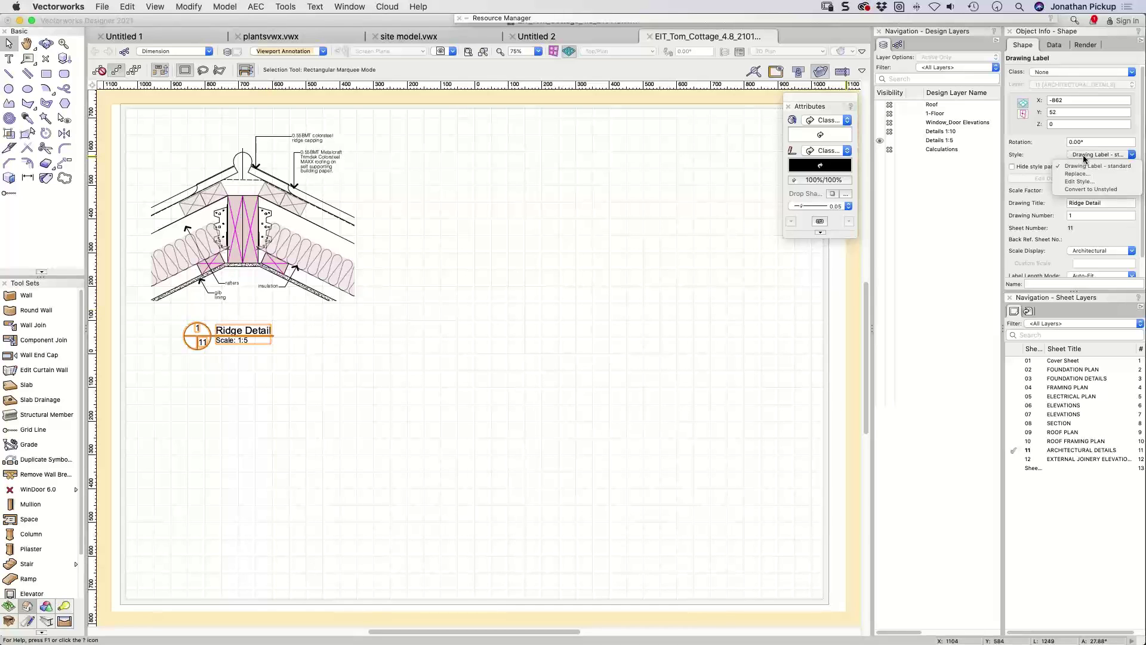
pyautogui.click(1078, 173)
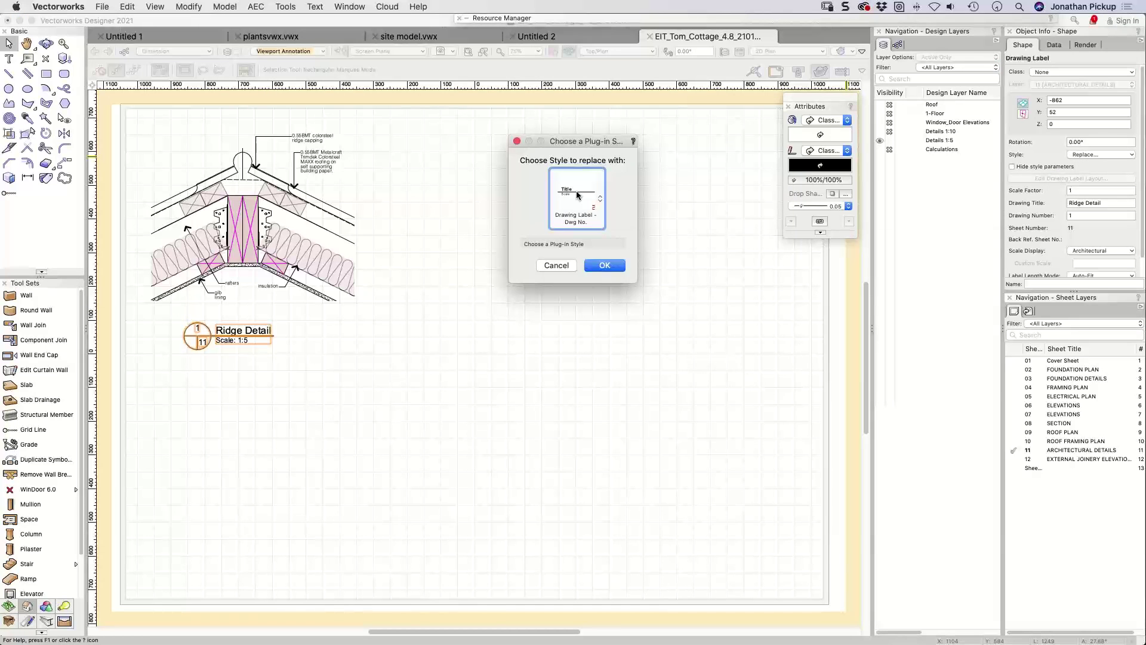
pyautogui.click(577, 194)
pyautogui.doubleClick(739, 306)
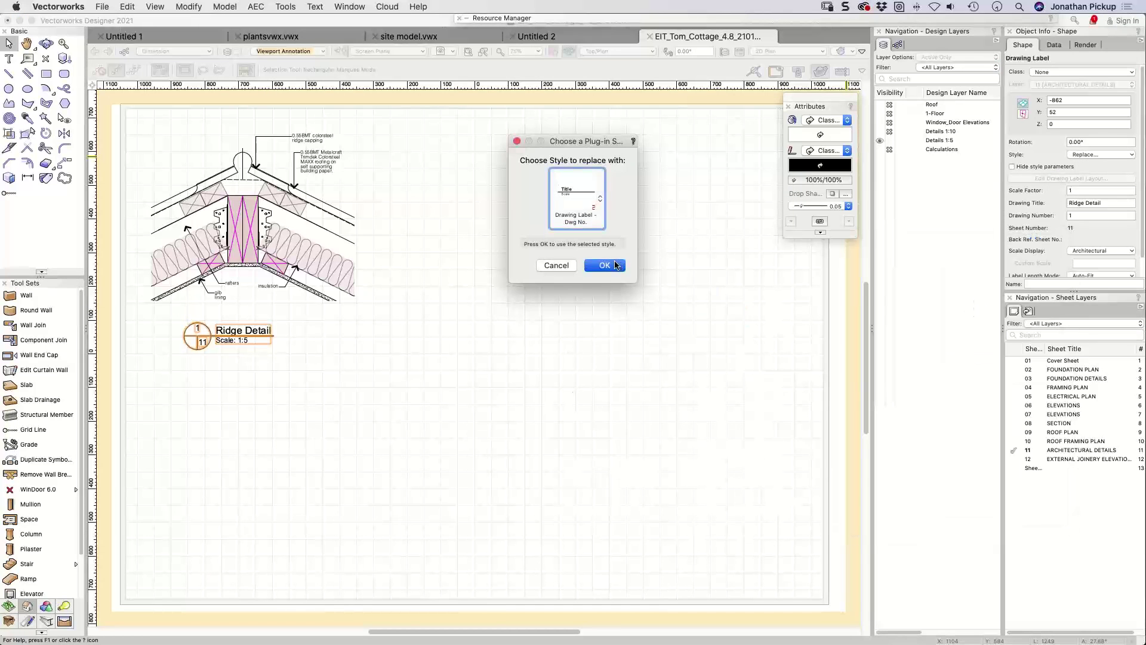
pyautogui.click(616, 265)
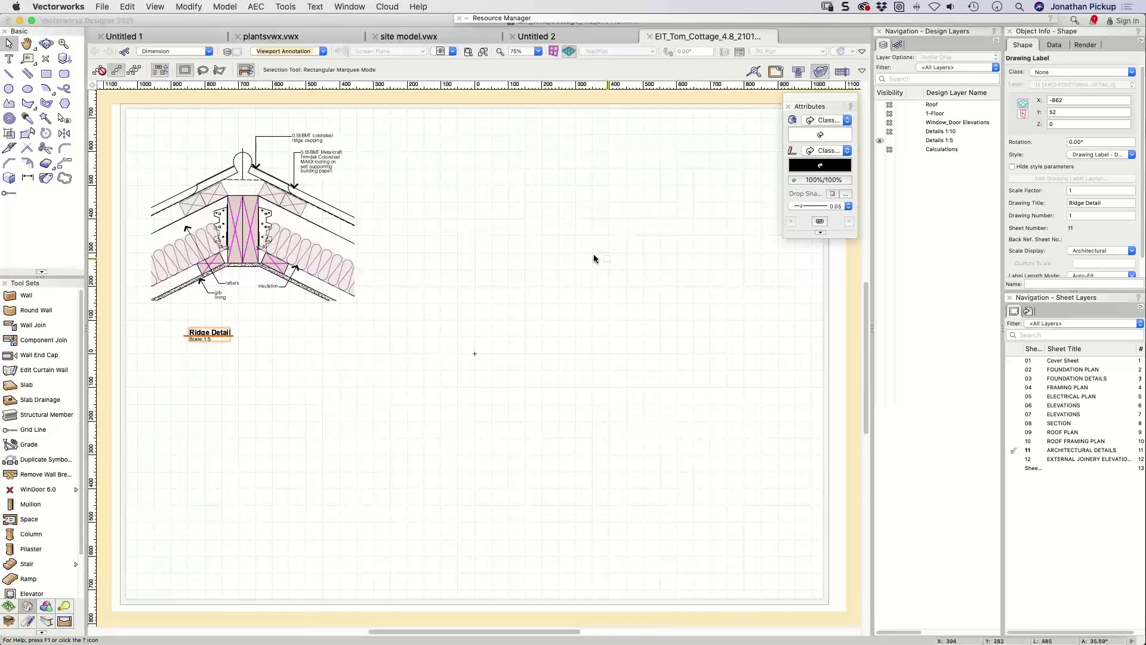
pyautogui.click(415, 159)
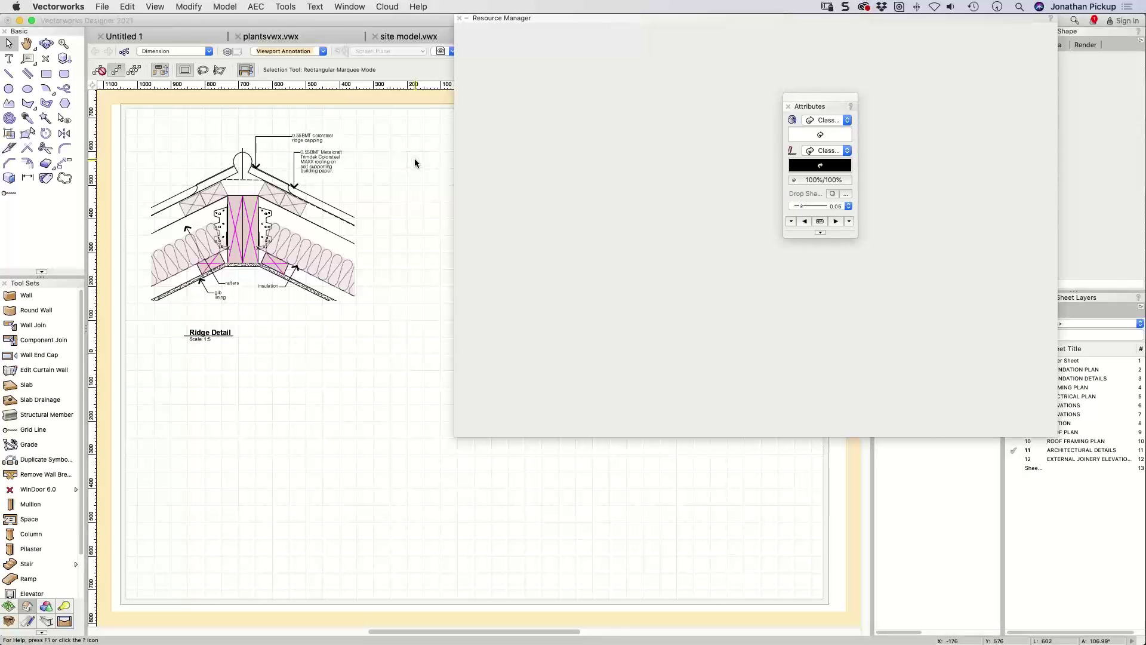
pyautogui.press('super+]')
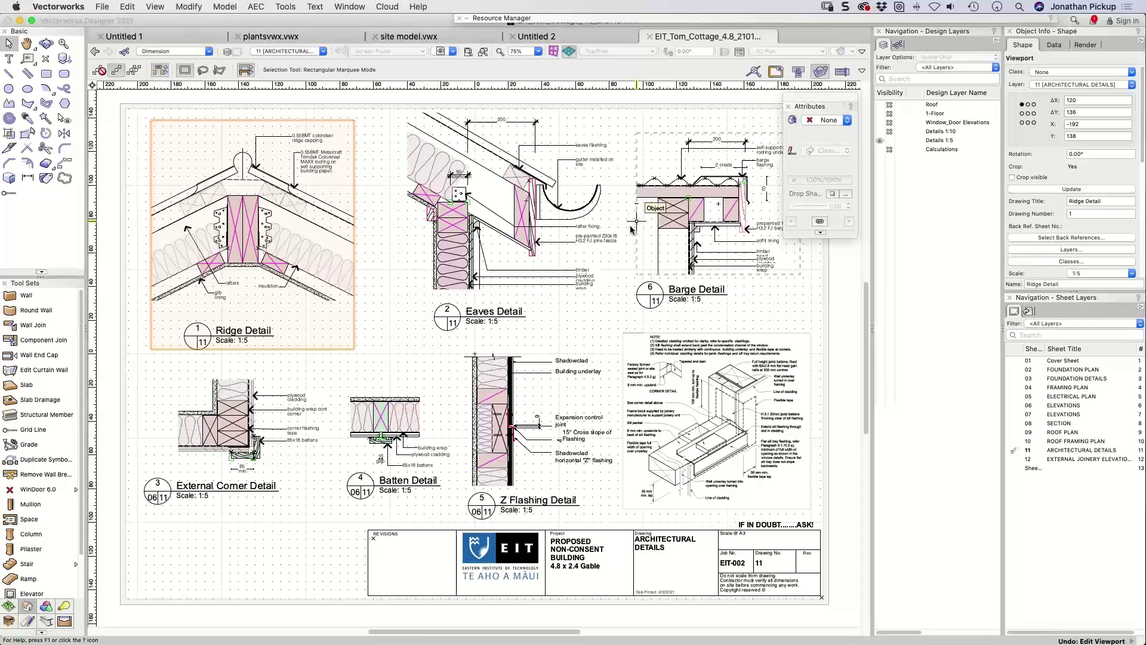
# Step: In the drawing label layout, move the Scale text down about 2 mm and set its font to Tekton Pro
pyautogui.click(632, 229)
pyautogui.click(801, 335)
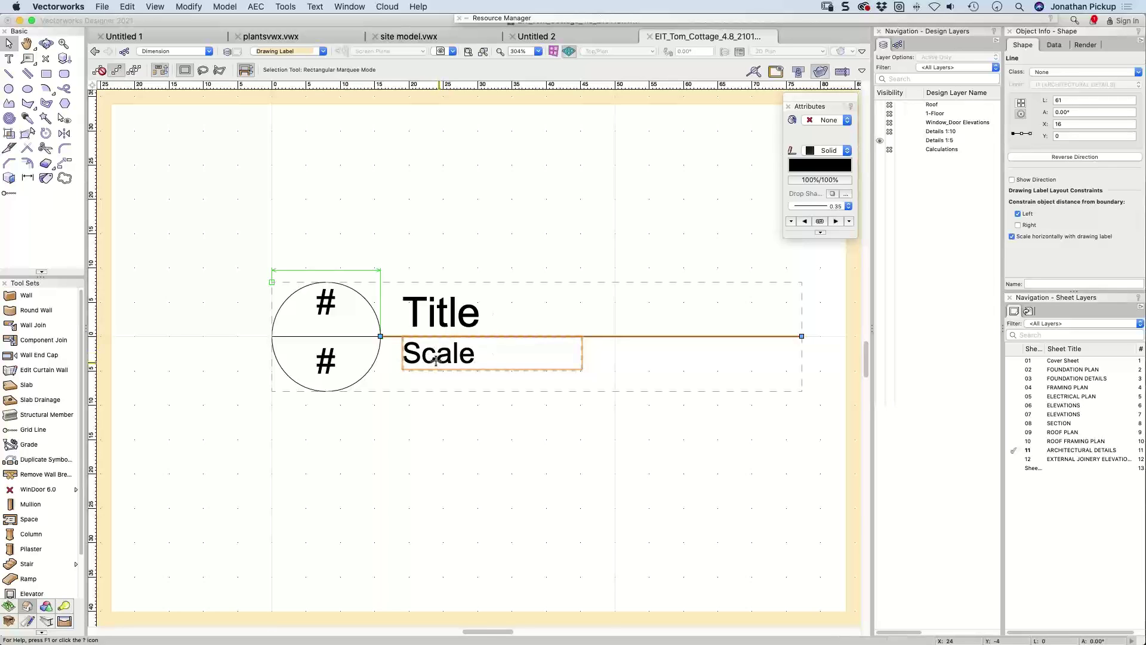
pyautogui.moveTo(439, 358); pyautogui.dragTo(439, 383)
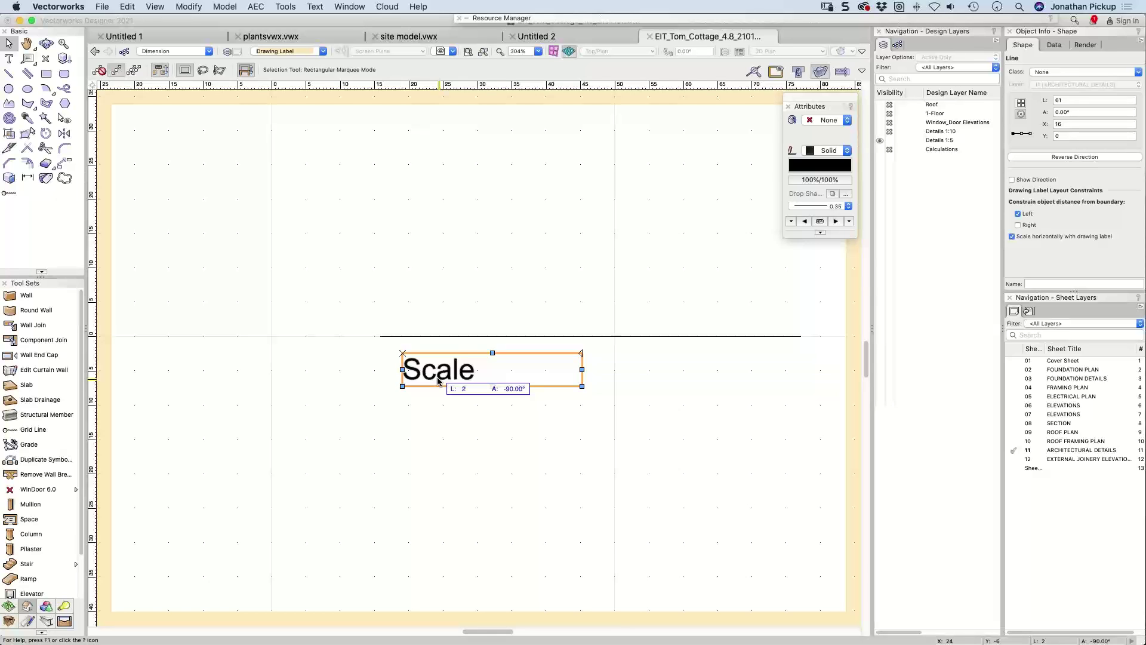
pyautogui.click(1094, 115)
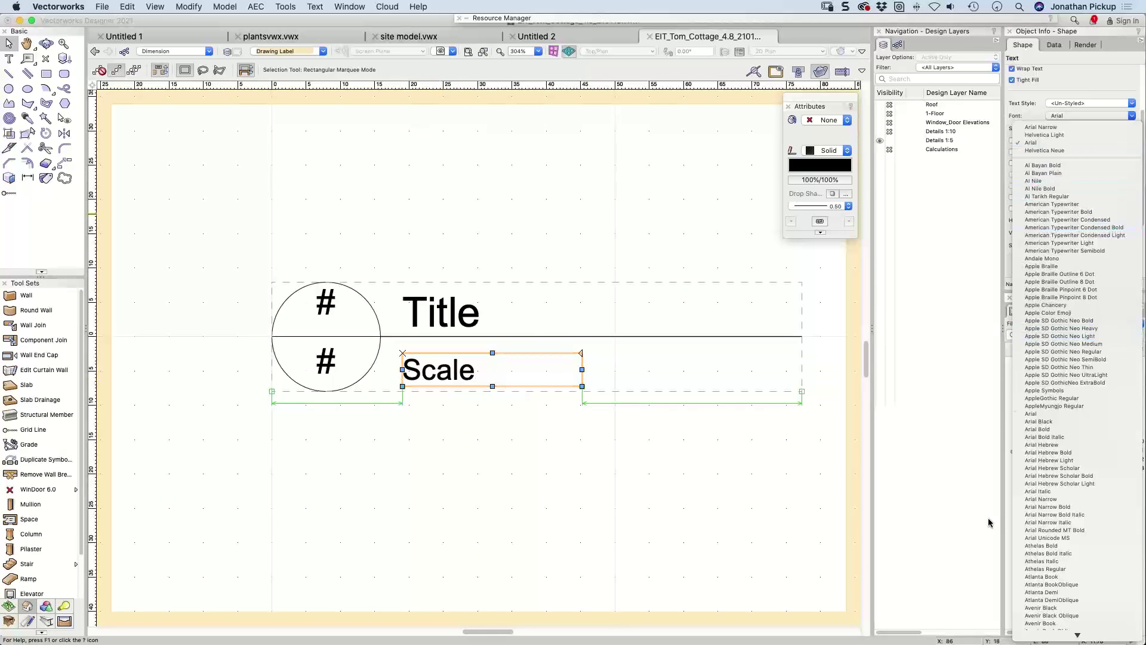
pyautogui.write('te')
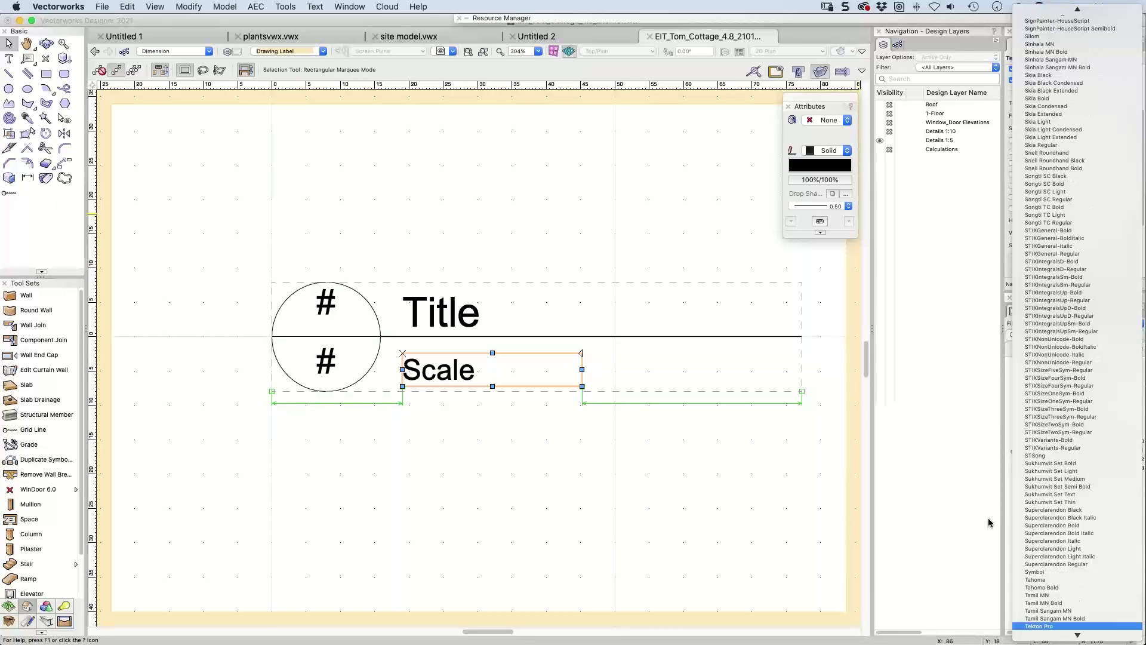
pyautogui.click(1052, 626)
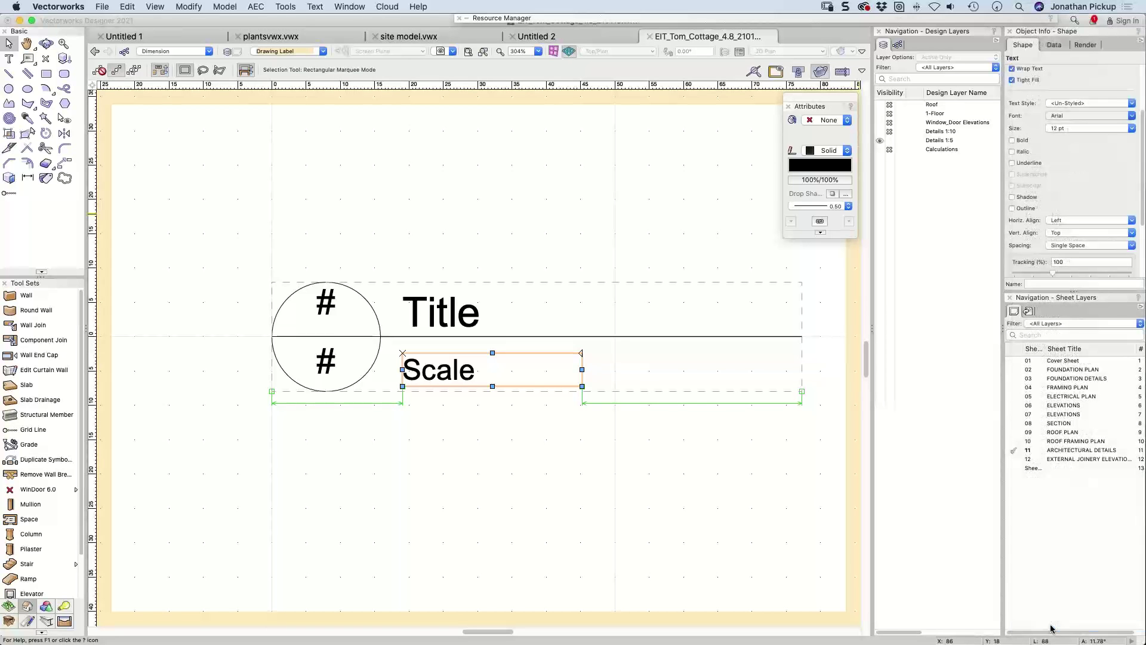
# Step: Make the Title text in the drawing label layout bold and move it slightly up from the line
pyautogui.click(466, 313)
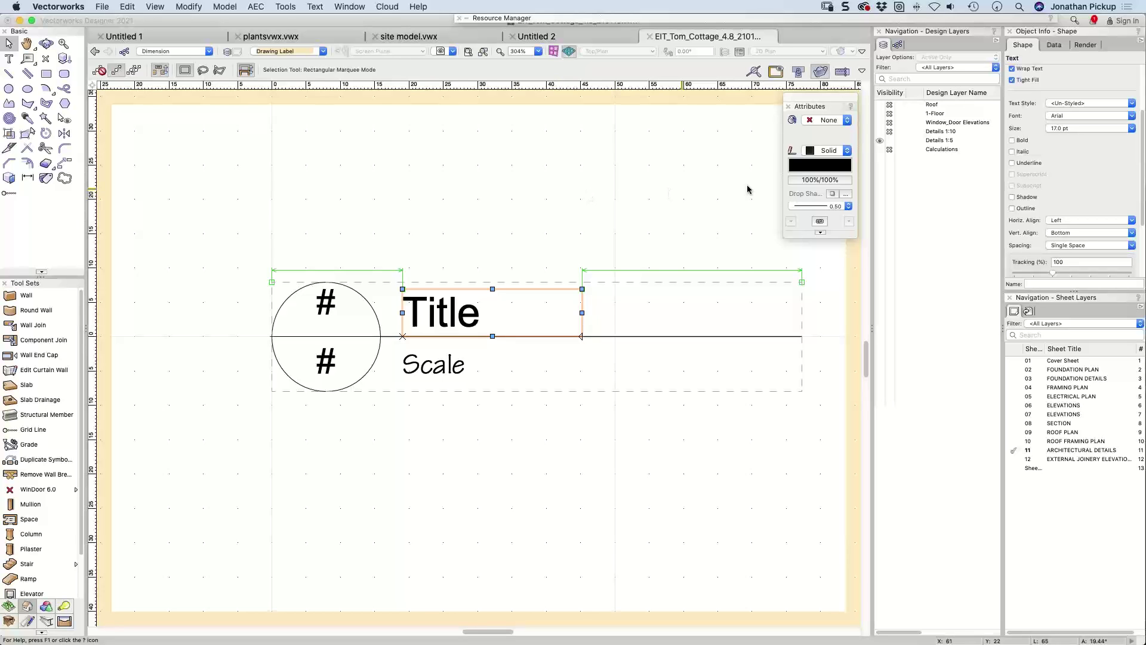
pyautogui.click(1013, 141)
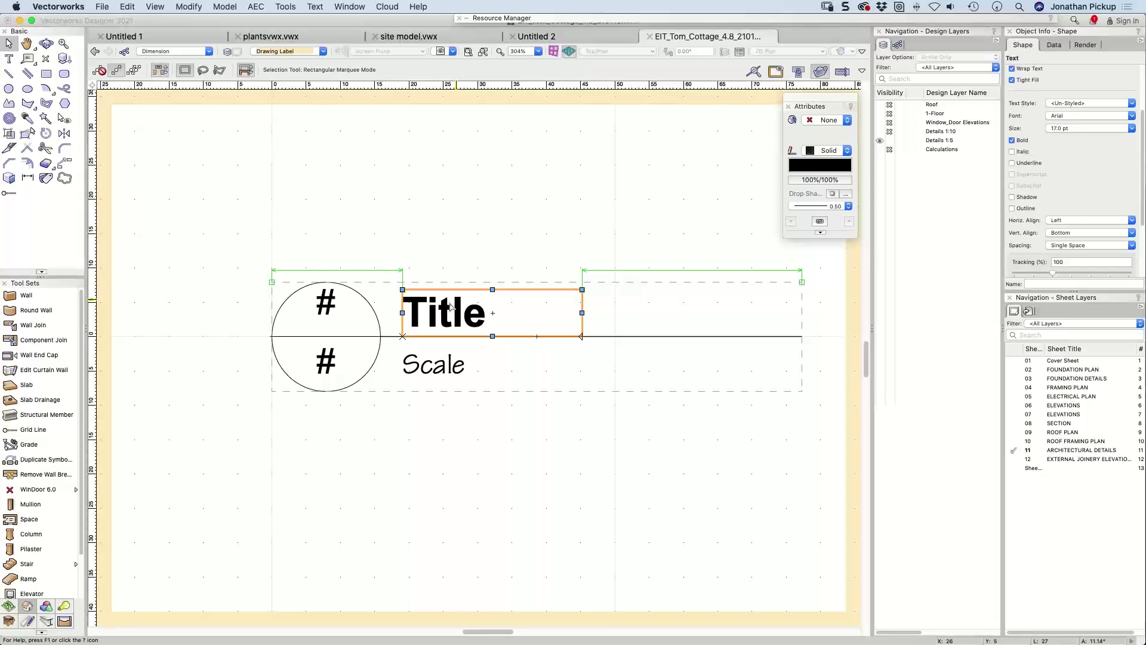
pyautogui.moveTo(450, 306); pyautogui.dragTo(532, 198)
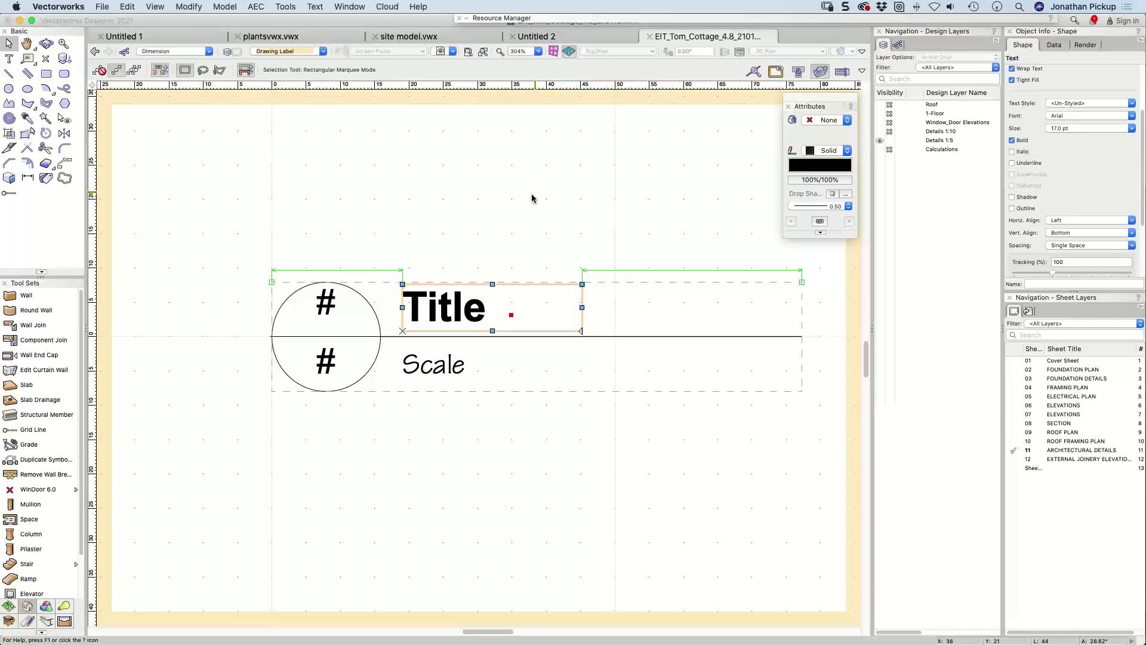
pyautogui.scroll(-5, 1039, 233)
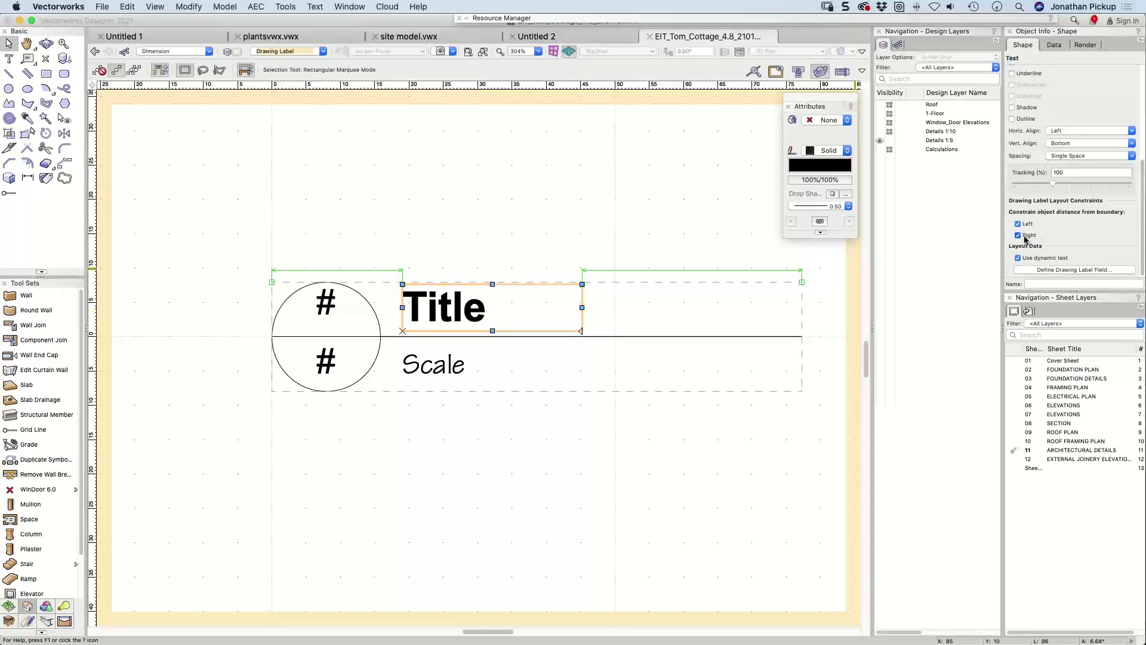
# Step: Remove the right boundary constraint from the Title and Scale texts in the drawing label layout, then leave the layout
pyautogui.click(1022, 236)
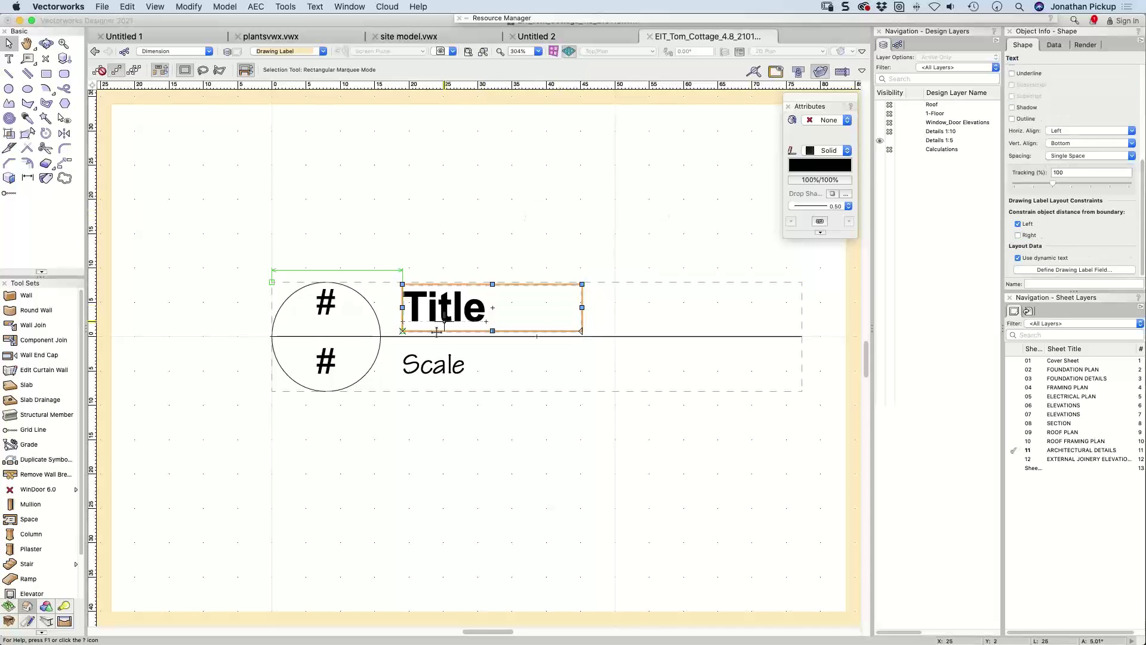
pyautogui.click(428, 369)
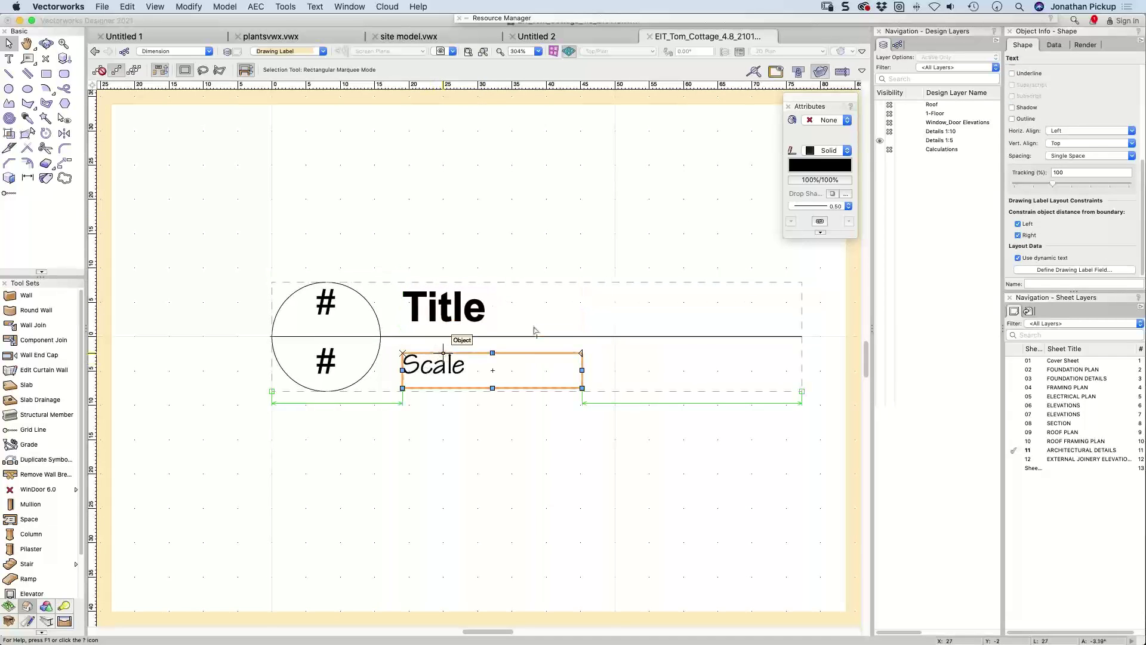
pyautogui.click(1018, 235)
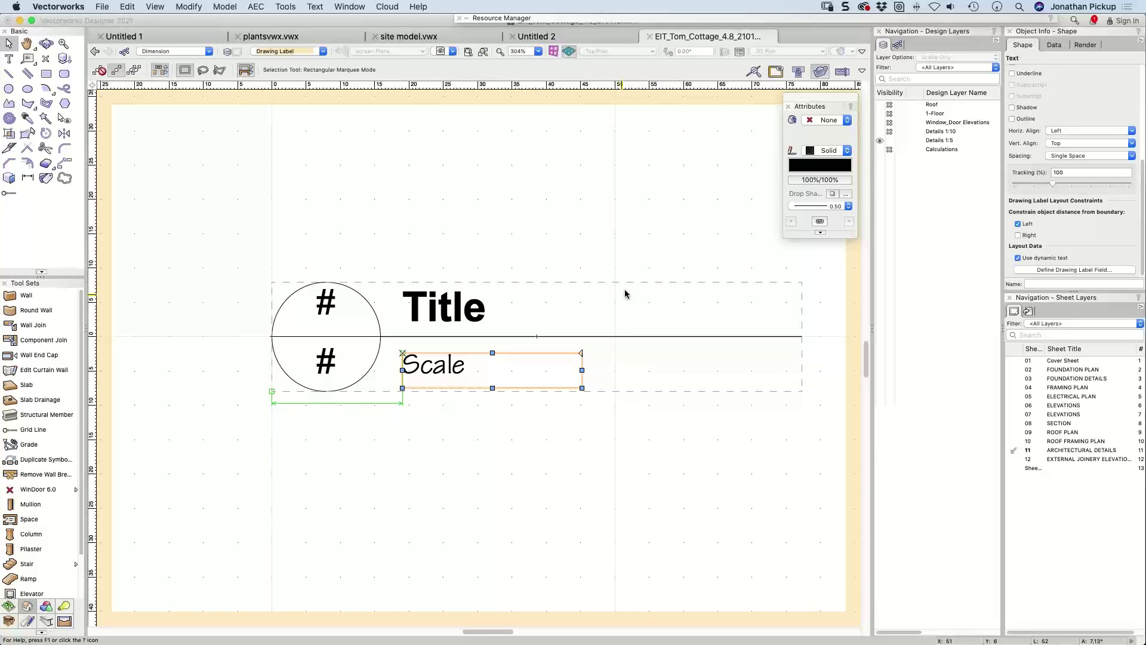
pyautogui.click(334, 336)
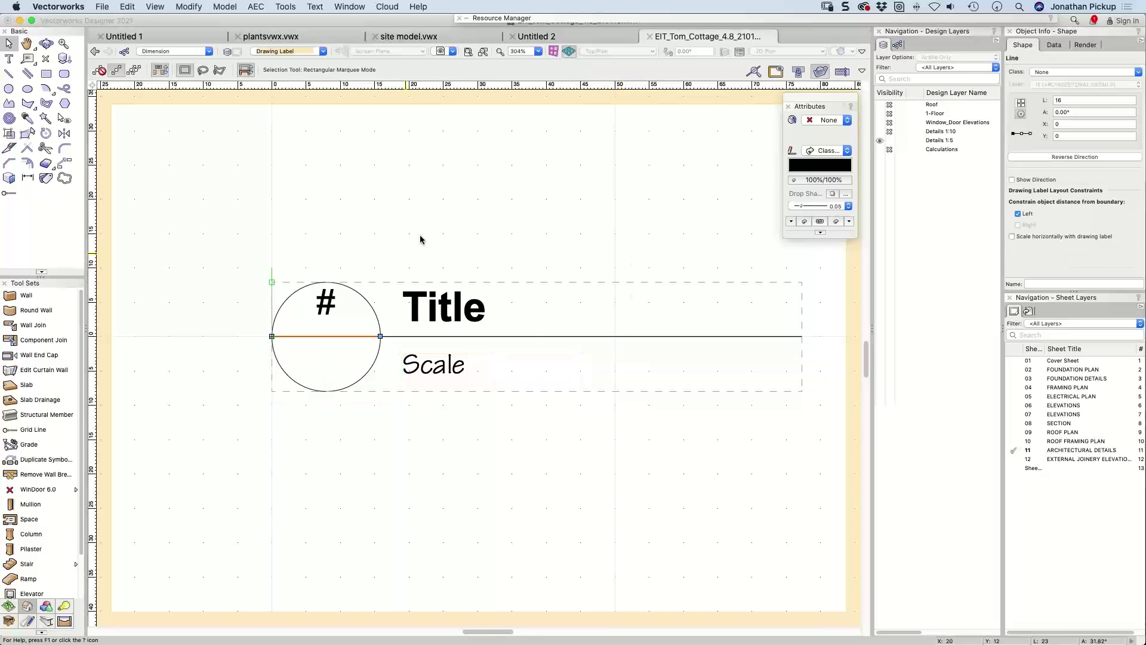
pyautogui.press('super+]')
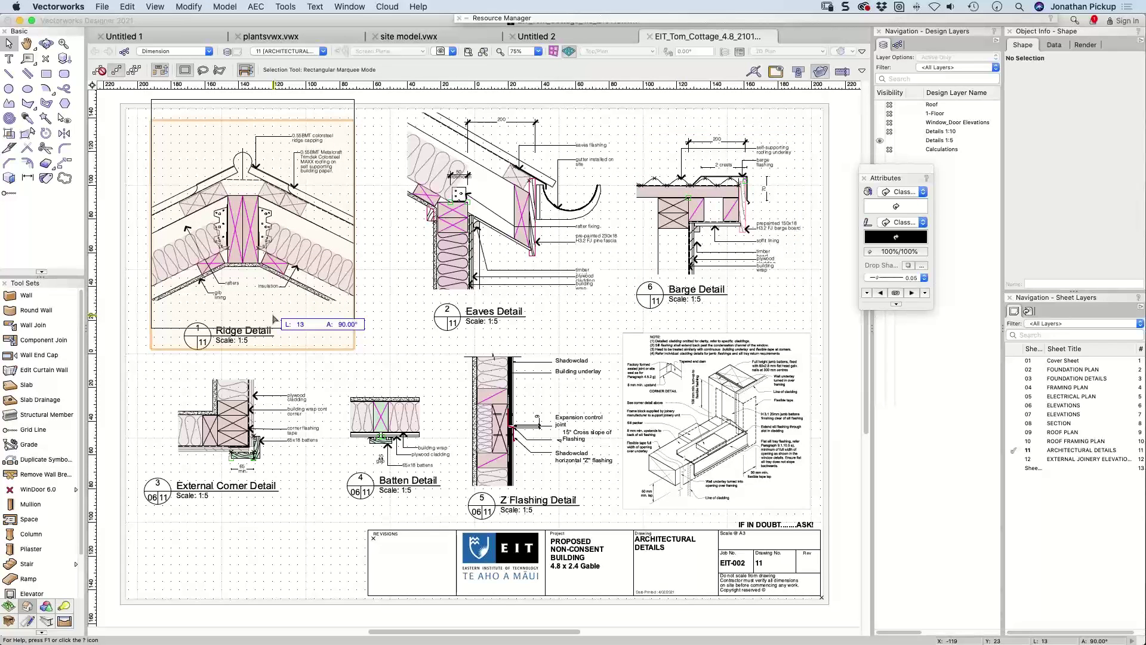
# Step: Move the Ridge Detail viewport up 13 mm and check its label against the Eaves Detail label with a temporary 326 mm horizontal line
pyautogui.moveTo(274, 318); pyautogui.dragTo(274, 318)
pyautogui.press('2')
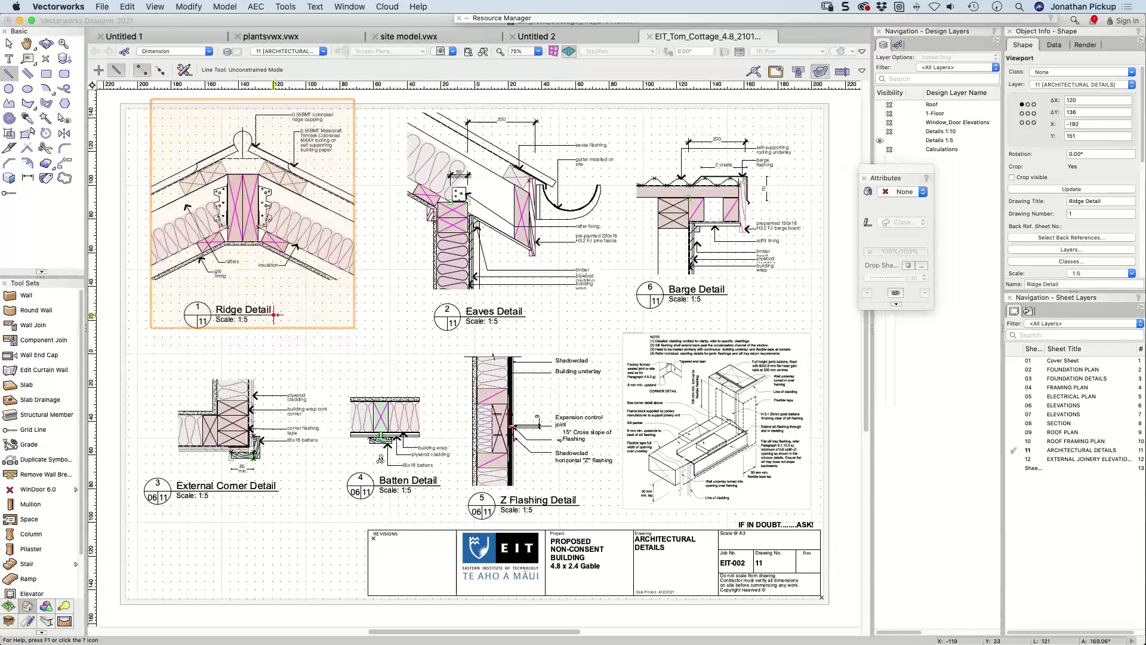
pyautogui.click(274, 315)
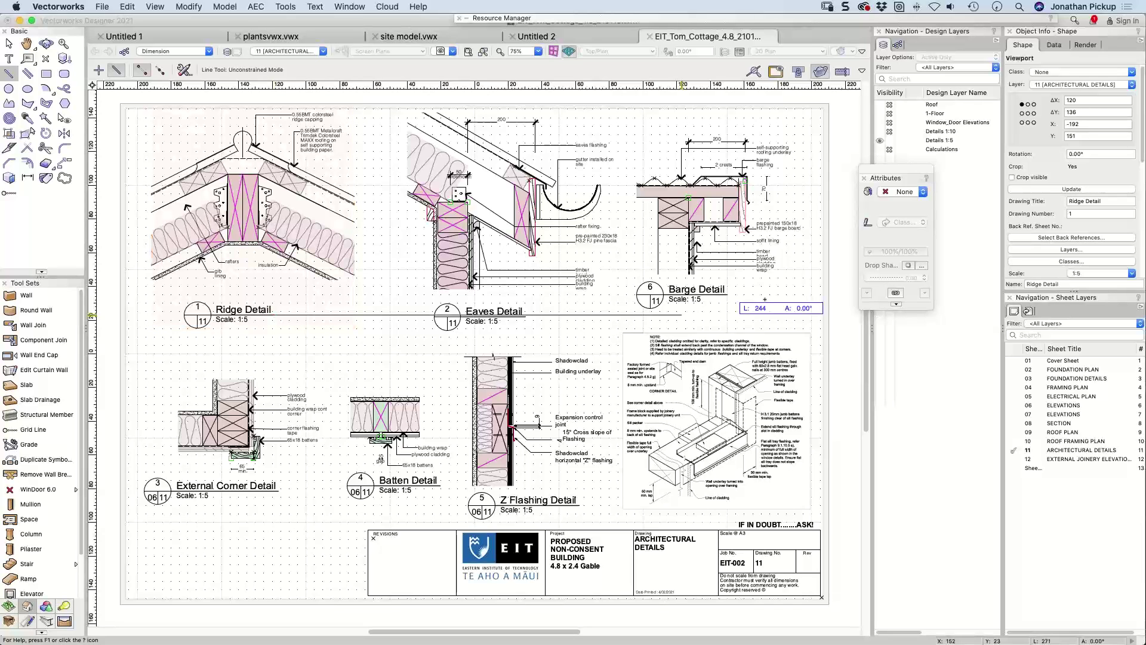
pyautogui.click(823, 314)
pyautogui.press('x')
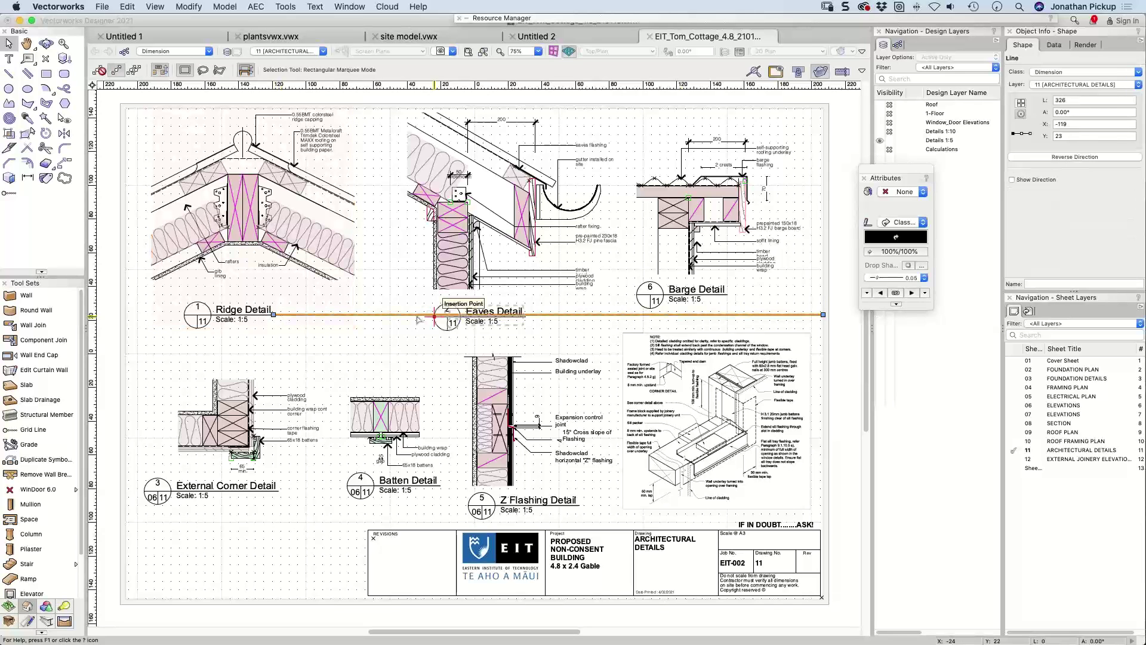
pyautogui.click(418, 320)
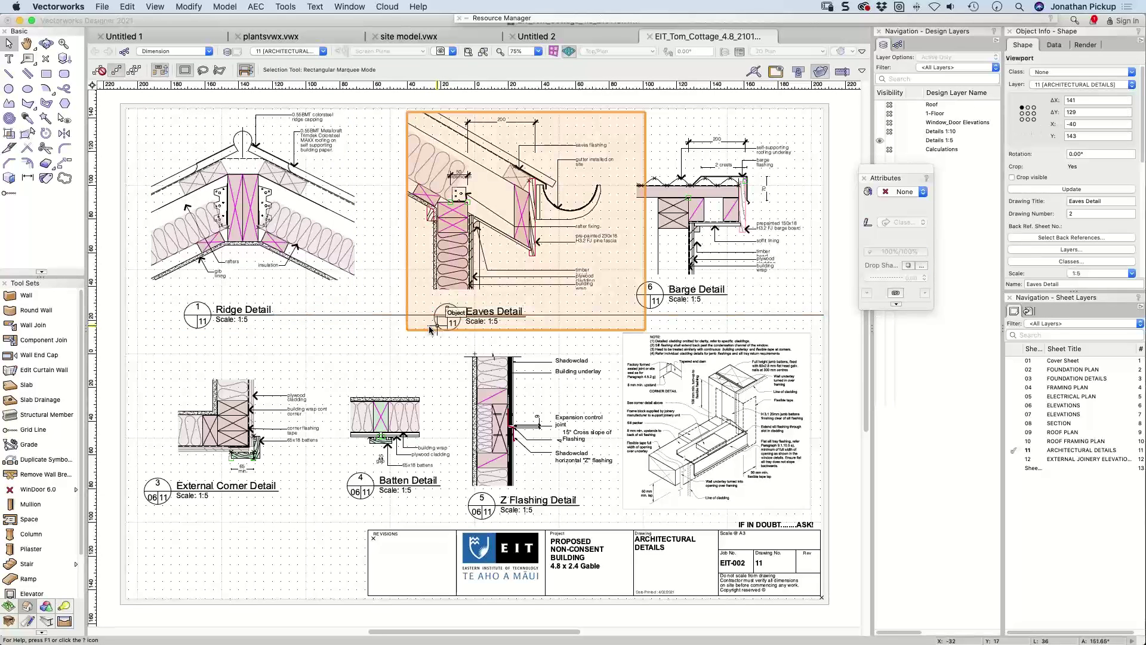
pyautogui.click(394, 318)
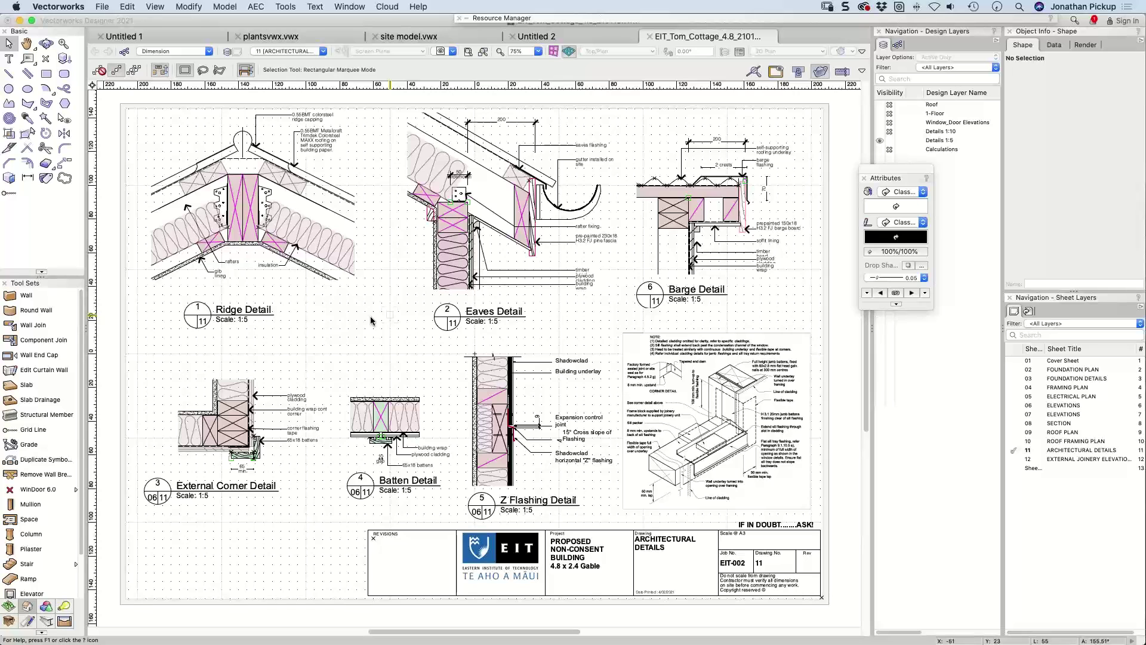
# Step: Move the Ridge Detail viewport slightly so its drawing label aligns with the Eaves Detail label
pyautogui.moveTo(267, 318); pyautogui.dragTo(427, 319)
pyautogui.hotkey('ctrl', 'z')
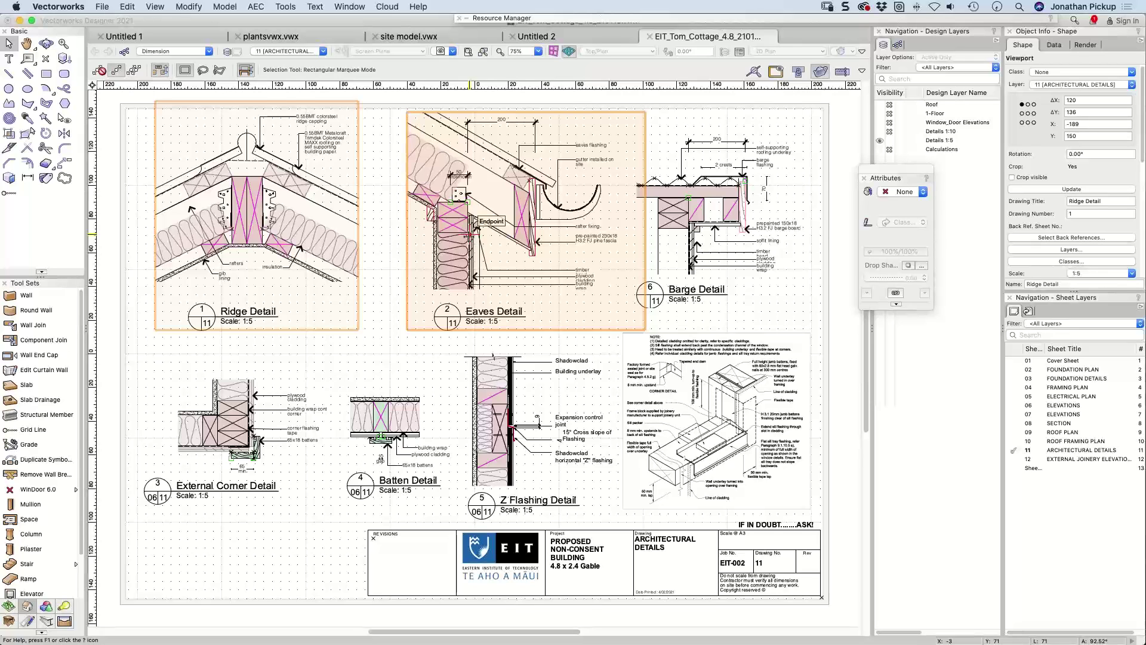
pyautogui.keyDown('shift'); pyautogui.click(469, 234); pyautogui.keyUp('shift')
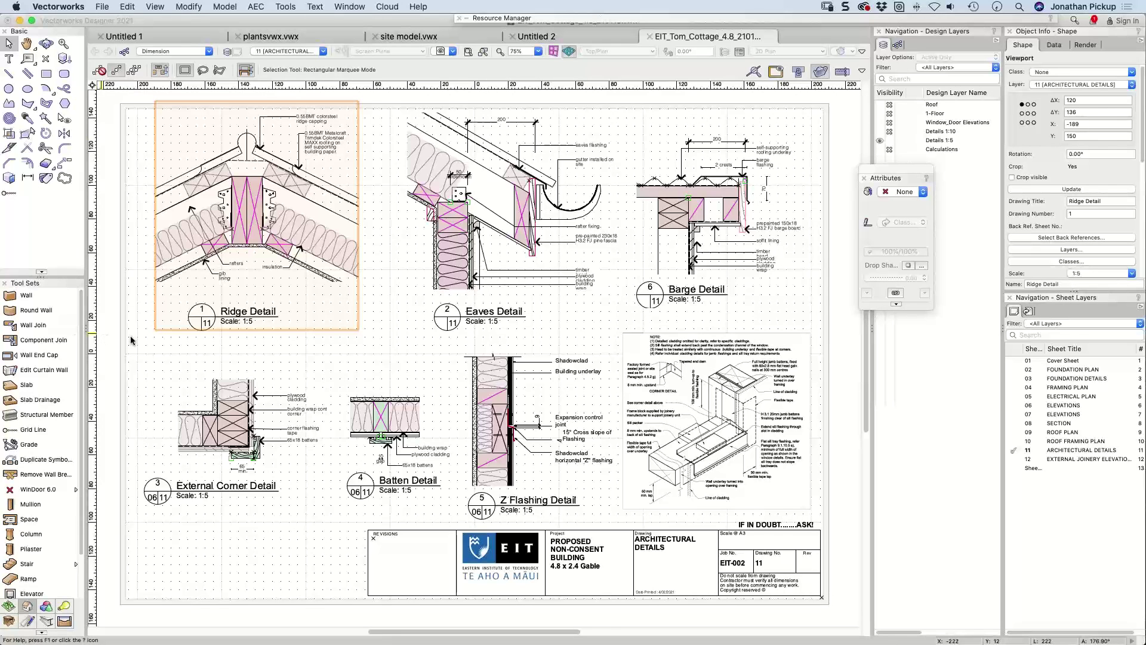
pyautogui.scroll(-2, 326, 190)
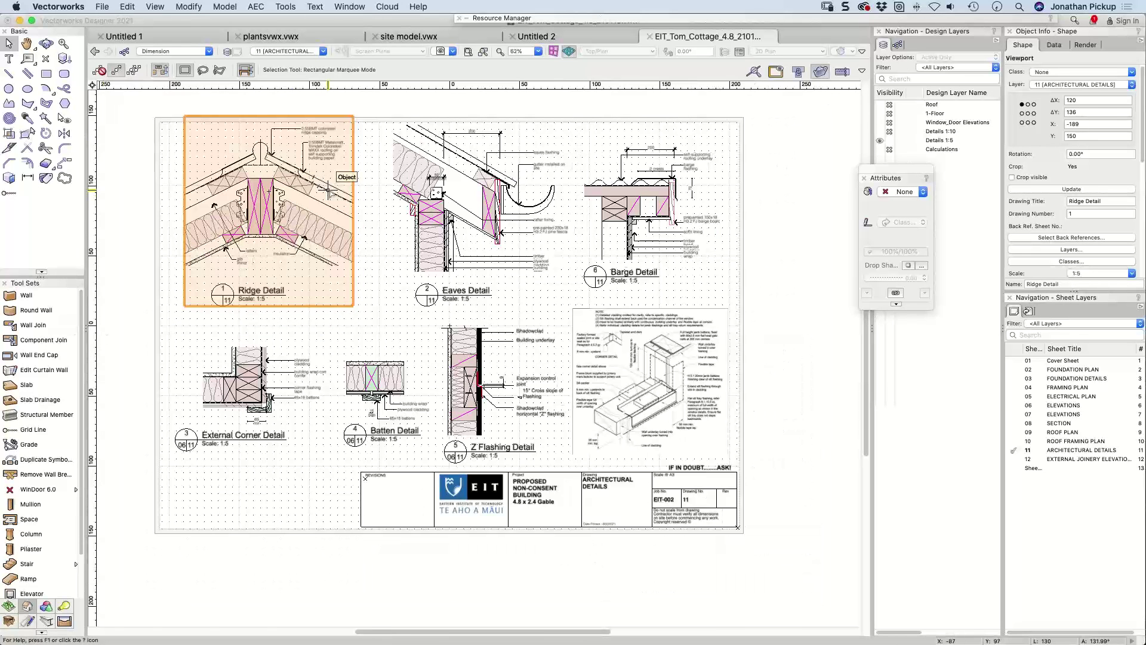
# Step: Delete the Barge Detail viewport and place a copy of the Eaves Detail viewport in its position
pyautogui.click(594, 214)
pyautogui.press('Delete')
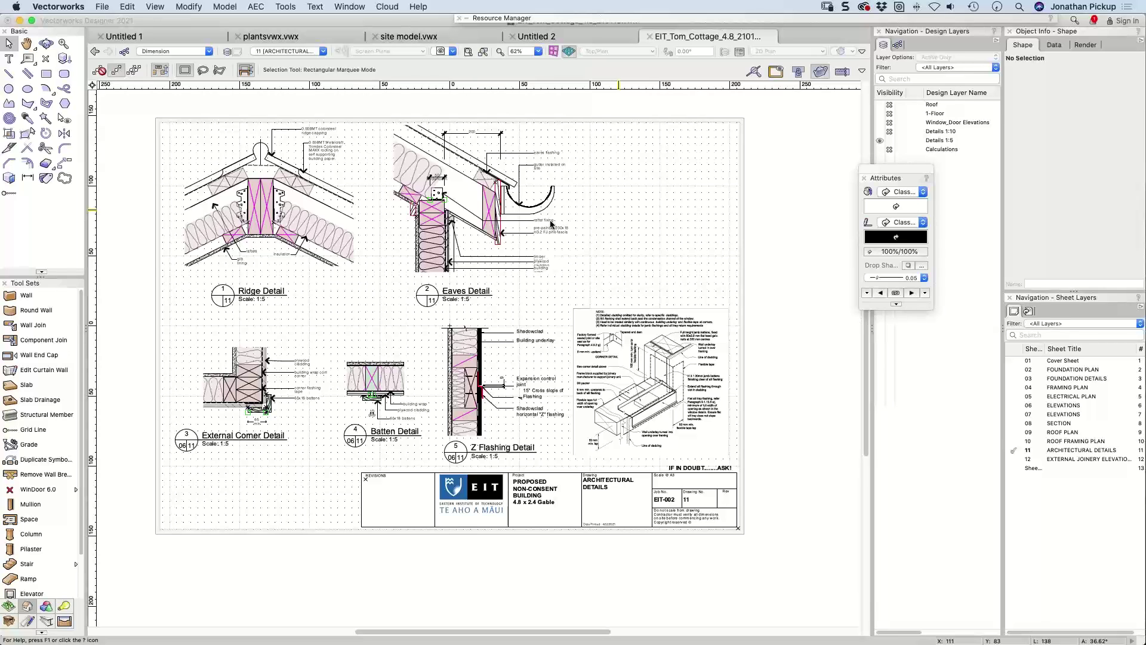
pyautogui.moveTo(445, 268); pyautogui.dragTo(625, 268)
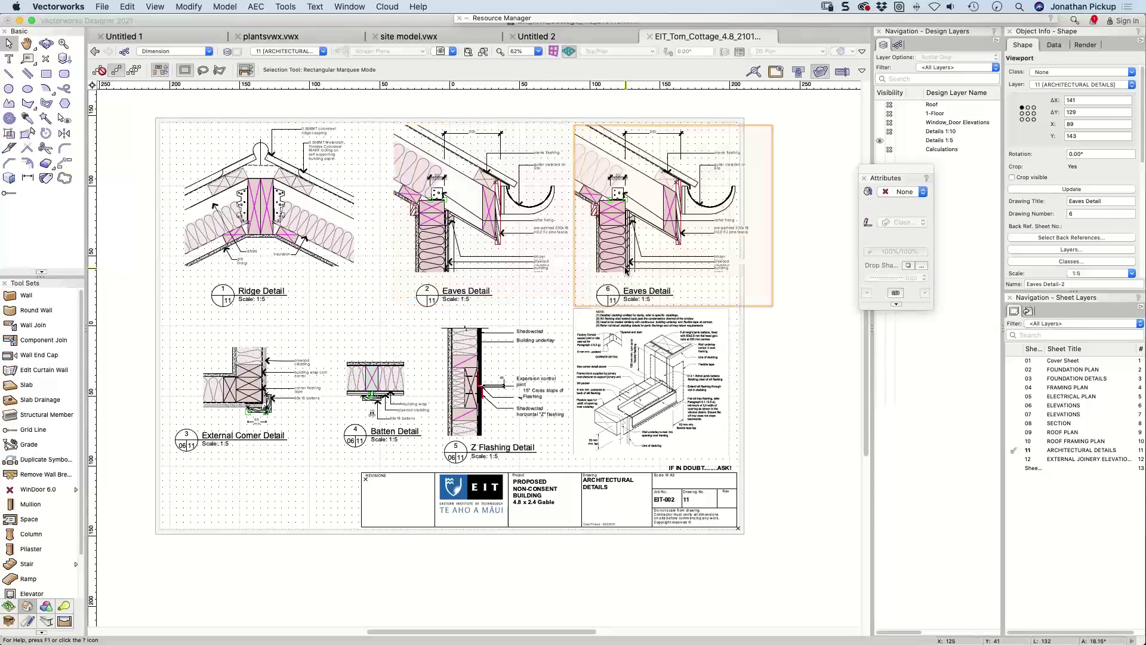
# Step: Edit the copied Eaves Detail viewport's crop, moving and resizing the crop rectangle to frame the barge detail drawing
pyautogui.rightClick(624, 263)
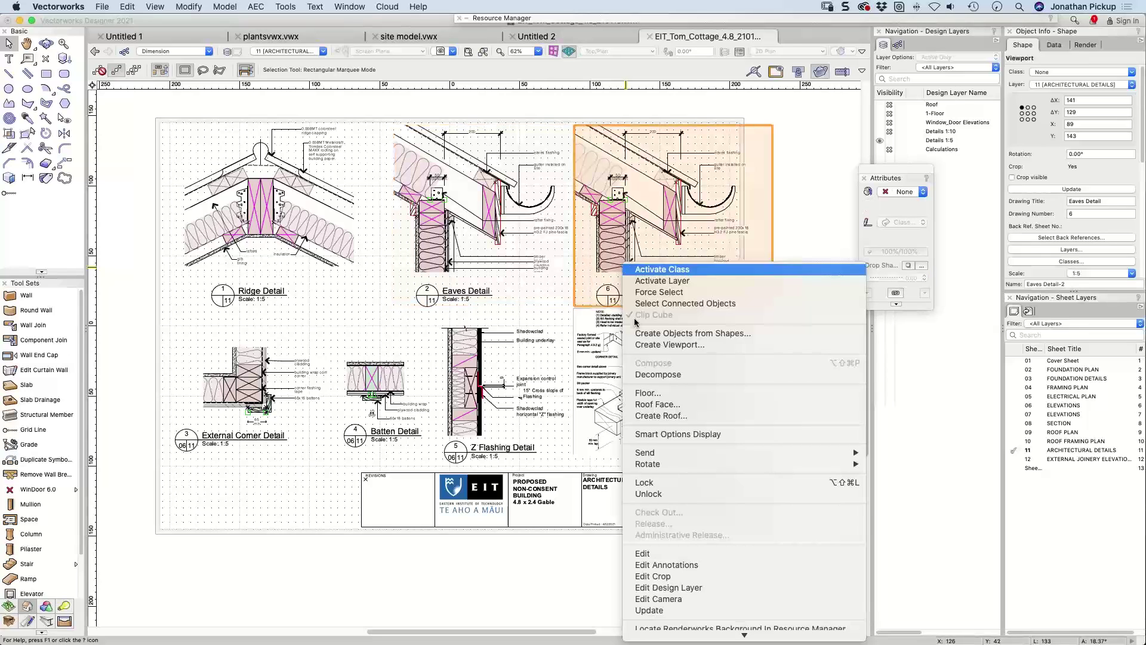
pyautogui.click(656, 576)
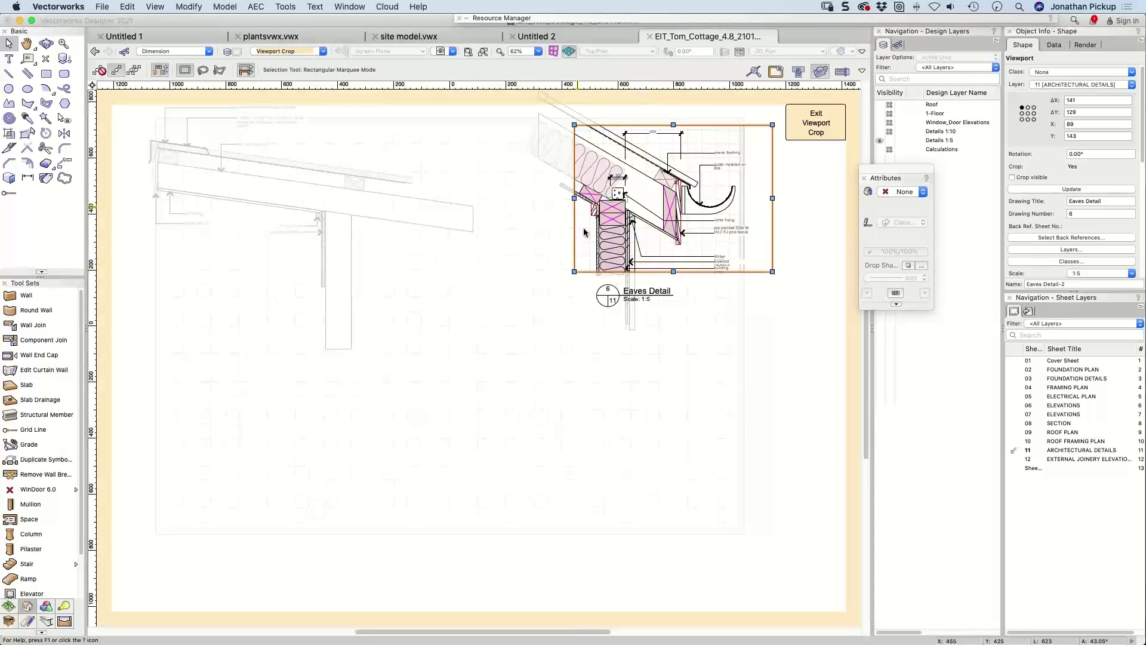
pyautogui.hscroll(10, 584, 231)
pyautogui.scroll(6, 584, 231)
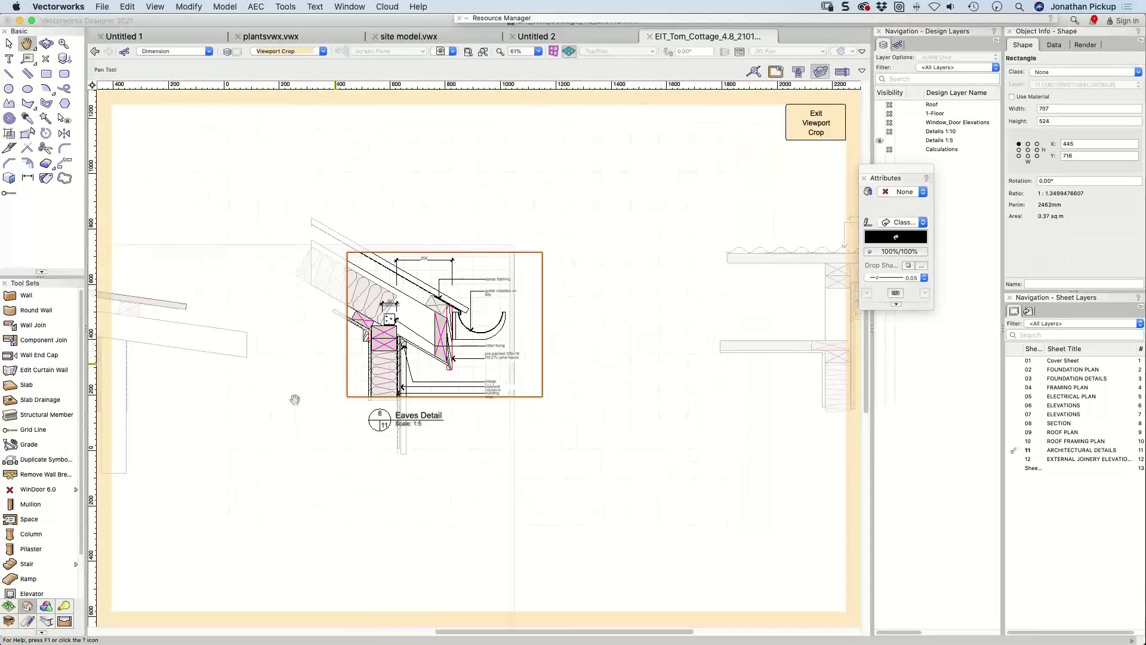
pyautogui.moveTo(478, 416); pyautogui.dragTo(845, 389)
pyautogui.moveTo(544, 433); pyautogui.dragTo(401, 396, button='middle')
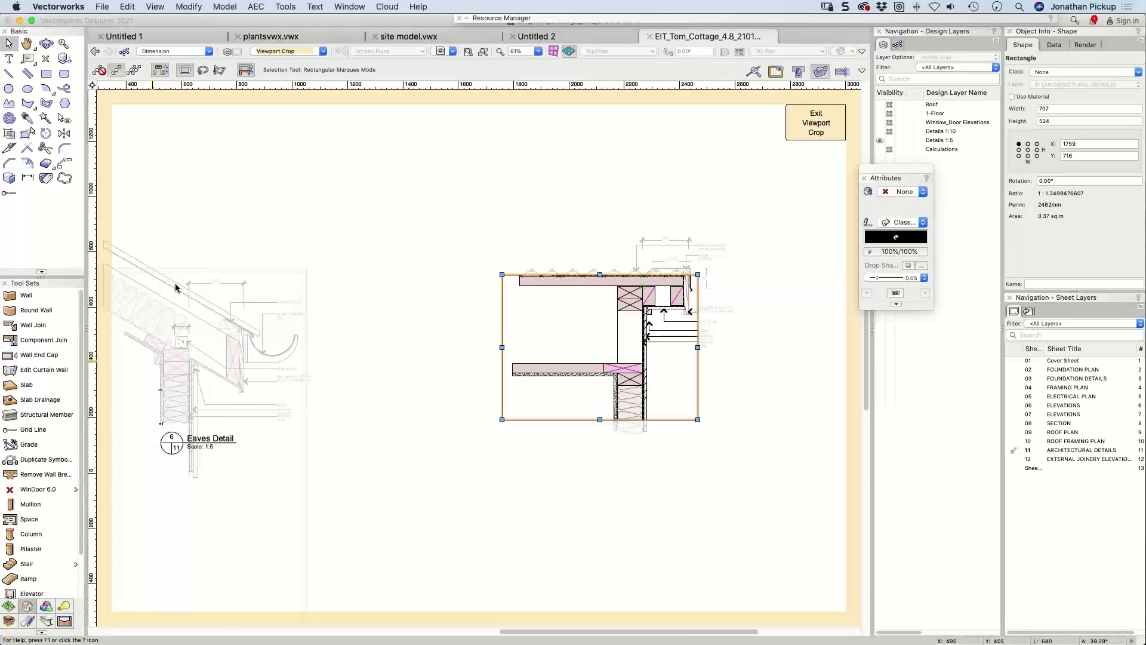
pyautogui.moveTo(521, 419); pyautogui.dragTo(565, 380)
# Step: Move the copied viewport's drawing label beneath the barge detail and leave the viewport annotations
pyautogui.moveTo(291, 421)
pyautogui.mouseDown()
pyautogui.moveTo(478, 298)
pyautogui.moveTo(495, 314)
pyautogui.moveTo(495, 389)
pyautogui.mouseUp()
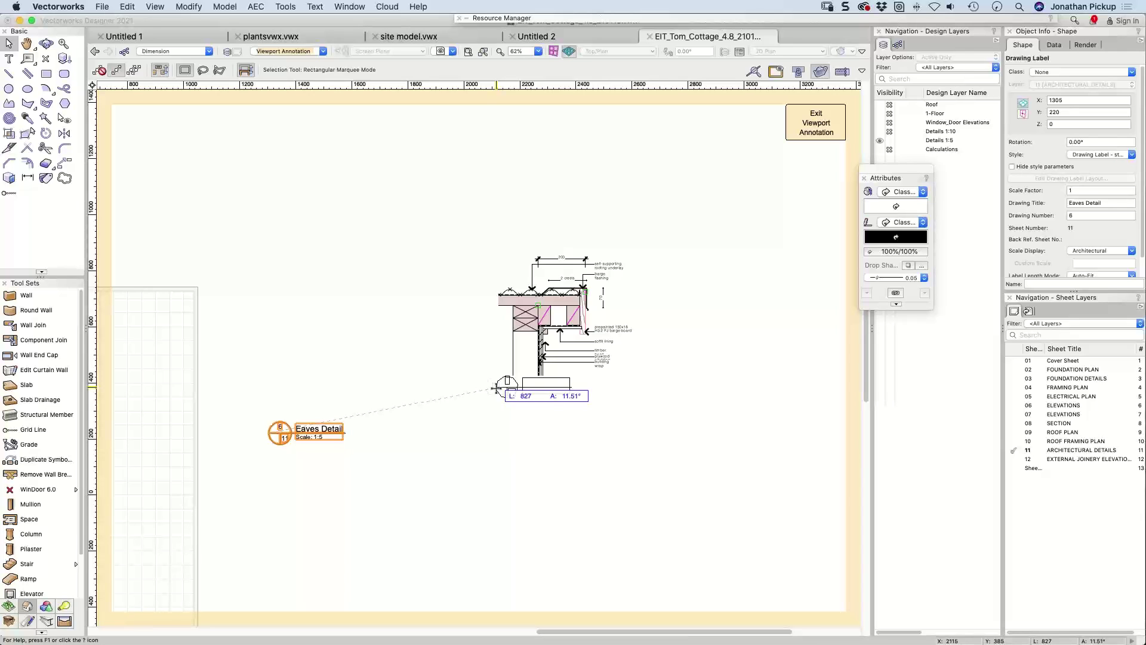
pyautogui.moveTo(496, 388)
pyautogui.mouseDown()
pyautogui.moveTo(266, 434)
pyautogui.moveTo(501, 377)
pyautogui.moveTo(499, 397)
pyautogui.mouseUp()
pyautogui.click(815, 122)
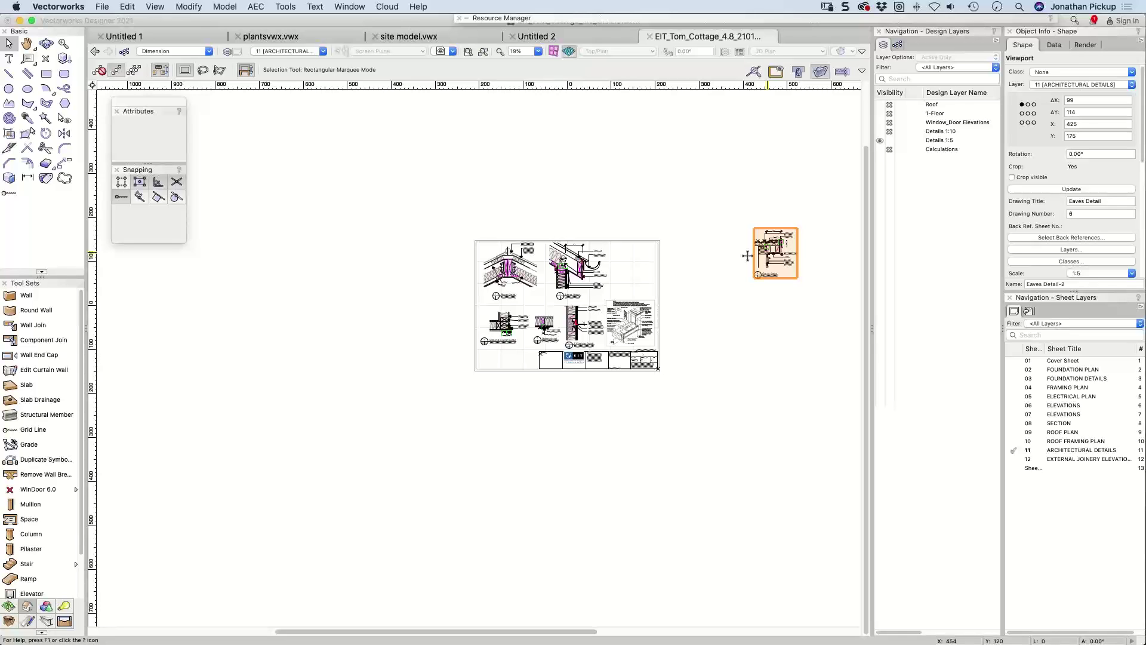
# Step: Move the re-cropped barge viewport back toward the drawing sheet
pyautogui.moveTo(748, 255); pyautogui.dragTo(716, 264)
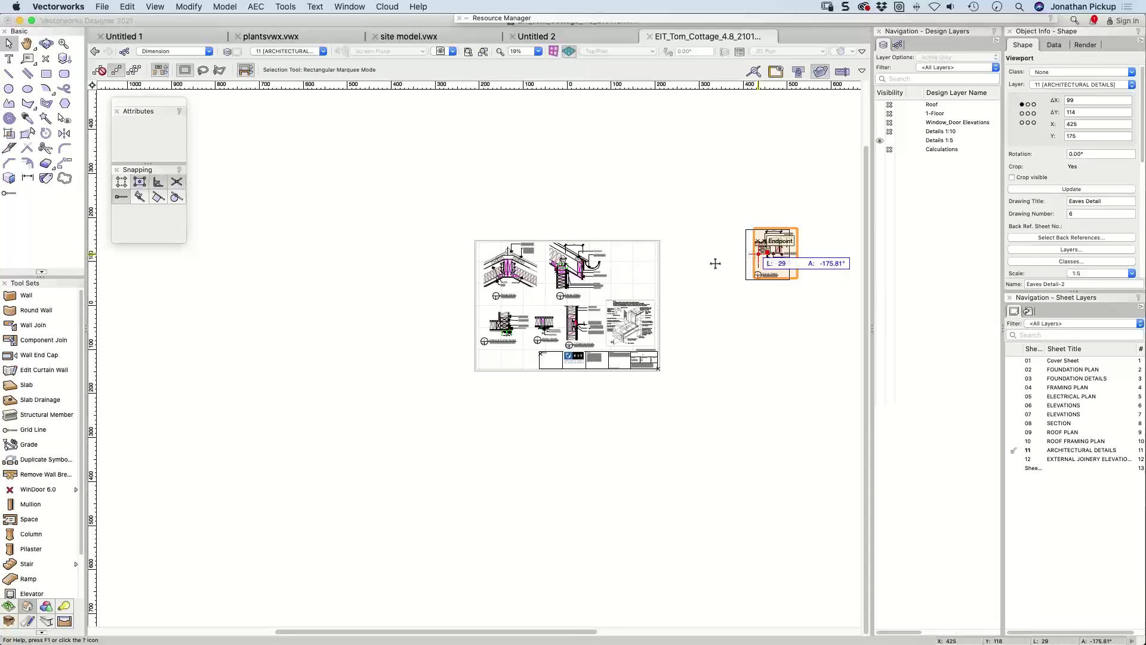
pyautogui.moveTo(715, 264); pyautogui.dragTo(691, 265)
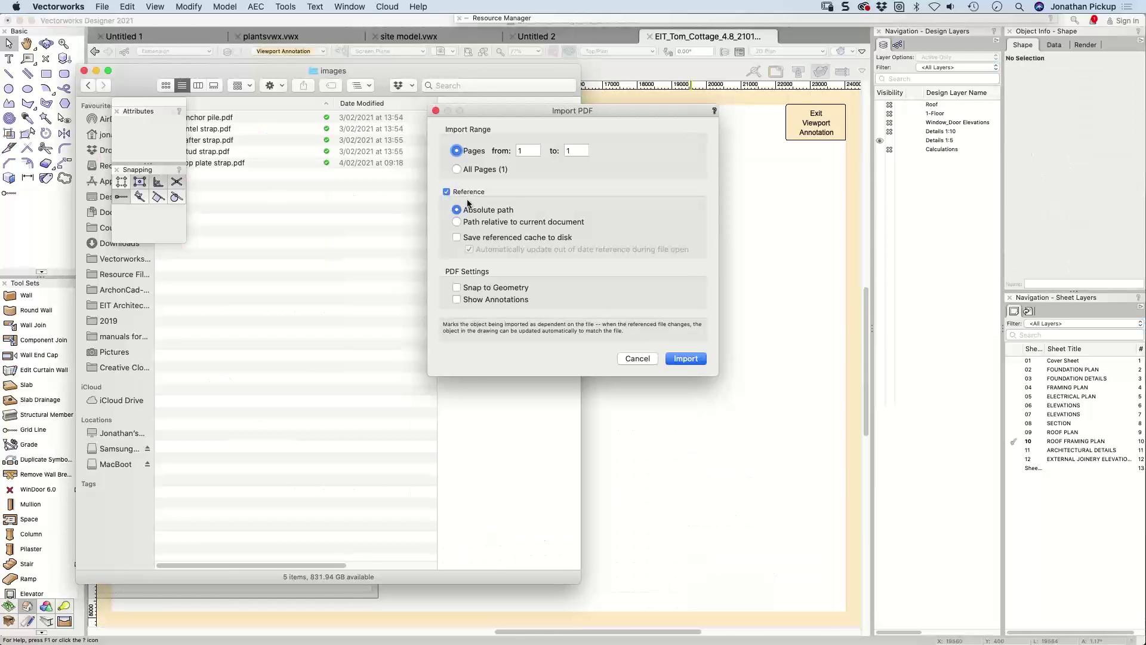
# Step: Import page 1 of stud strap.pdf into the viewport annotations as a referenced PDF with an absolute path
pyautogui.click(680, 358)
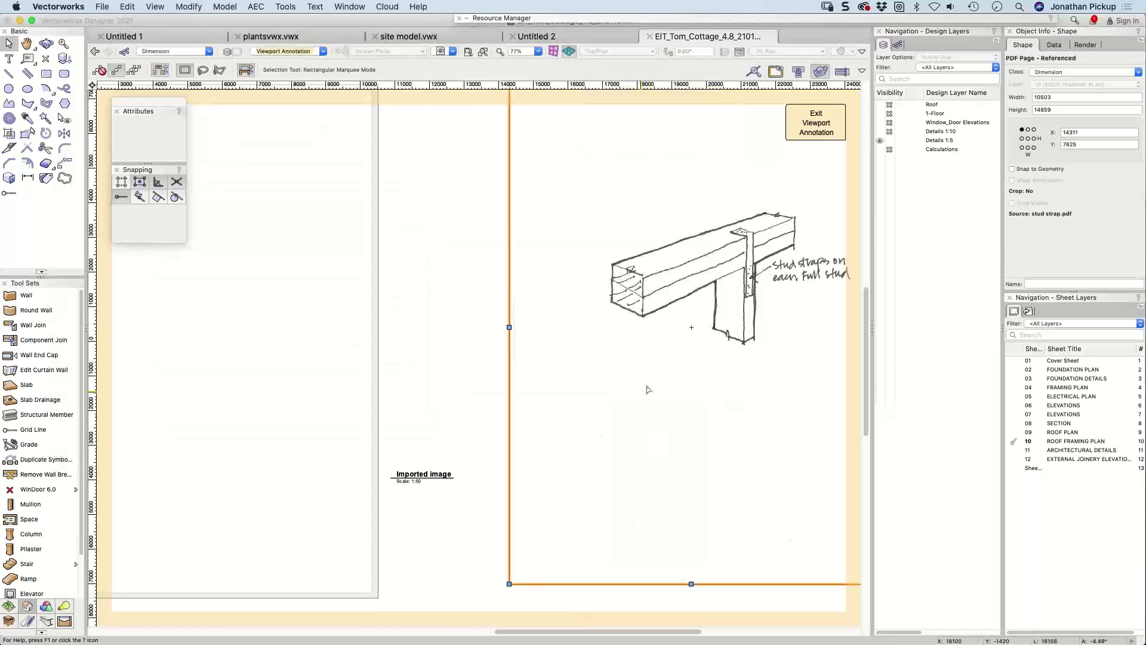
pyautogui.scroll(-3, 647, 389)
pyautogui.moveTo(652, 384); pyautogui.dragTo(534, 412, button='middle')
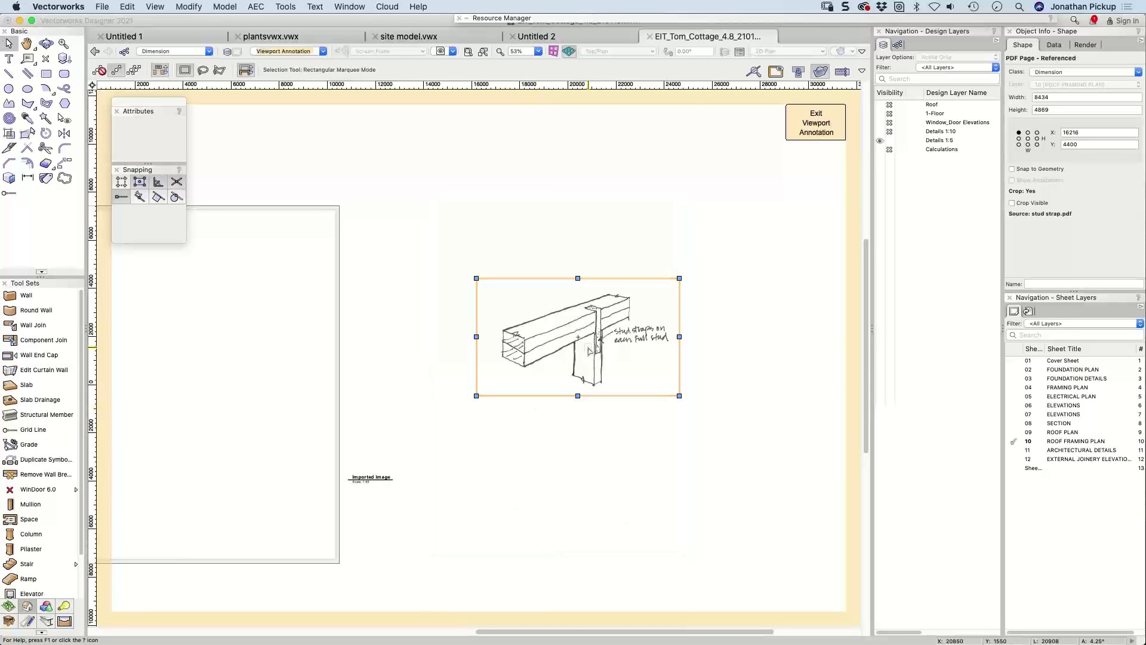
# Step: Switch to Finder and open stud strap.pdf from the images folder in Preview
pyautogui.press('super+Tab')
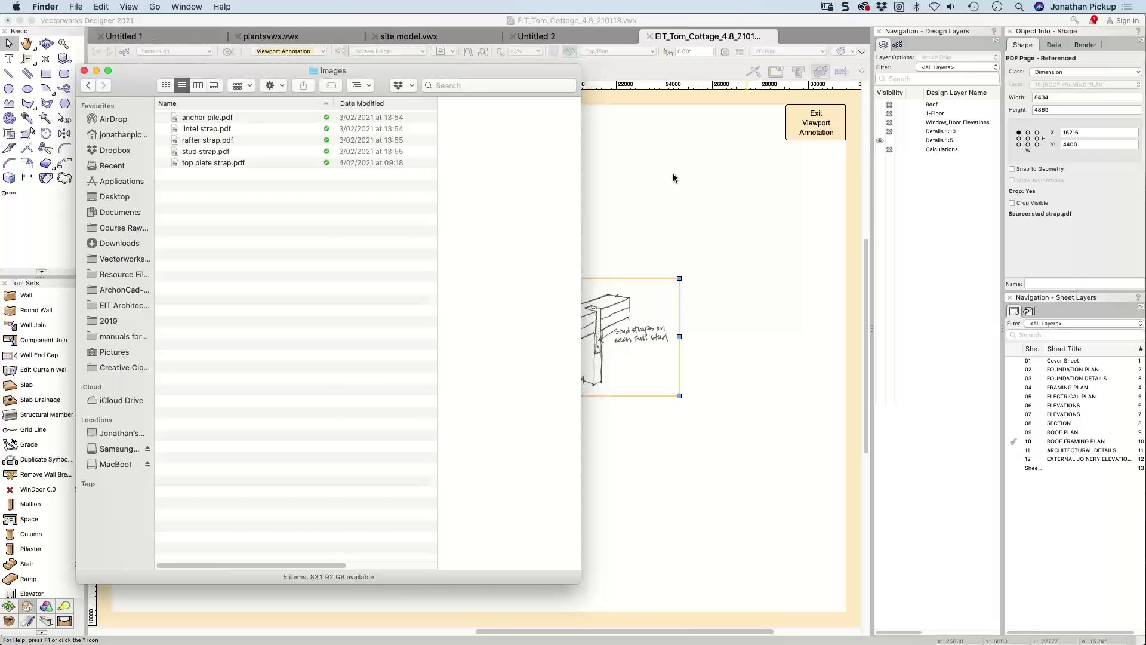
pyautogui.click(201, 151)
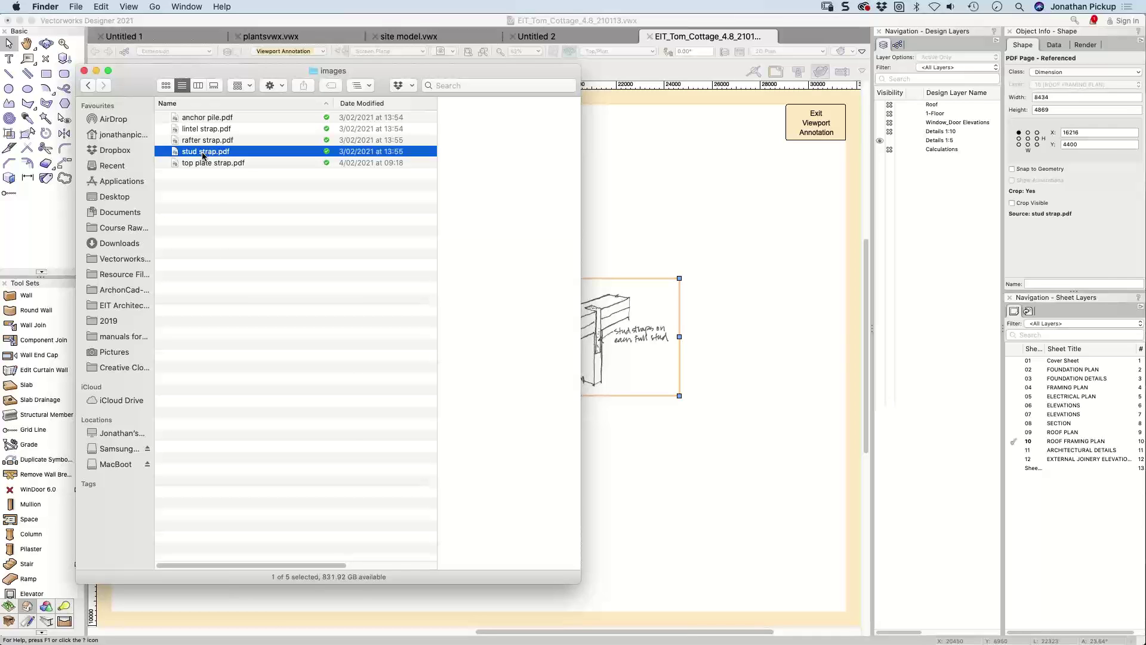
pyautogui.rightClick(201, 153)
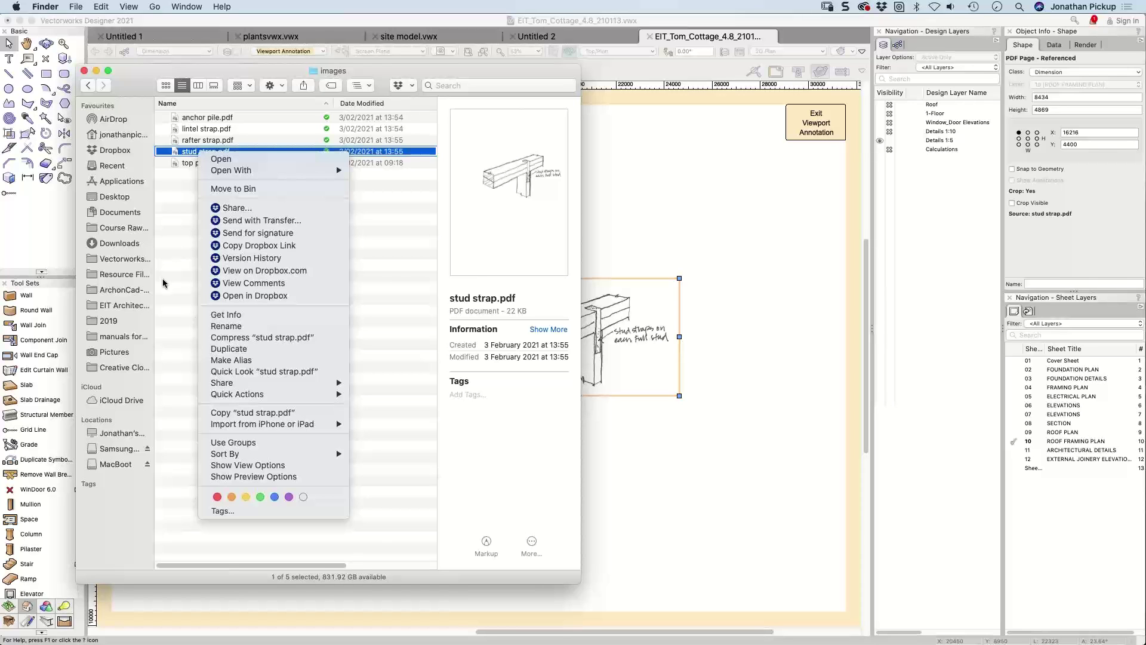
pyautogui.click(600, 226)
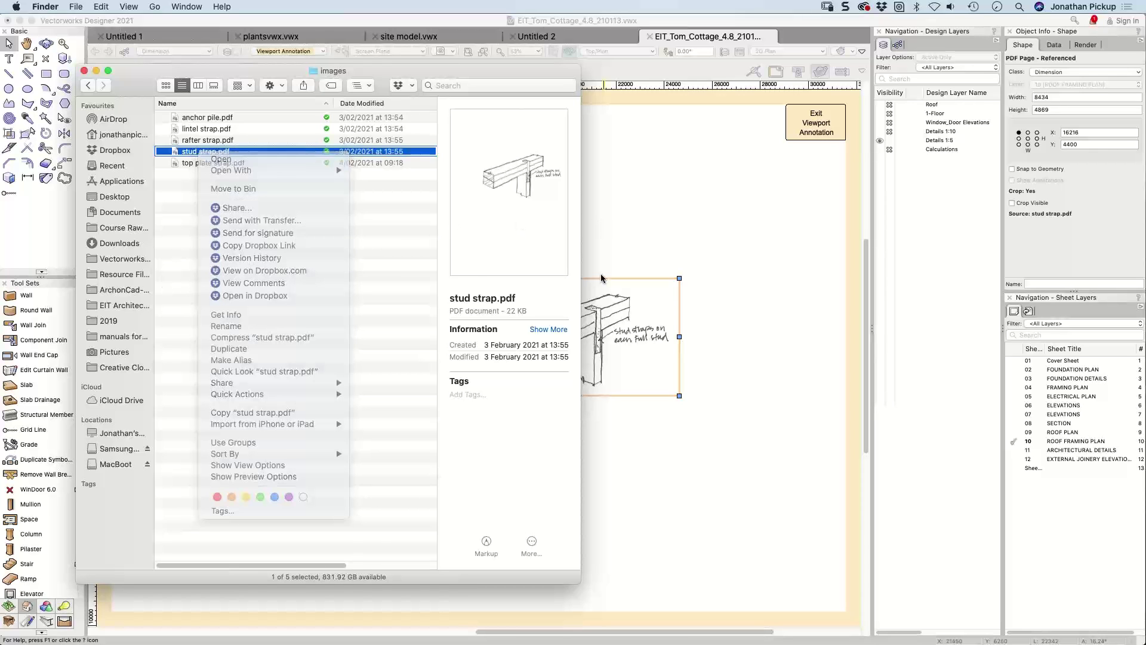
pyautogui.rightClick(210, 157)
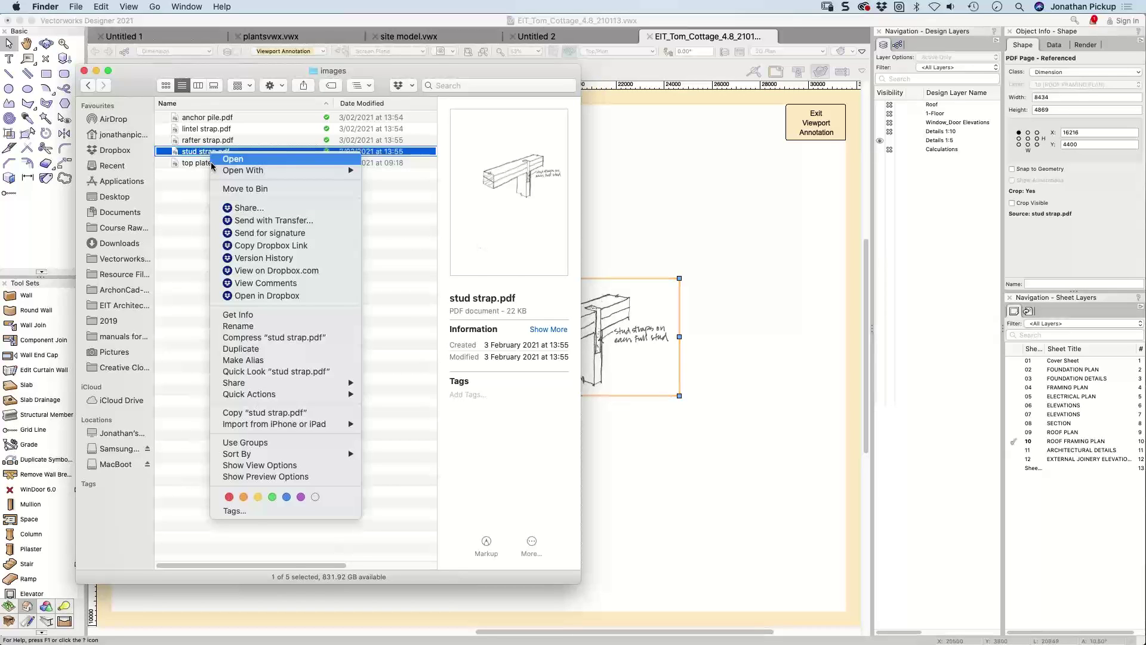
pyautogui.moveTo(215, 173)
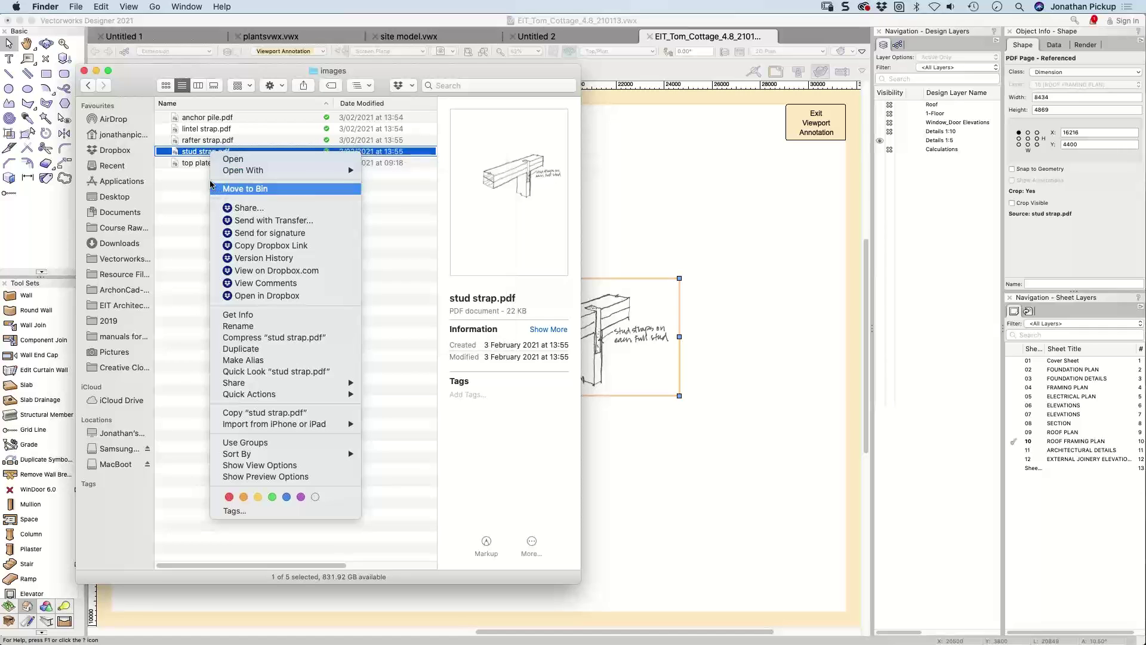
pyautogui.click(227, 159)
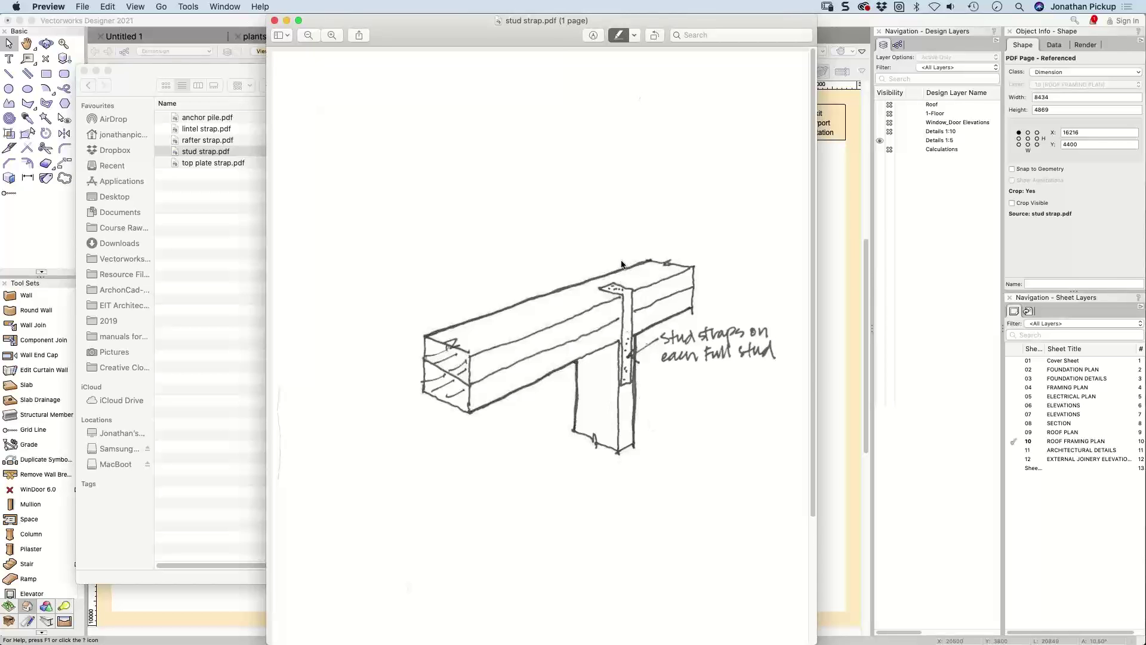
# Step: Mark the stud strap joint in the PDF sketch with a large green circle using the Sketch markup tool and save the file
pyautogui.click(551, 239)
pyautogui.click(635, 34)
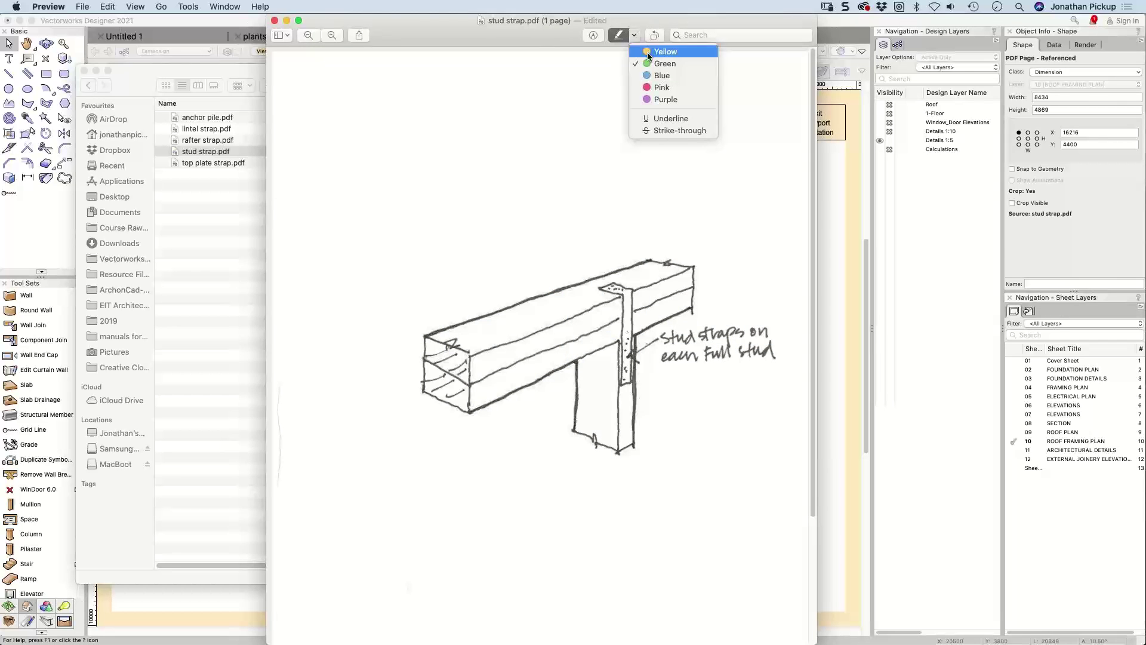
pyautogui.click(654, 88)
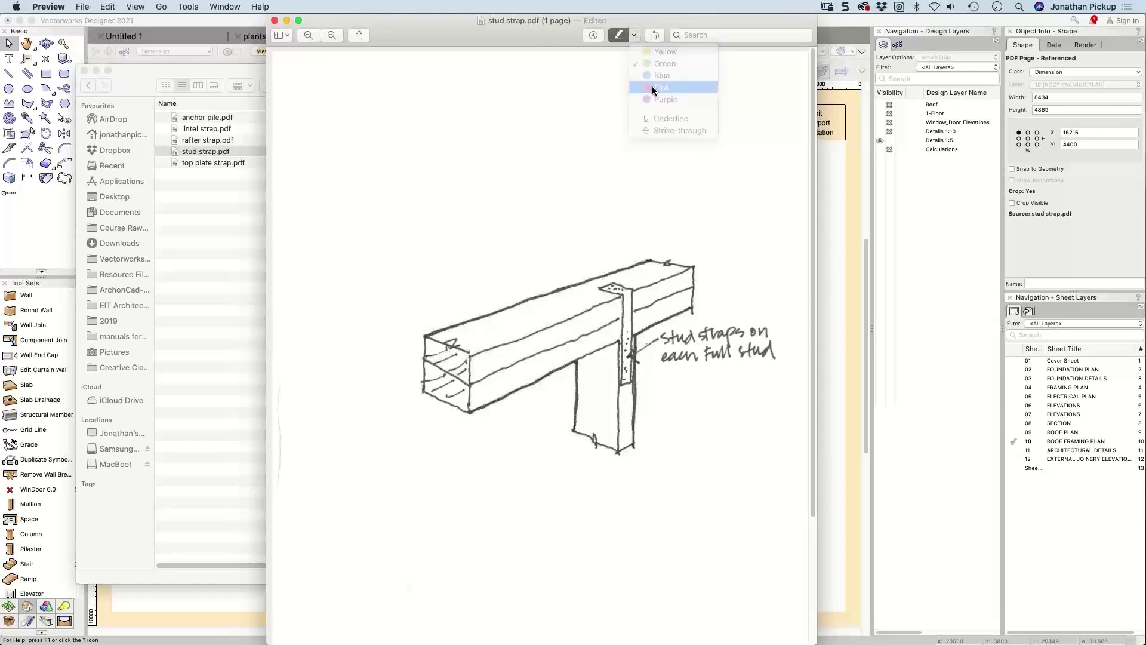
pyautogui.click(592, 35)
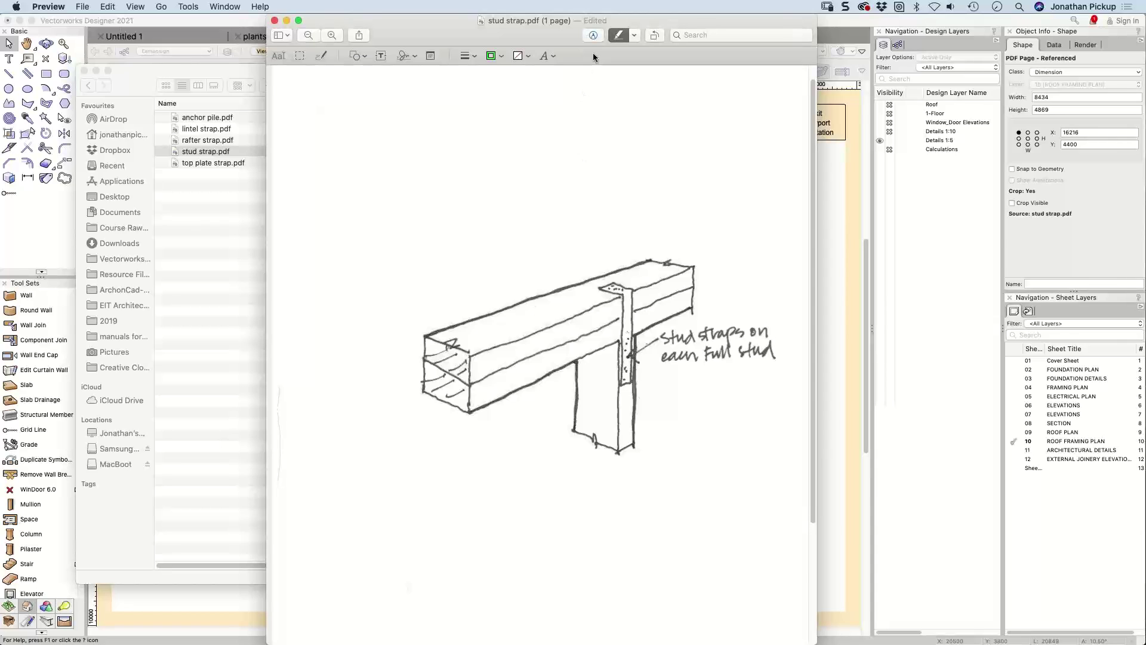
pyautogui.press('super+a')
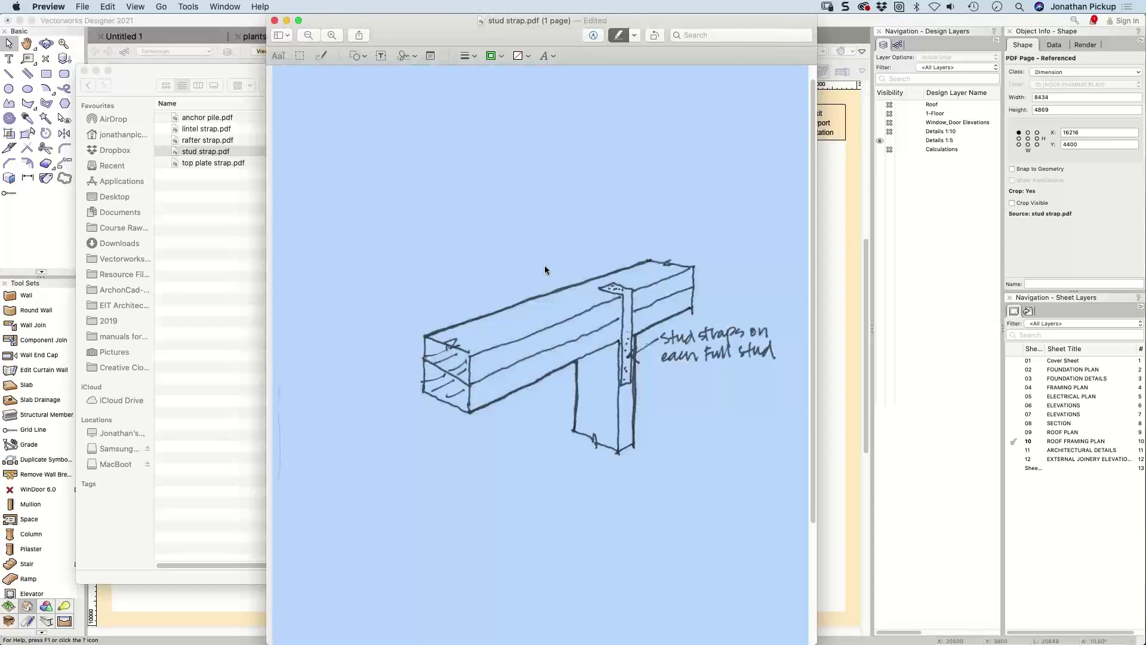
pyautogui.click(545, 266)
pyautogui.click(321, 55)
pyautogui.moveTo(647, 258)
pyautogui.mouseDown()
pyautogui.moveTo(597, 254)
pyautogui.moveTo(550, 411)
pyautogui.moveTo(733, 334)
pyautogui.moveTo(661, 258)
pyautogui.mouseUp()
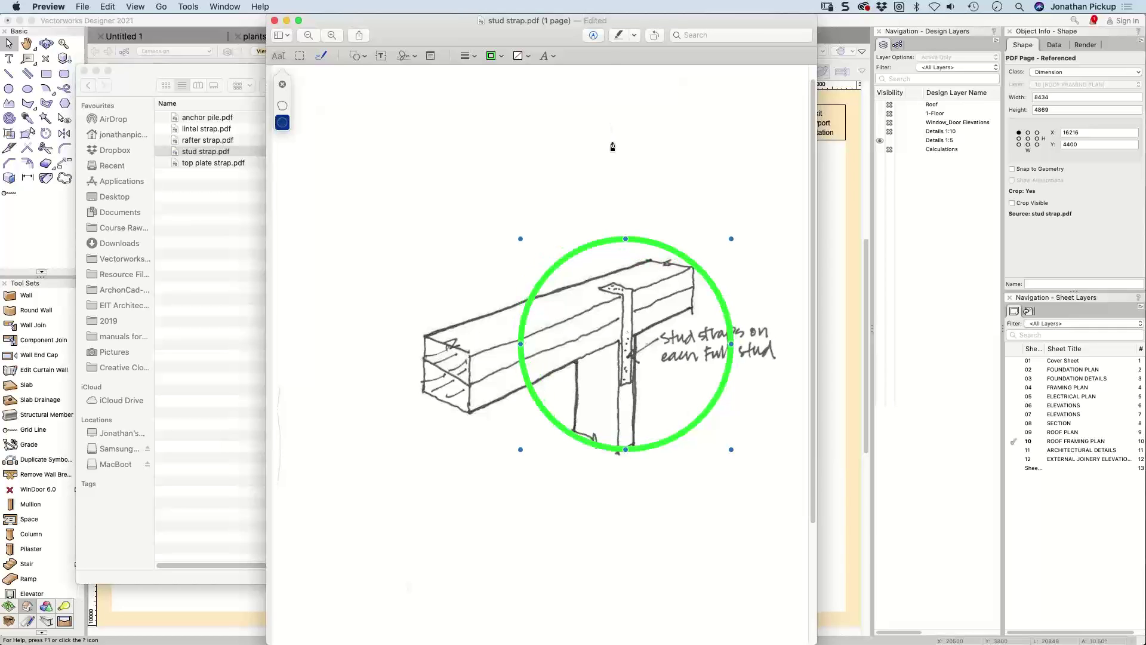
pyautogui.press('super+s')
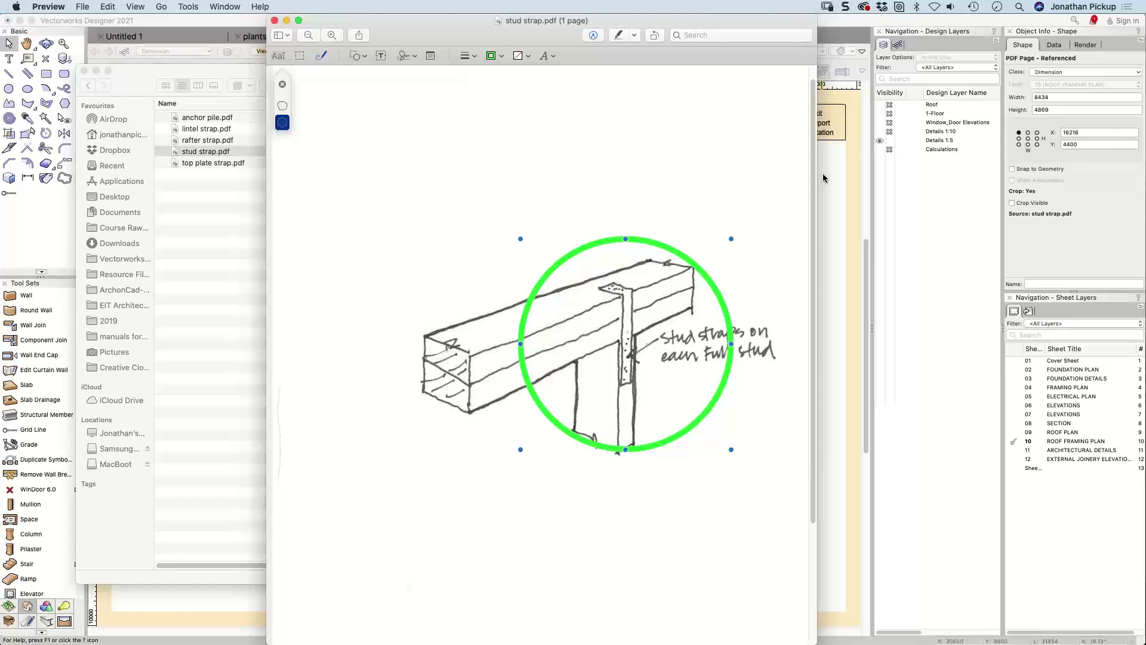
# Step: Switch to Vectorworks, show the file's references and update the out-of-date stud strap.pdf reference
pyautogui.click(1028, 311)
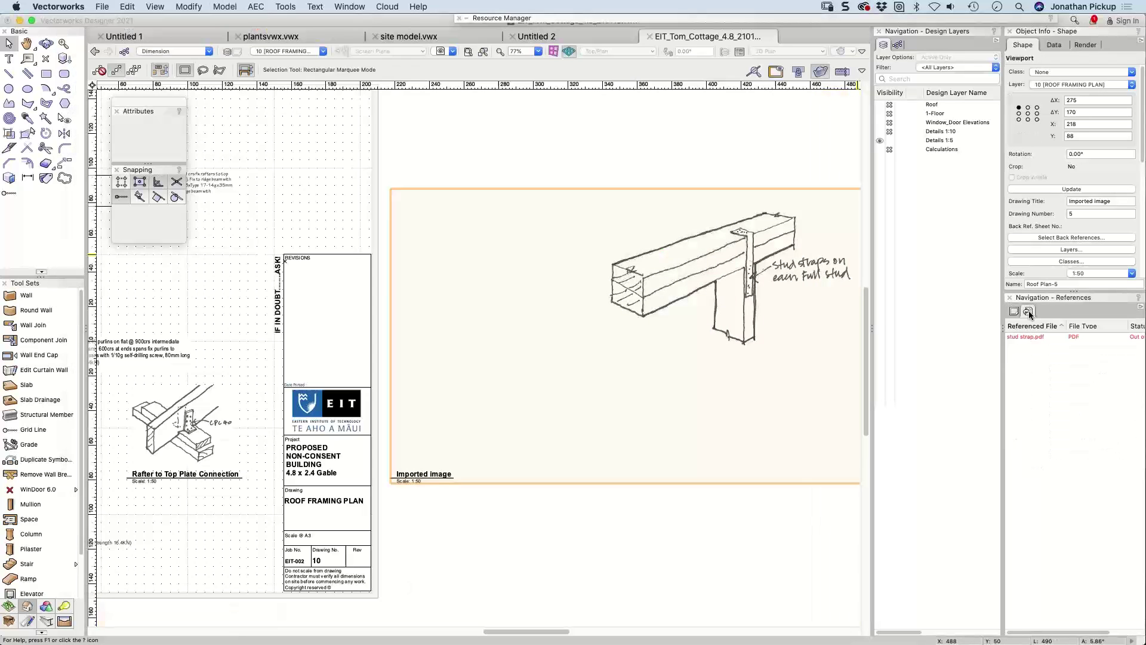
pyautogui.click(1029, 312)
pyautogui.click(1029, 312)
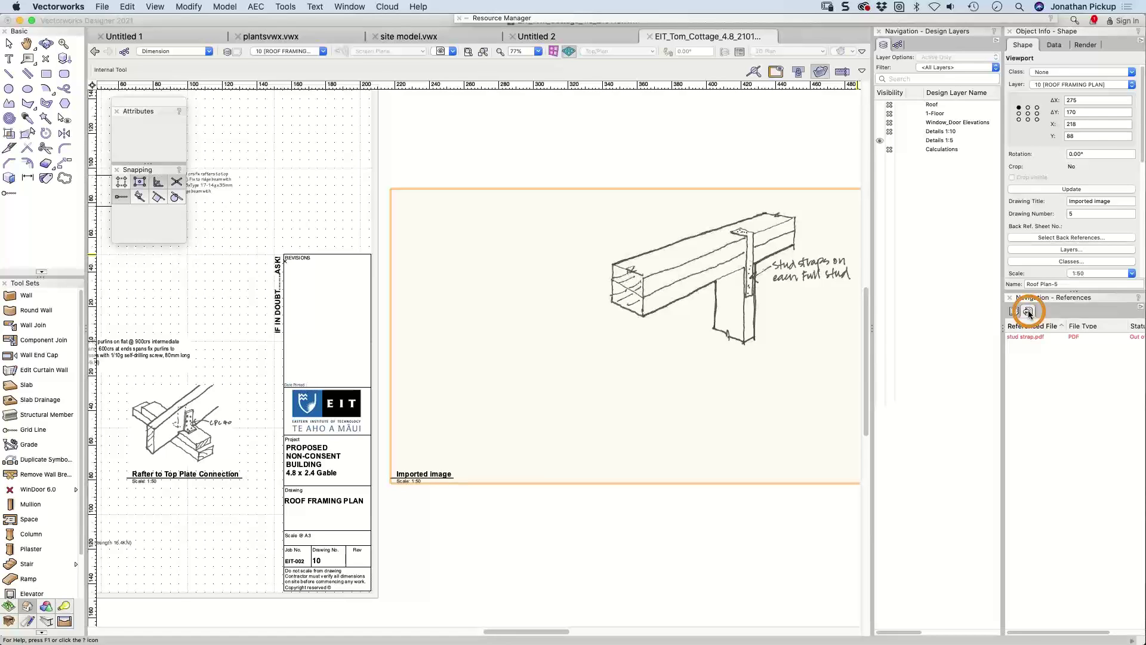
# Step: Remove the stud strap sketch from the Imported image viewport's annotations and leave annotation editing
pyautogui.doubleClick(694, 351)
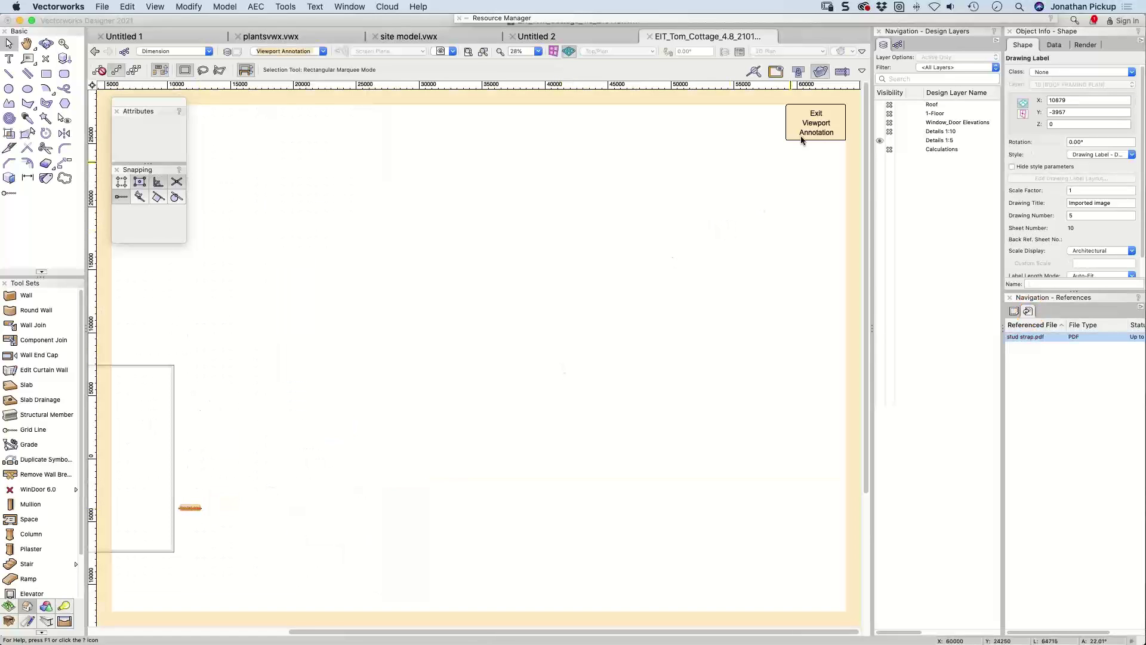
pyautogui.click(815, 125)
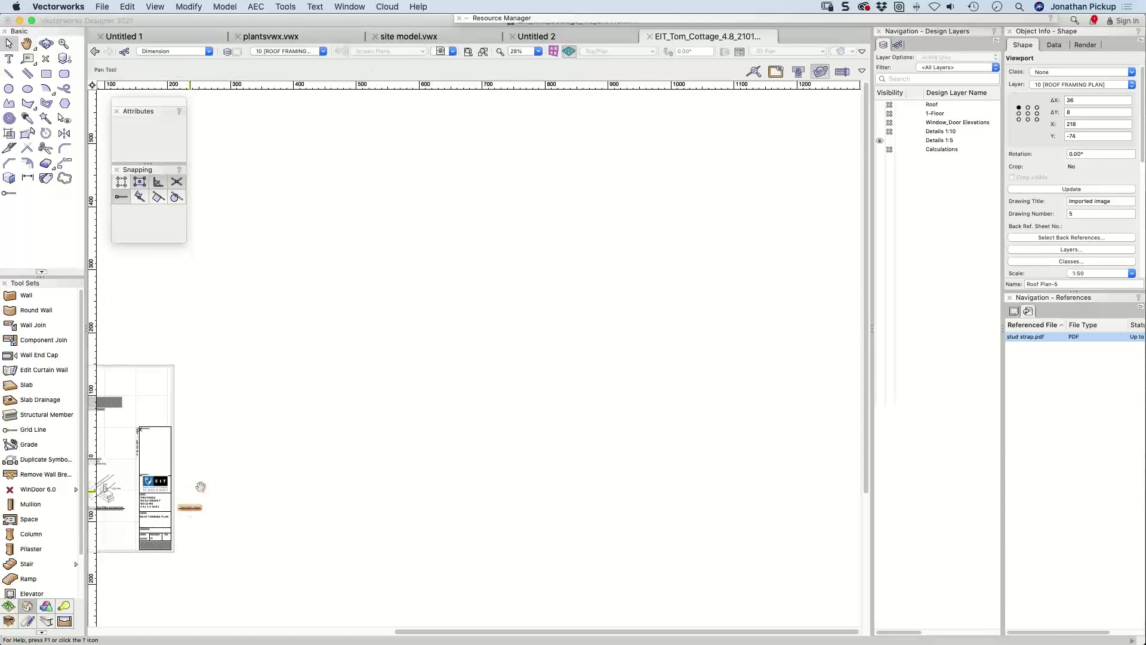
pyautogui.scroll(6, 189, 491)
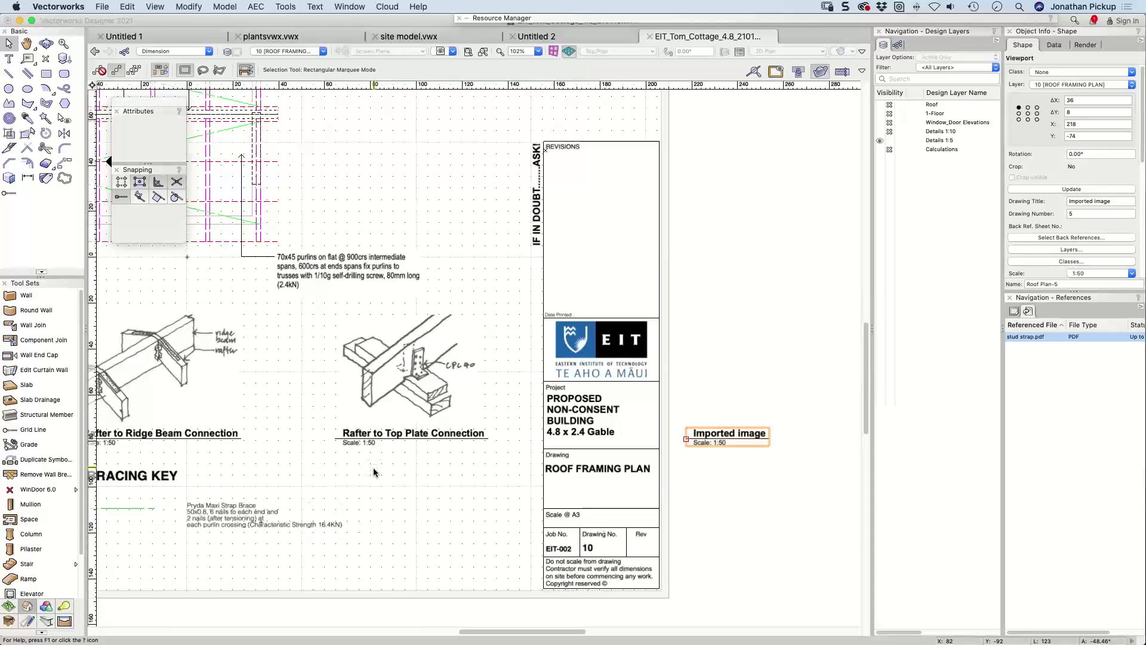
pyautogui.scroll(-5, 373, 469)
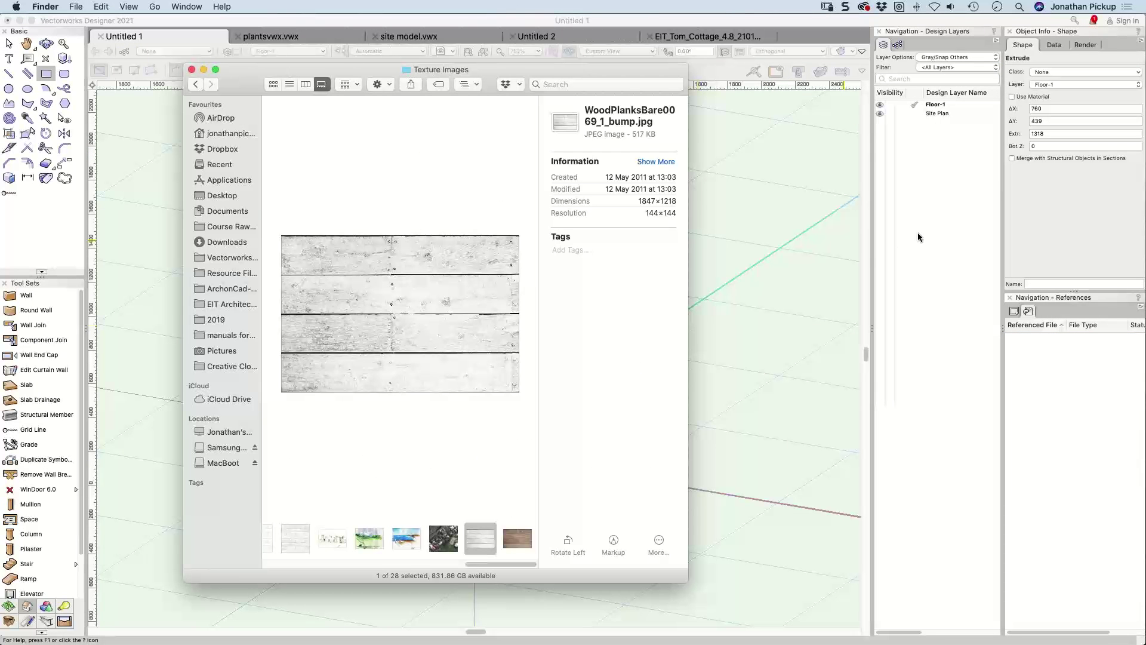
# Step: Switch from Finder to Vectorworks and start a new texture resource in the active file Untitled 1
pyautogui.click(615, 22)
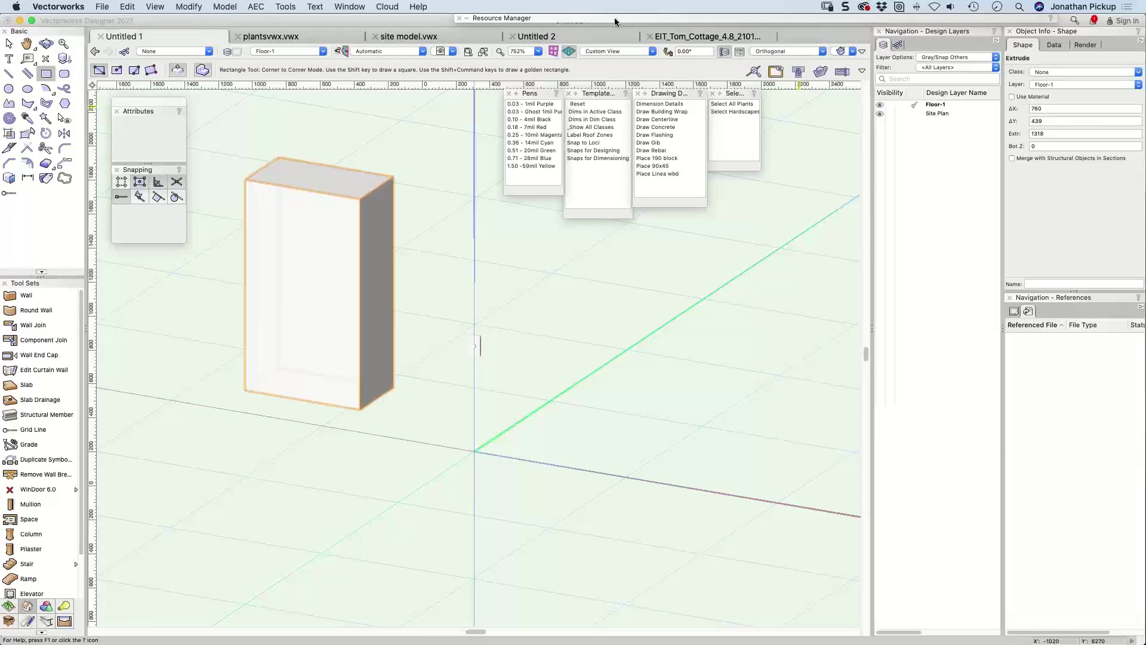
pyautogui.doubleClick(908, 167)
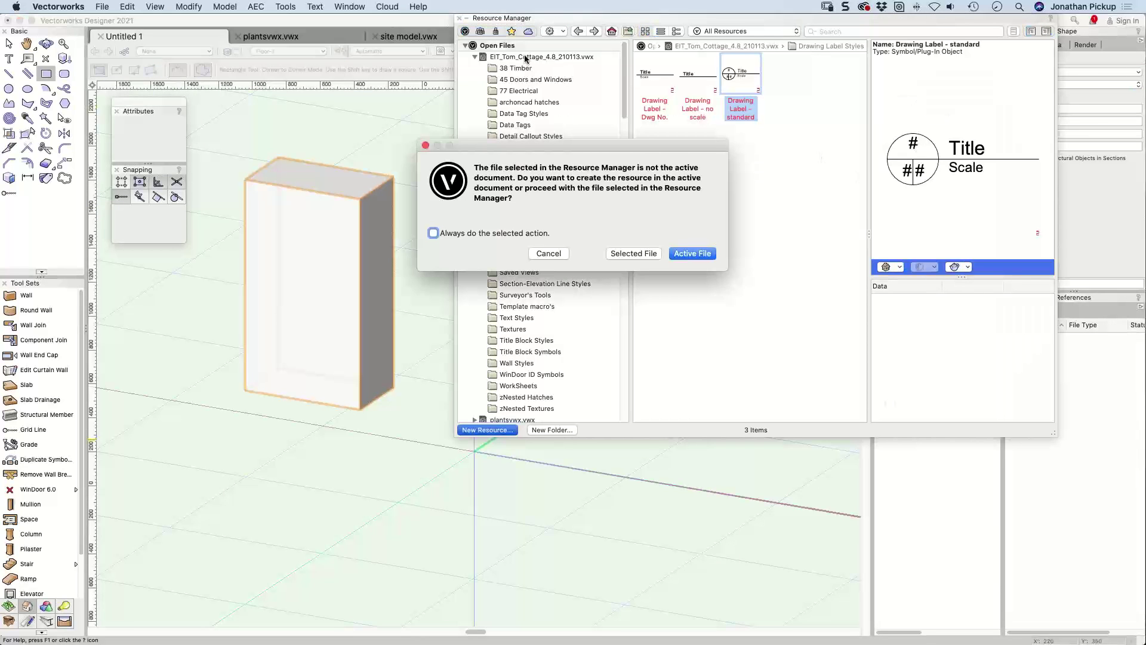
pyautogui.moveTo(492, 143); pyautogui.dragTo(572, 167)
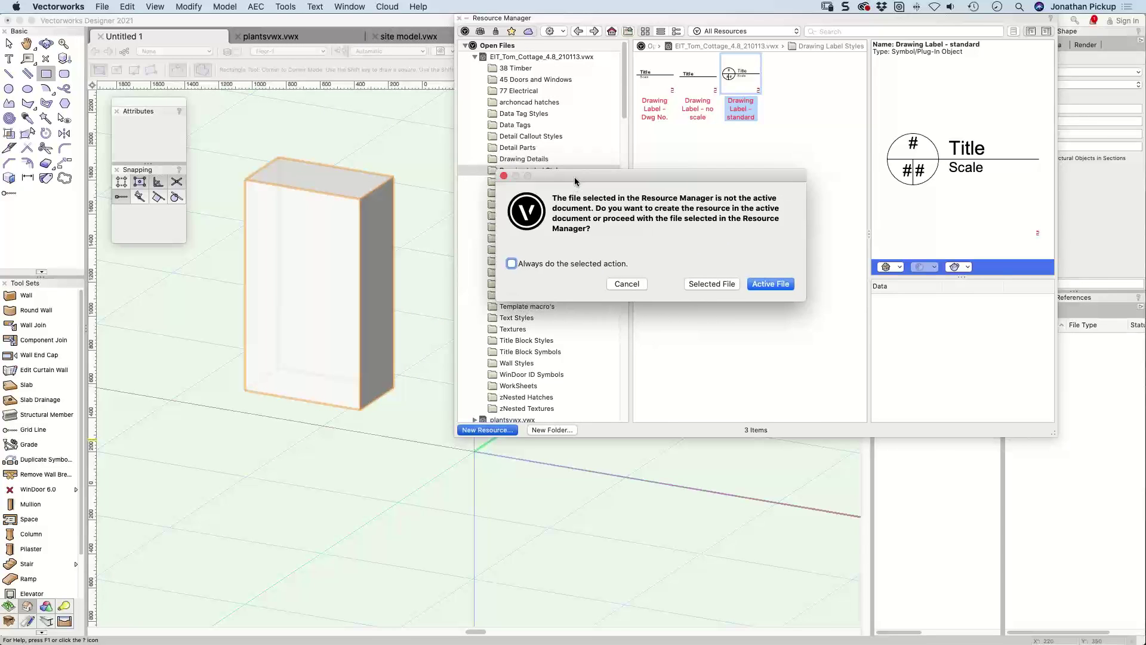
pyautogui.press('Return')
pyautogui.click(550, 234)
pyautogui.click(617, 391)
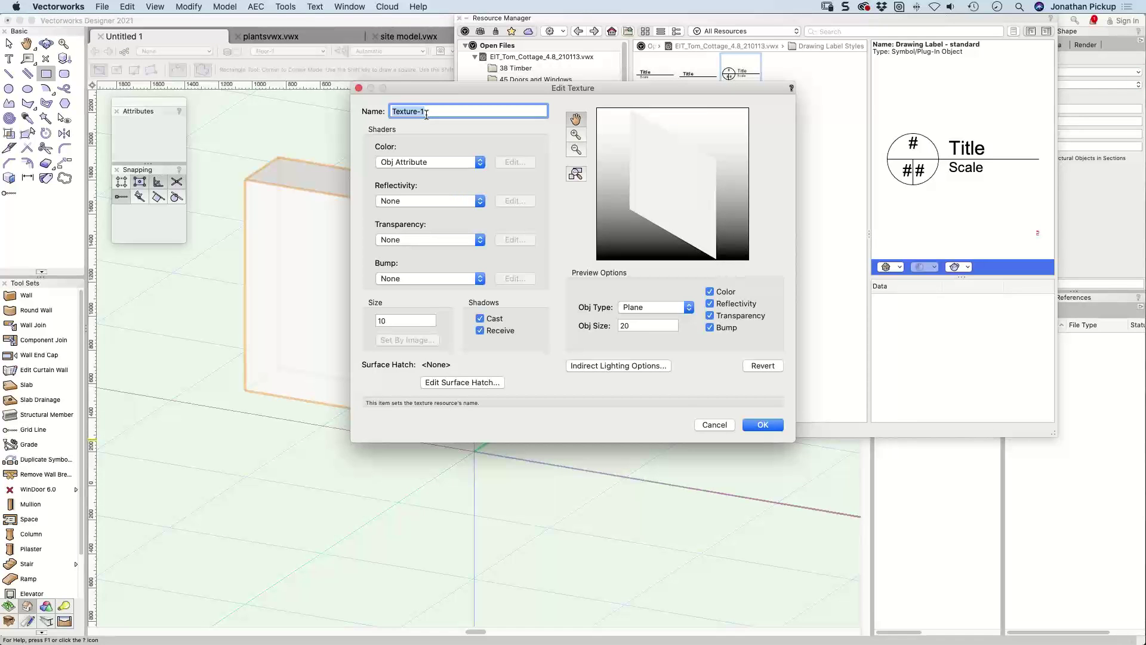
# Step: Name the new texture Planks
pyautogui.write('Palnks')
pyautogui.press('BackSpace')
pyautogui.press('BackSpace')
pyautogui.press('BackSpace')
pyautogui.press('BackSpace')
pyautogui.press('BackSpace')
pyautogui.write('lanks')
pyautogui.press('Tab')
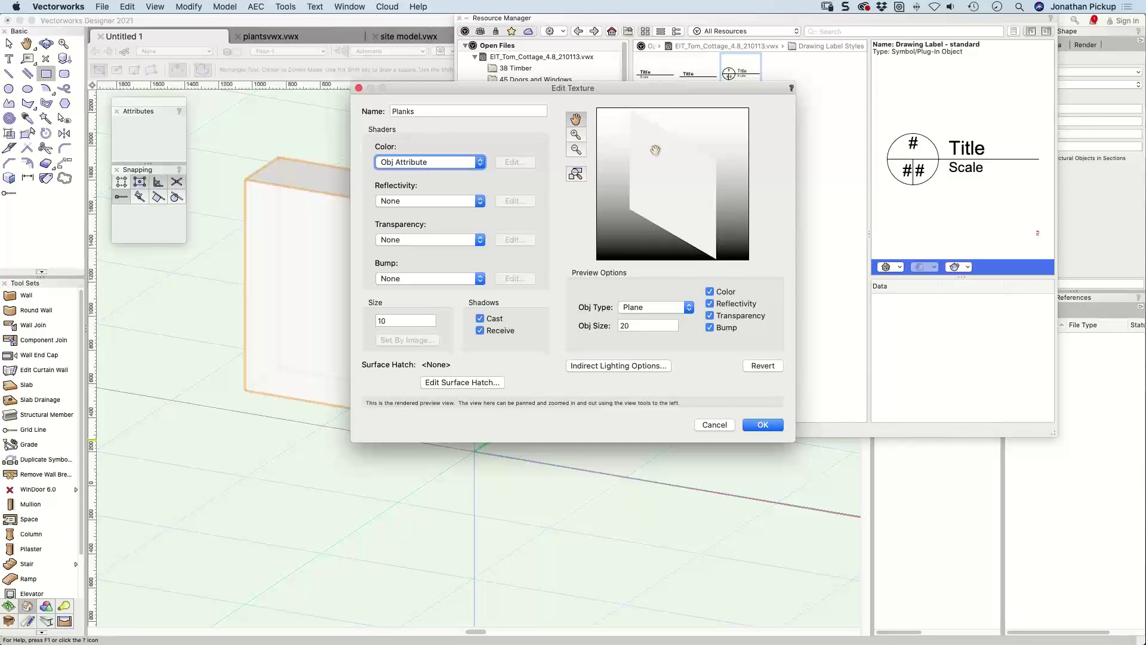
pyautogui.click(474, 165)
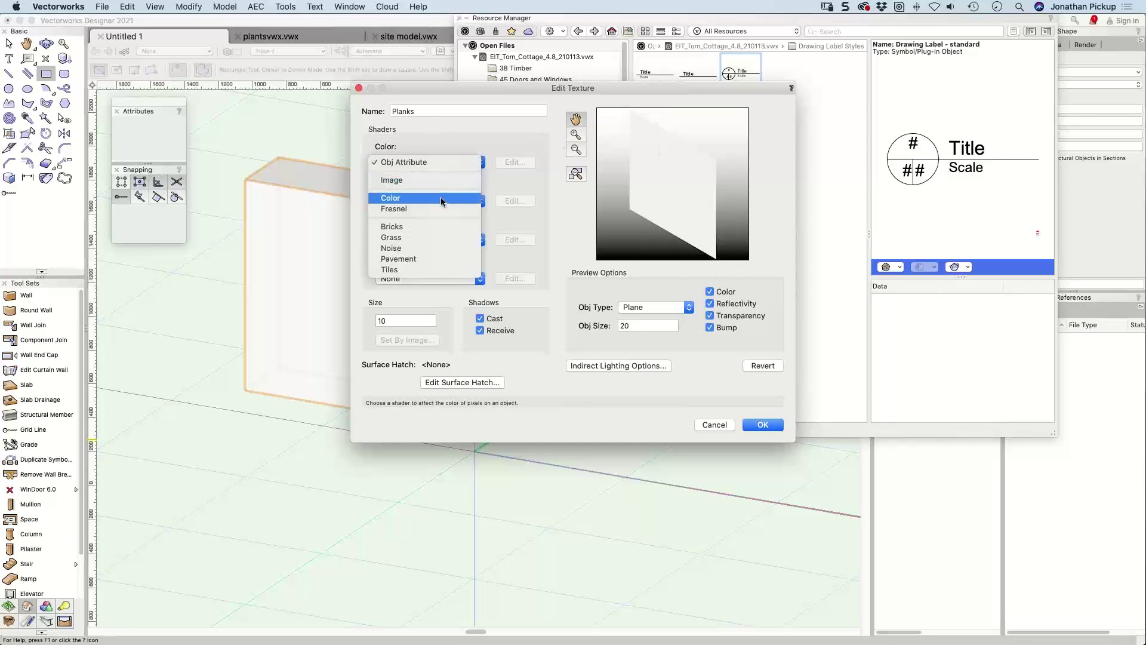
pyautogui.click(513, 164)
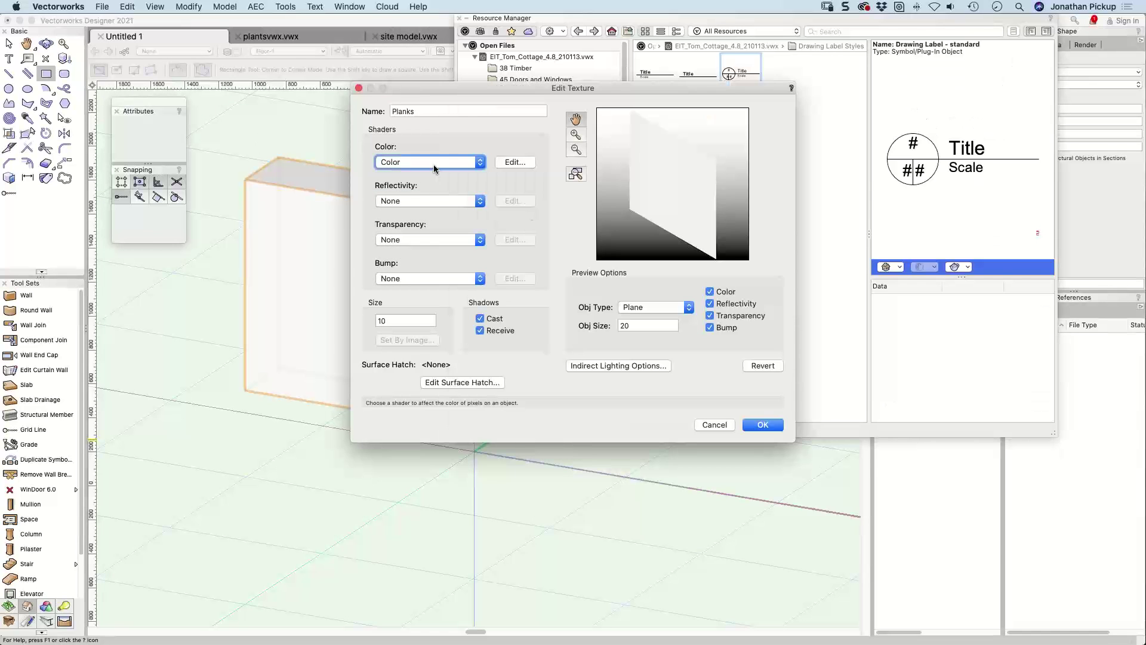
pyautogui.click(512, 162)
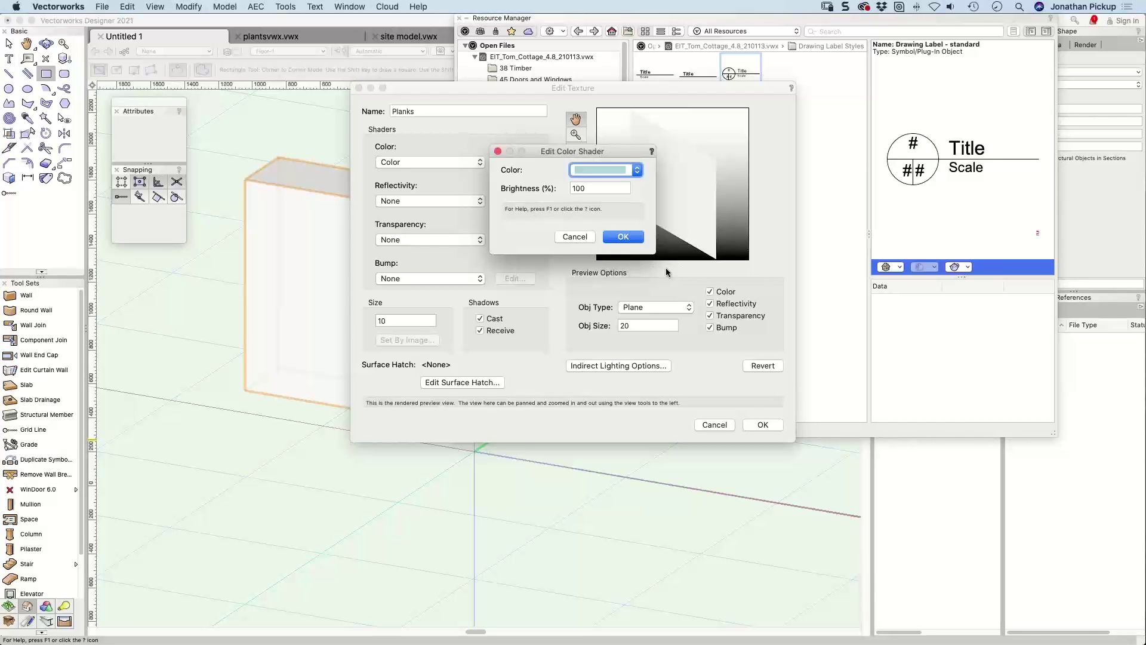
pyautogui.click(577, 237)
# Step: Set the Planks texture's color shader to Image and import the grey wood planks image file
pyautogui.click(460, 163)
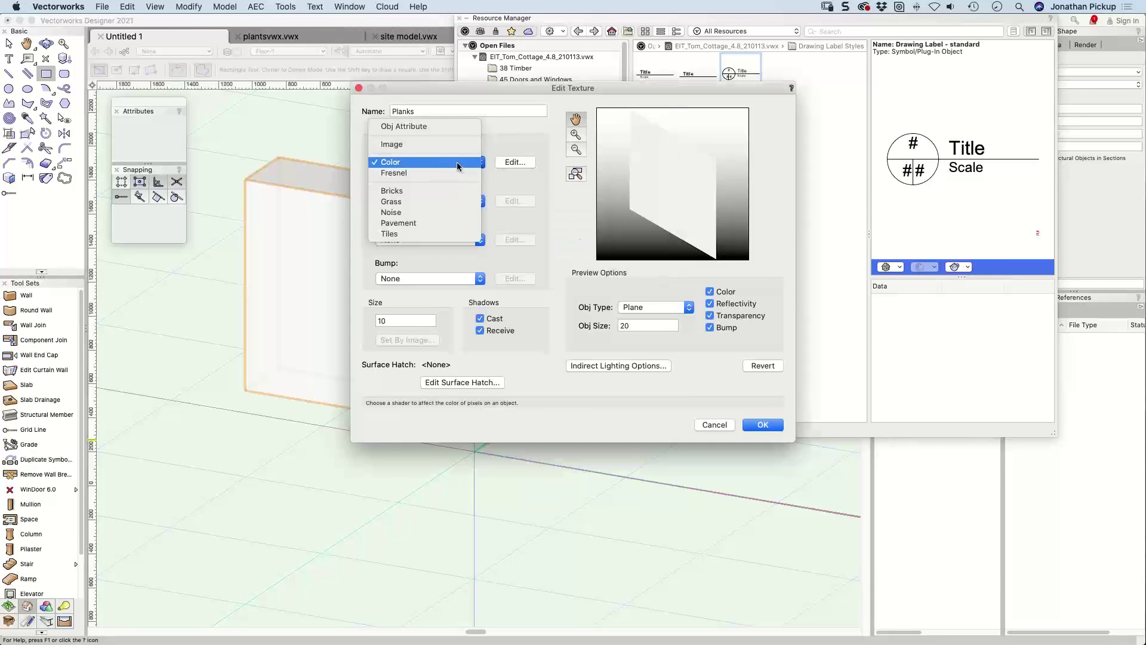
pyautogui.click(456, 145)
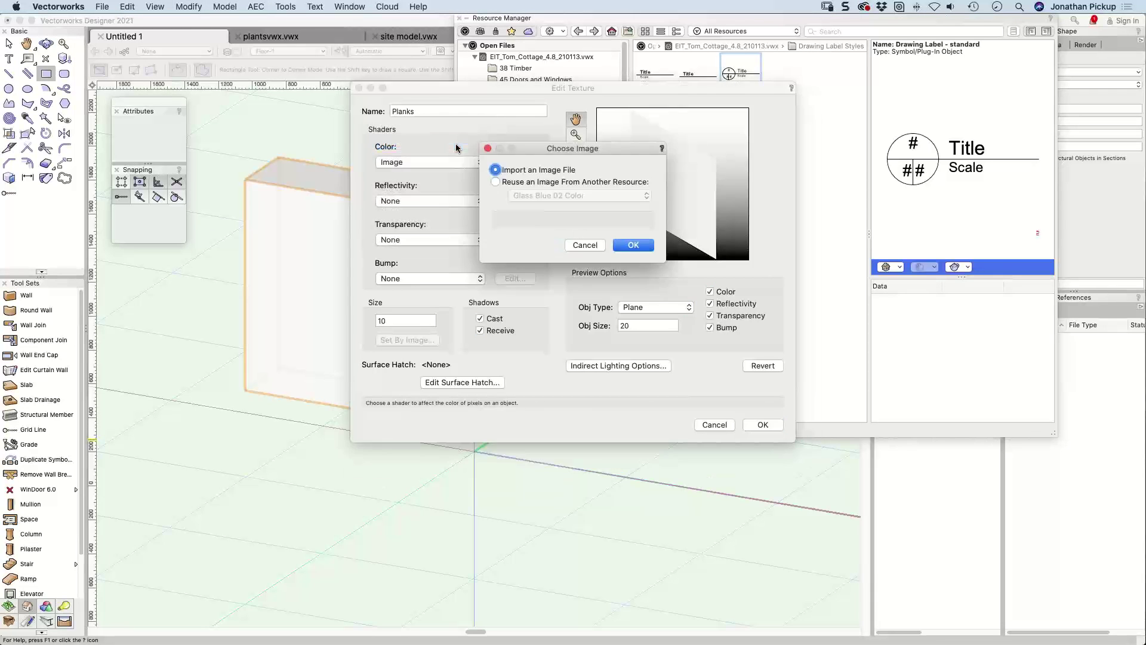
pyautogui.click(634, 245)
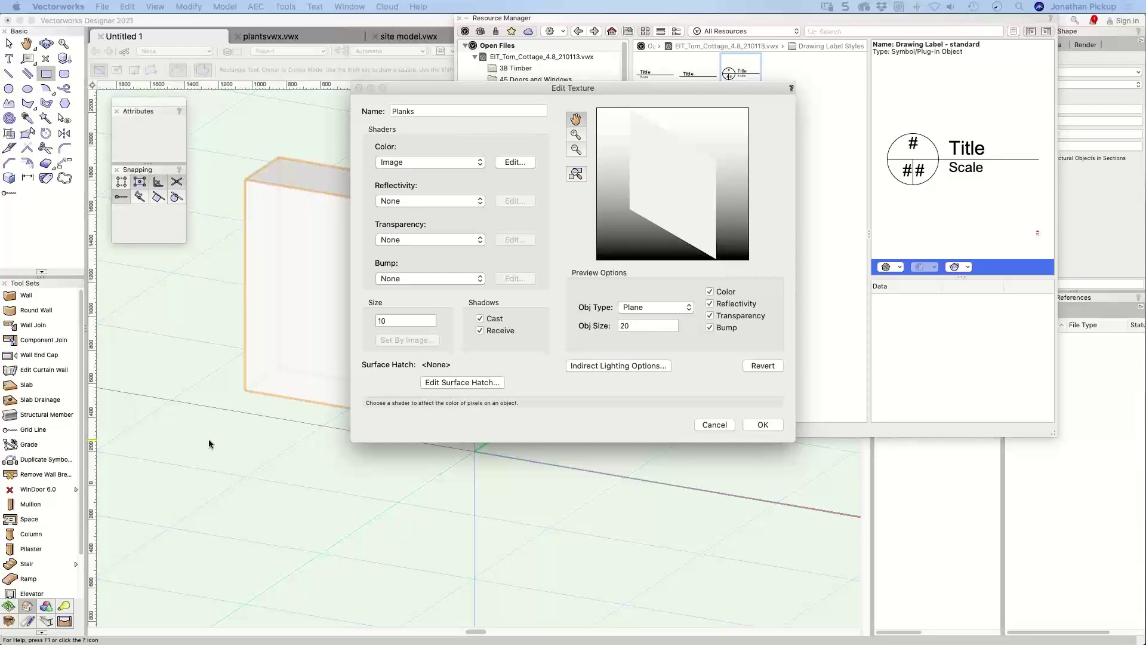
# Step: Switch to Finder to check the wood plank images in the Texture Images folder
pyautogui.press('super+Tab')
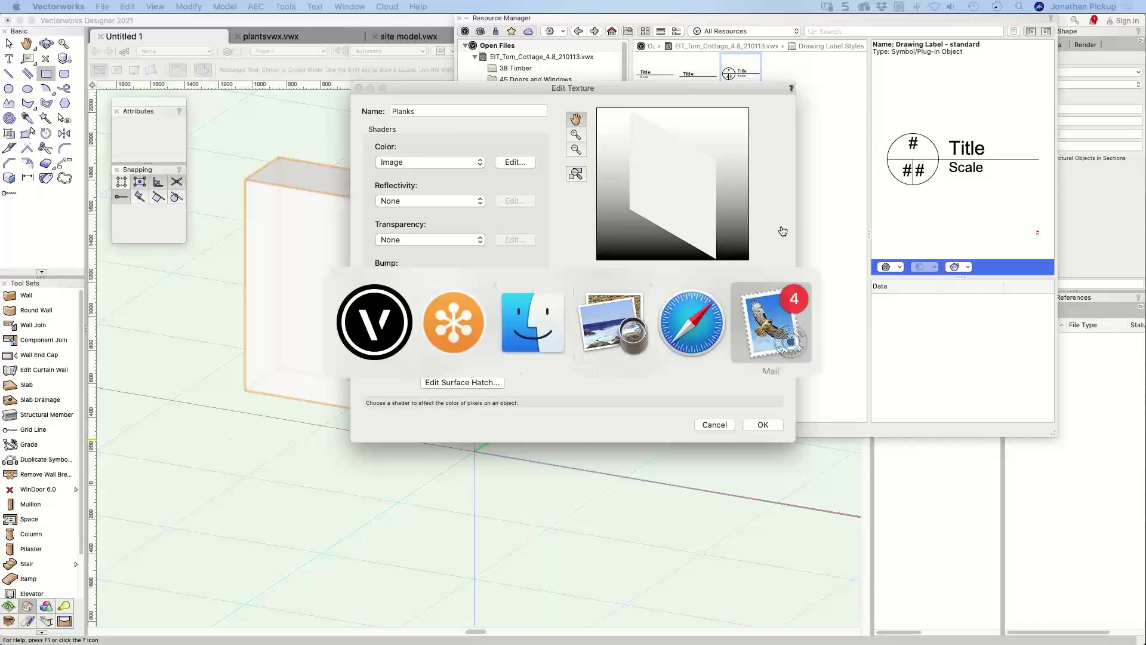
pyautogui.click(539, 332)
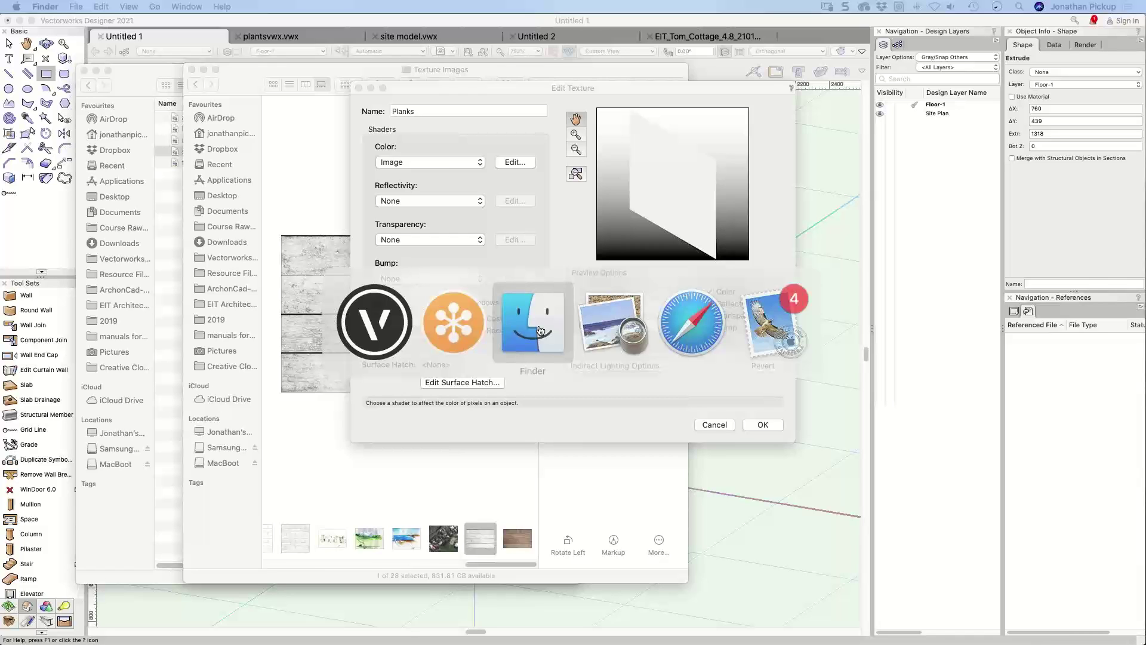
pyautogui.click(536, 325)
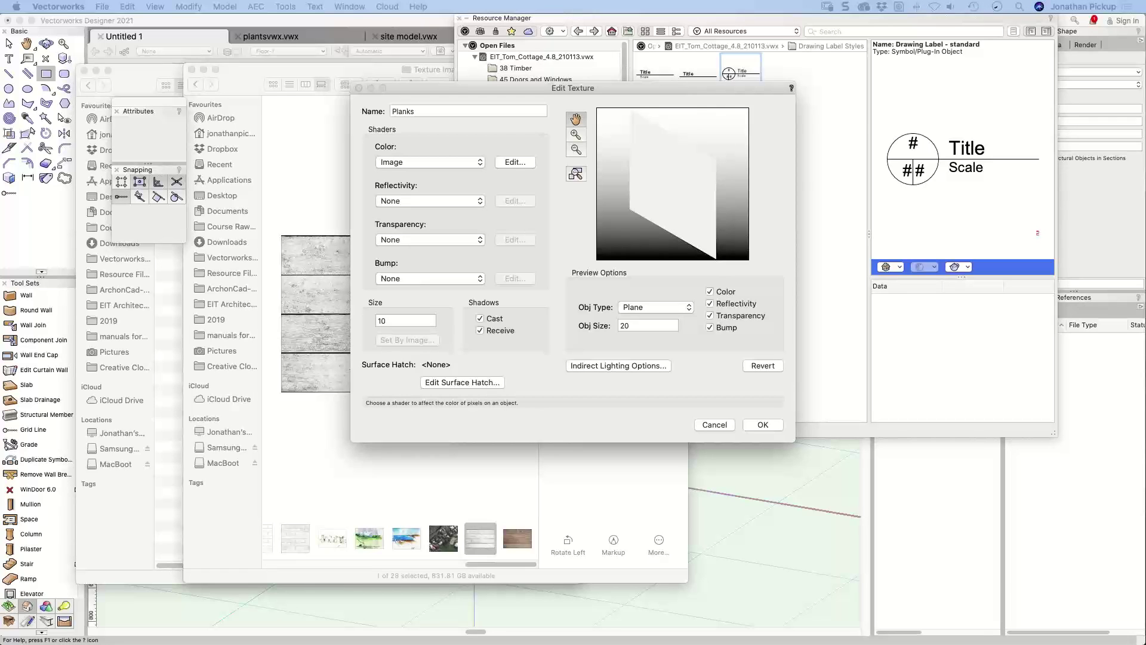
# Step: Replace the Planks color shader's image with WoodPlanksBare0069_1_M.jpg from the Texture Images folder
pyautogui.click(515, 162)
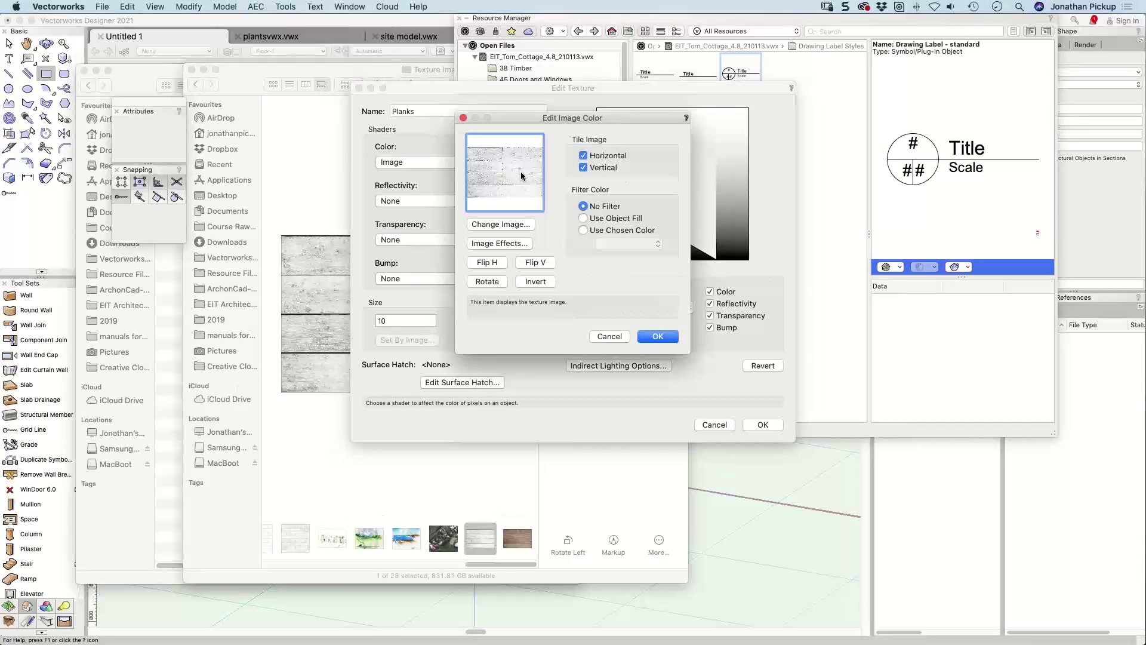
pyautogui.click(500, 224)
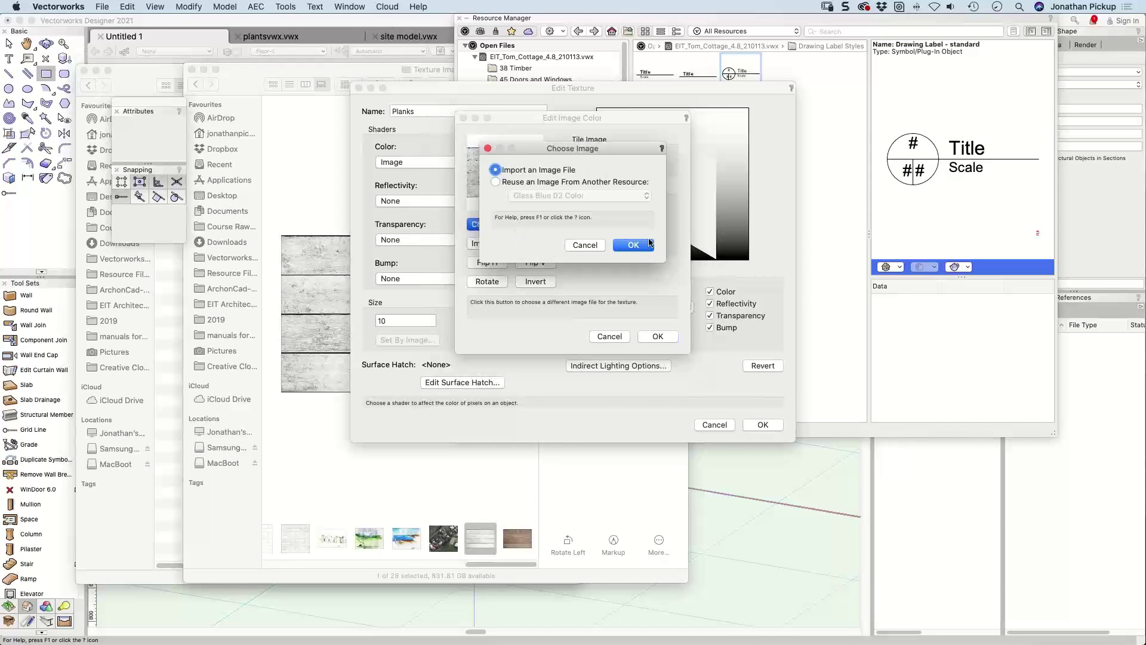
pyautogui.click(636, 249)
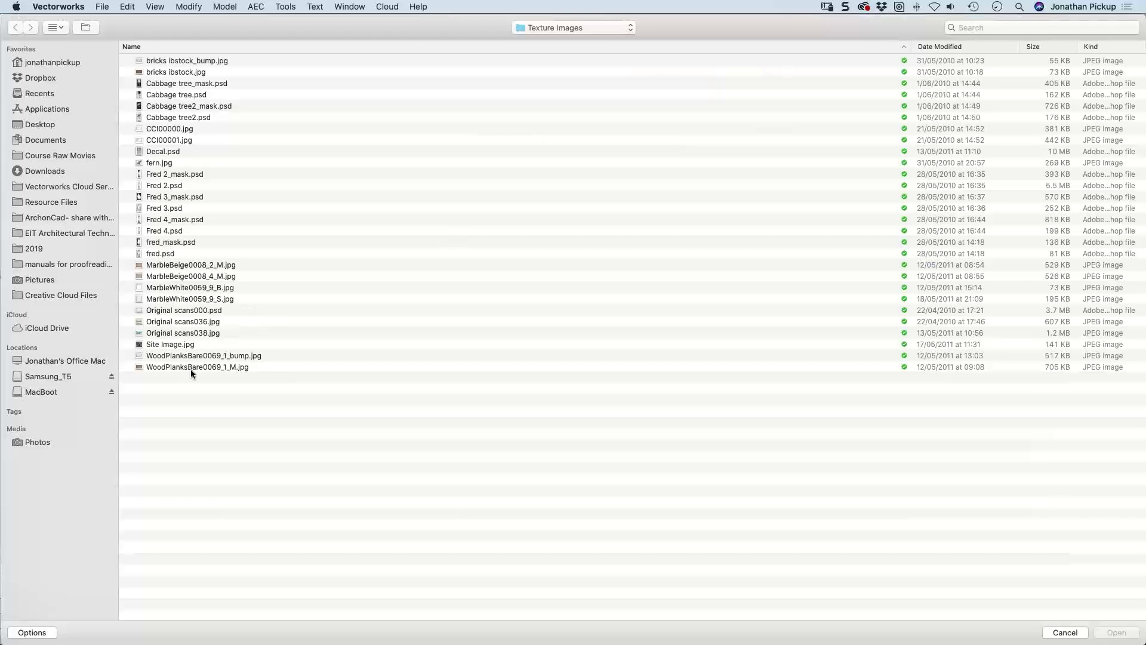
pyautogui.doubleClick(191, 368)
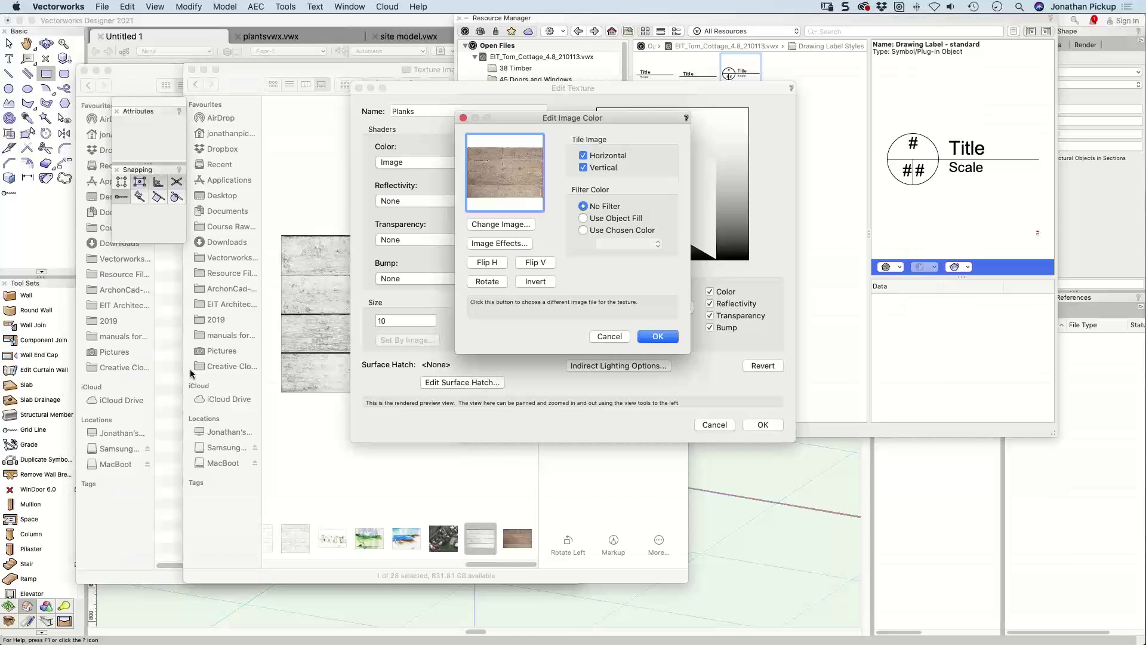
pyautogui.click(658, 336)
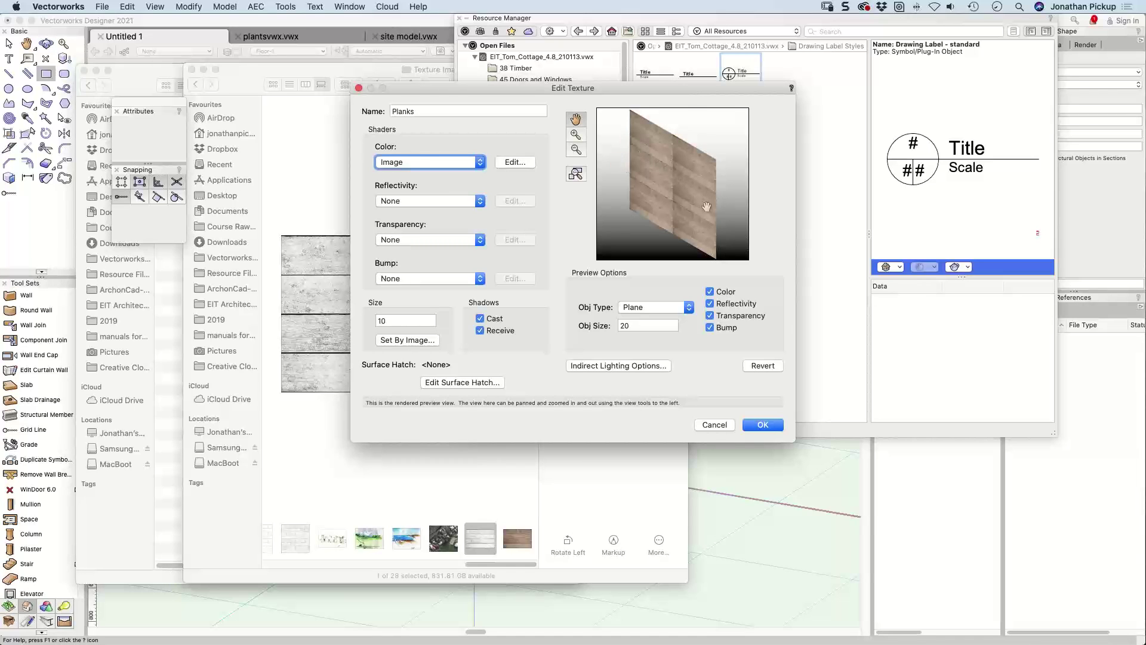
# Step: Set both the preview object size and the Planks texture's real-world size to 1800
pyautogui.click(615, 325)
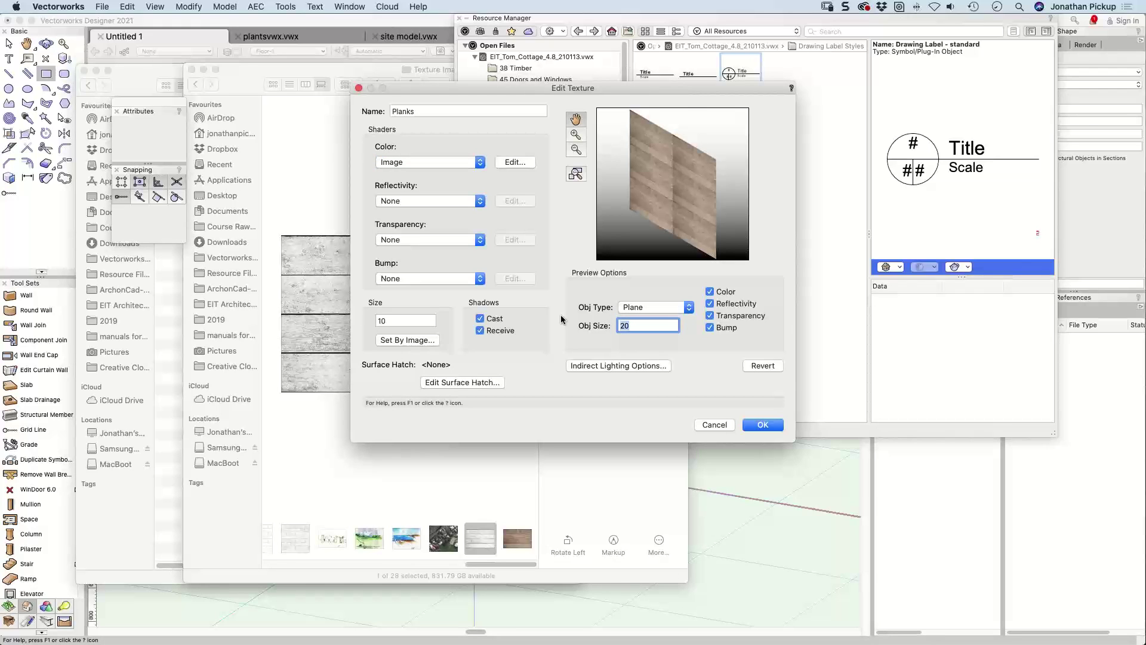
pyautogui.write('1800')
pyautogui.press('Tab')
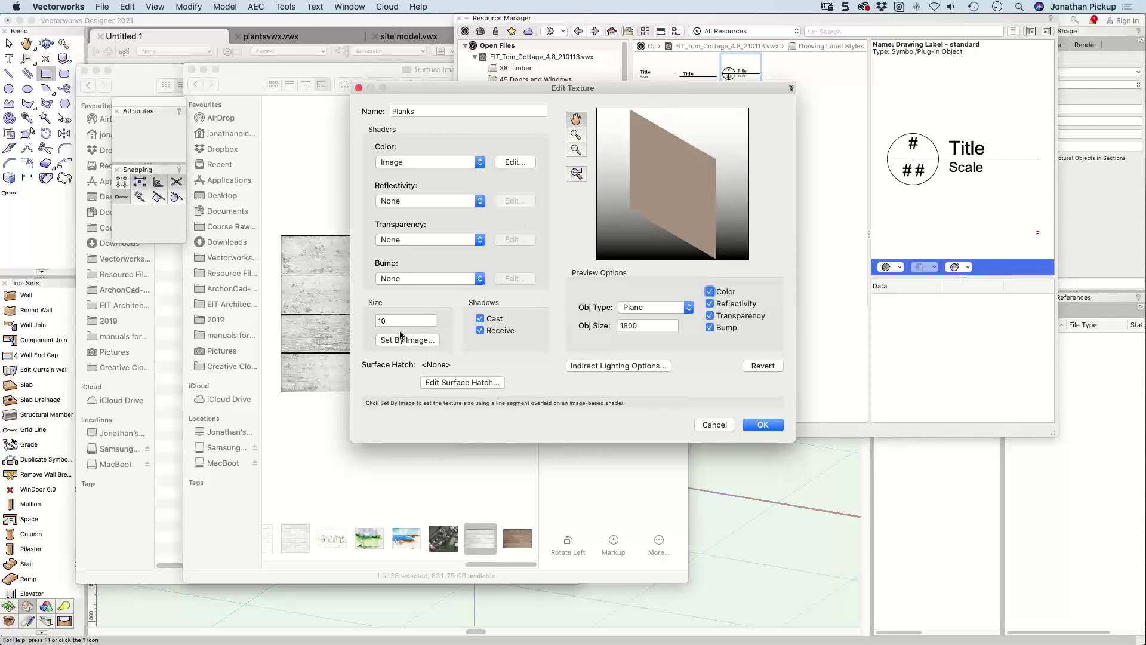
pyautogui.press('Tab')
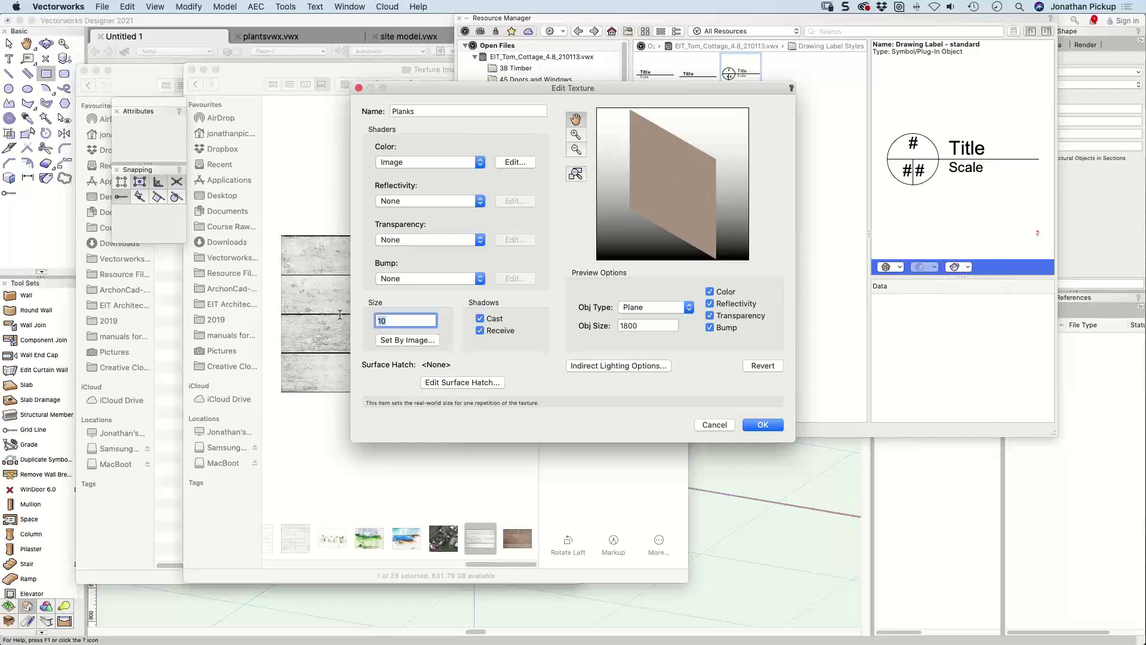
pyautogui.write('1800')
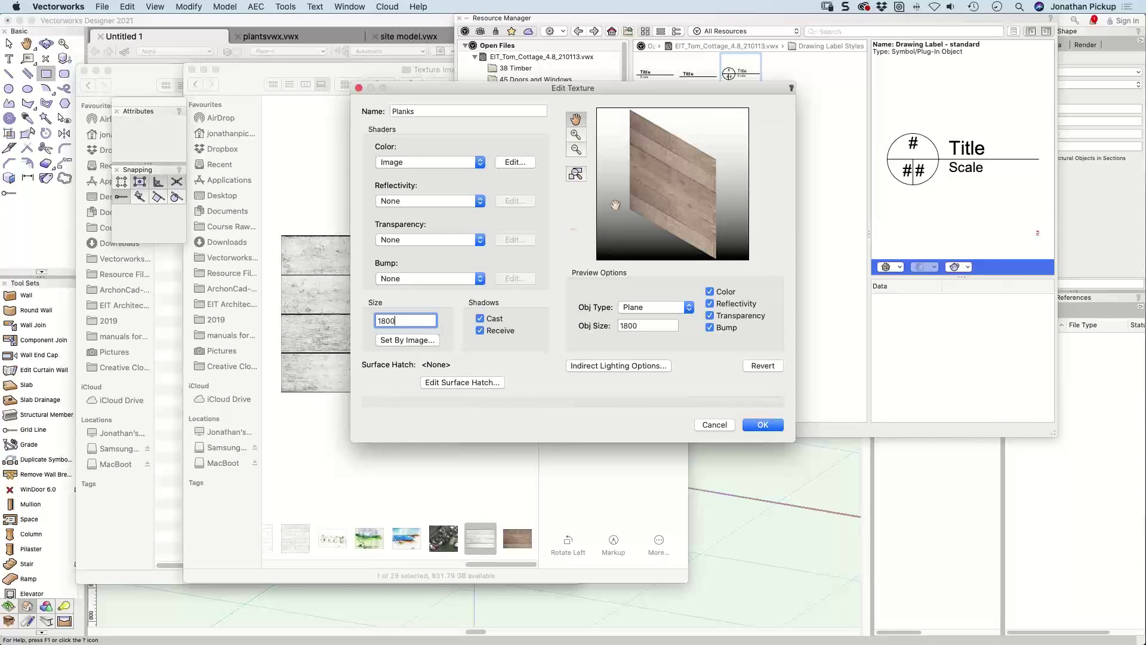
# Step: Try an Image reflectivity shader using WoodPlanksBare0069_1_bump.jpg on the Planks texture, and reset the reflectivity to None
pyautogui.click(442, 197)
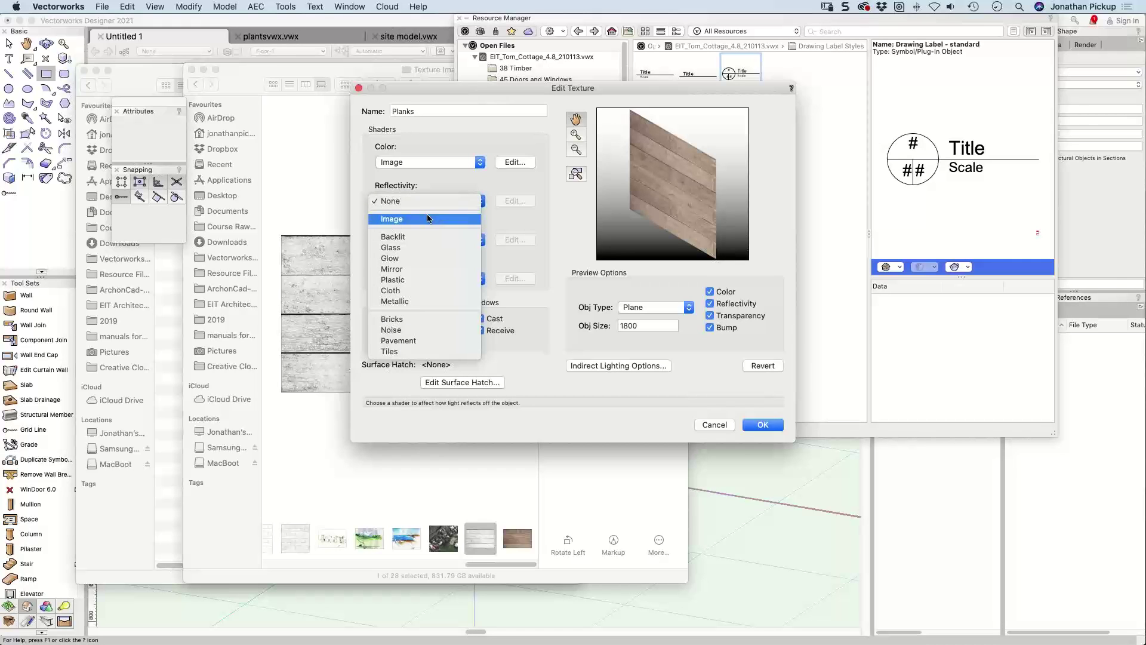
pyautogui.click(428, 218)
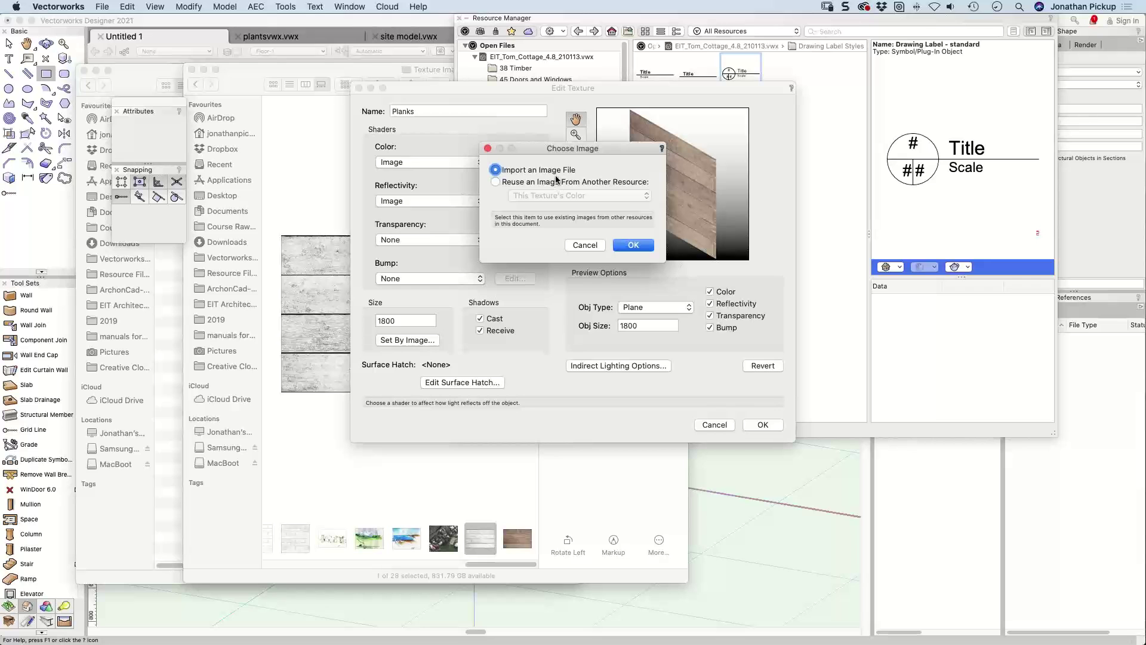
pyautogui.click(633, 245)
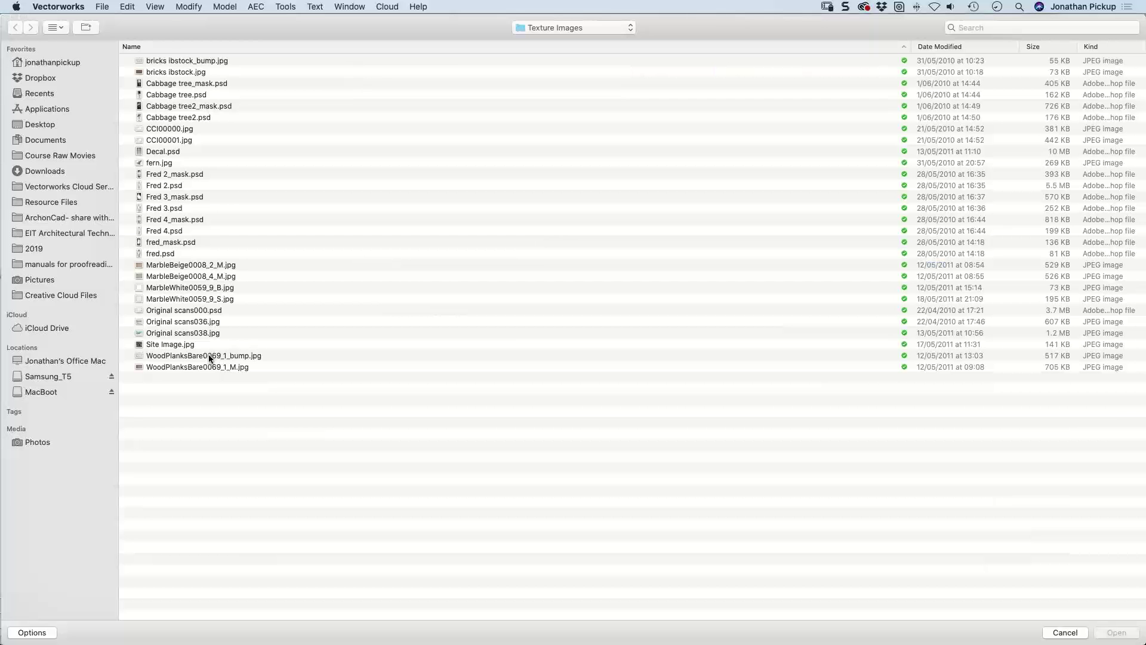
pyautogui.click(209, 356)
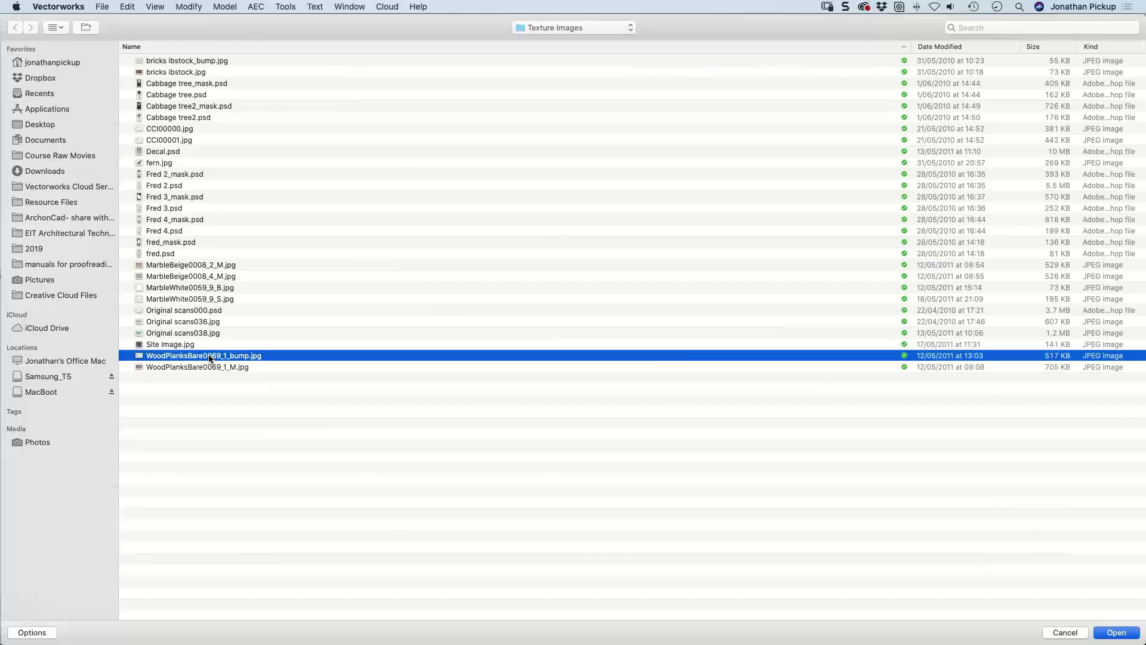
pyautogui.doubleClick(209, 355)
pyautogui.click(605, 352)
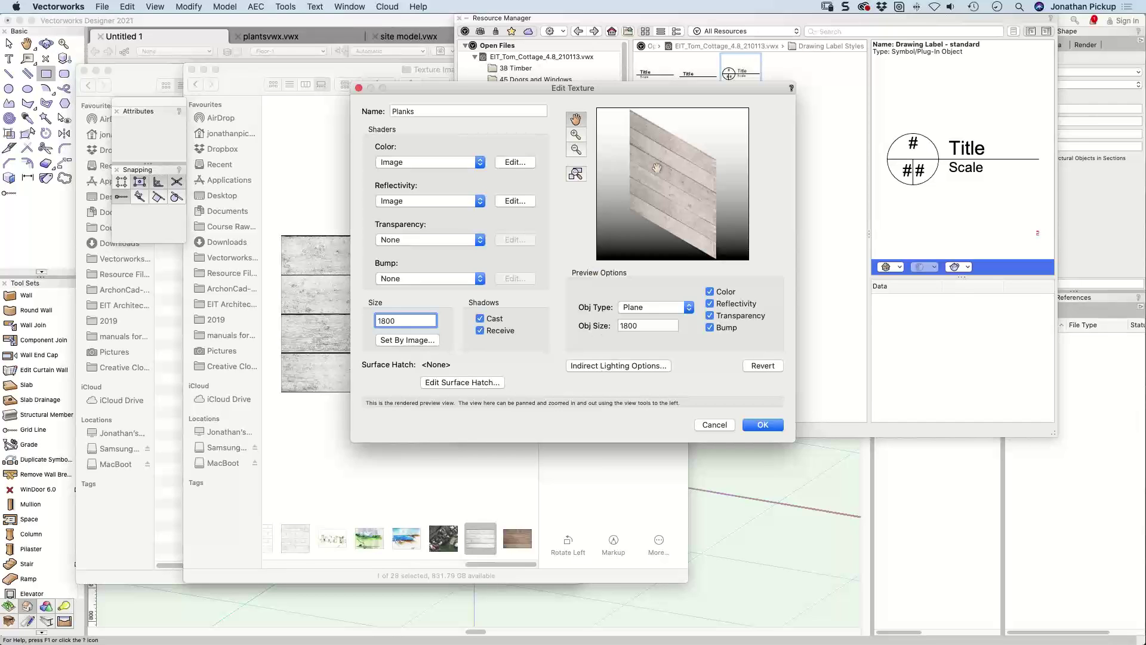
pyautogui.click(459, 201)
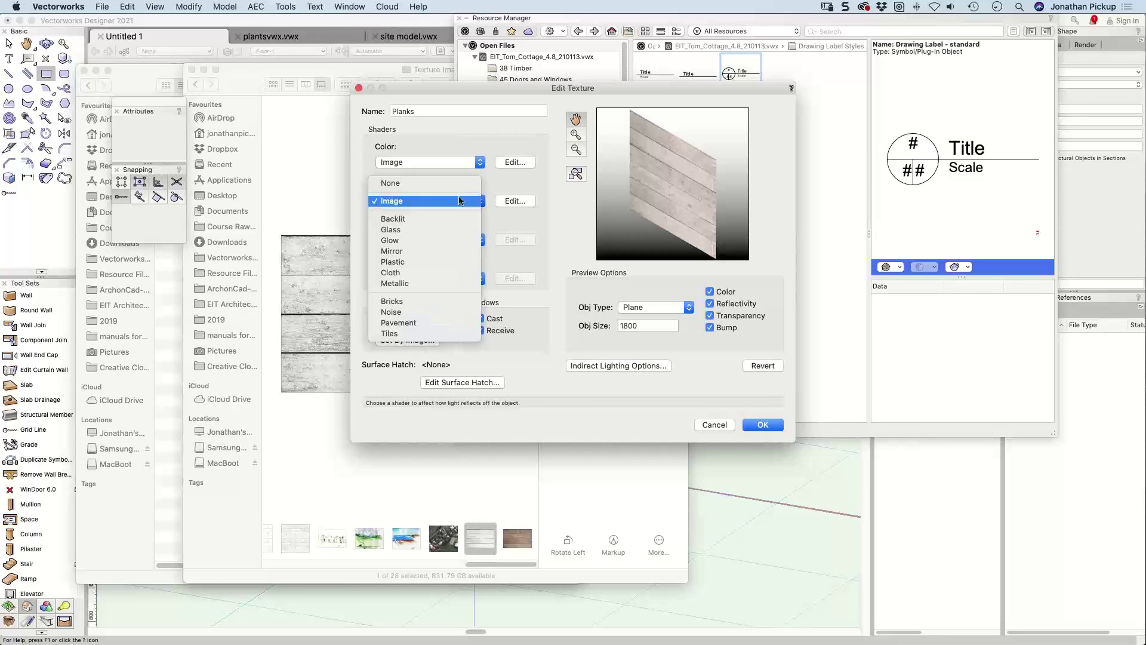
pyautogui.click(452, 184)
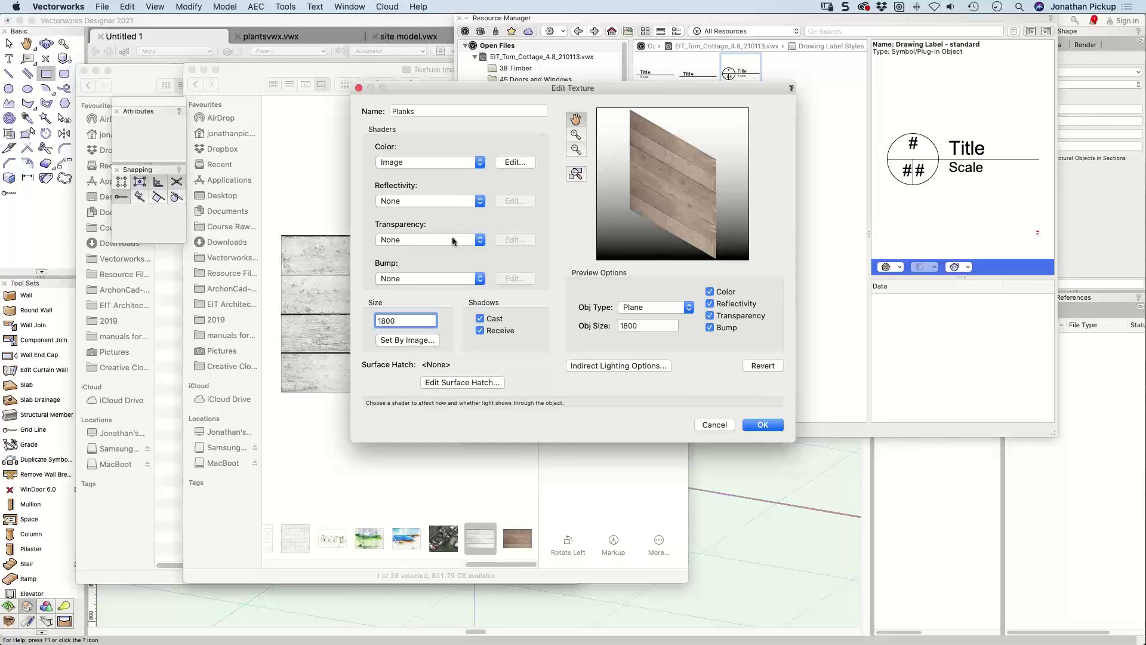
# Step: Set the Planks texture's transparency shader to Image Mask and import WoodPlanksBare0069_1_bump.jpg as the mask image
pyautogui.click(453, 240)
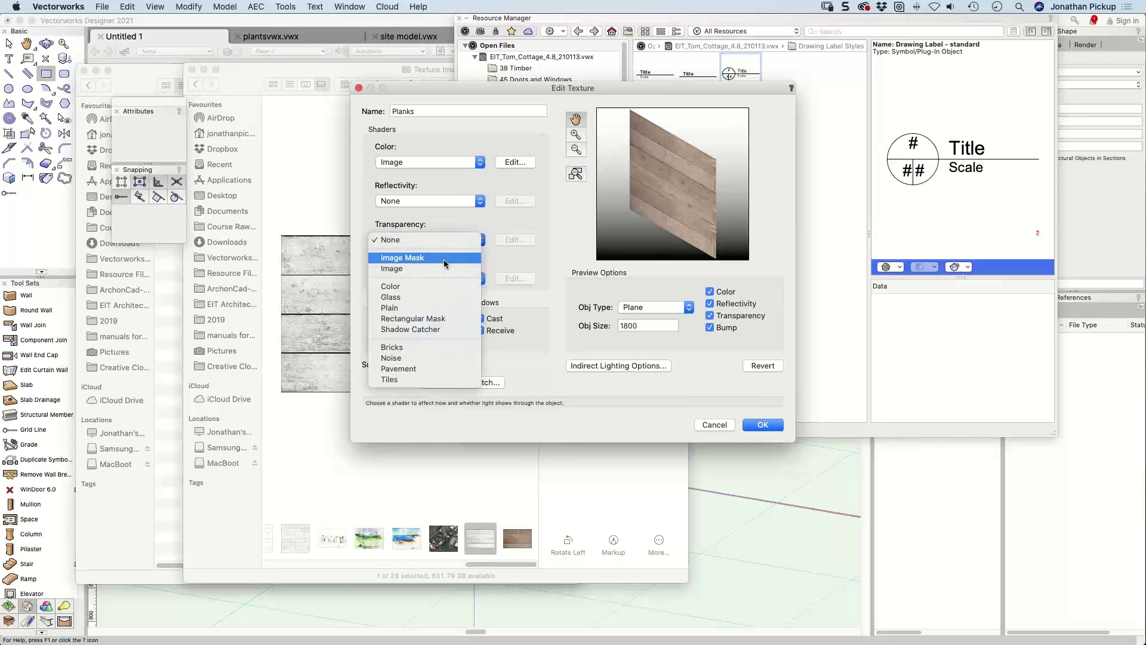
pyautogui.click(444, 261)
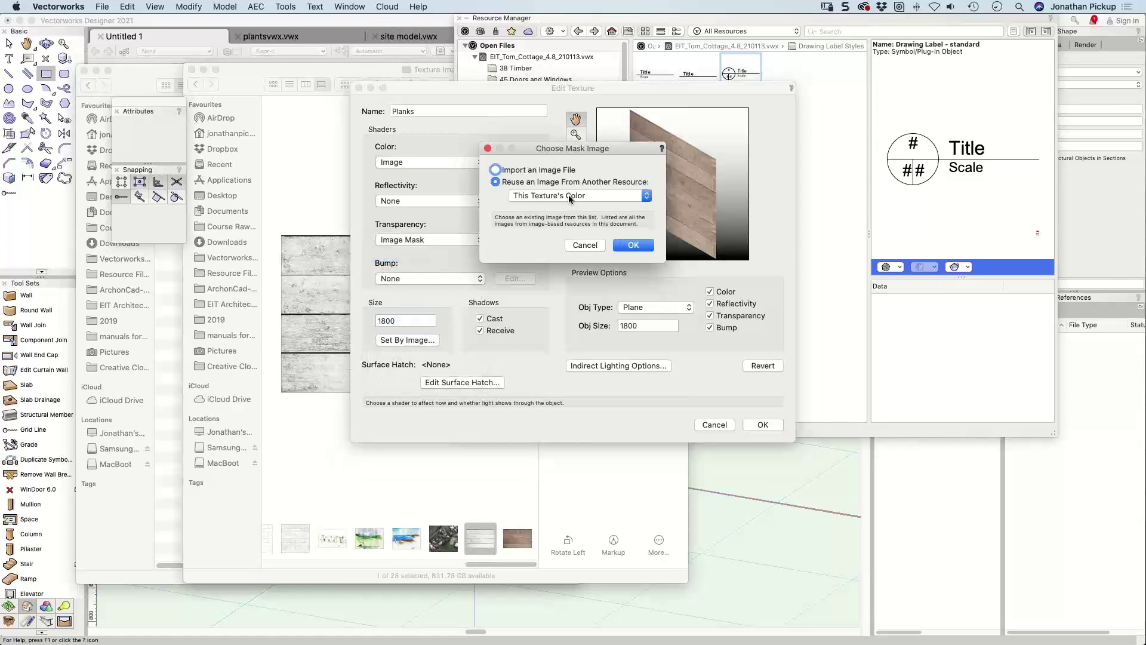
pyautogui.click(569, 197)
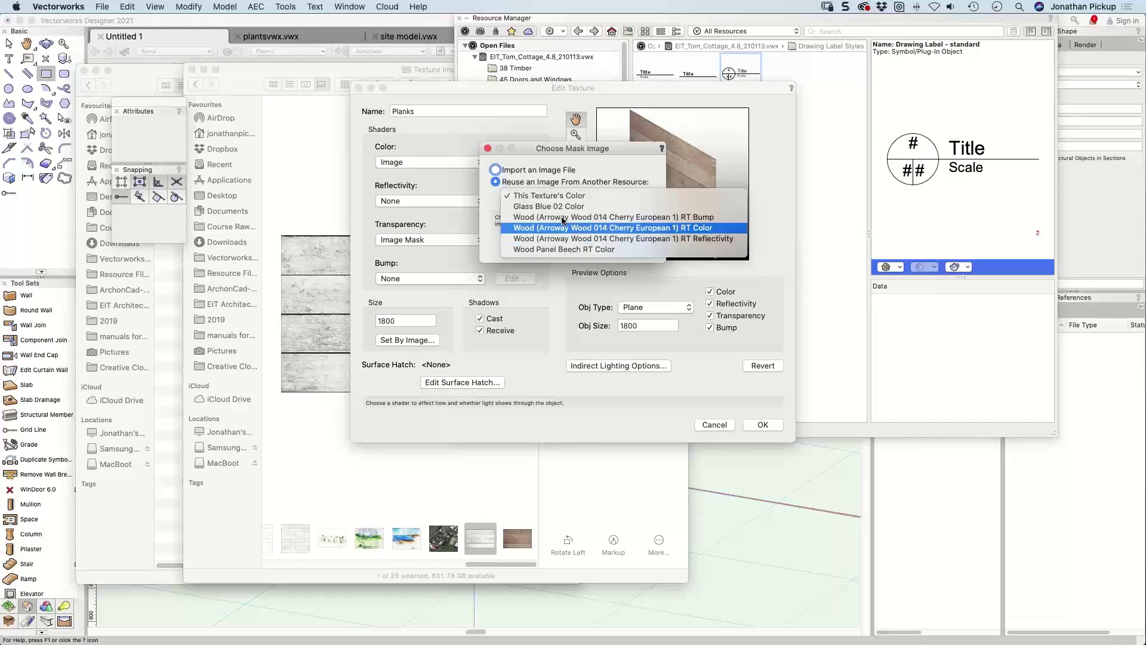
pyautogui.click(525, 170)
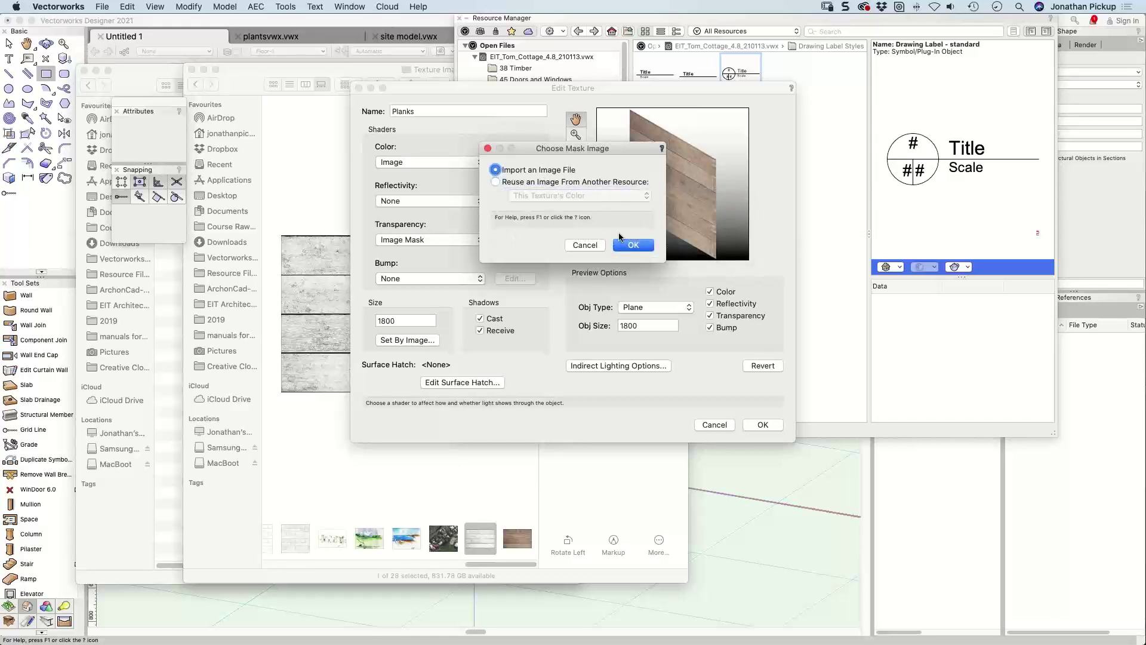
pyautogui.click(622, 244)
pyautogui.click(169, 355)
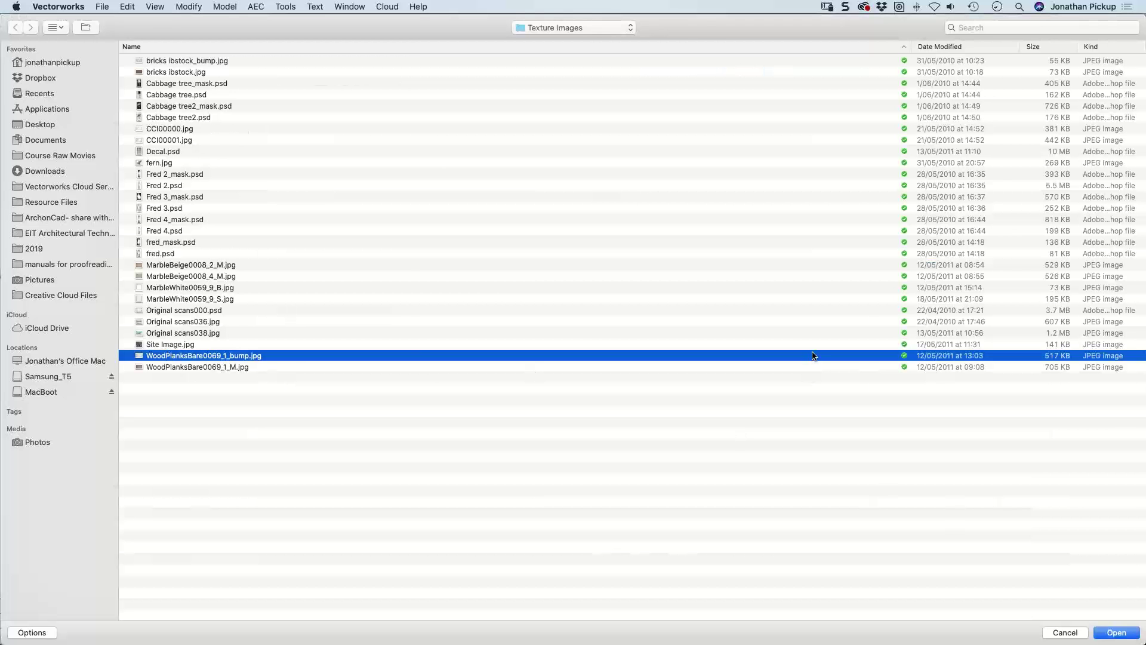
pyautogui.press('Return')
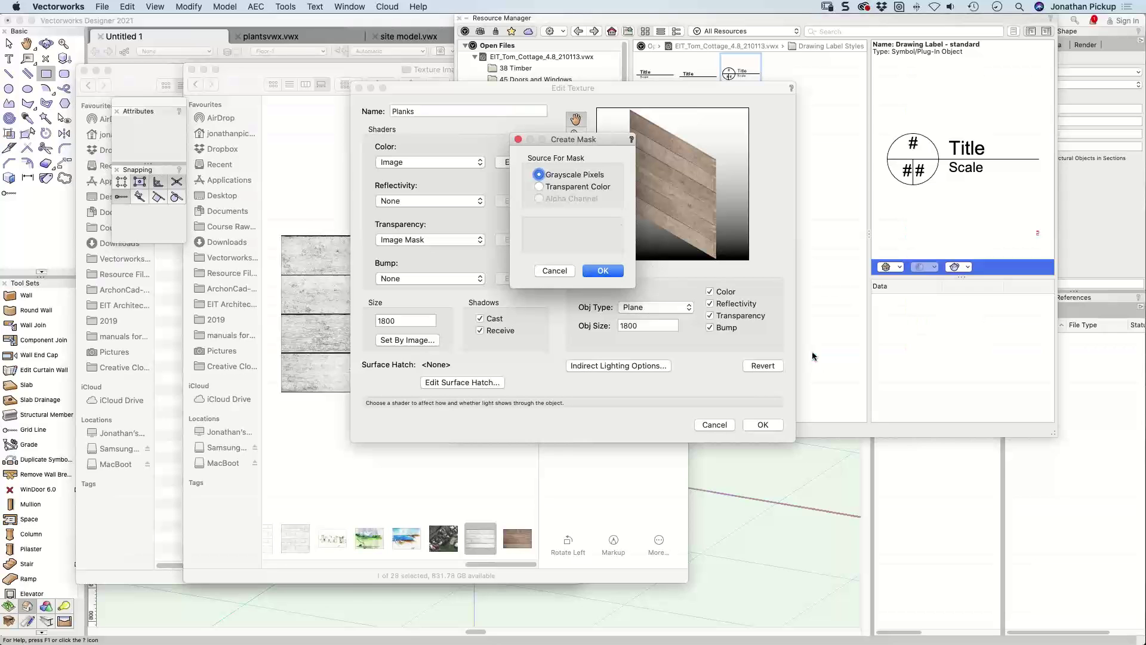
# Step: Create a transparent color mask from black (Licorice) with a wider color matching tolerance, and reset the Planks transparency to None
pyautogui.click(570, 188)
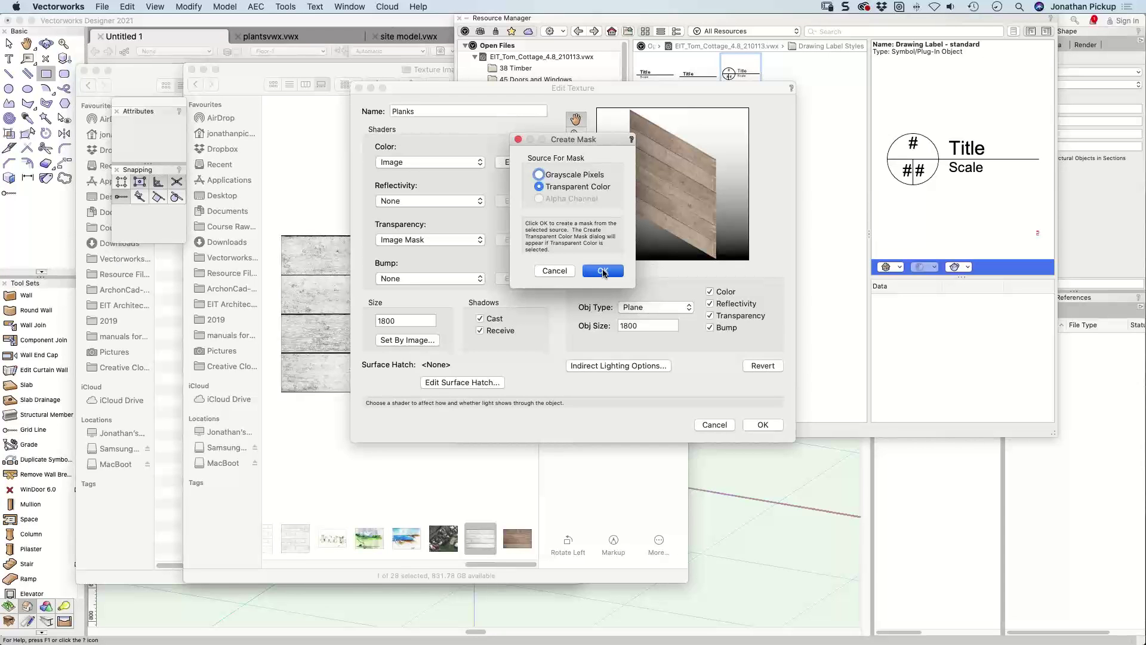
pyautogui.click(602, 271)
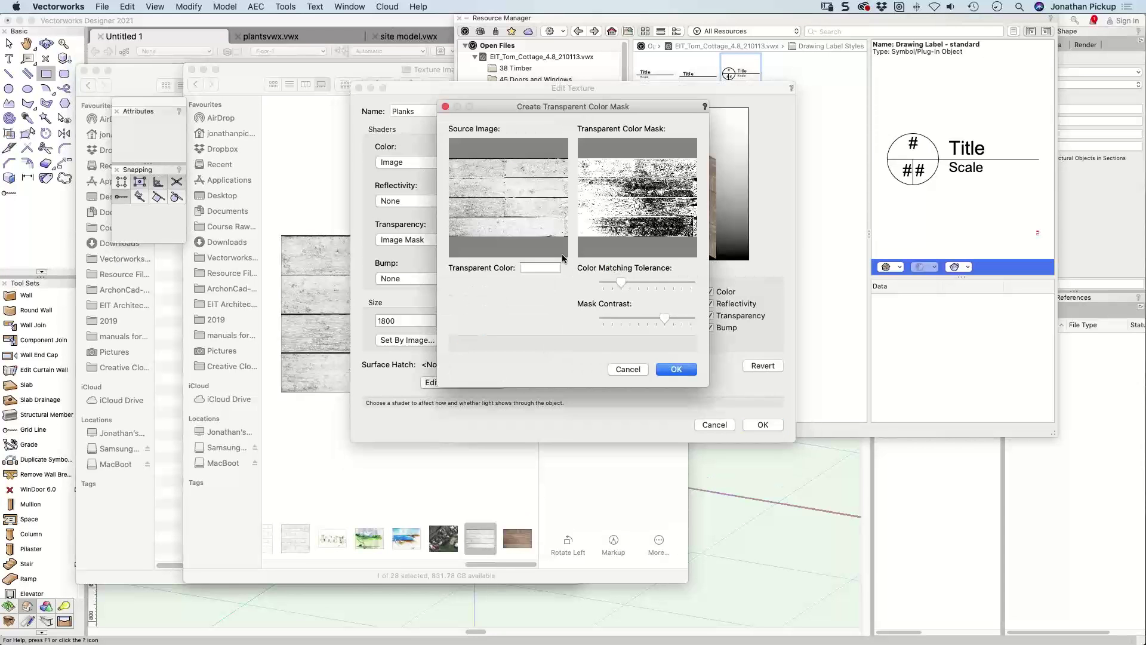
pyautogui.click(546, 267)
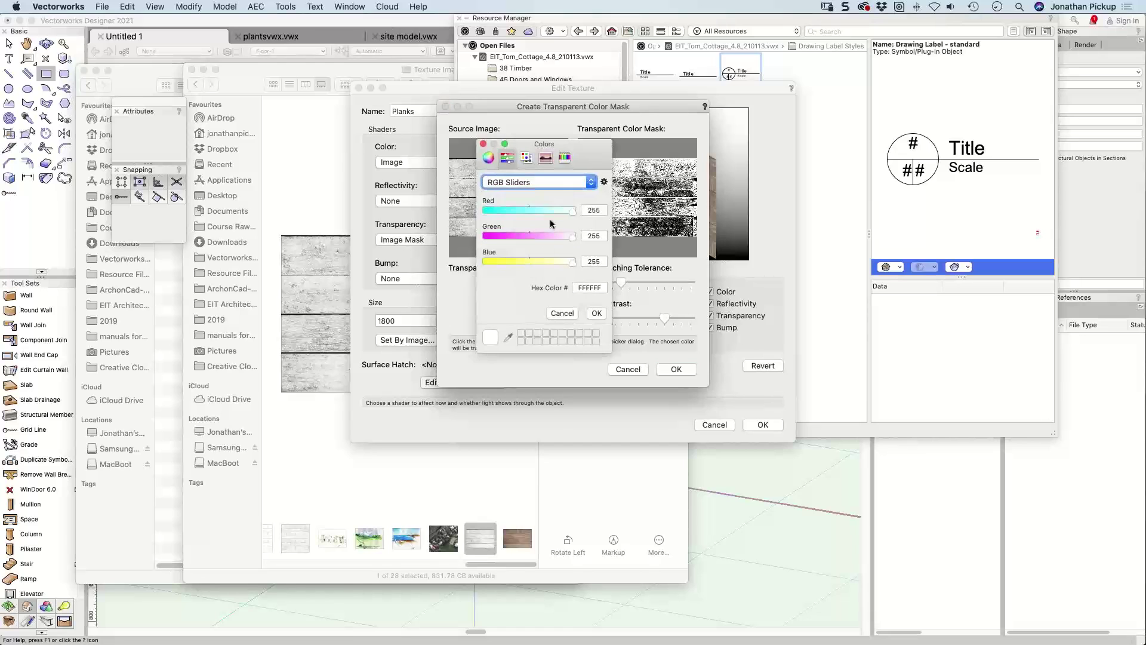
pyautogui.click(578, 182)
pyautogui.click(564, 157)
pyautogui.click(483, 203)
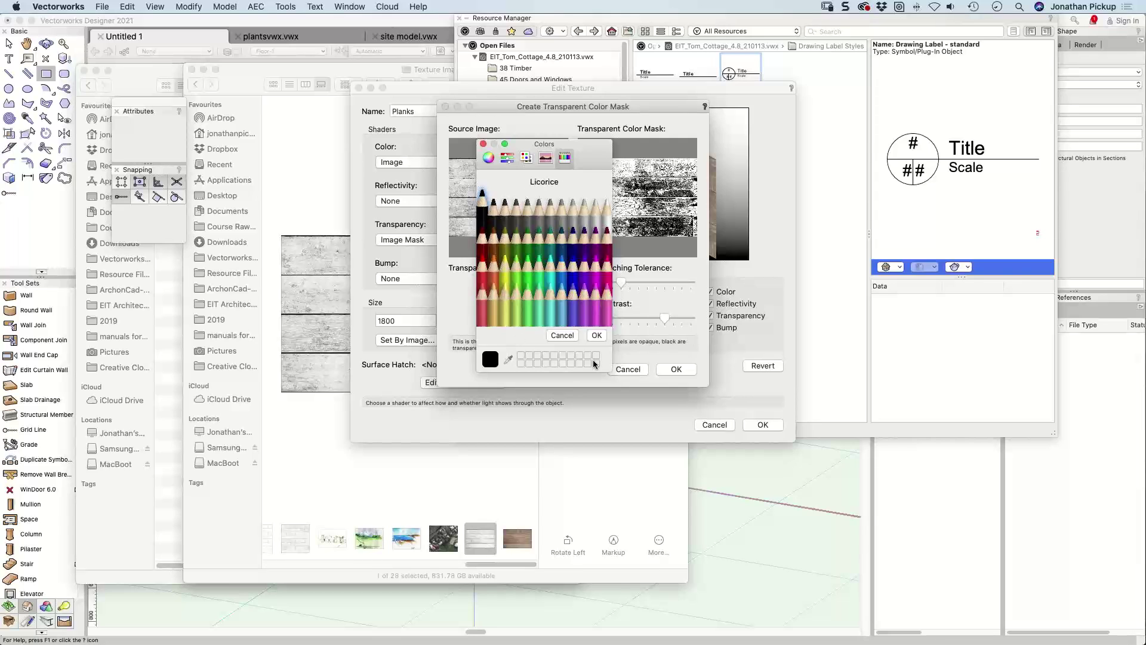
pyautogui.click(595, 336)
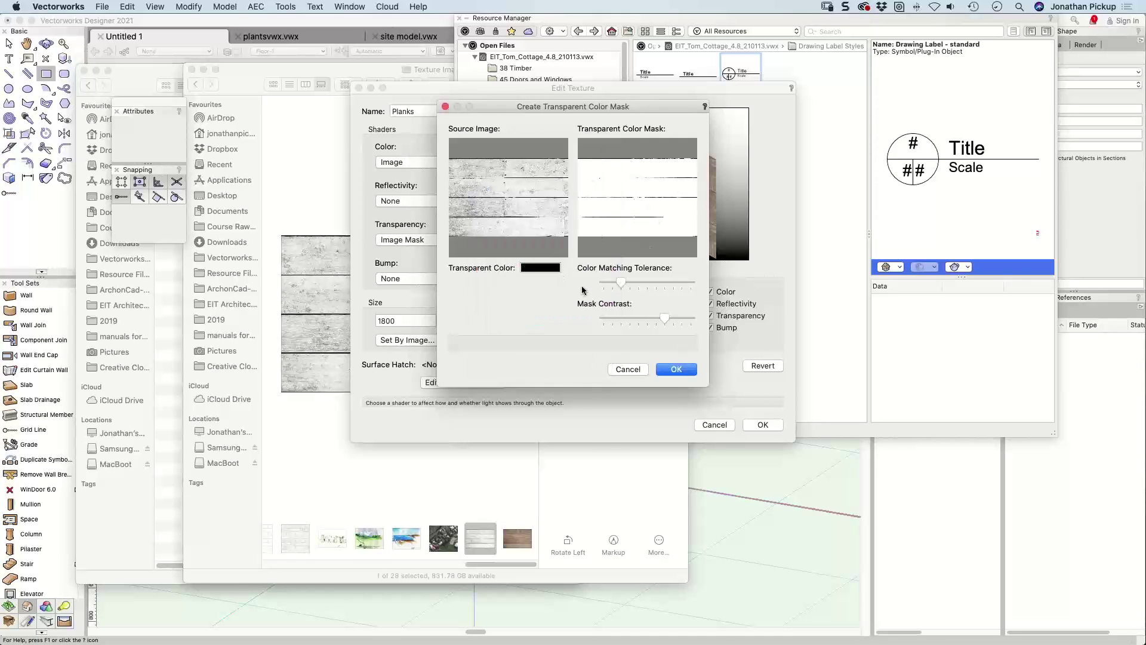
pyautogui.moveTo(619, 283); pyautogui.dragTo(659, 283)
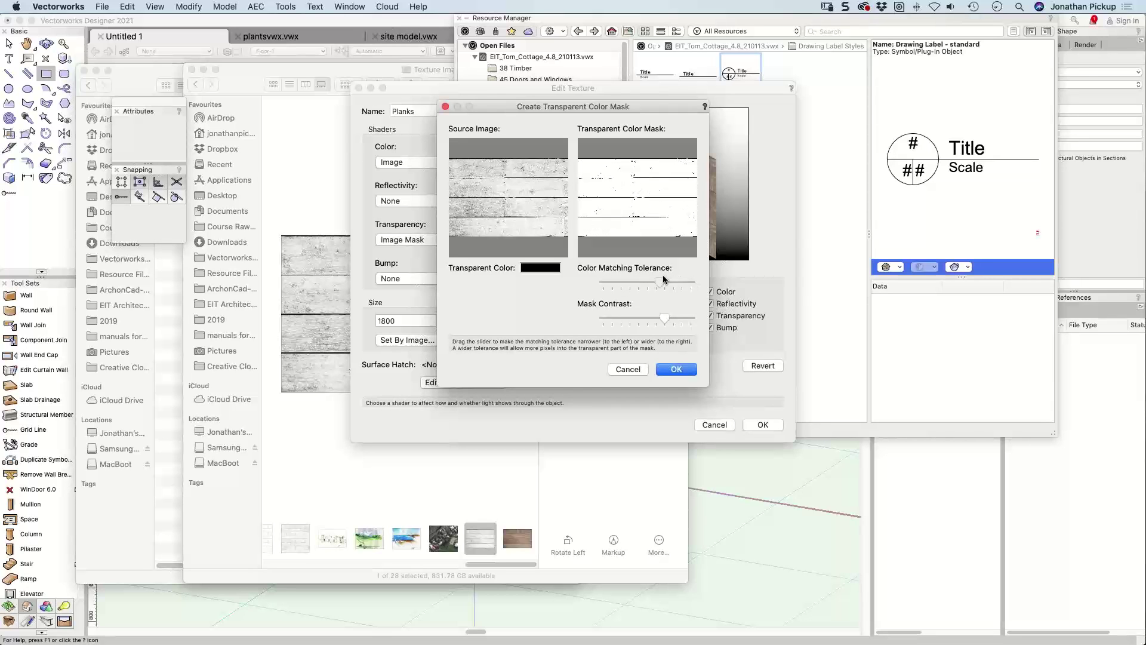
pyautogui.click(673, 369)
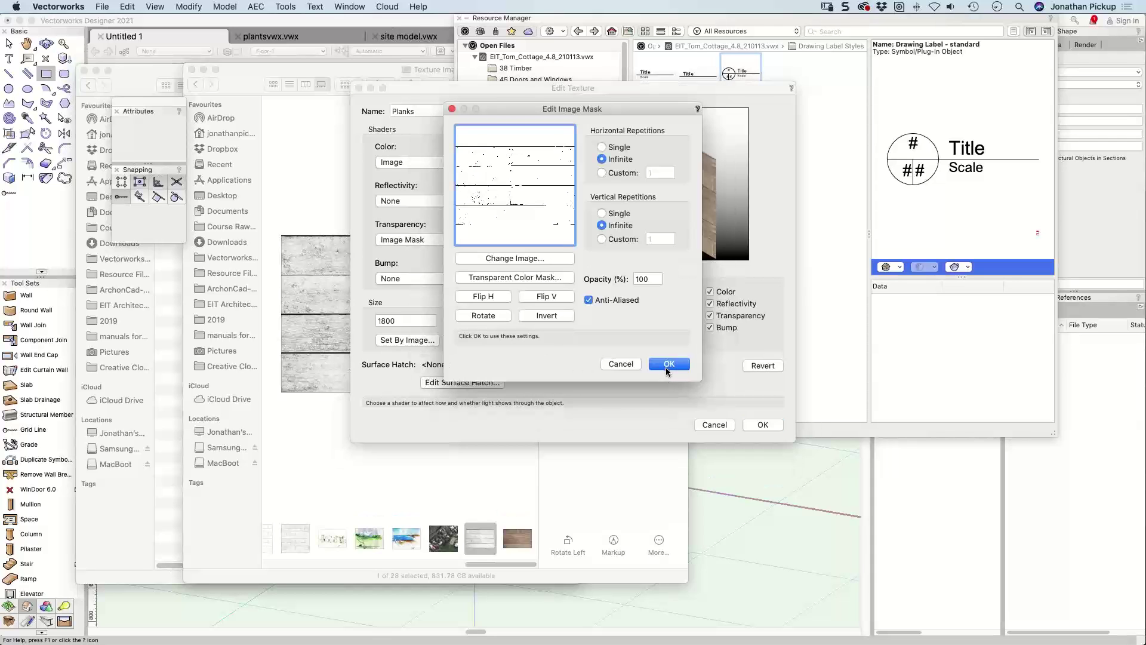
pyautogui.click(665, 366)
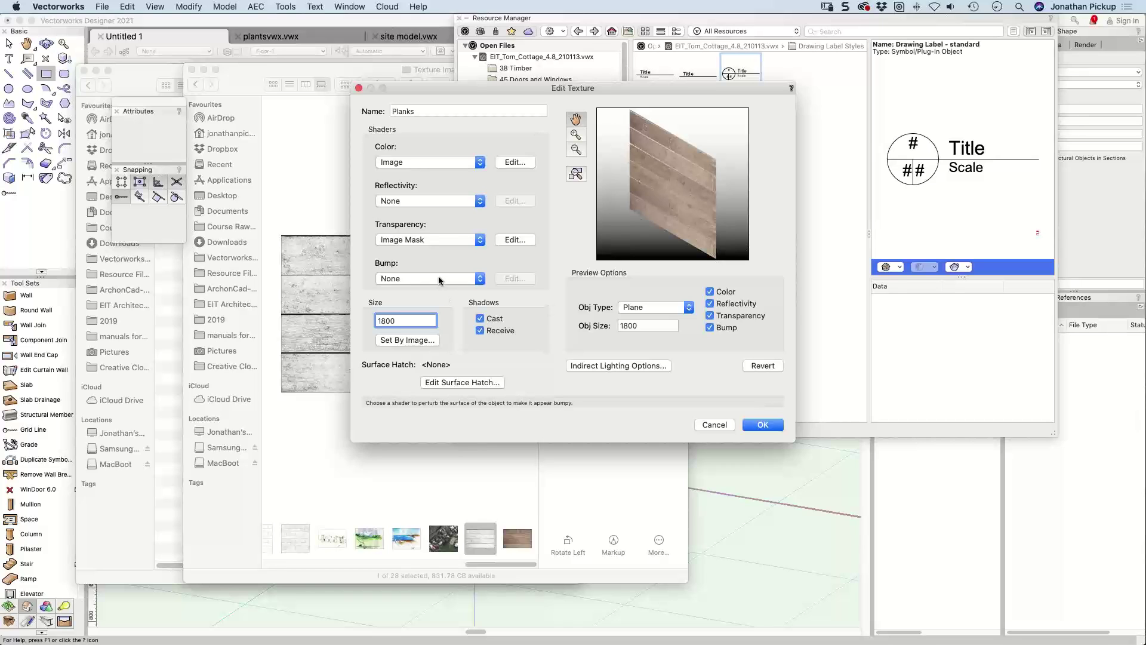
pyautogui.click(481, 239)
pyautogui.click(469, 222)
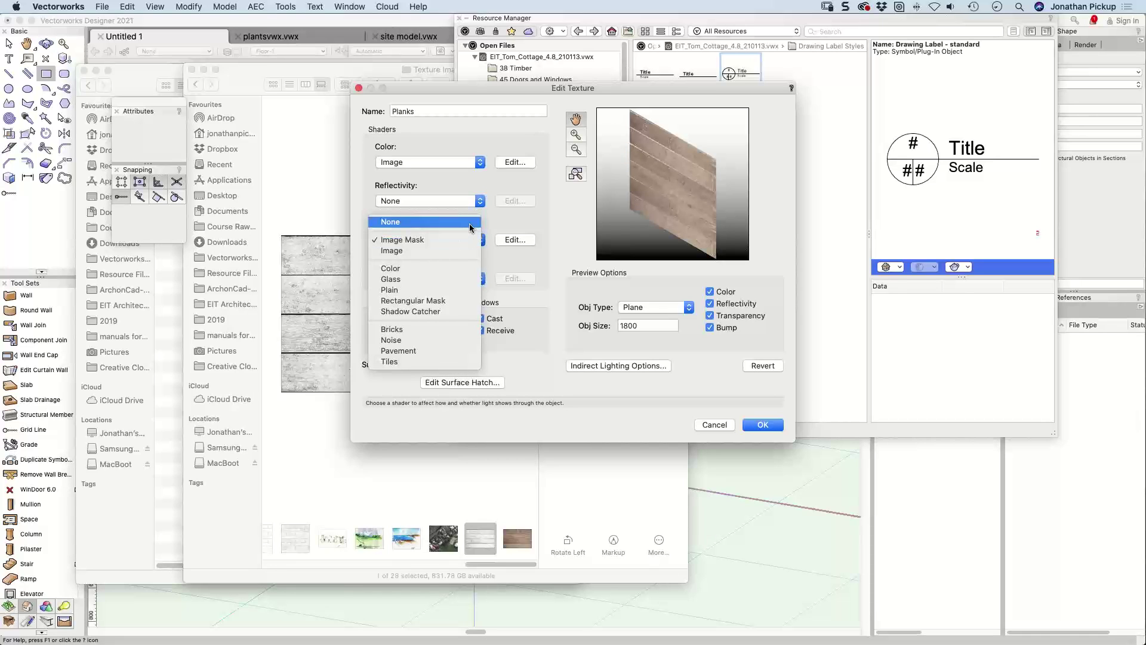
# Step: Set the Planks texture's bump shader to Image using the grey wood planks bump image
pyautogui.click(445, 270)
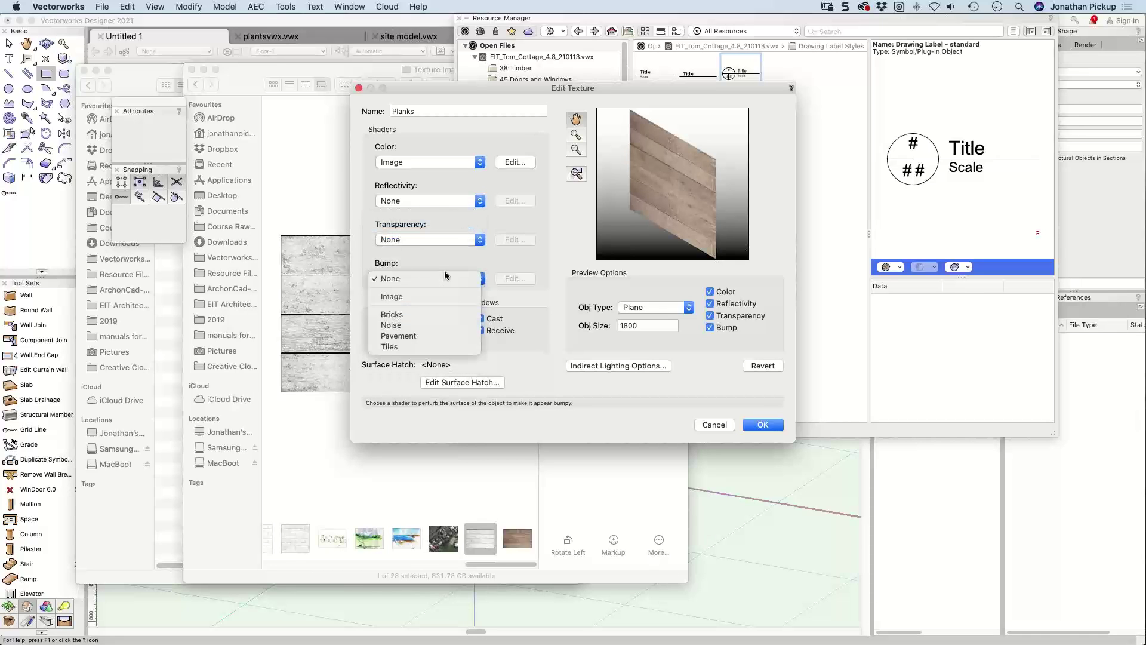
pyautogui.click(439, 292)
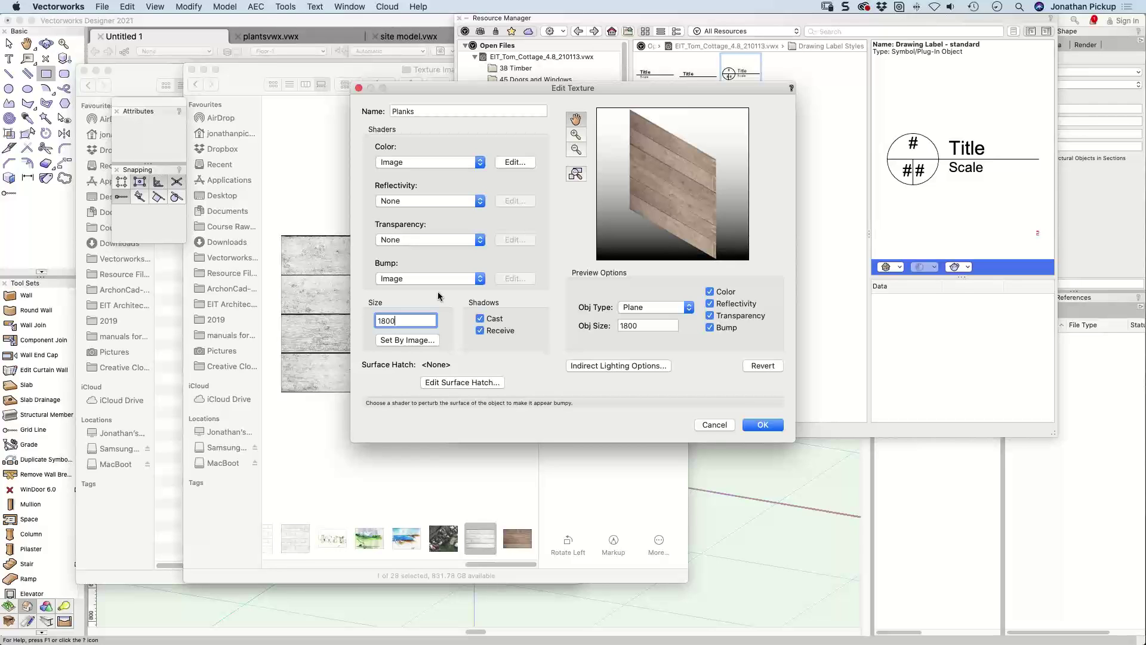
pyautogui.click(634, 246)
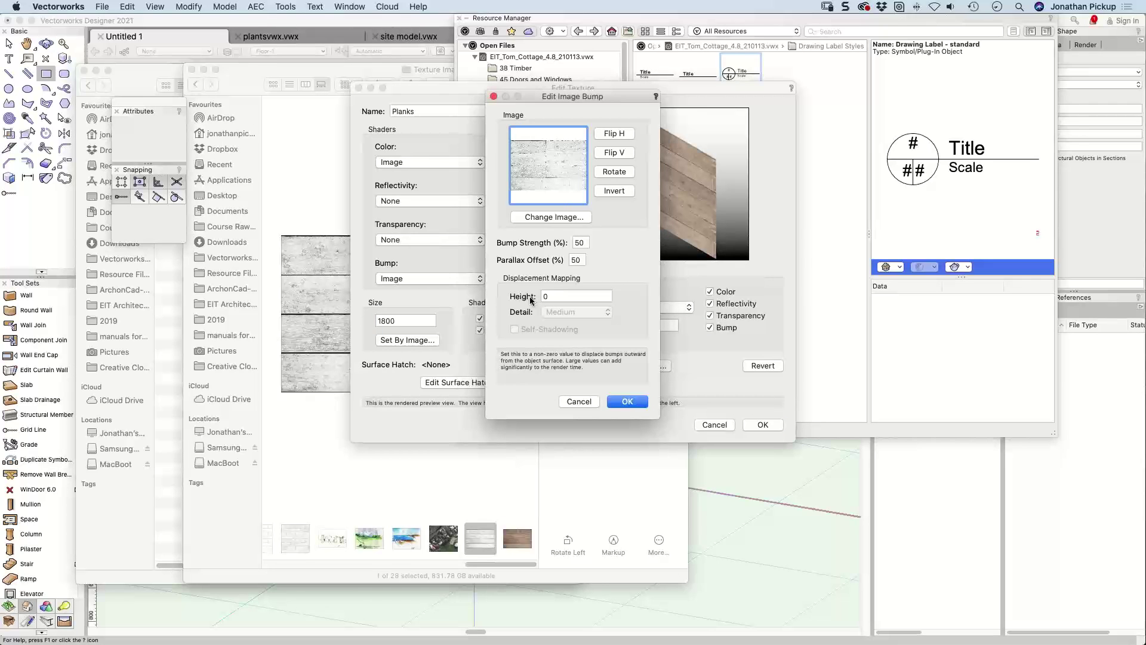
# Step: Set the bump's displacement mapping height to 12 and accept the Planks texture settings
pyautogui.click(556, 299)
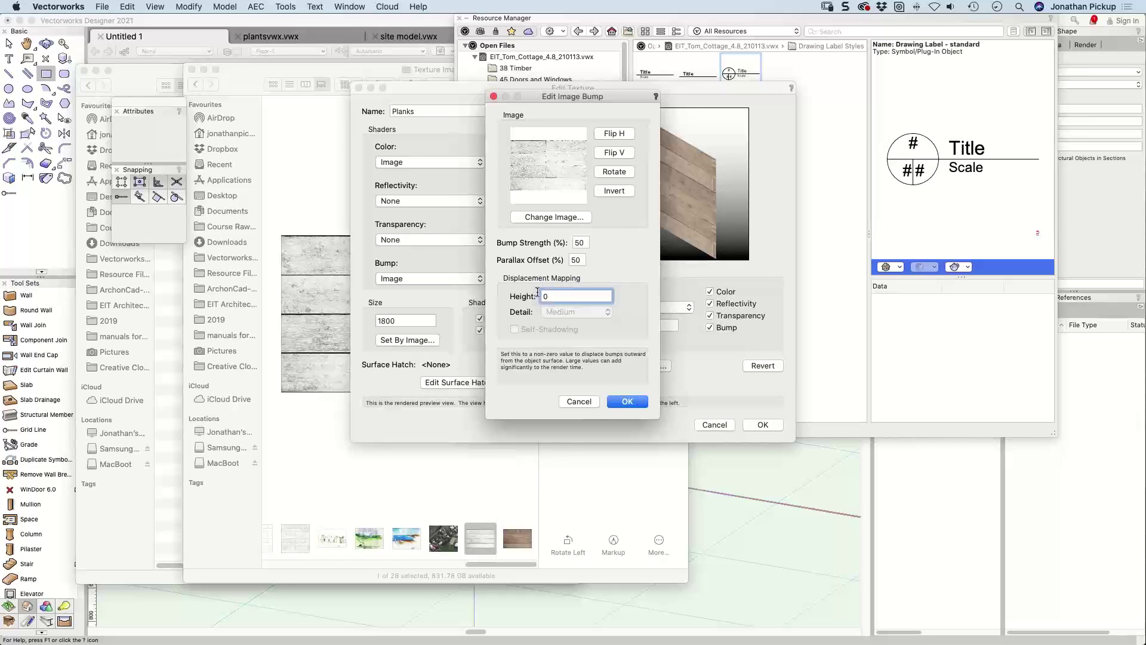
pyautogui.write('12')
pyautogui.press('Tab')
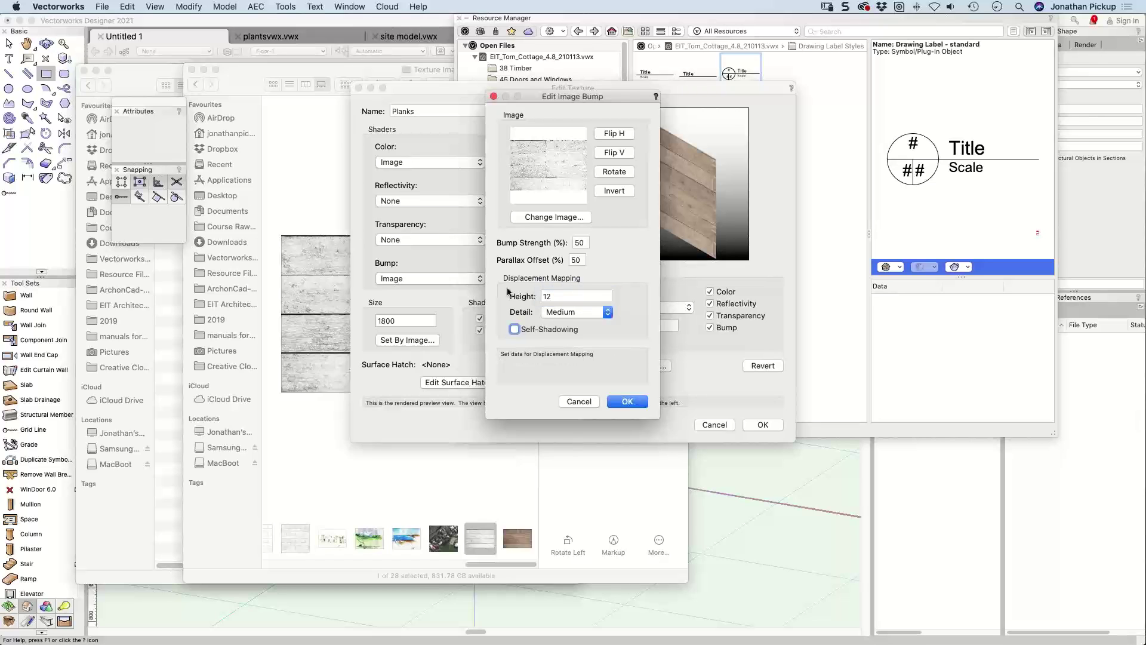
pyautogui.click(538, 333)
pyautogui.click(629, 401)
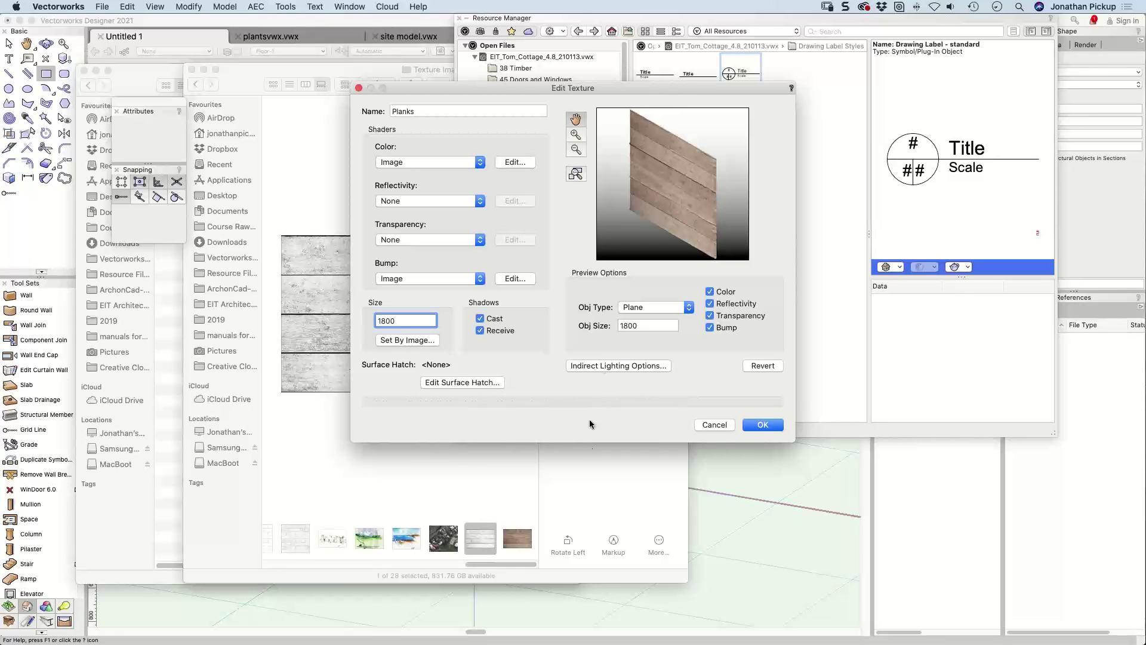
pyautogui.click(762, 424)
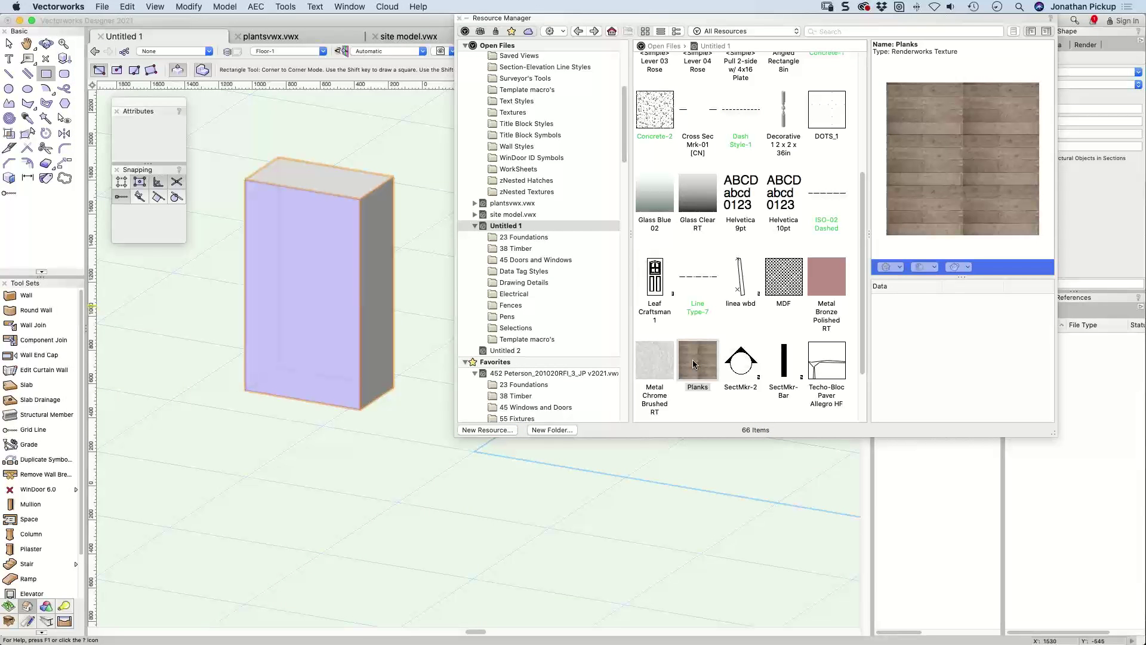
# Step: Apply the Planks texture to the extruded box and render a close-up in Final Quality Renderworks
pyautogui.scroll(5, 306, 301)
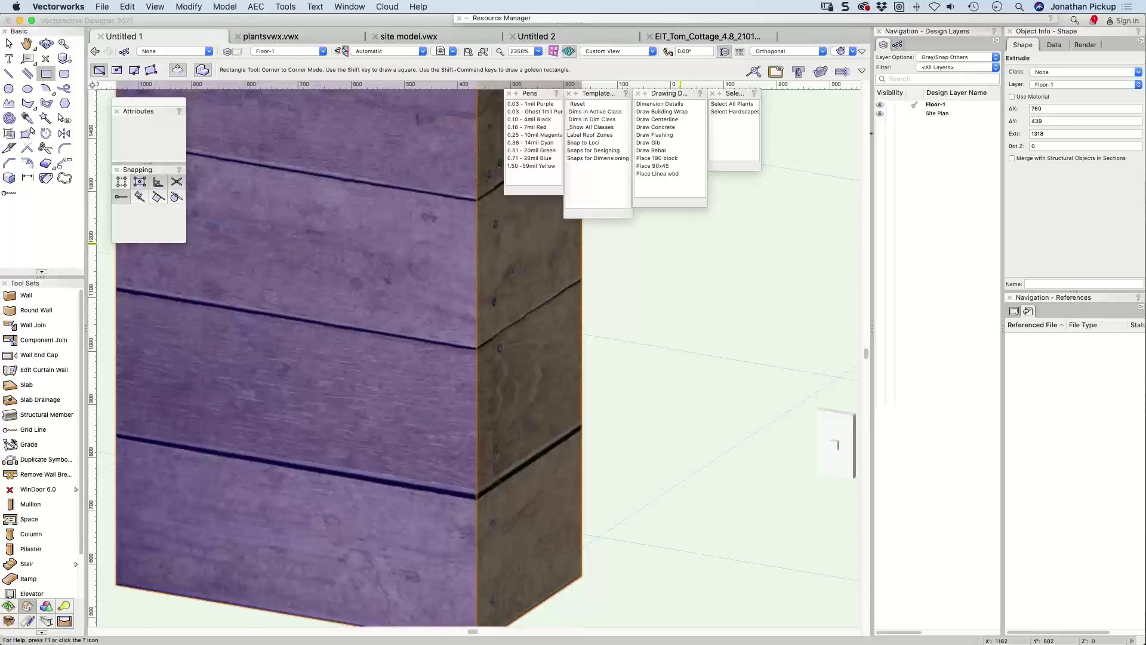
pyautogui.click(853, 51)
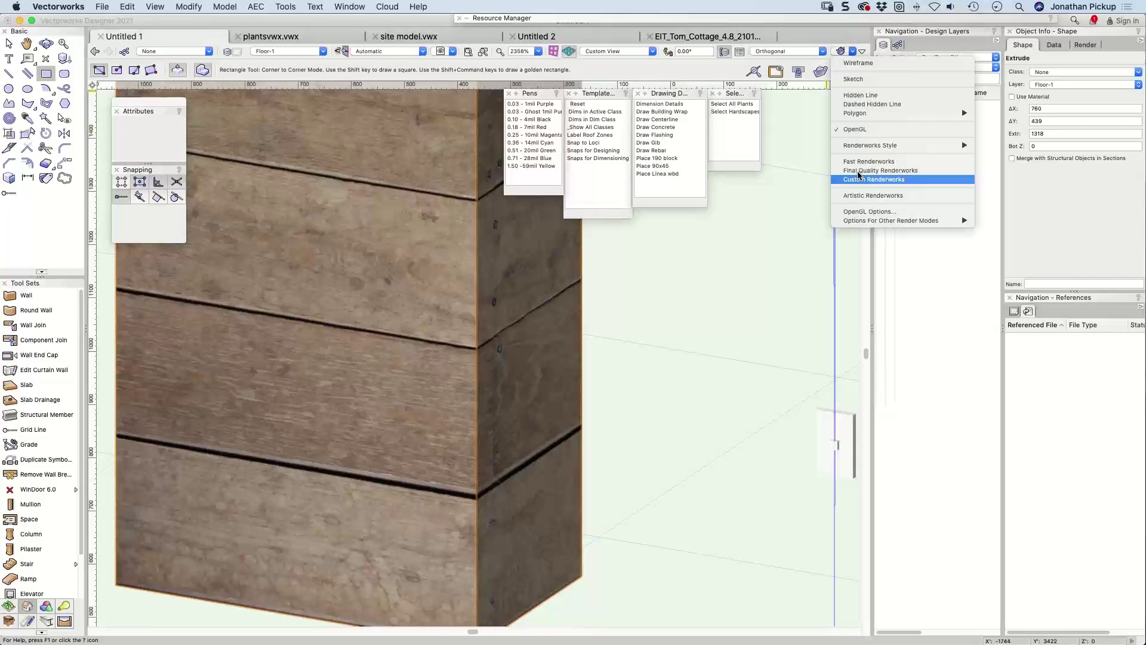
pyautogui.click(858, 169)
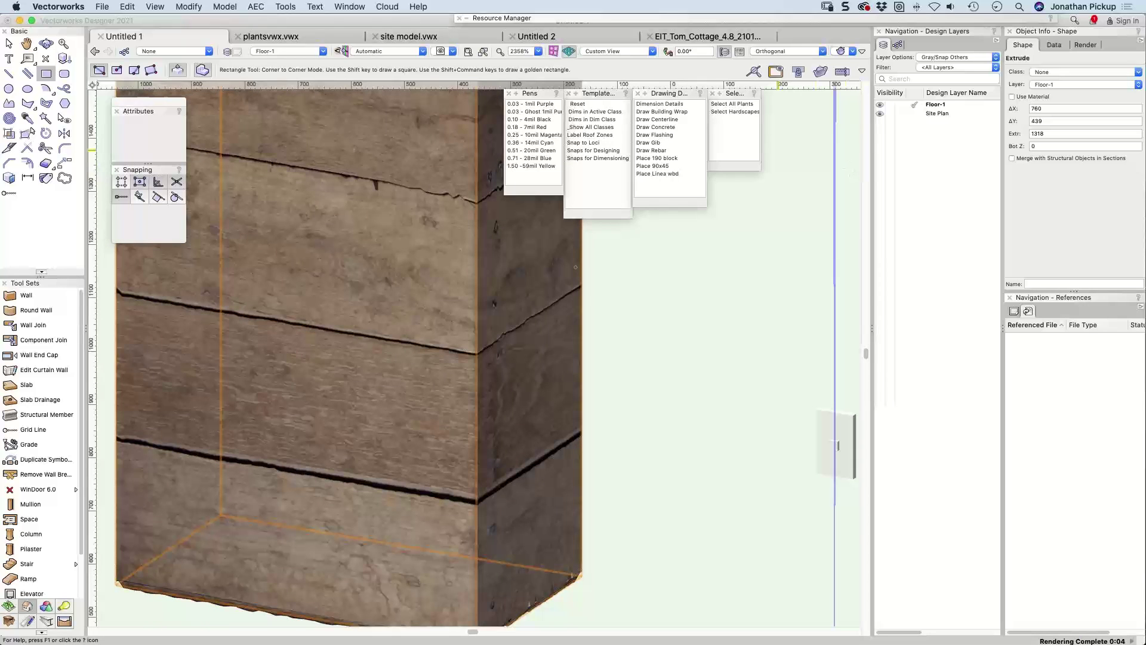
# Step: Render the close-up of the planked box again in Custom Renderworks mode
pyautogui.press('h')
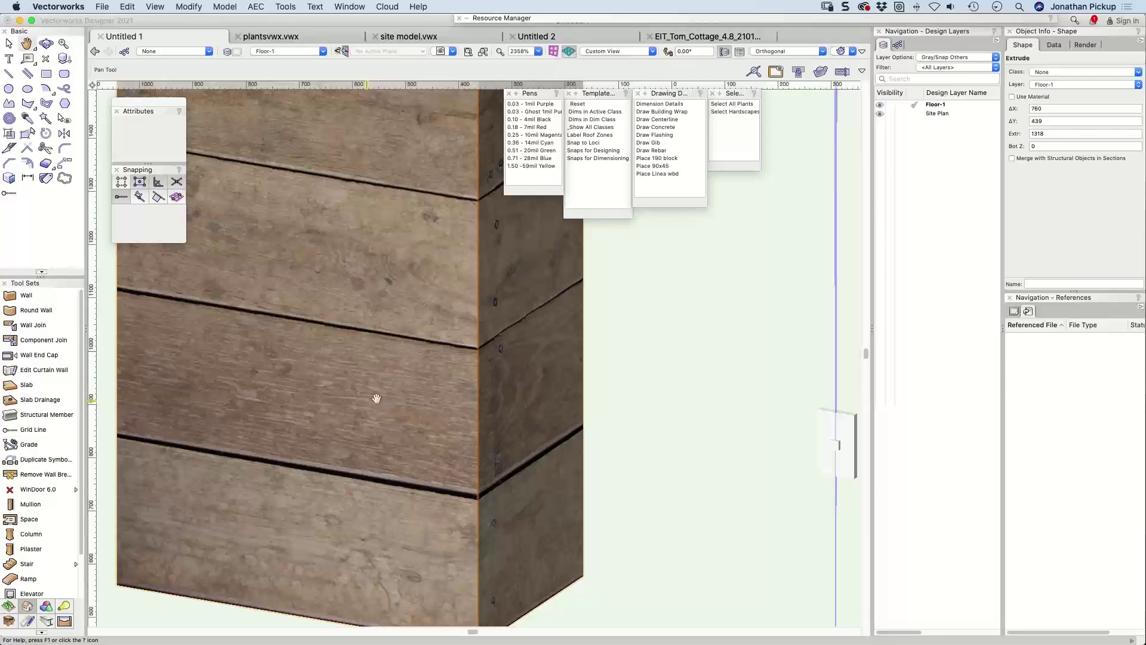
pyautogui.moveTo(376, 398); pyautogui.dragTo(384, 397)
pyautogui.click(852, 51)
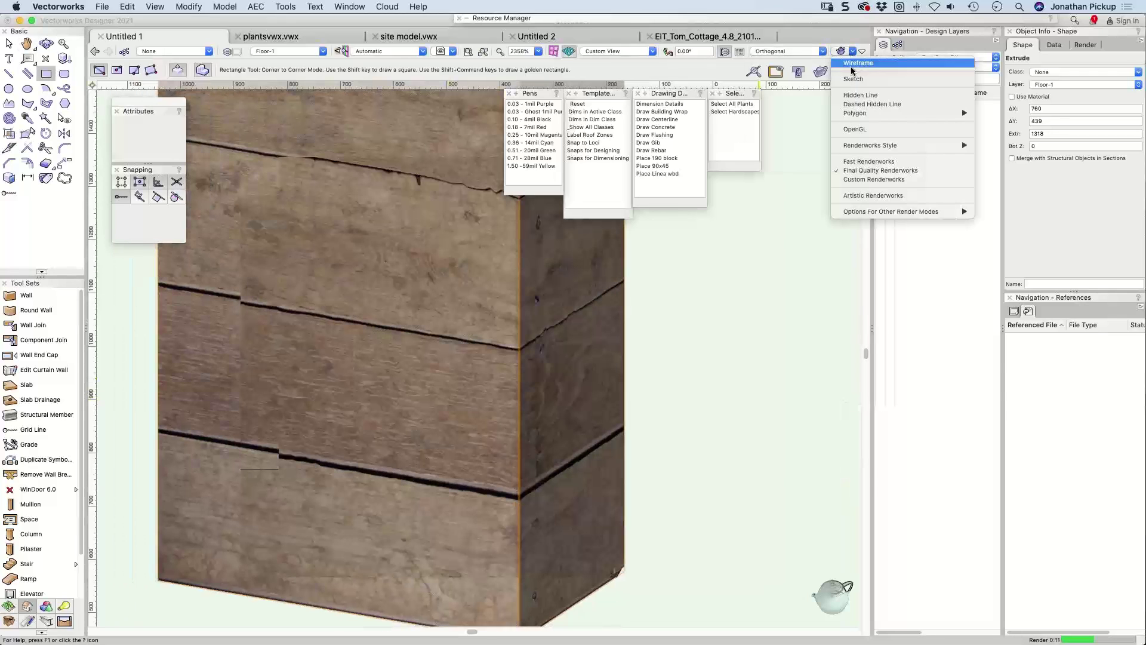
pyautogui.click(861, 178)
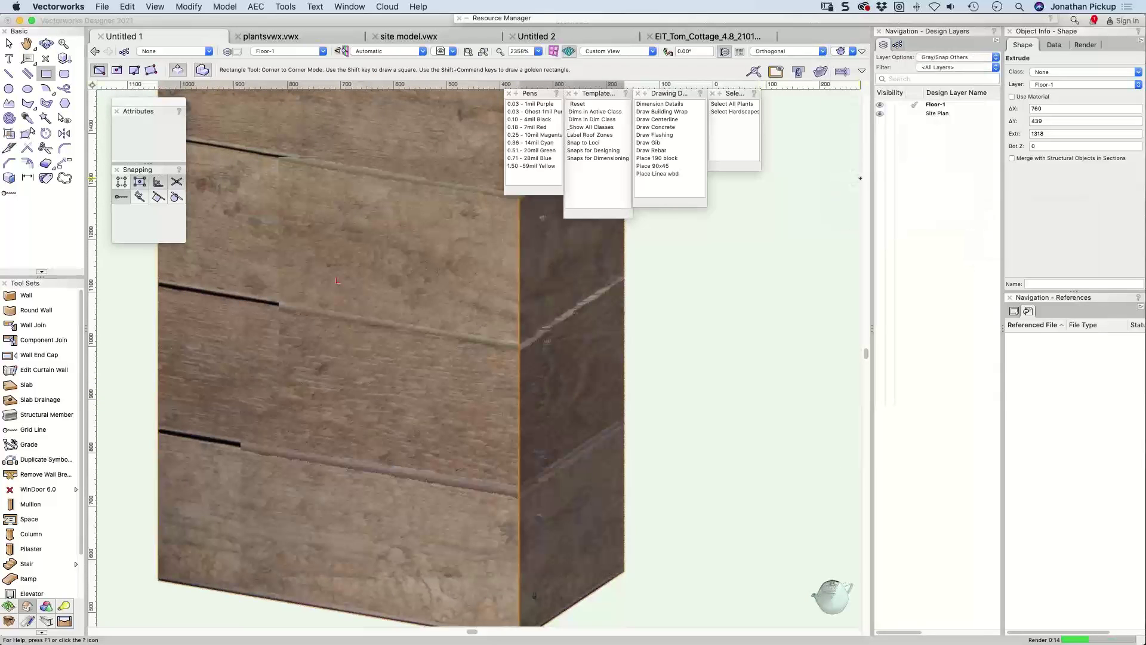
# Step: Adjust the Custom Renderworks options and render the close-up of the planked box again
pyautogui.click(852, 51)
pyautogui.moveTo(879, 218)
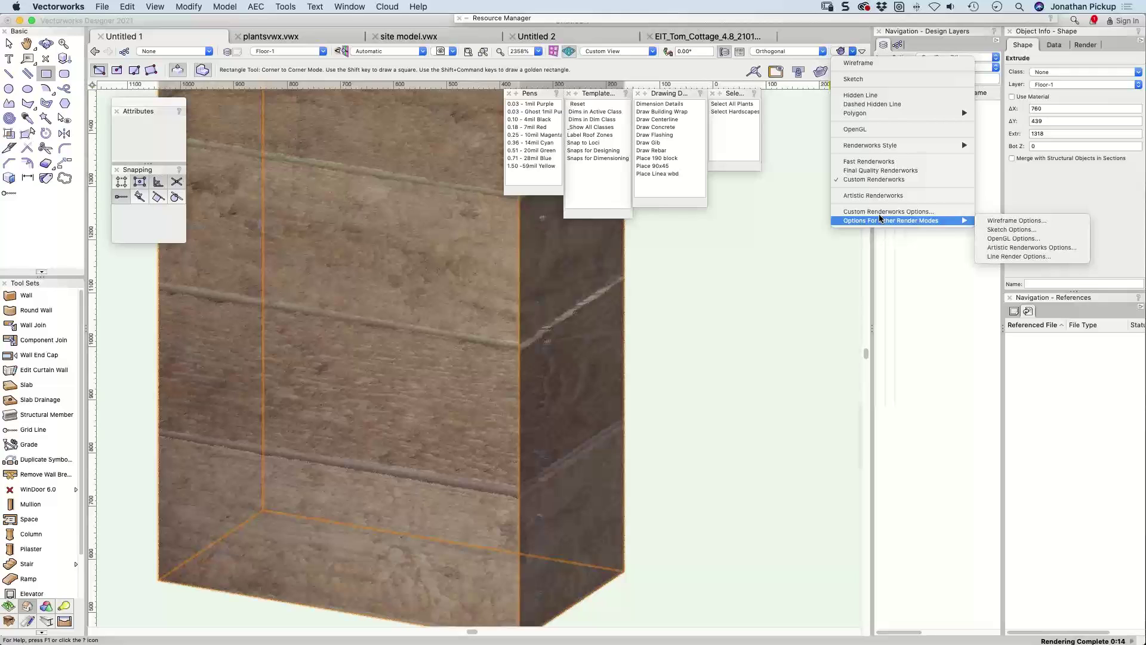
pyautogui.click(730, 330)
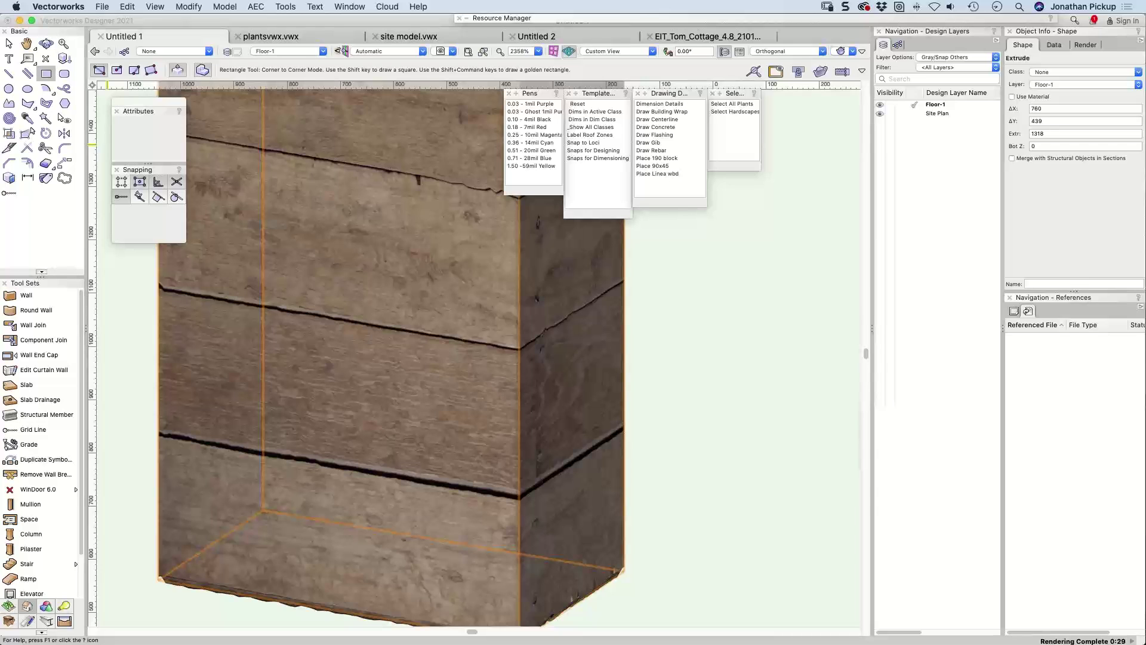
# Step: Open the Resource Manager on archoncad library_2021.vwx and filter its resources to Renderworks Textures
pyautogui.click(501, 18)
pyautogui.click(537, 302)
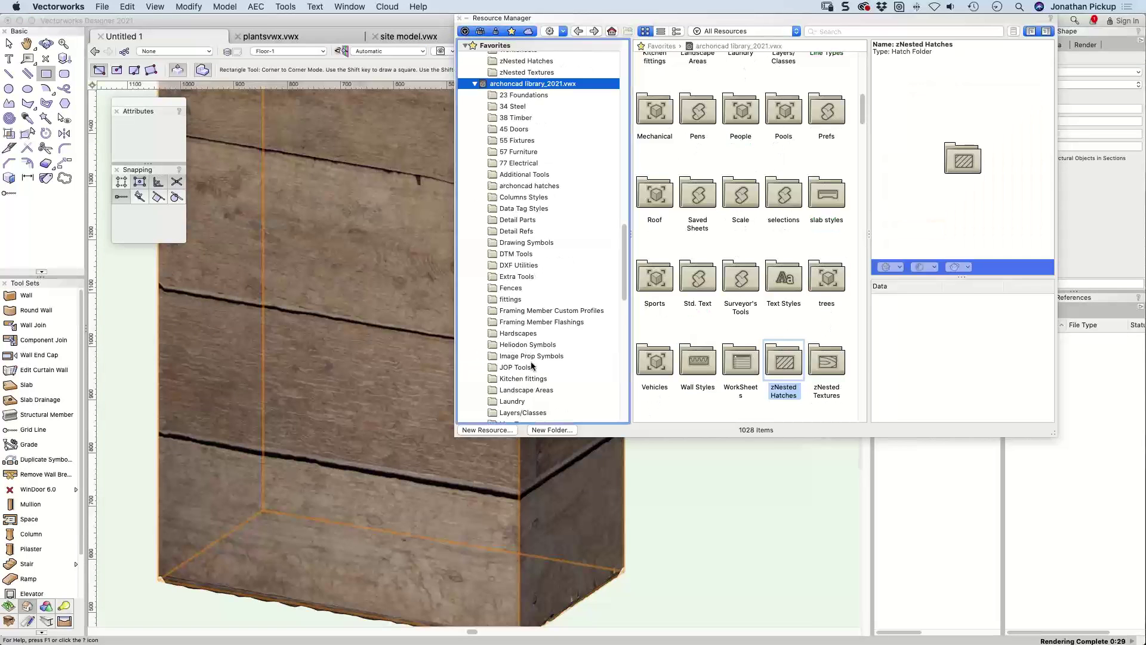
pyautogui.scroll(-5, 533, 358)
pyautogui.scroll(2, 747, 251)
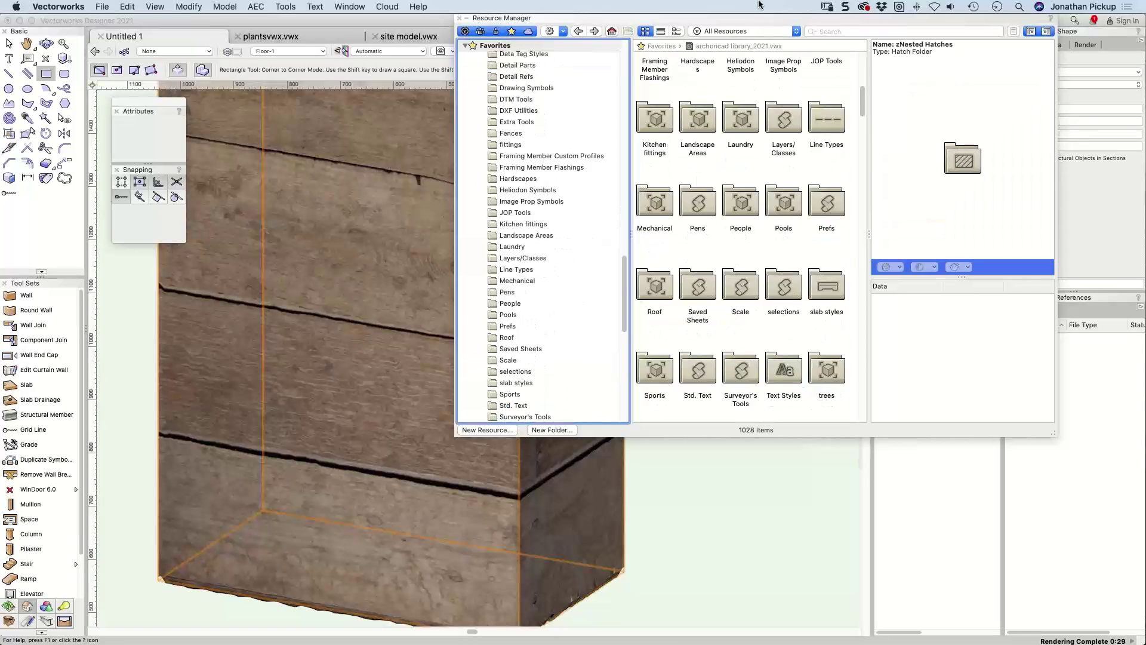
pyautogui.click(743, 31)
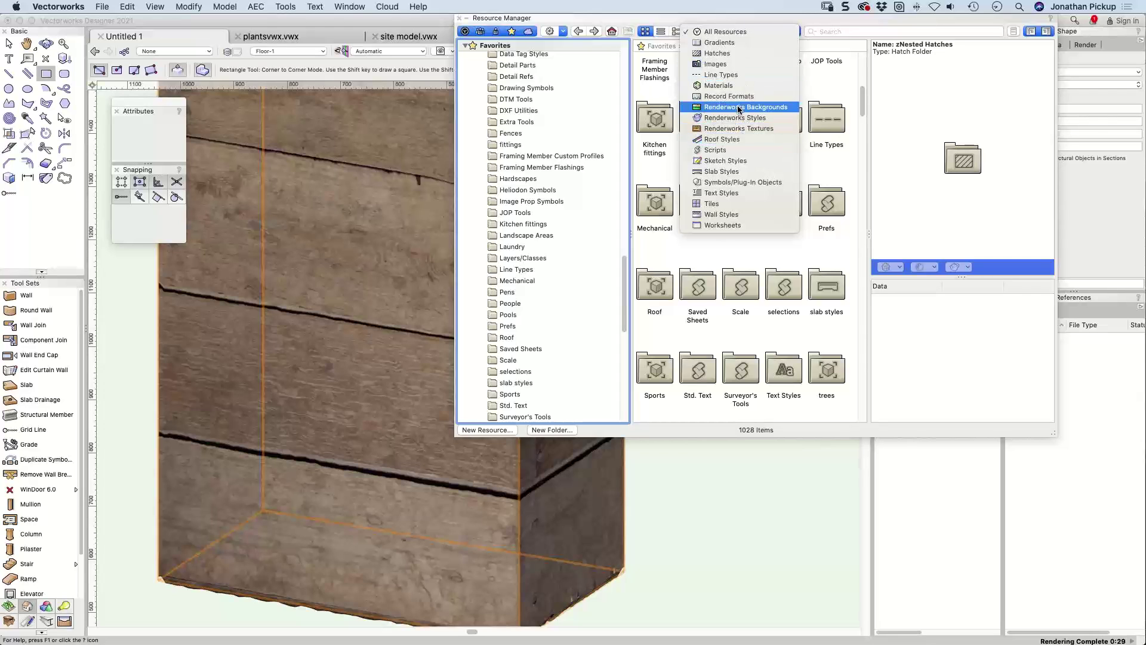
pyautogui.click(740, 127)
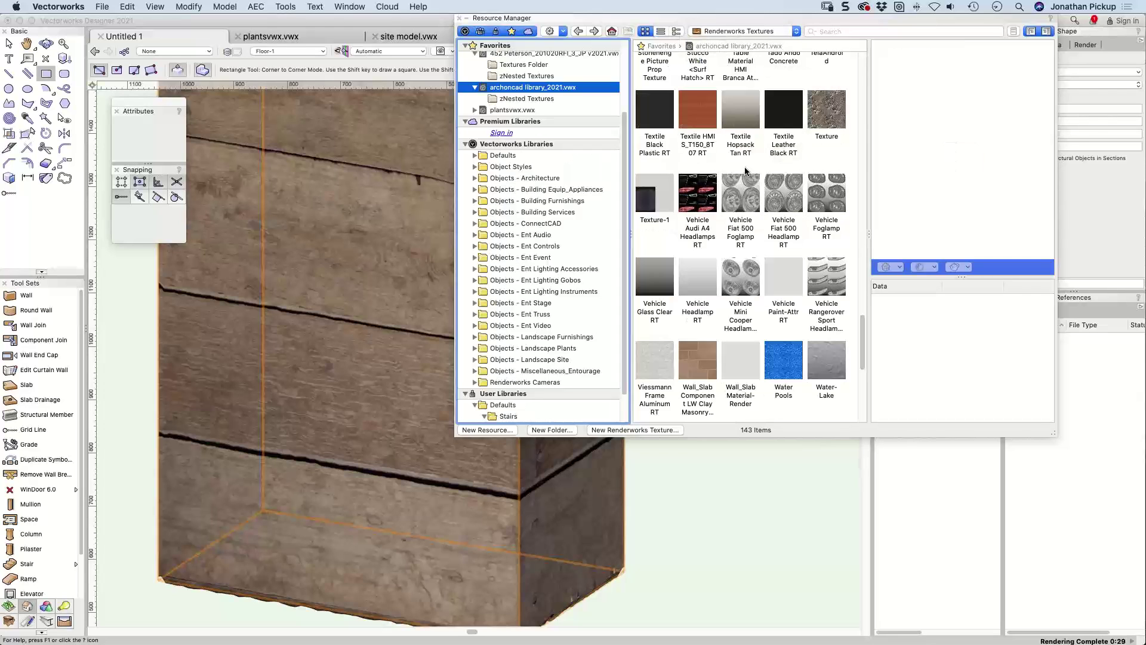
# Step: Apply the Brick 2 texture from the archoncad library to the extruded box
pyautogui.scroll(5, 759, 185)
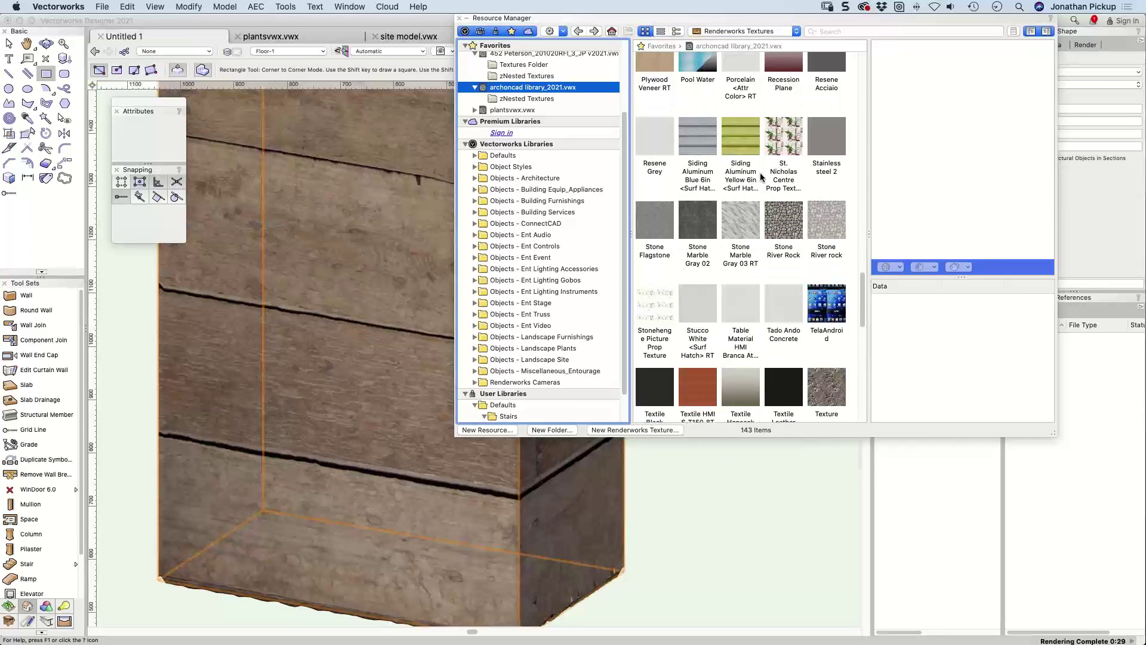
pyautogui.scroll(10, 762, 177)
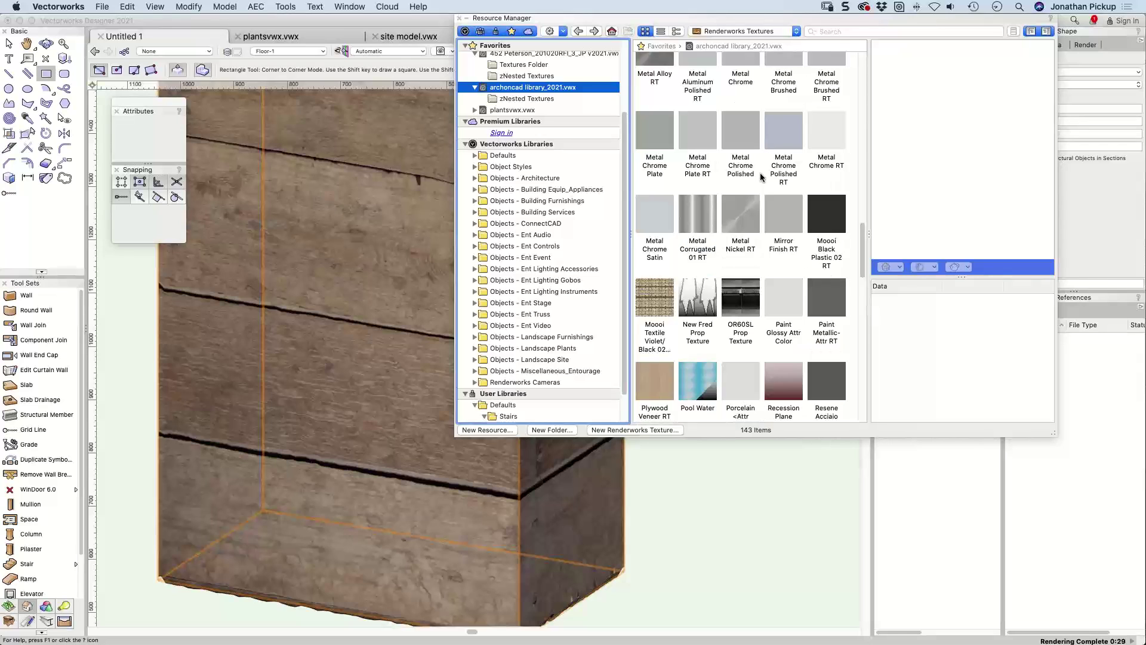
pyautogui.scroll(5, 761, 176)
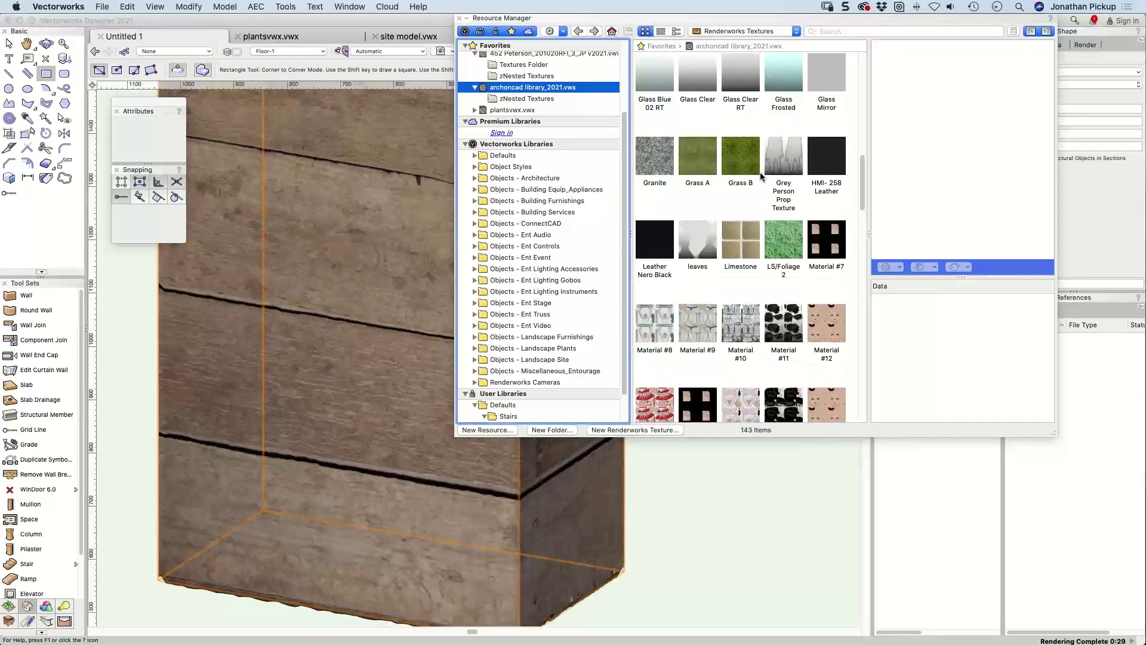
pyautogui.scroll(8, 762, 177)
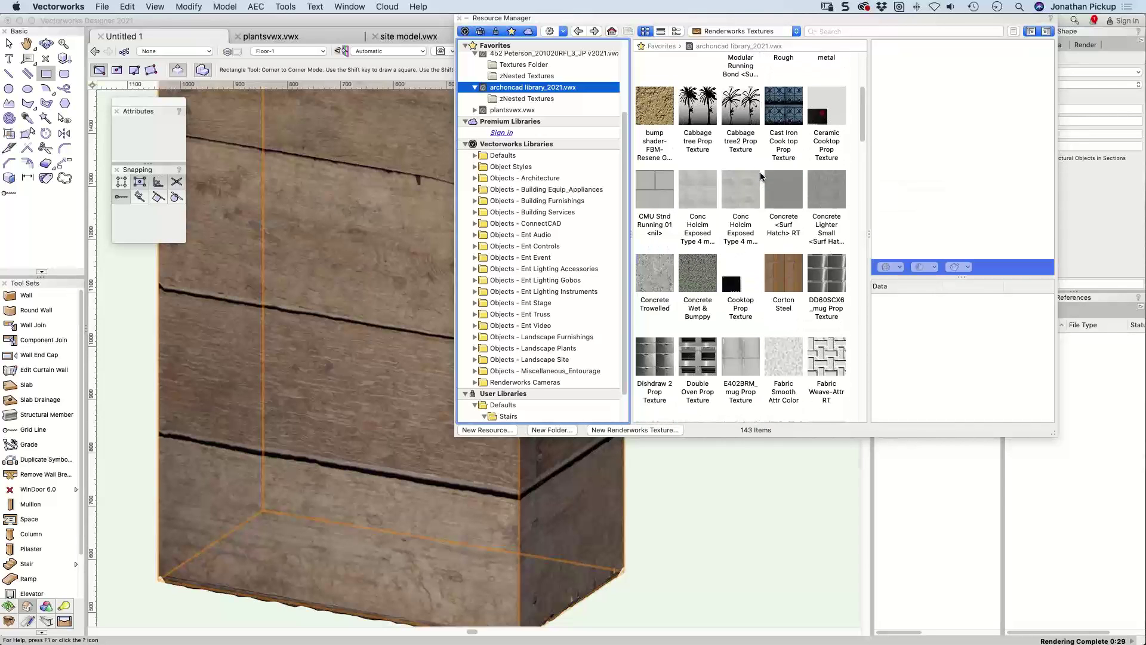
pyautogui.scroll(2, 761, 177)
pyautogui.scroll(2, 761, 177)
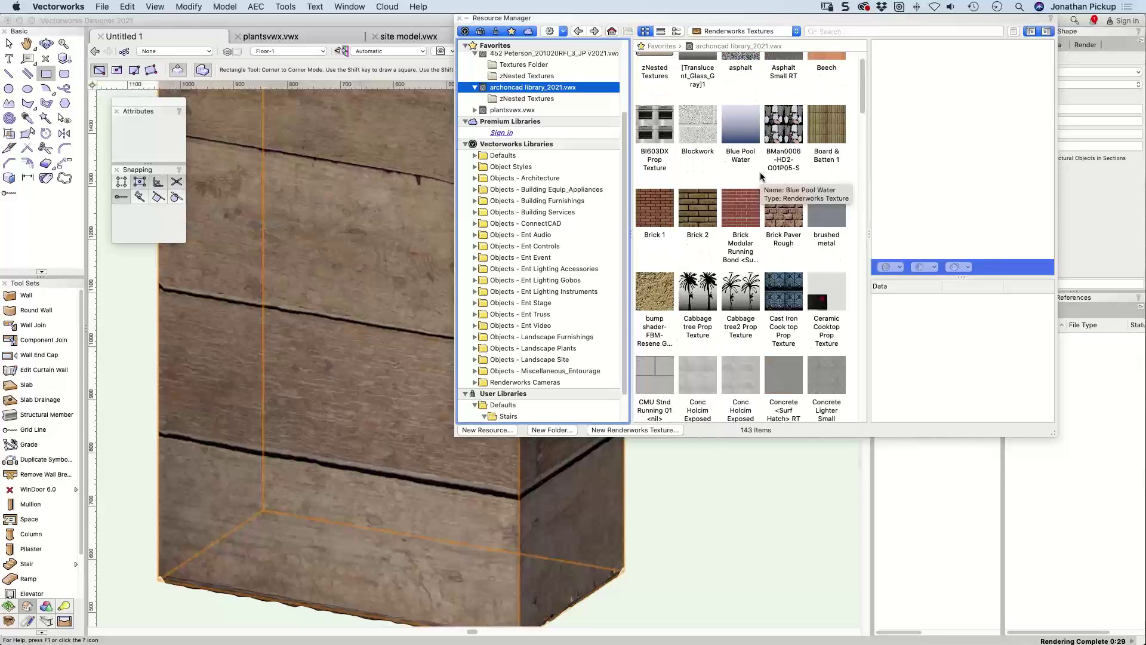
pyautogui.scroll(1, 761, 177)
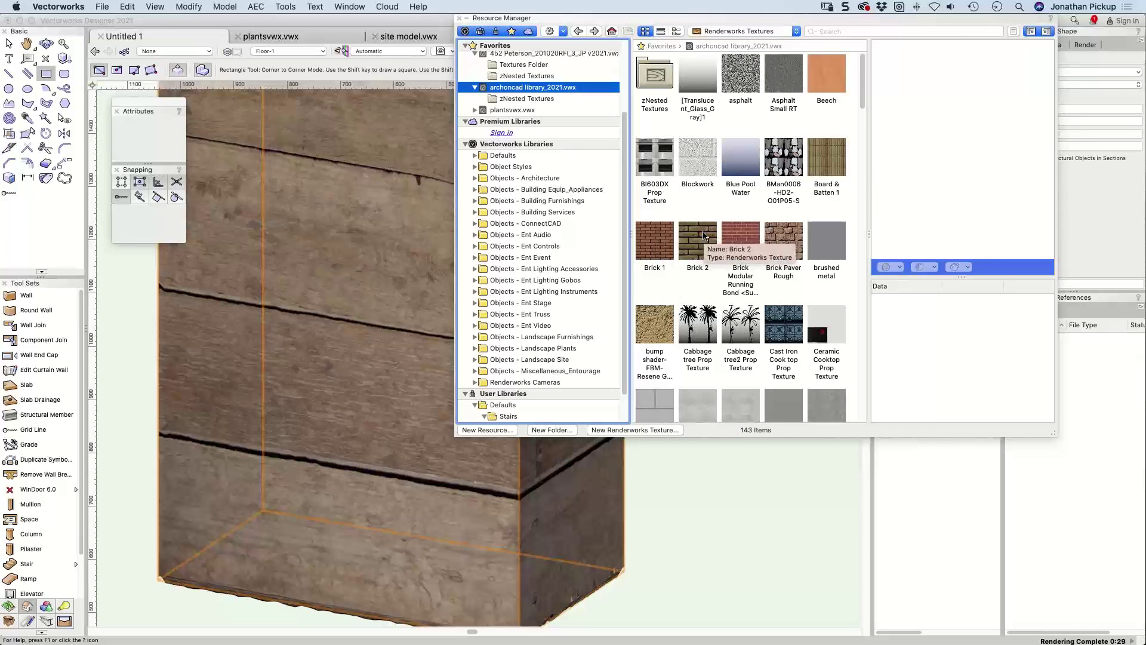
pyautogui.moveTo(704, 236); pyautogui.dragTo(339, 249)
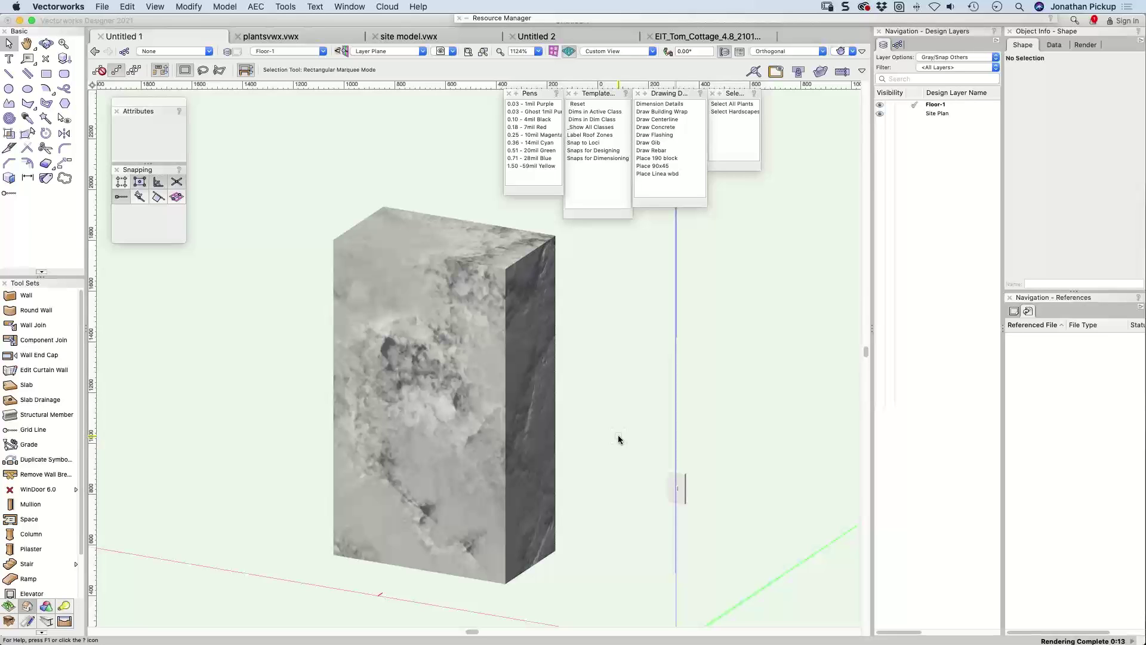
# Step: Browse the archoncad library's Renderworks textures, from Concrete Trowelled back to the start of the list
pyautogui.click(564, 18)
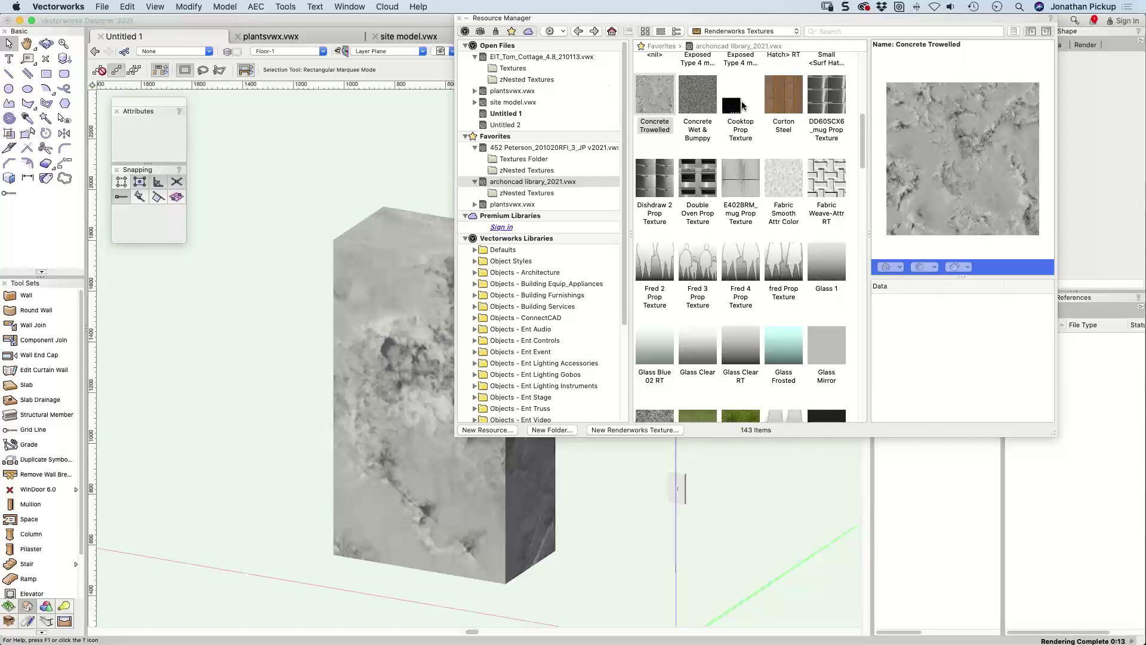
pyautogui.scroll(2, 746, 55)
pyautogui.scroll(1, 746, 55)
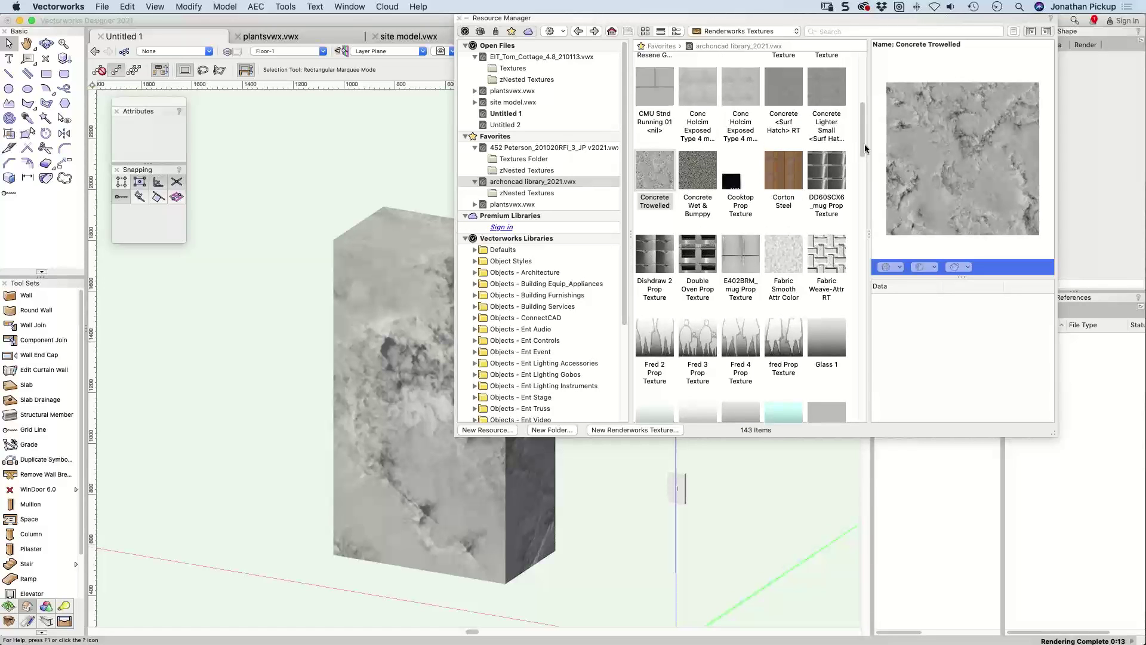
pyautogui.moveTo(863, 146); pyautogui.dragTo(850, 78)
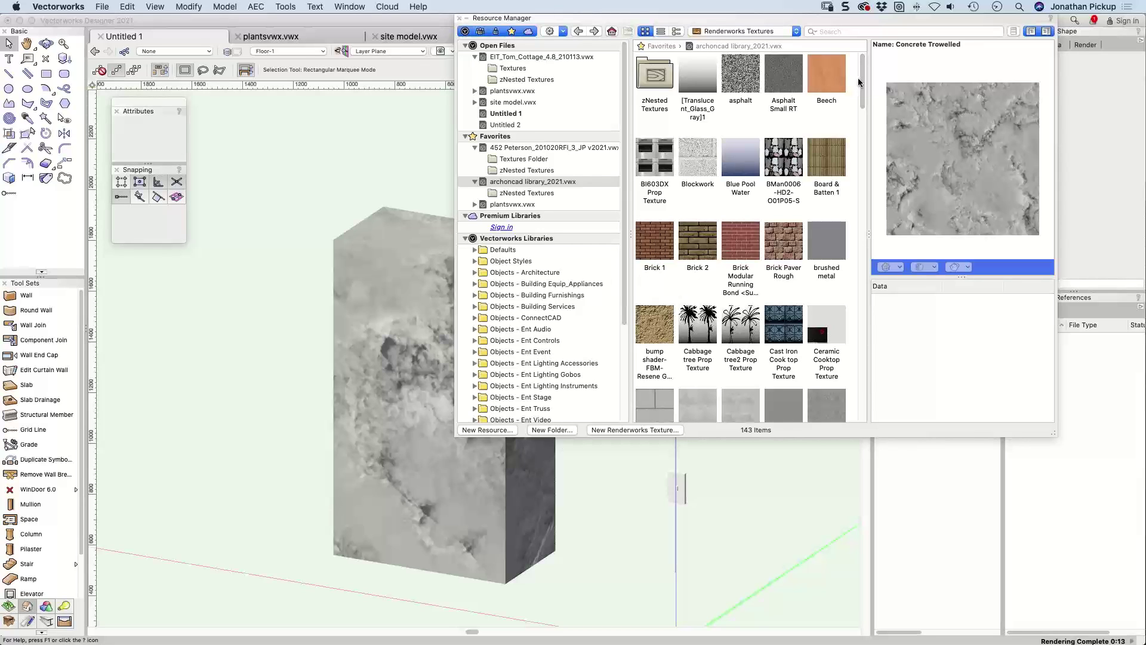
pyautogui.scroll(-1, 864, 85)
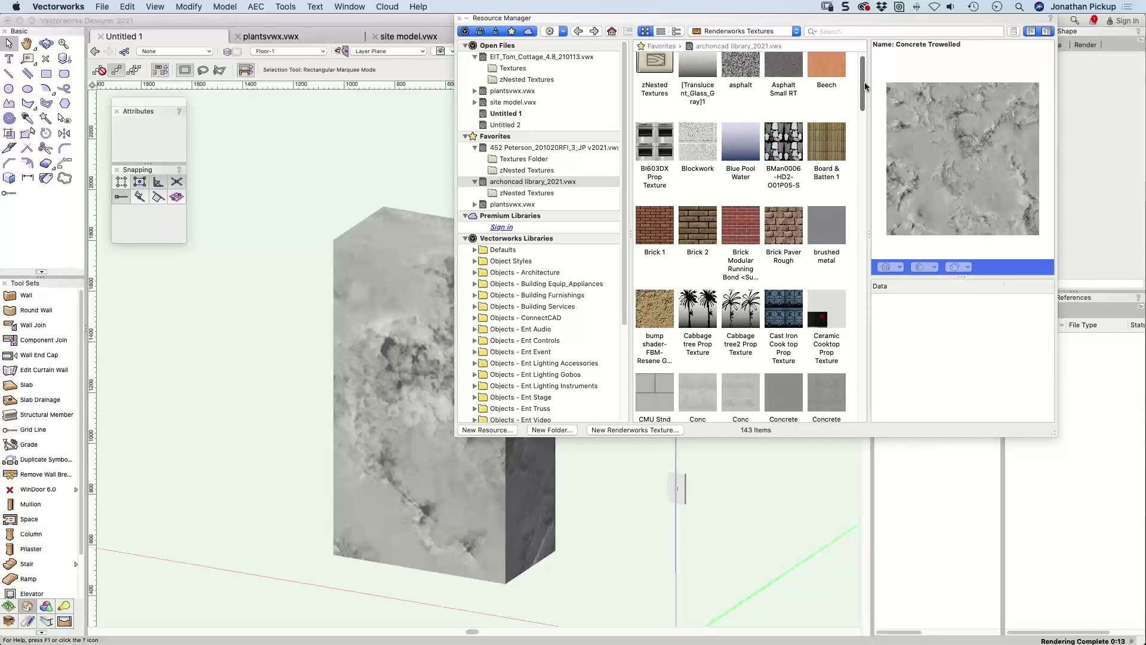
pyautogui.scroll(1, 864, 86)
pyautogui.click(302, 192)
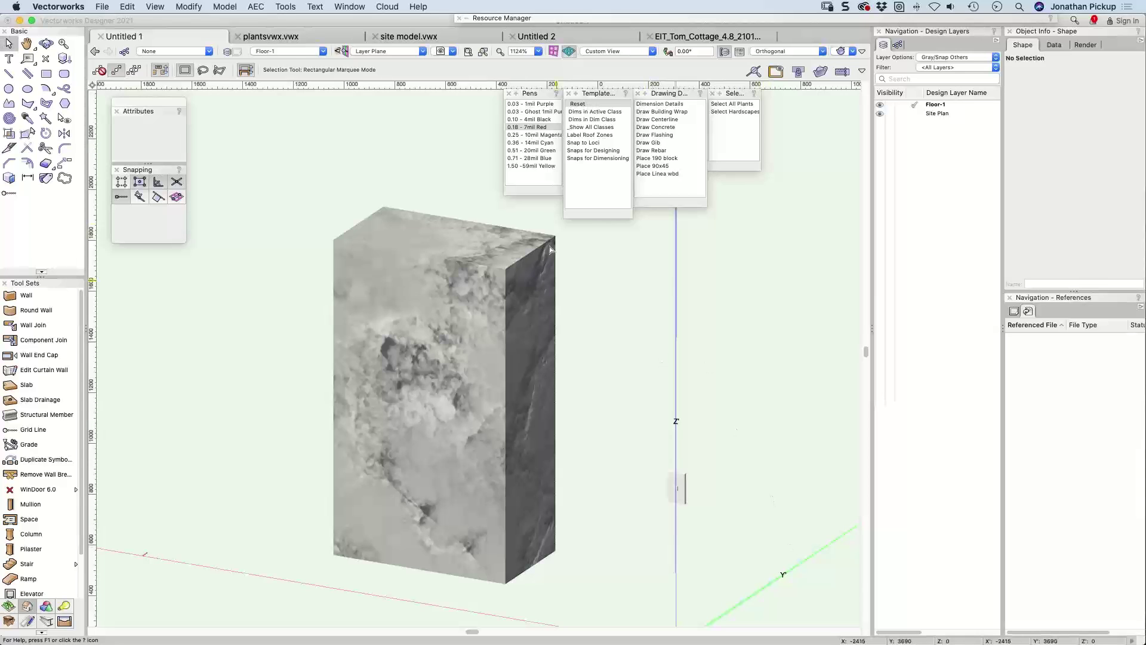
# Step: Run the Reset template script and the Draw Rebar script, and clear the selection
pyautogui.doubleClick(584, 106)
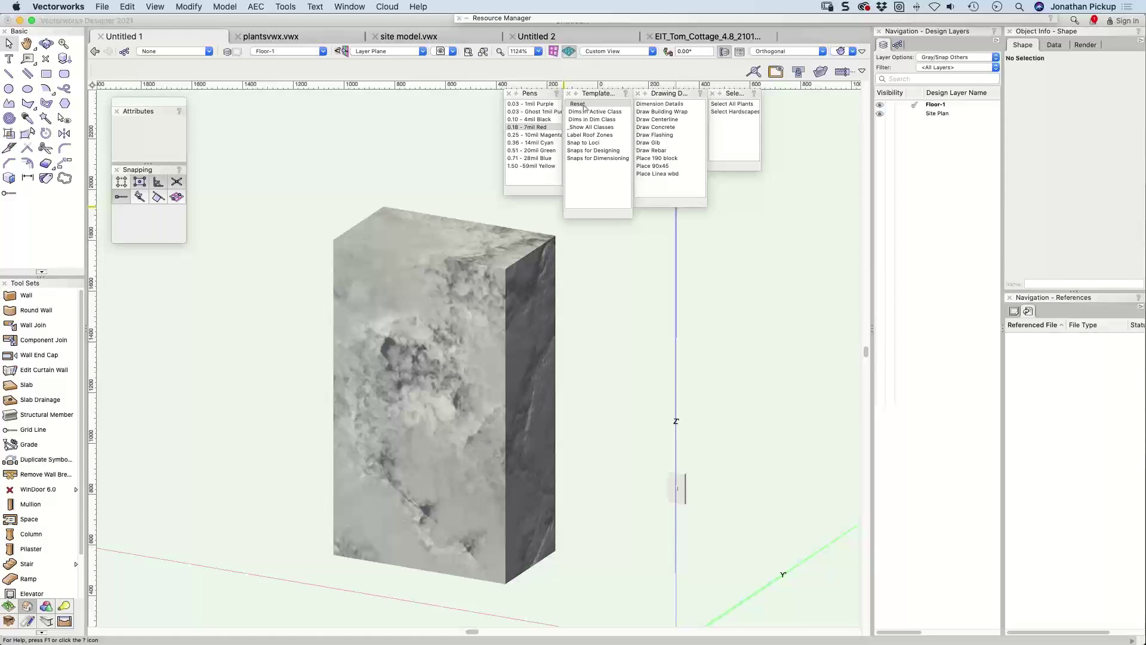
pyautogui.doubleClick(578, 104)
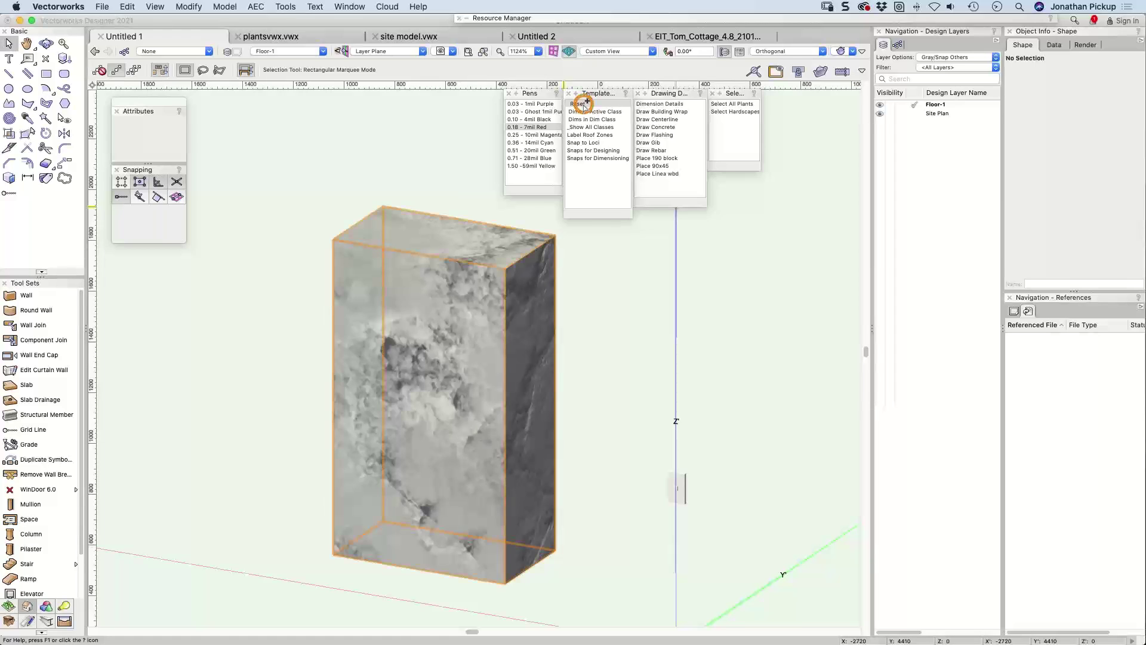
pyautogui.click(661, 150)
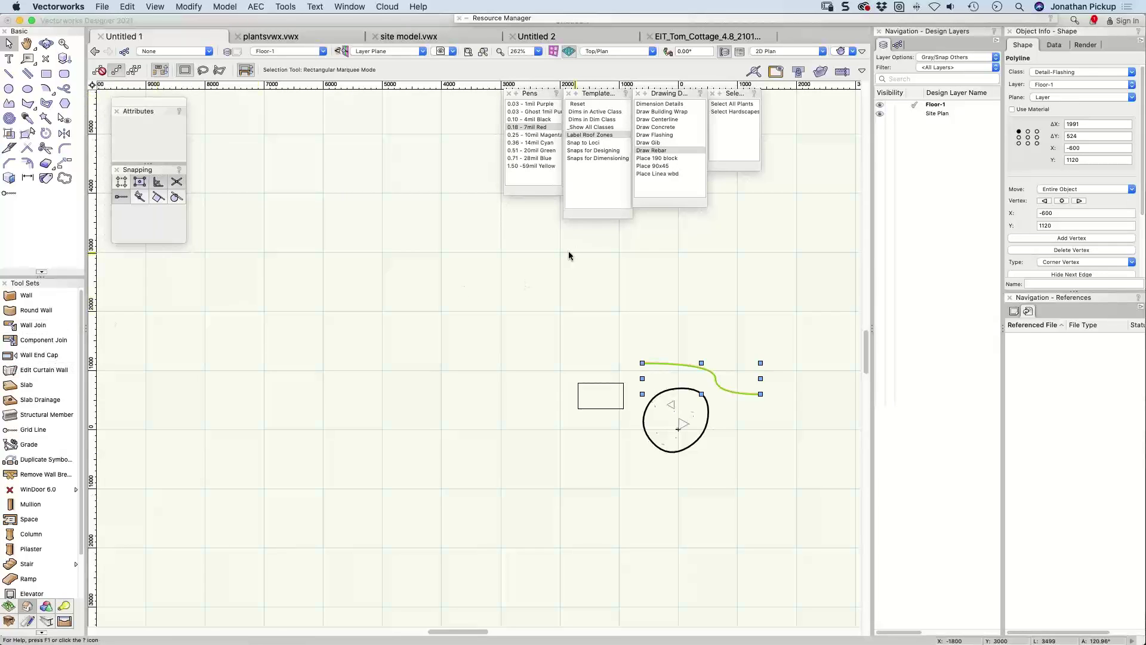
pyautogui.click(241, 275)
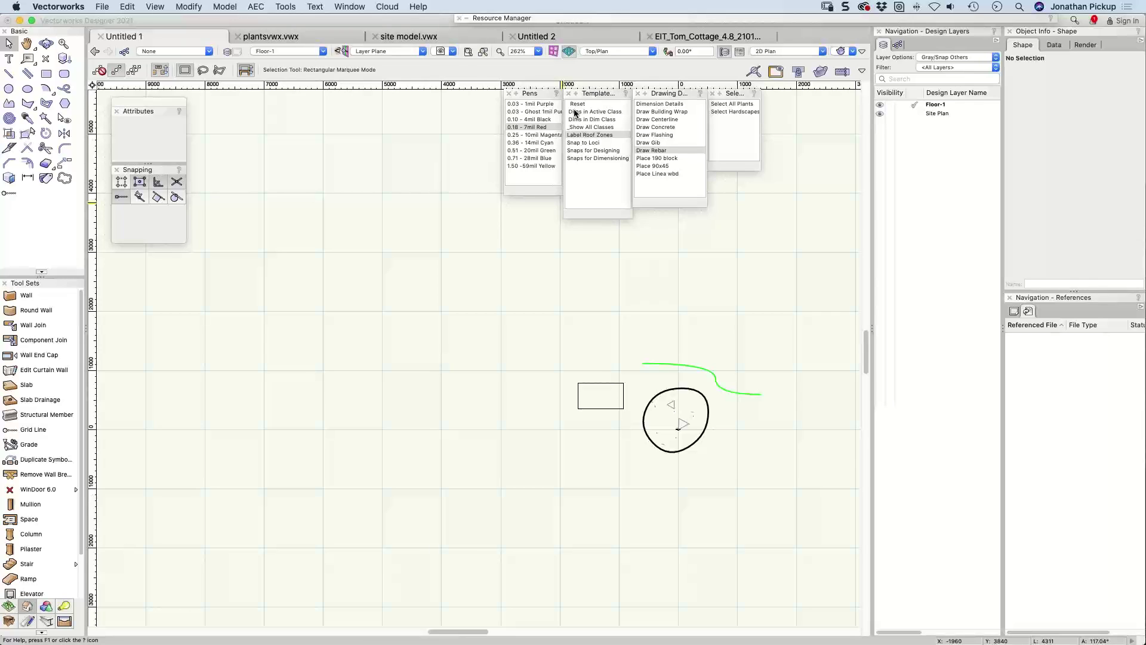
# Step: Try the Snap to Loci, Snaps for Designing and Snaps for Dimensioning scripts and check the object snap settings
pyautogui.click(588, 145)
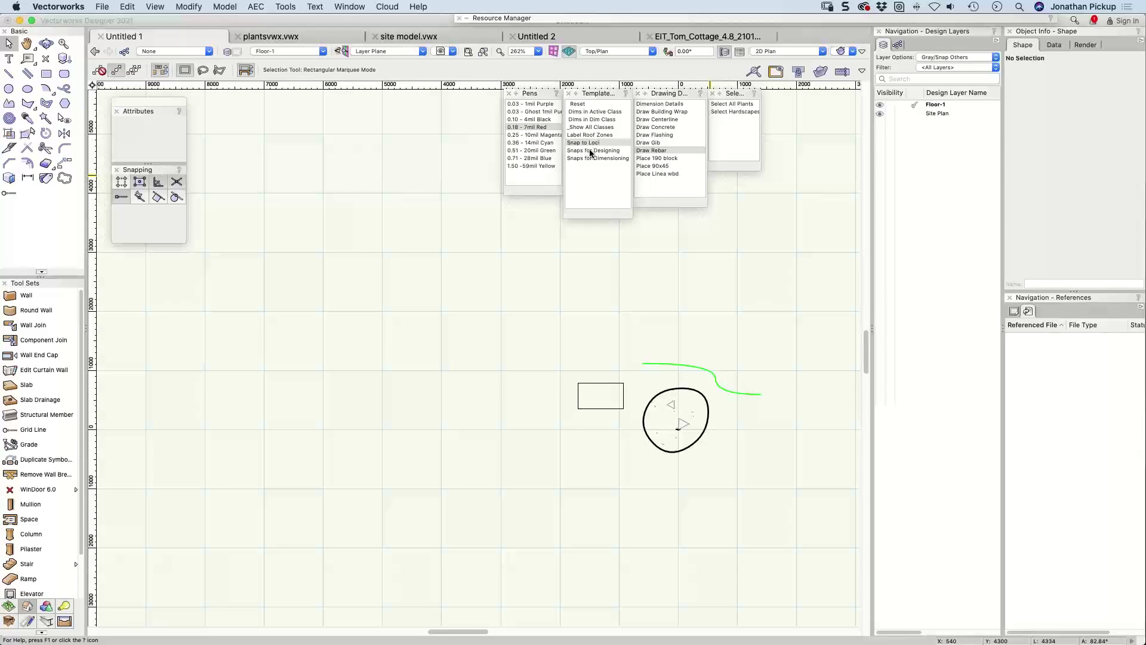
pyautogui.click(592, 151)
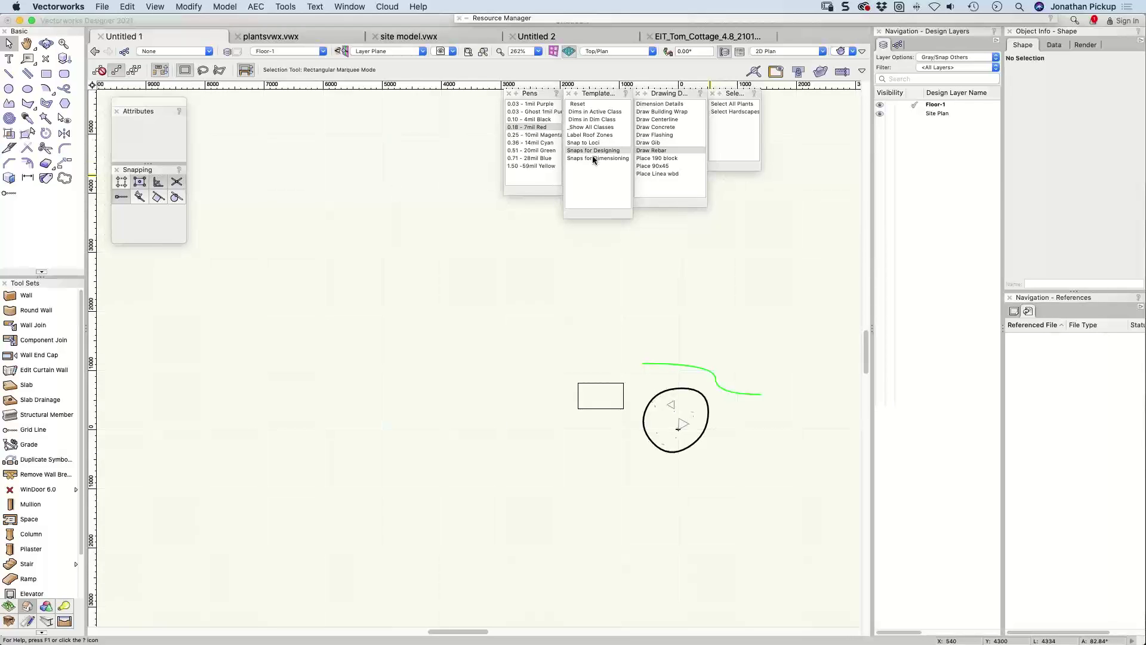
pyautogui.click(595, 158)
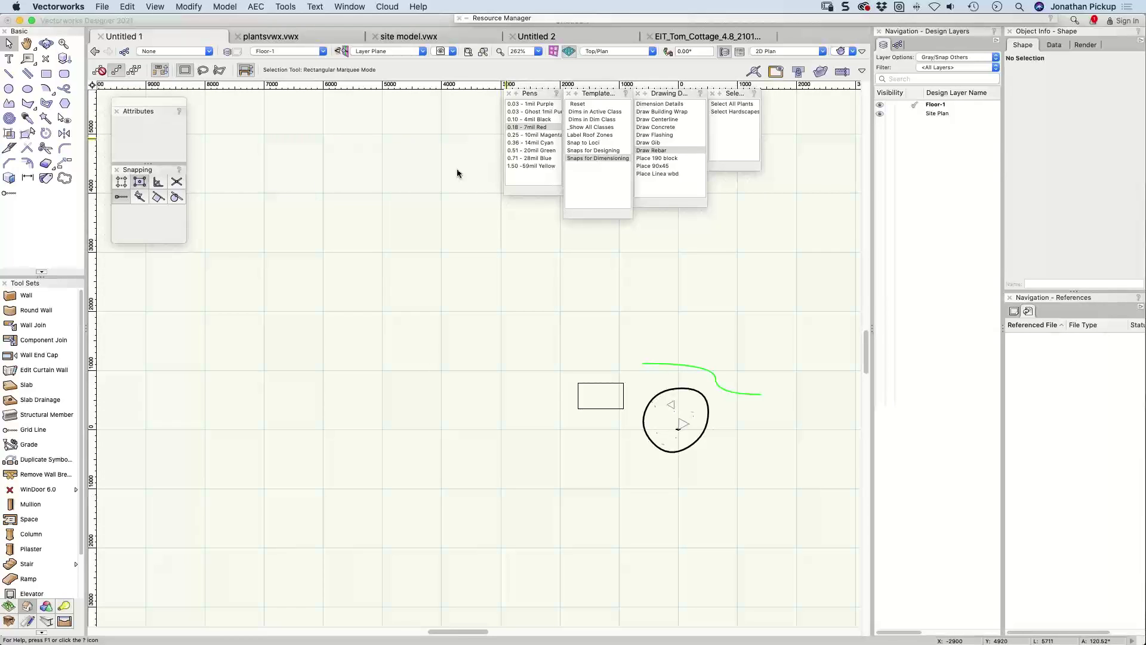
pyautogui.click(139, 182)
pyautogui.doubleClick(139, 183)
pyautogui.press('Return')
# Step: Run the Snaps for Designing script and check the object snap points in the SmartCursor settings
pyautogui.doubleClick(592, 150)
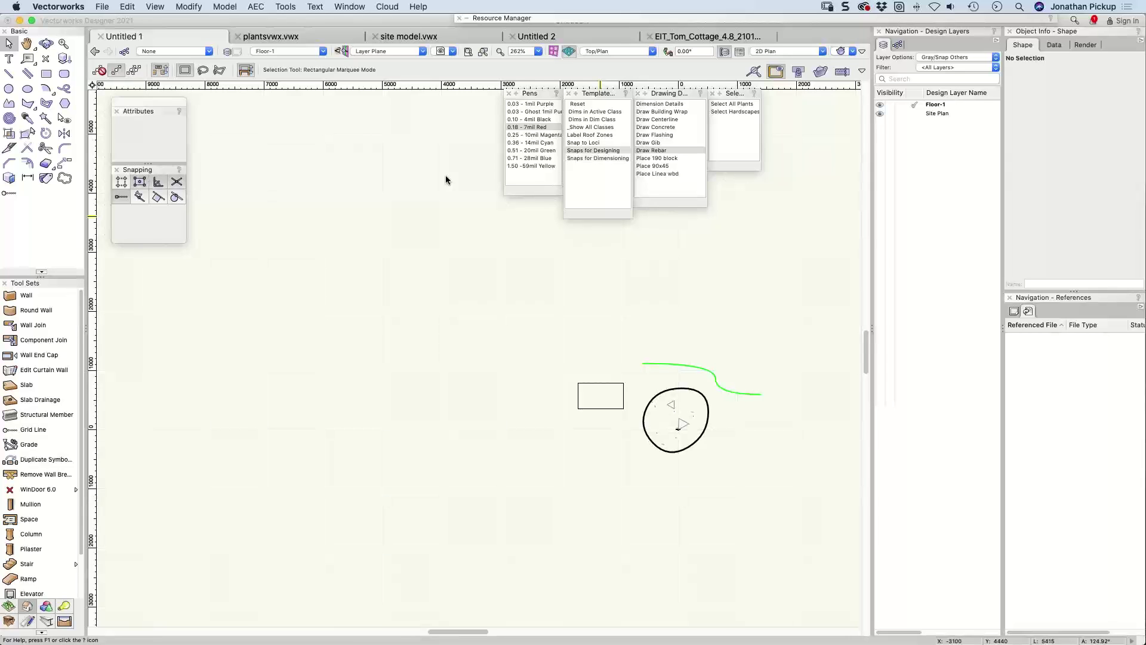
pyautogui.doubleClick(139, 183)
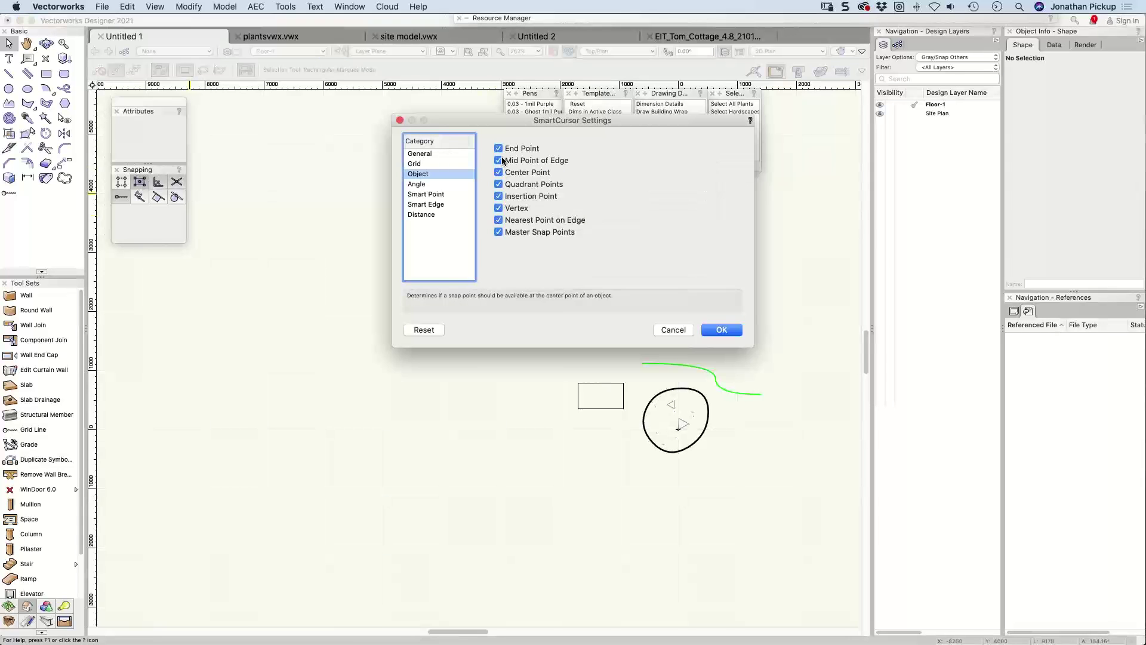
pyautogui.click(672, 330)
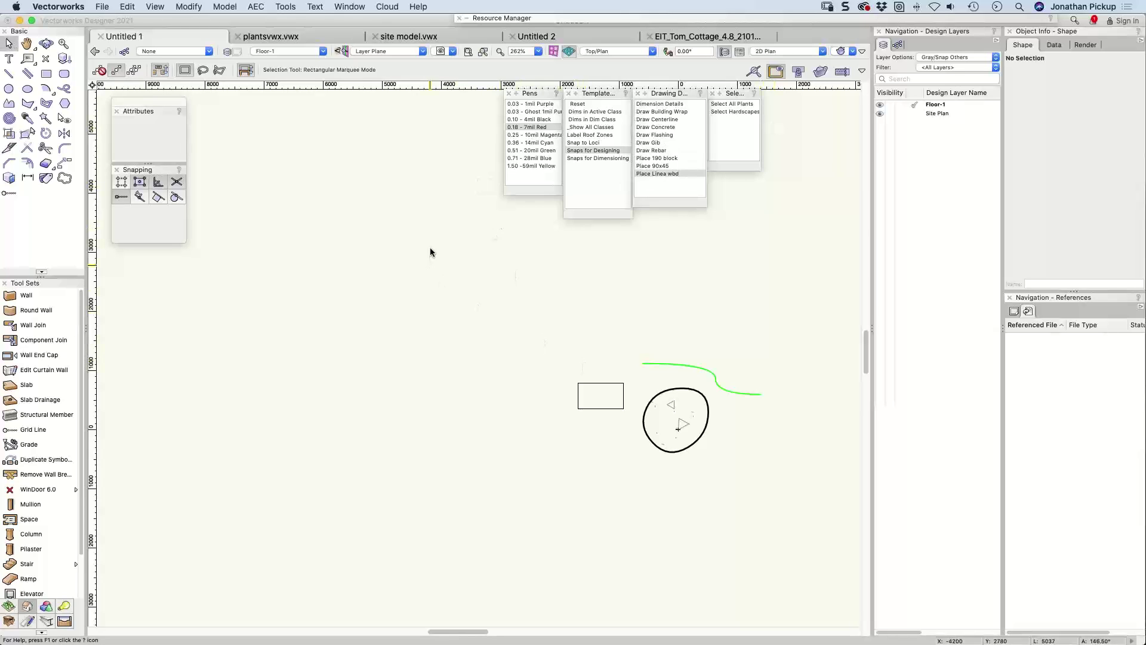
# Step: Select the round concrete polyline and look through the commands available for it
pyautogui.rightClick(673, 387)
pyautogui.click(665, 395)
pyautogui.rightClick(657, 396)
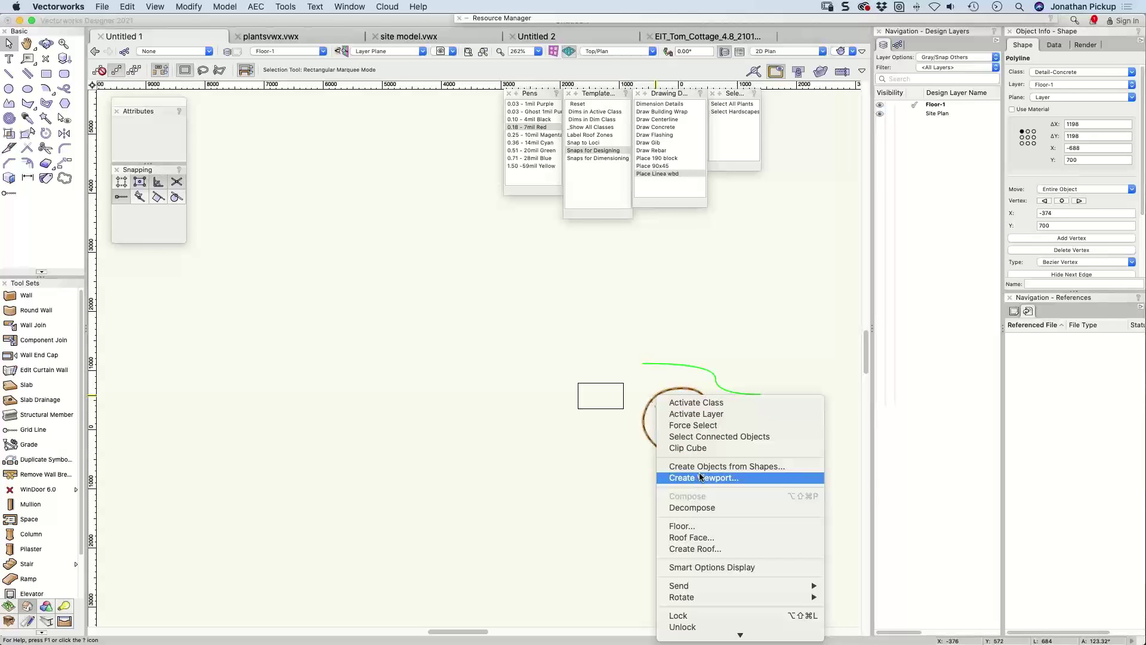
pyautogui.click(1, 154)
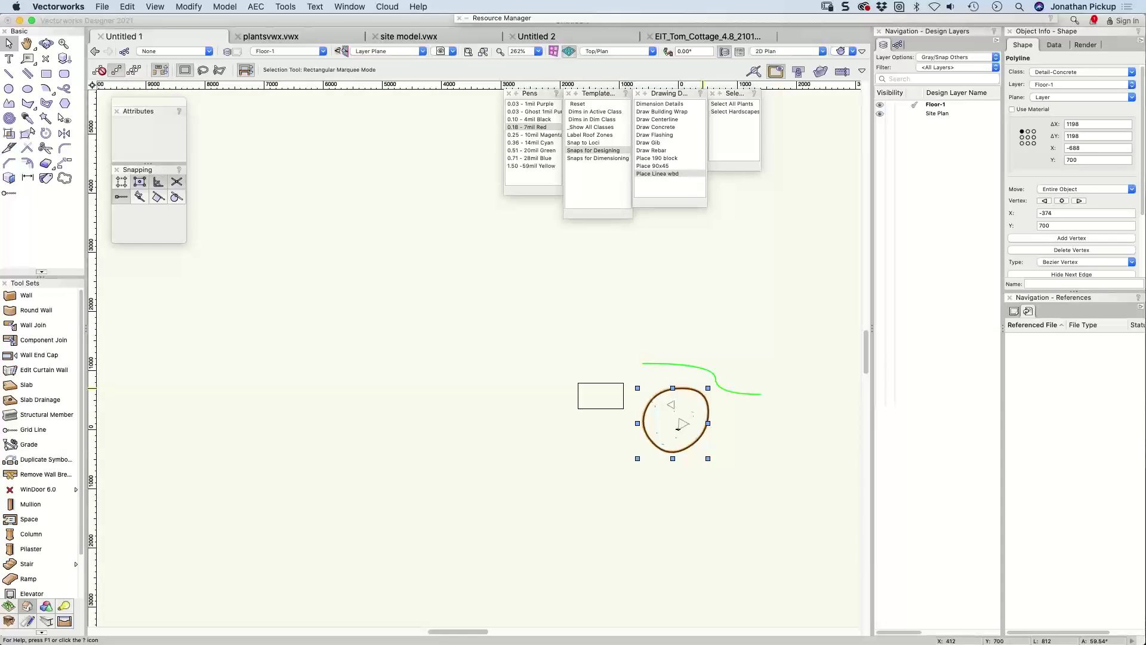
# Step: Switch to the EIT cottage drawing file, activate the Details 1:5 design layer and clear the selection
pyautogui.click(707, 37)
pyautogui.click(290, 51)
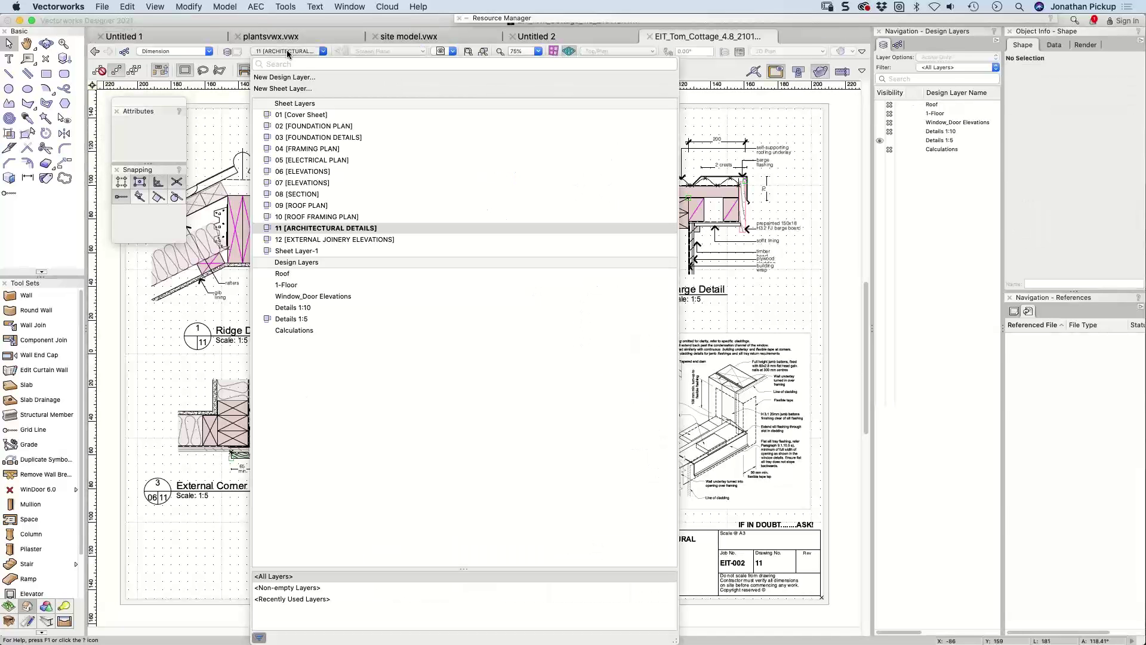
pyautogui.click(299, 318)
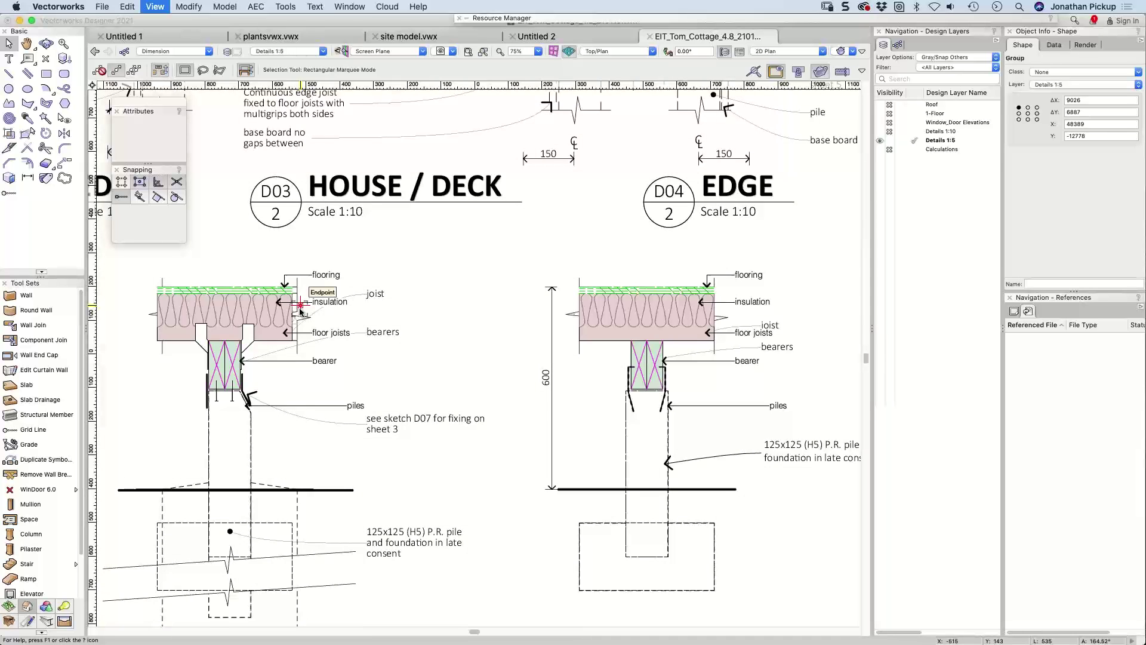
pyautogui.click(421, 321)
# Step: Zoom in on the upper row of roof details on the Details 1:5 layer
pyautogui.press('super+6')
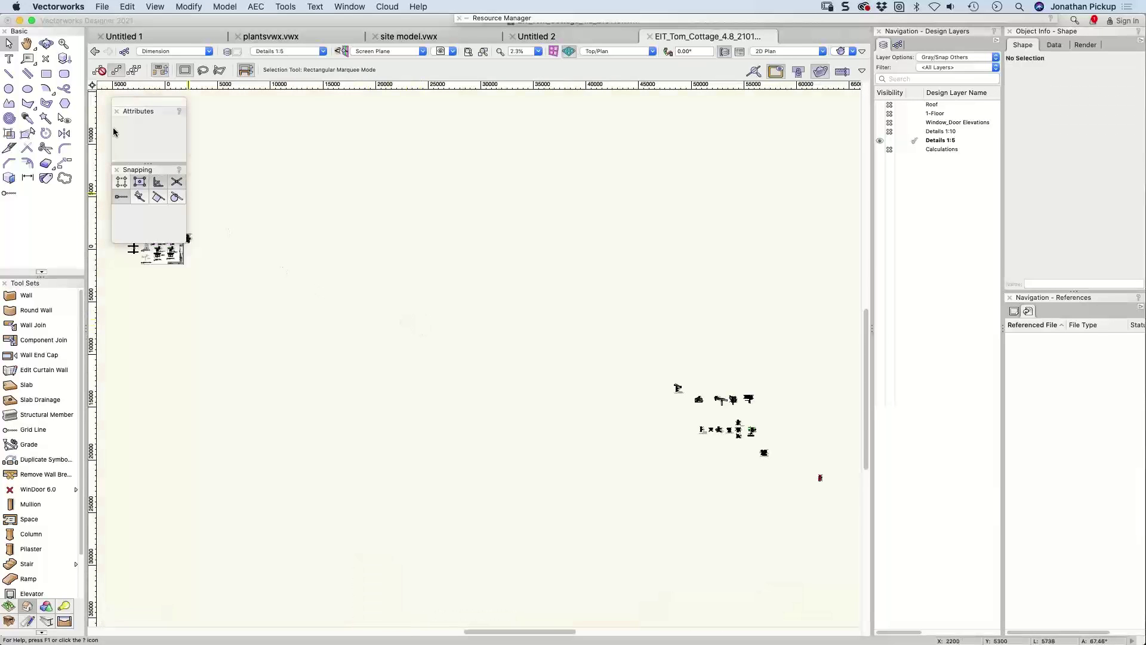
pyautogui.press('c')
pyautogui.moveTo(659, 359); pyautogui.dragTo(800, 456)
pyautogui.scroll(3, 333, 295)
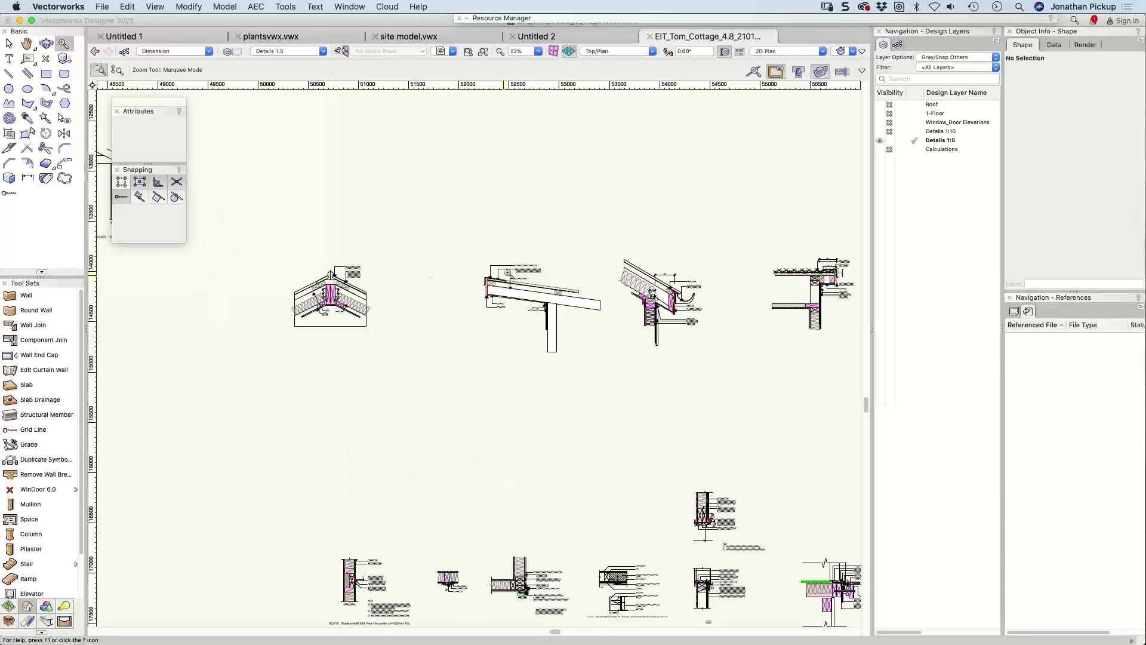
pyautogui.scroll(2, 351, 335)
pyautogui.press('x')
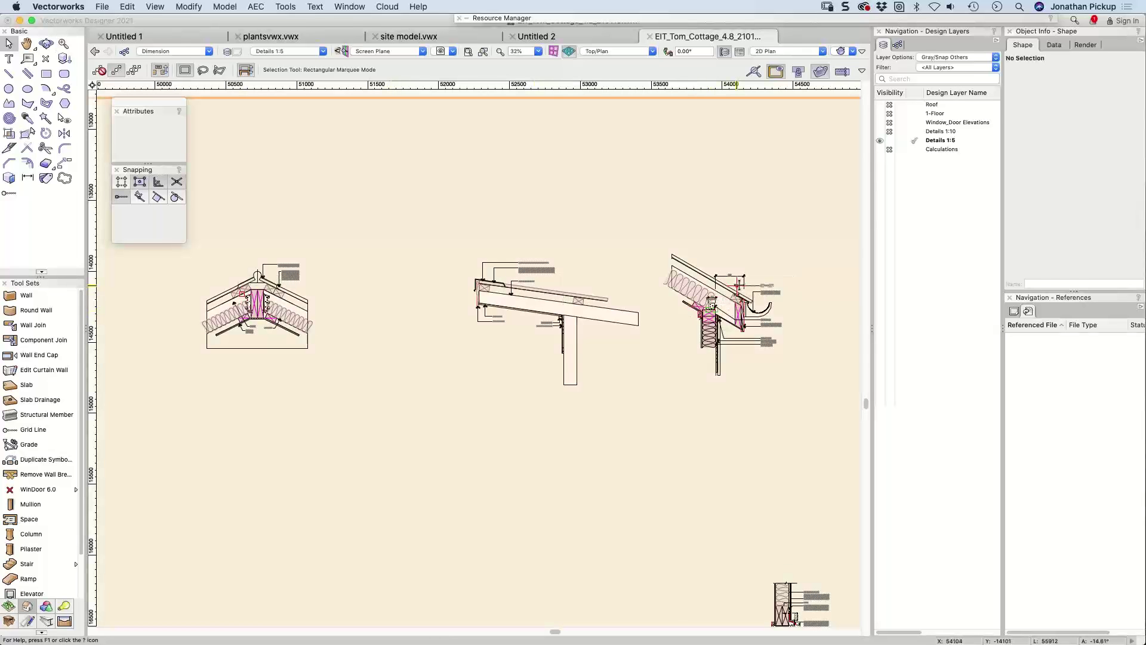
# Step: Open the eaves and gutter detail's group for editing
pyautogui.scroll(2, 747, 278)
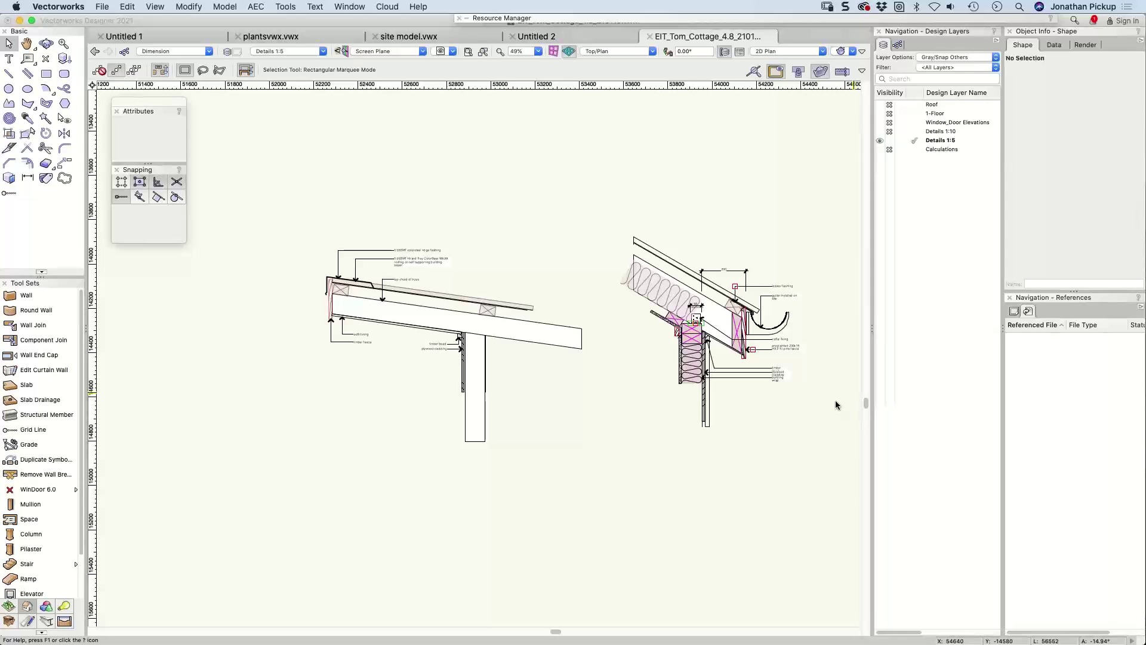
pyautogui.doubleClick(776, 373)
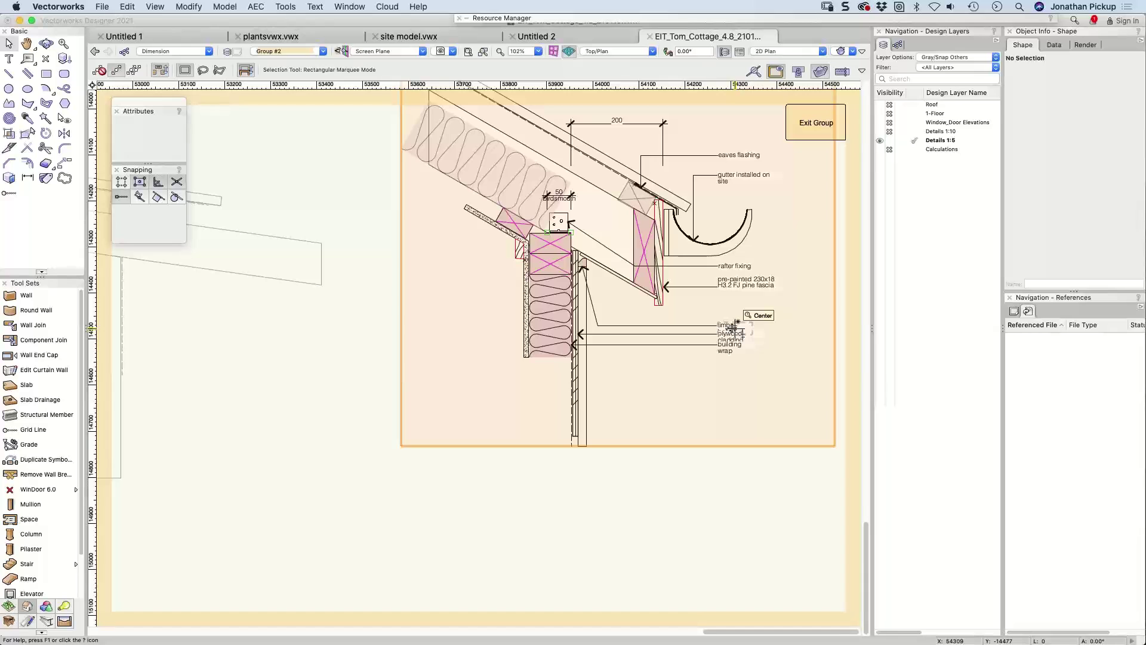
pyautogui.click(734, 327)
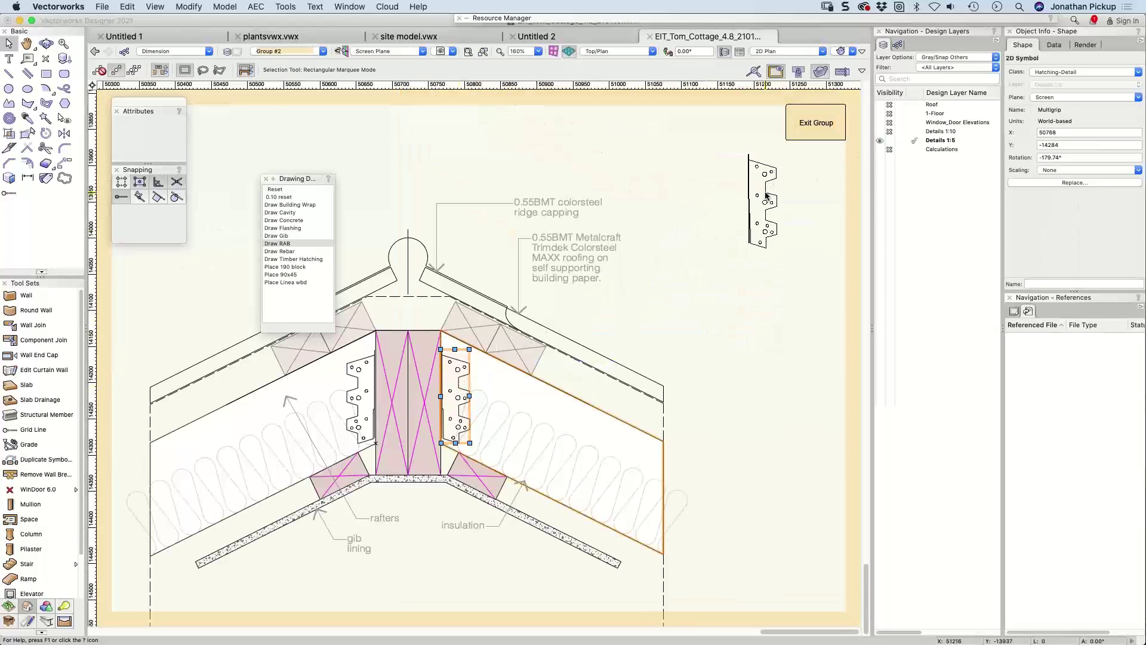
# Step: Move the loose Multigrip symbol onto the right face of the ridge beam, inserting it at X 50768, Y -14284, and deselect it
pyautogui.keyDown('alt'); pyautogui.moveTo(766, 195); pyautogui.dragTo(767, 196); pyautogui.keyUp('alt')
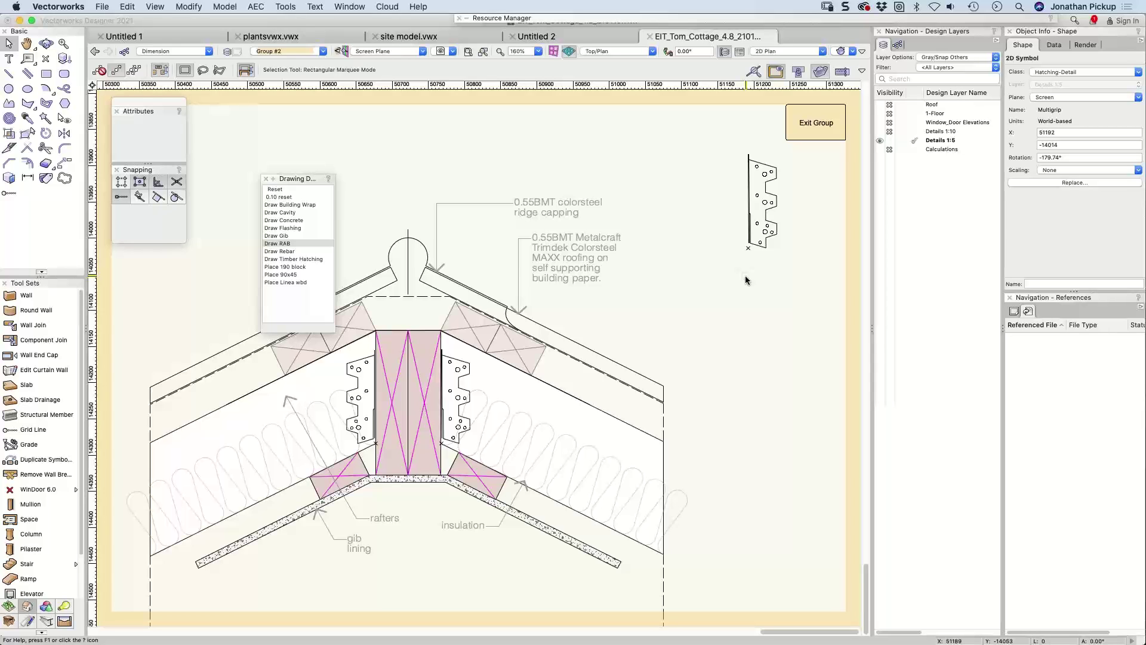
pyautogui.moveTo(749, 247); pyautogui.dragTo(441, 445)
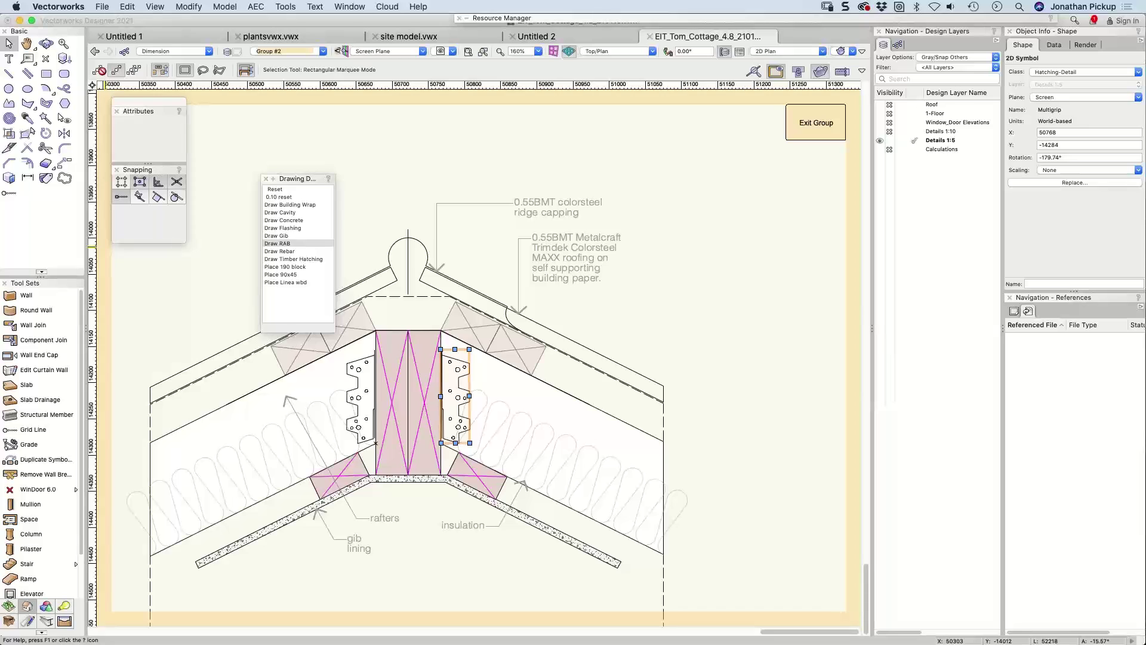
pyautogui.click(393, 173)
pyautogui.click(102, 6)
pyautogui.moveTo(128, 44)
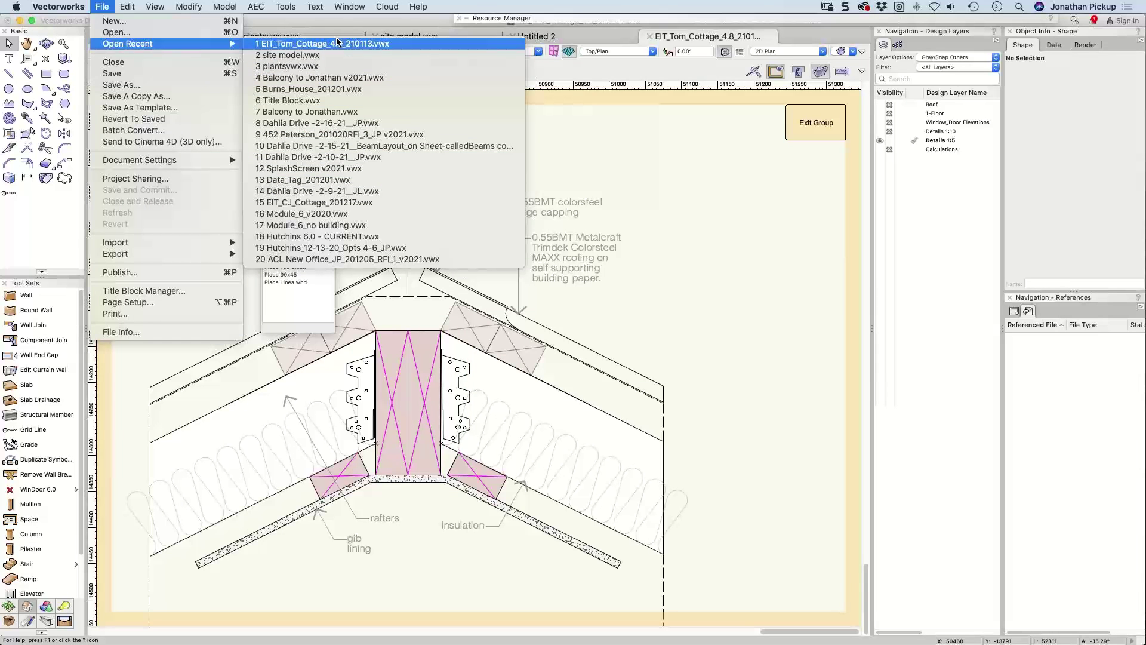
pyautogui.click(770, 207)
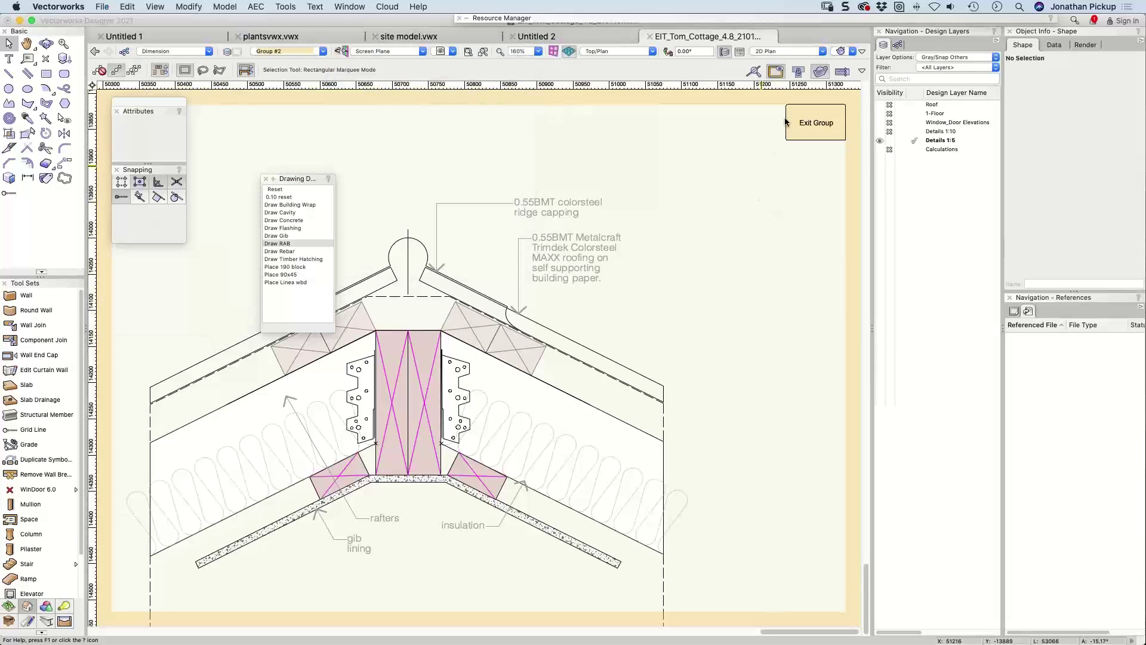
# Step: Exit the nested groups of the ridge detail and return to the Details 1:5 layer
pyautogui.click(791, 136)
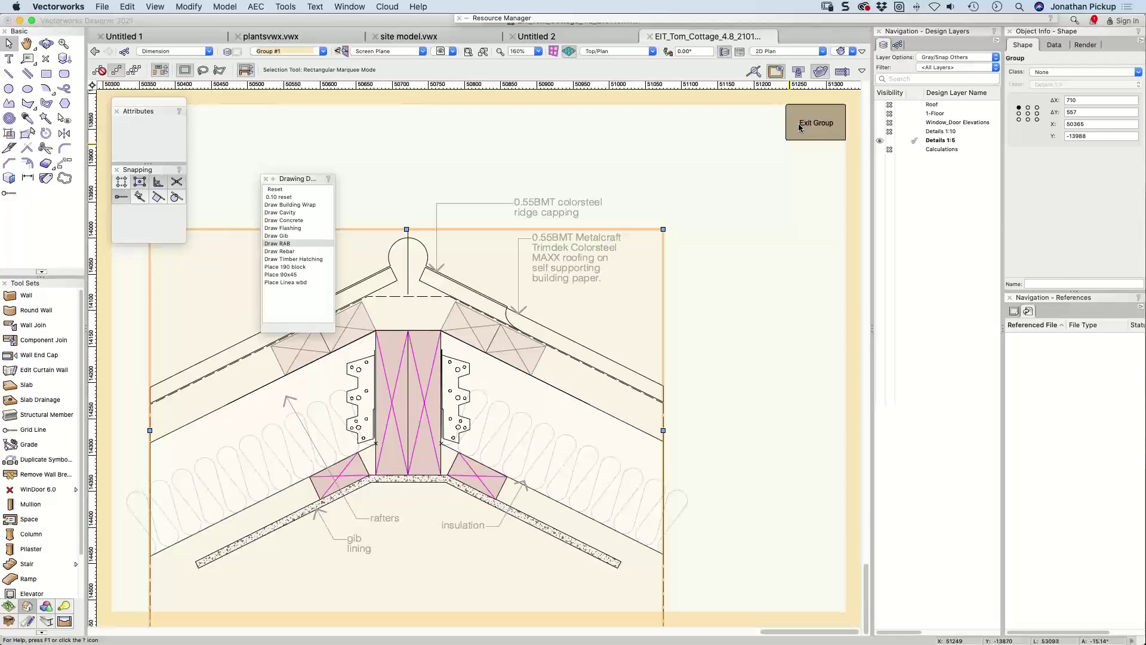
pyautogui.click(800, 126)
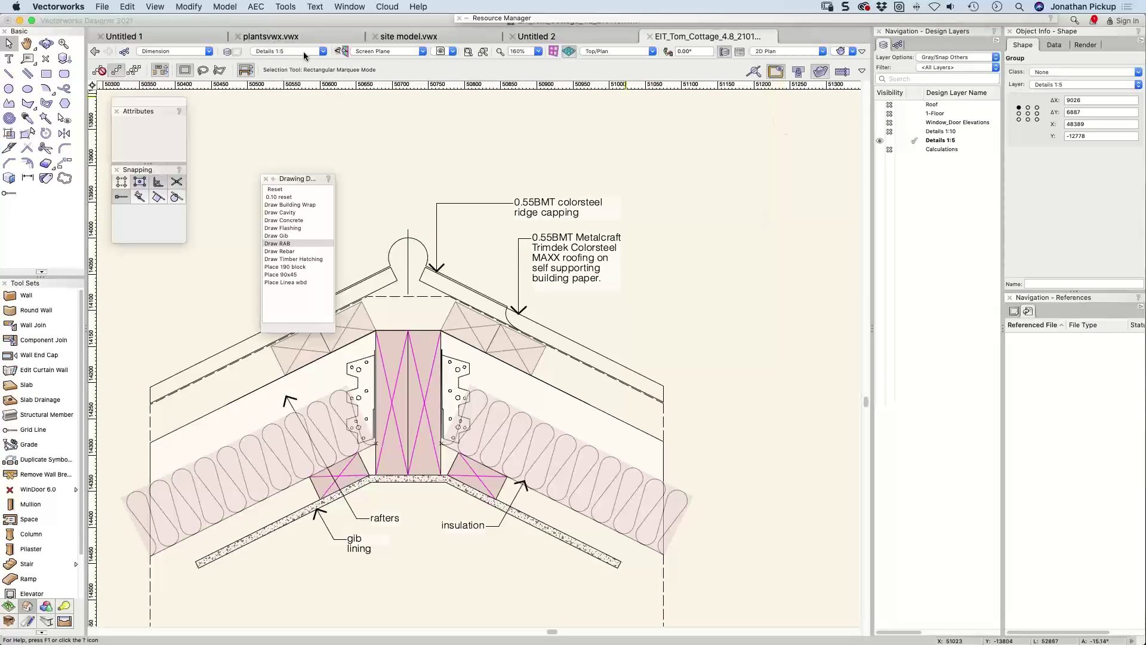
# Step: Switch to the Untitled 1 drawing and draw a steel structural member rotated about 8.5° in the empty area beside the rectangle
pyautogui.click(189, 32)
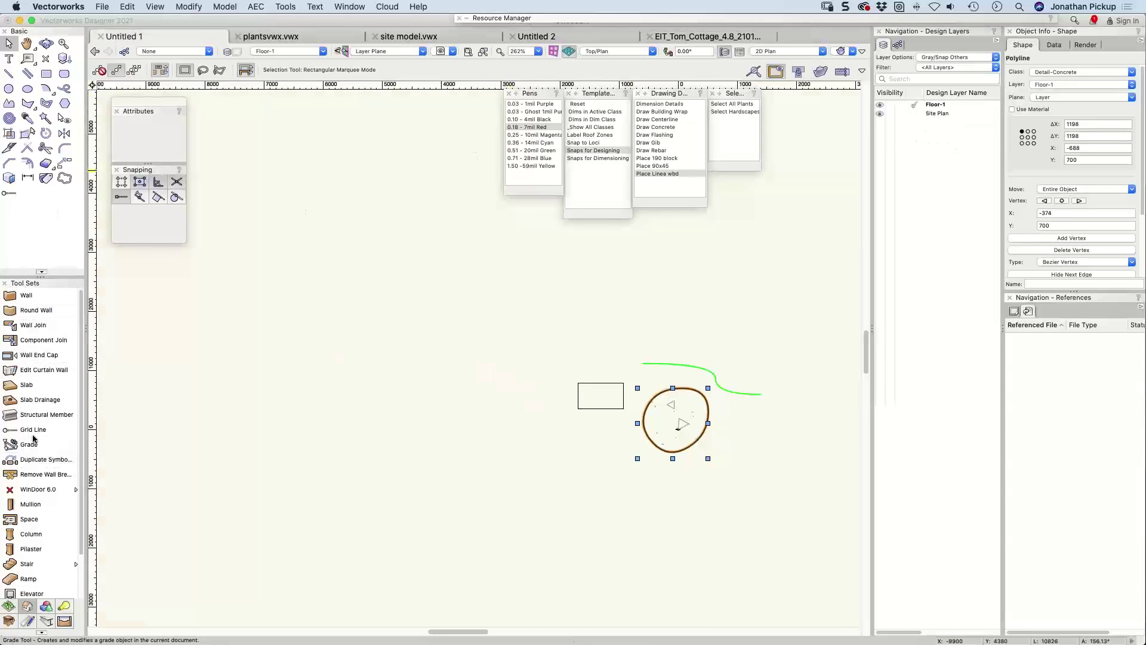
pyautogui.click(29, 415)
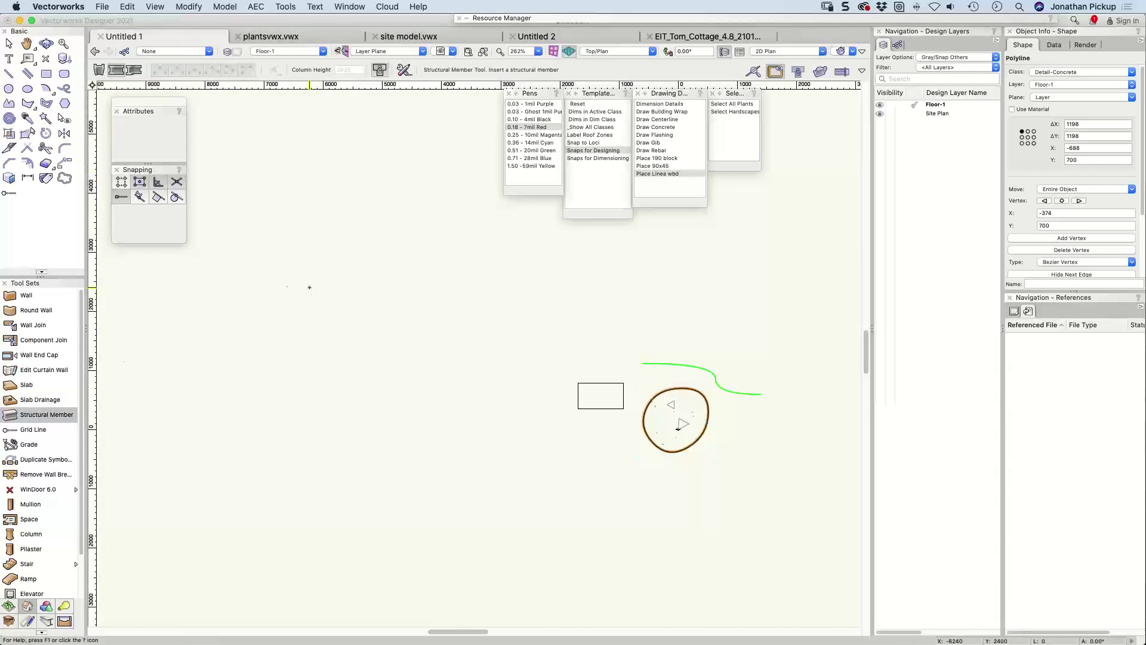
pyautogui.click(309, 287)
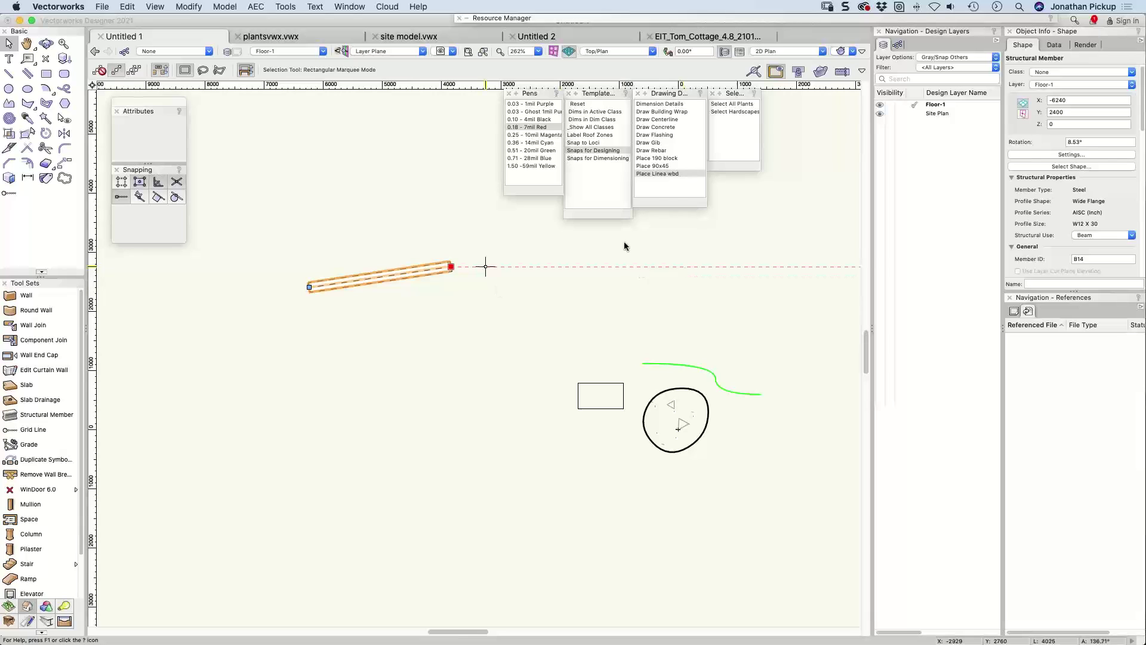
# Step: Turn on Use Material for the structural member's steel shape and look through the recent searches in the material library
pyautogui.click(1072, 166)
pyautogui.click(539, 246)
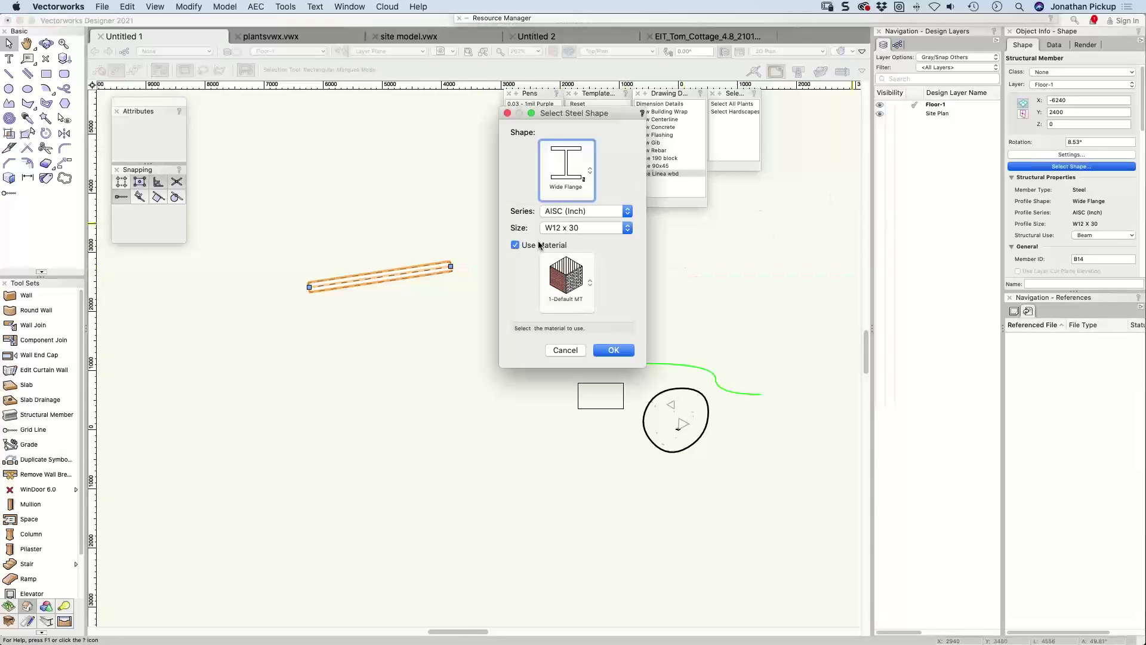
pyautogui.click(567, 277)
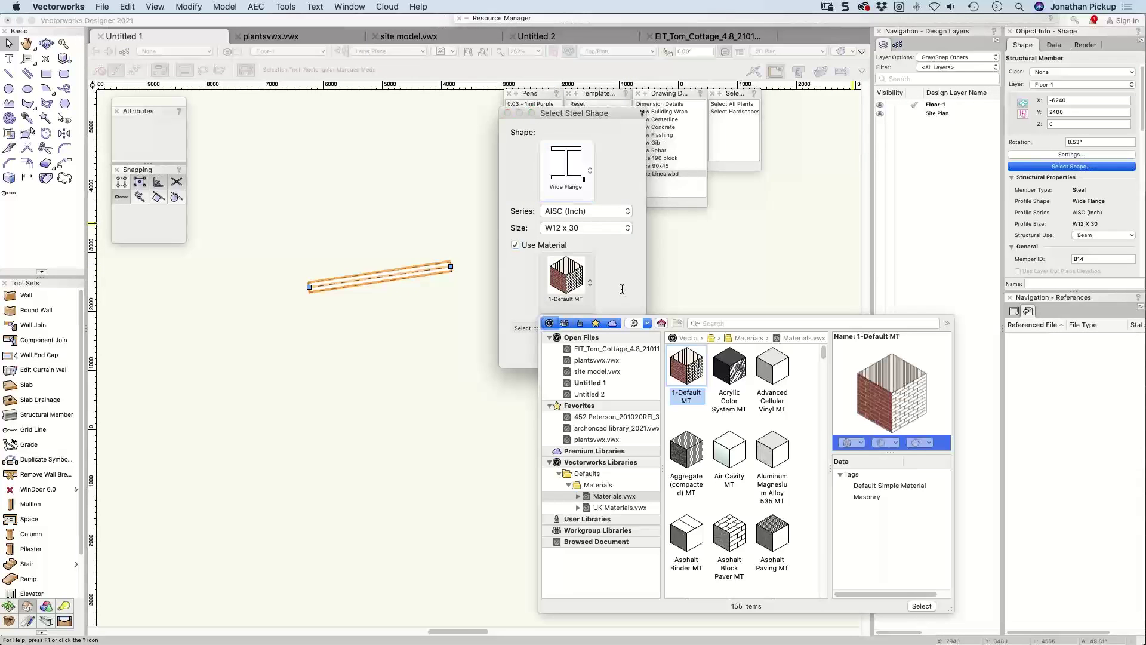
pyautogui.click(694, 324)
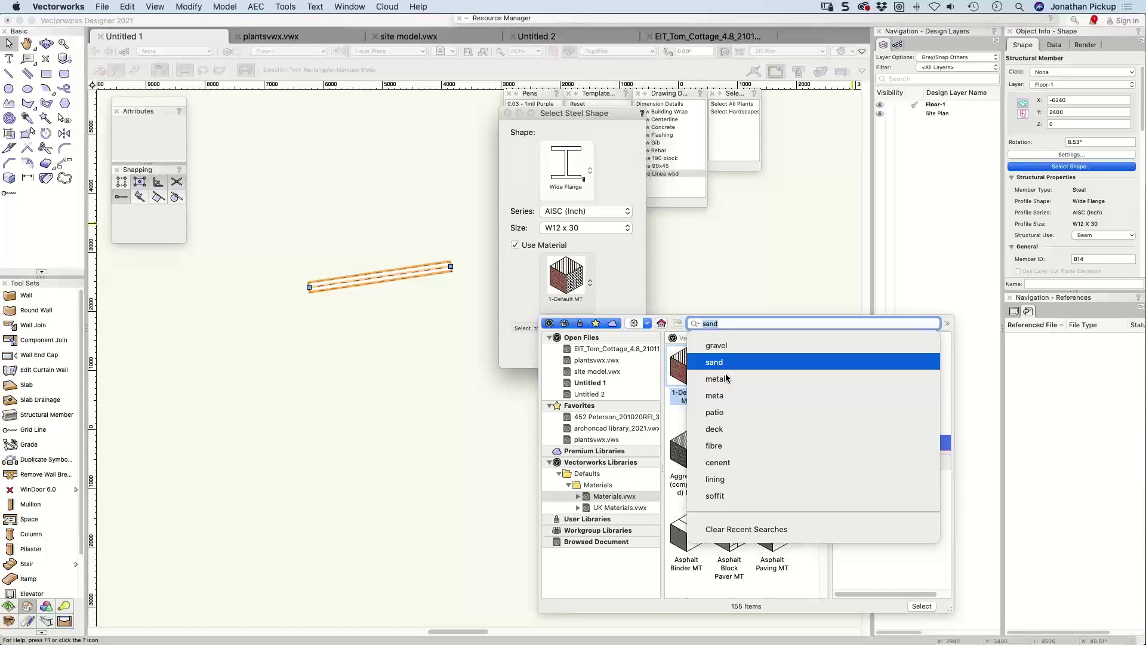
pyautogui.press('Down')
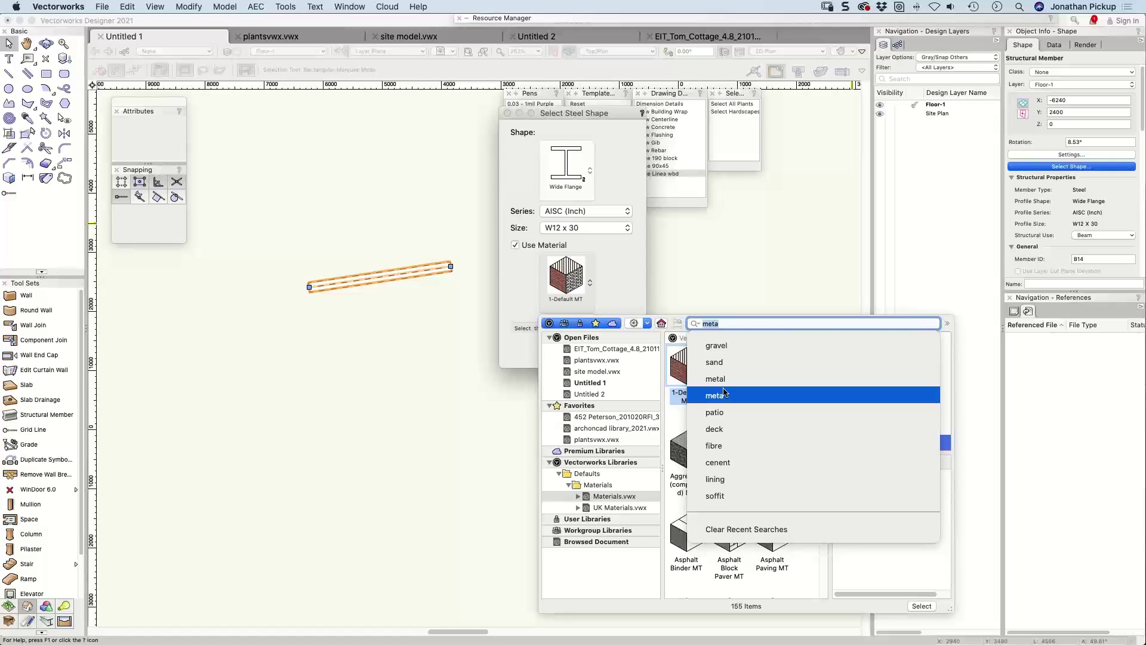
pyautogui.press('Escape')
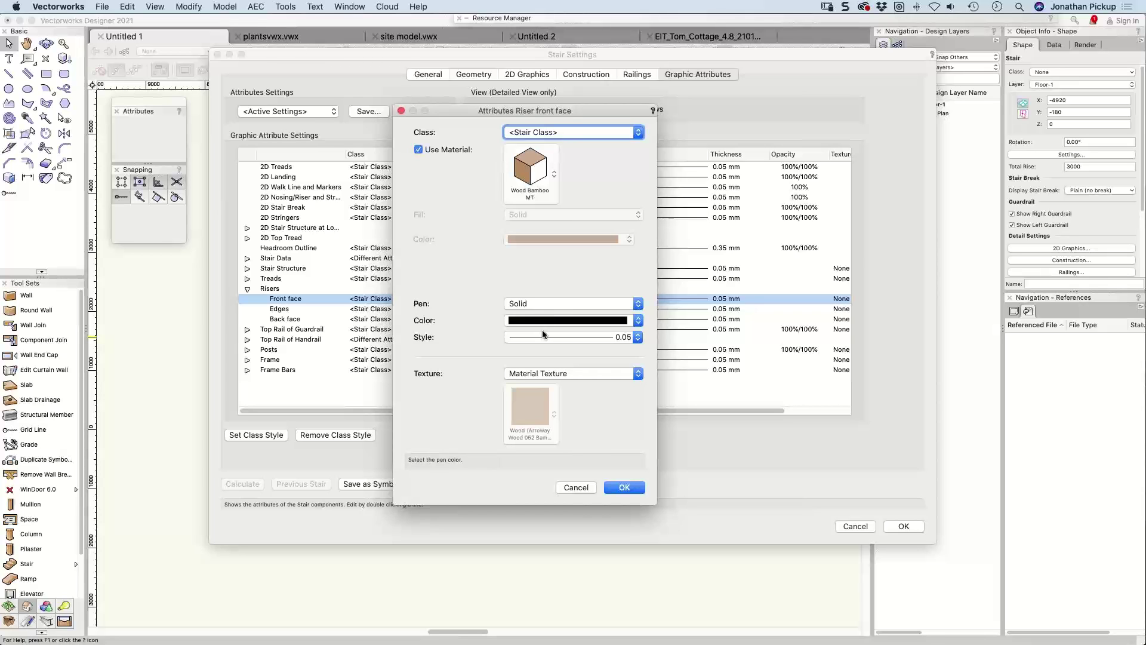
# Step: Check the texture options for the stair's riser front face and accept Wood Bamboo MT with its Material Texture
pyautogui.click(536, 376)
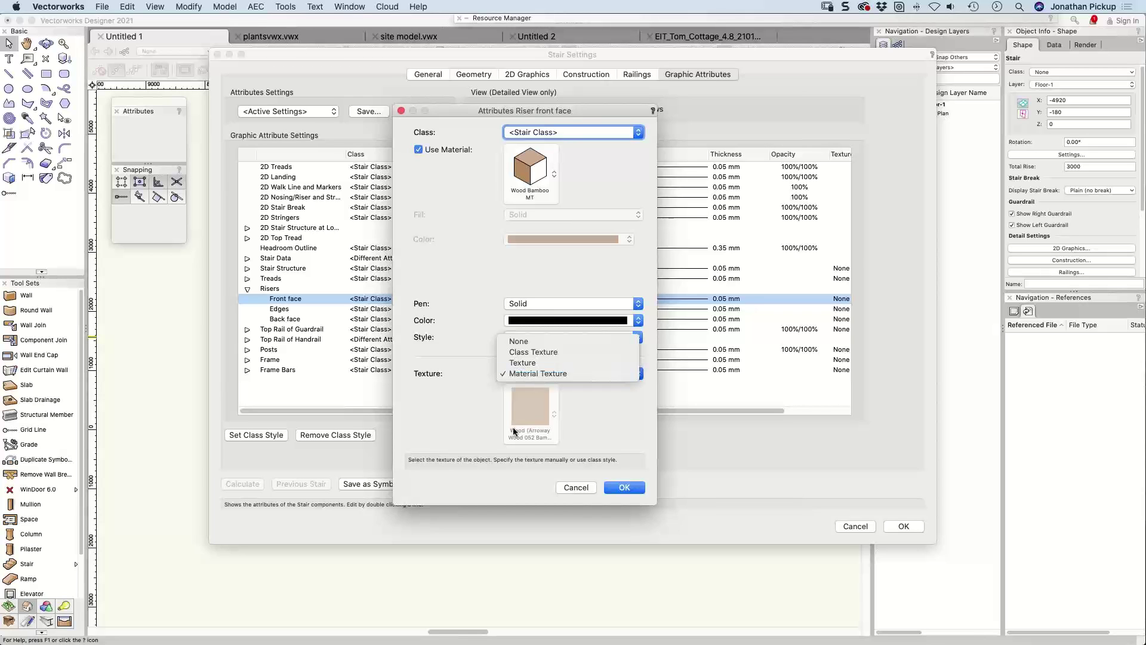
pyautogui.click(608, 422)
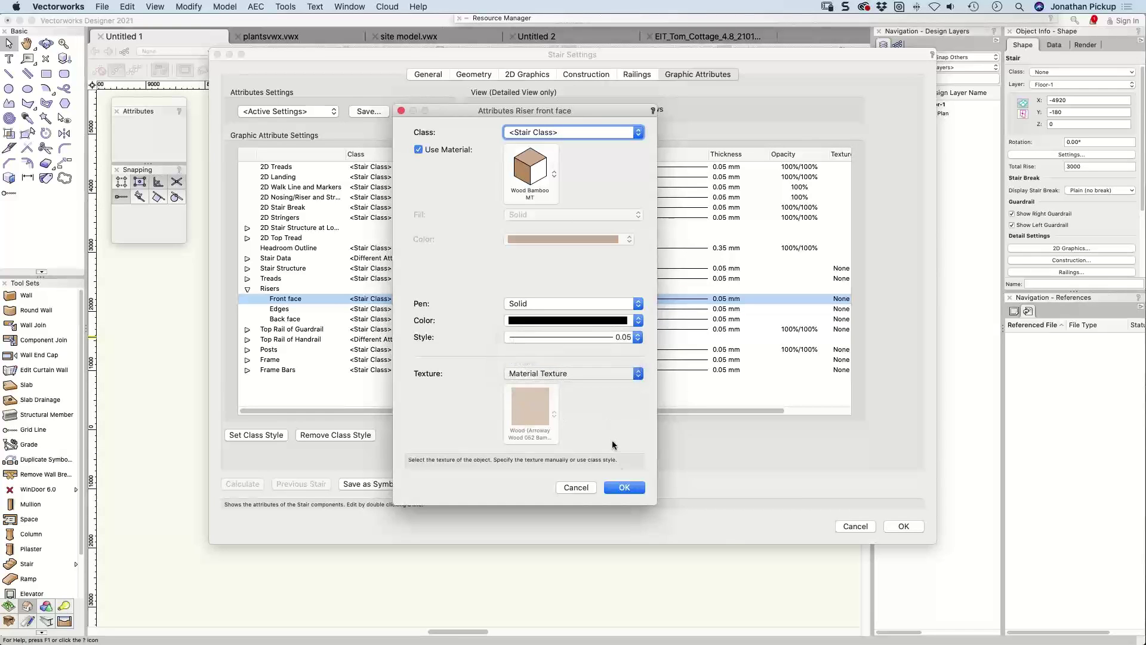
pyautogui.click(625, 487)
# Step: Turn on Use Material for the stair's riser edges with Metal Steel Galvanized MT
pyautogui.doubleClick(297, 308)
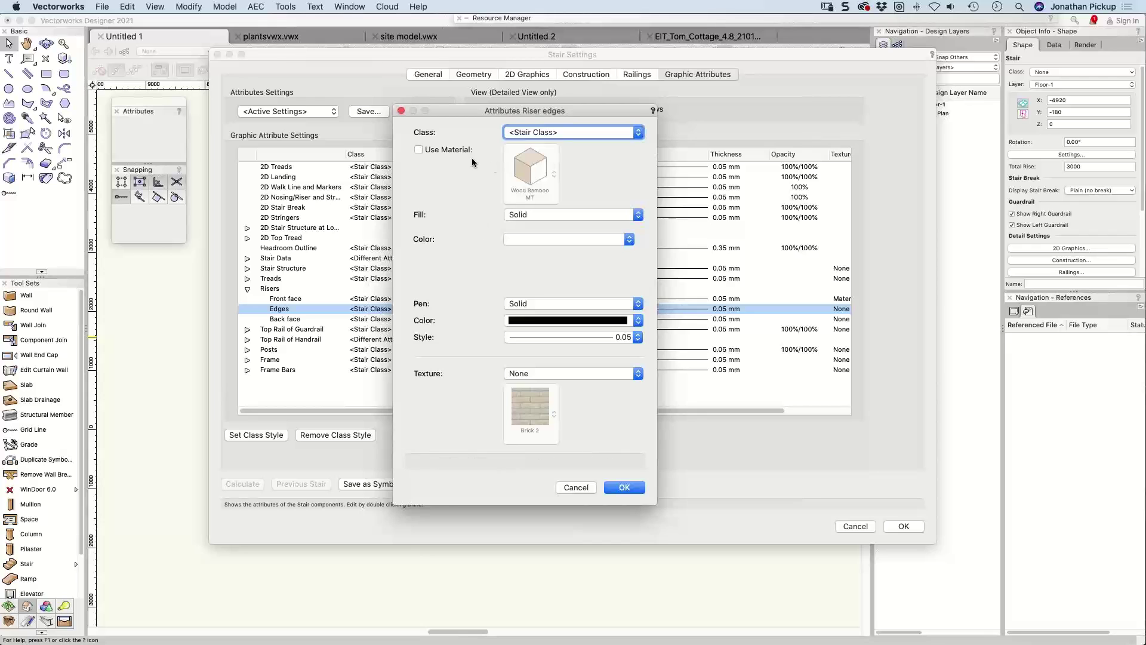
pyautogui.click(457, 149)
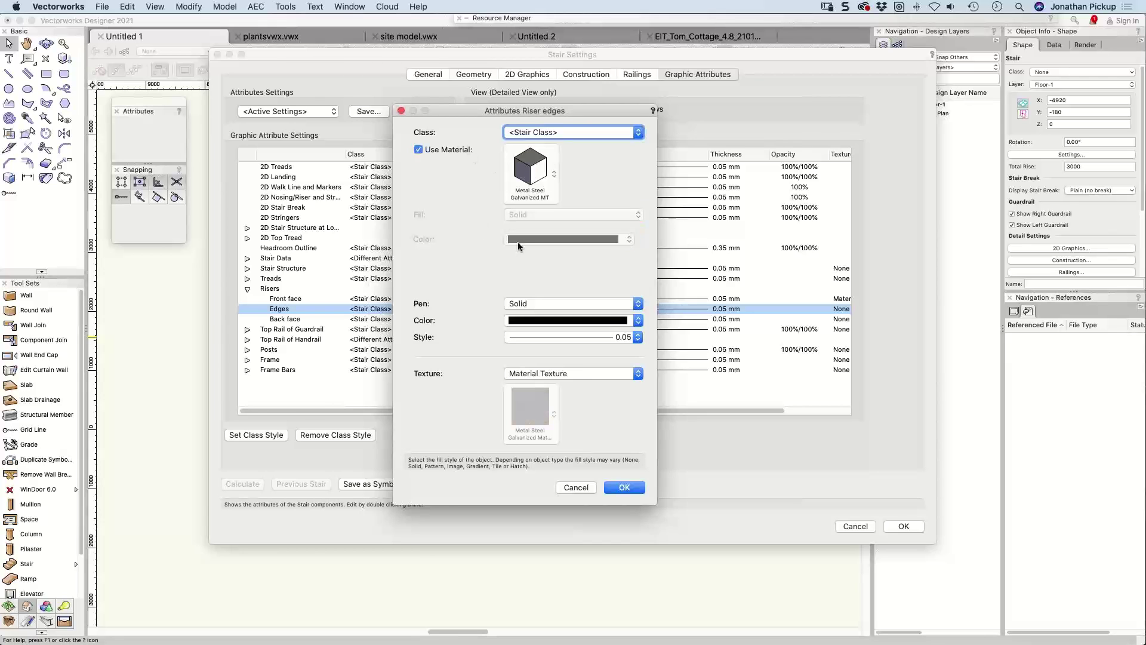
pyautogui.click(623, 487)
# Step: Turn on Use Material for the riser back face, search the material library for wood and assign Wood Bamboo MT
pyautogui.doubleClick(378, 320)
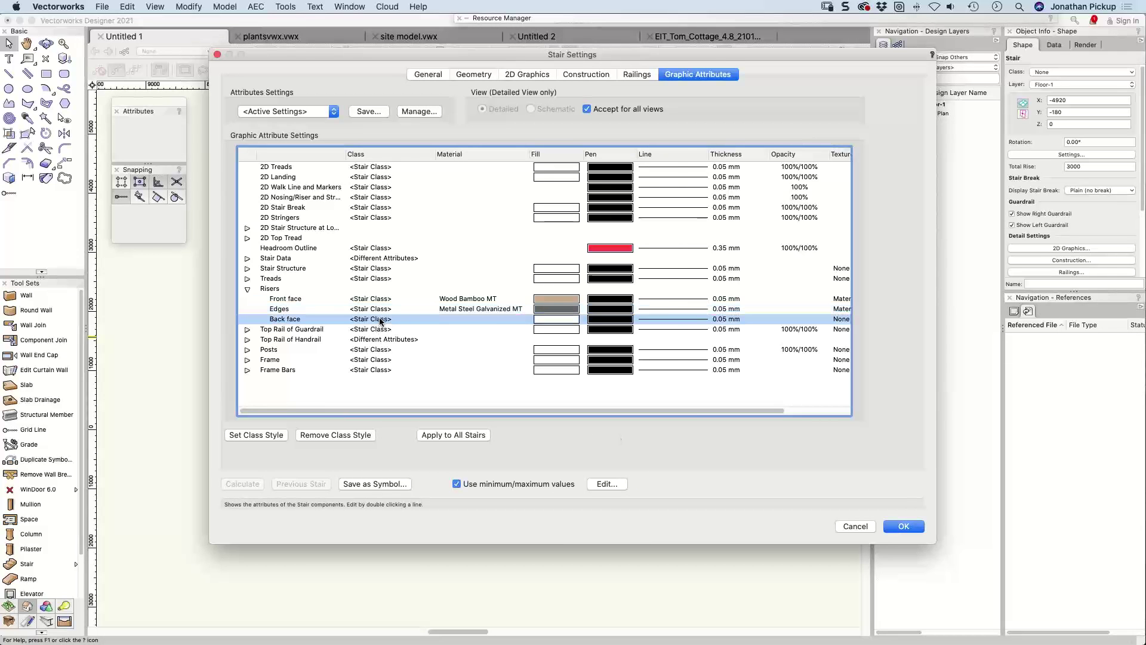
pyautogui.click(475, 150)
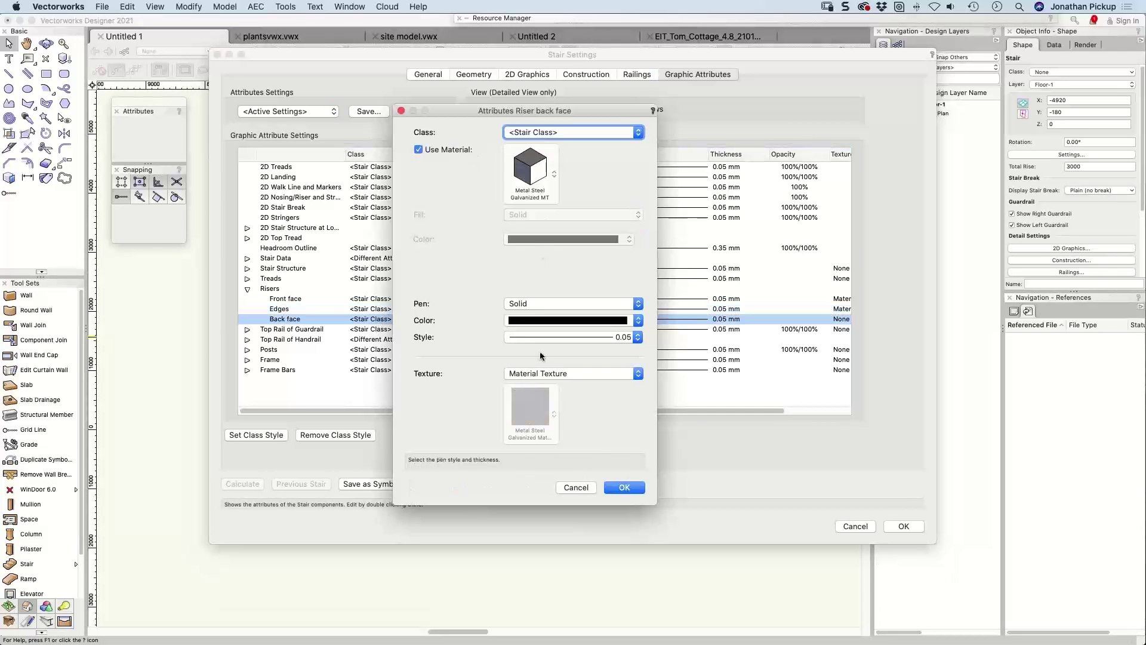
pyautogui.click(556, 192)
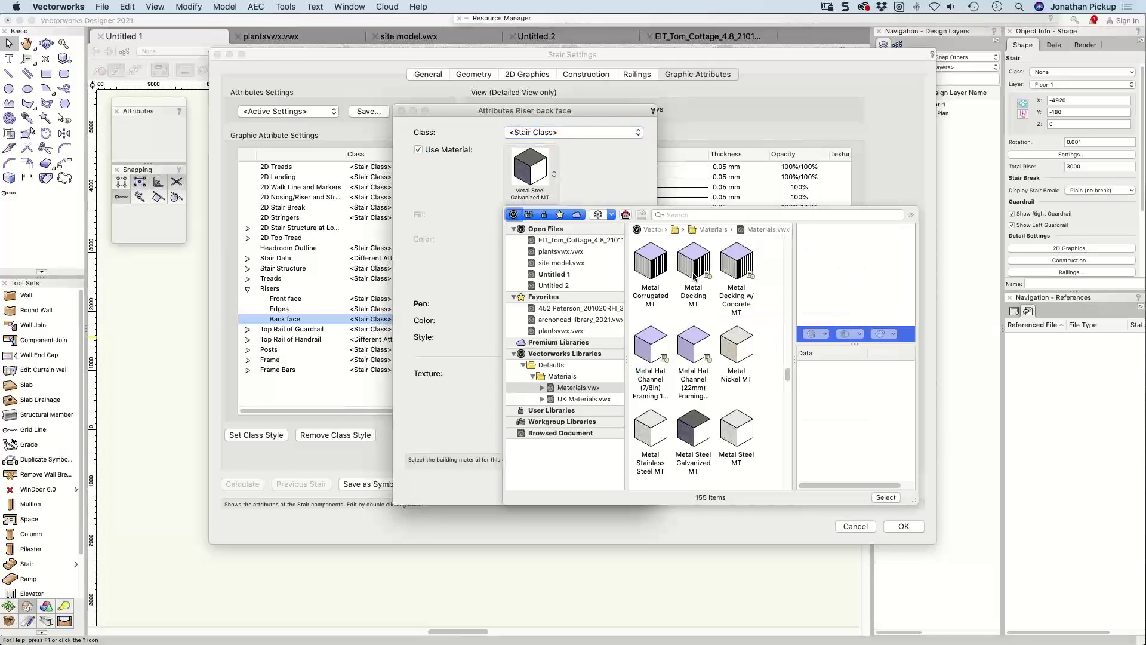
pyautogui.click(667, 214)
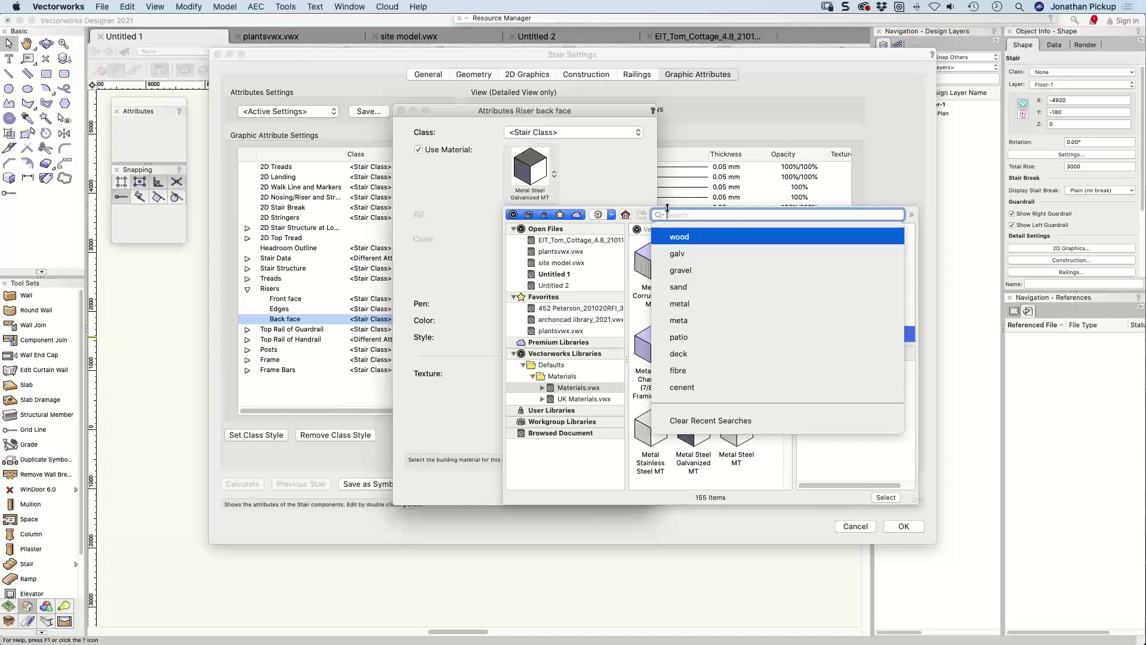
pyautogui.click(667, 209)
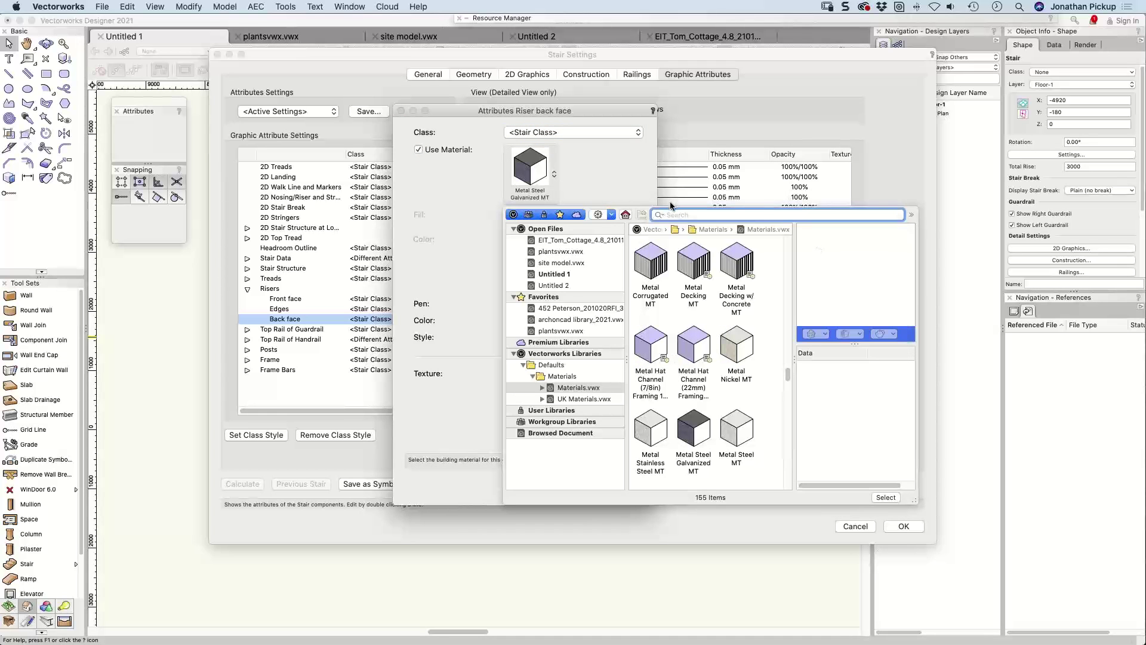
pyautogui.click(671, 211)
pyautogui.click(678, 224)
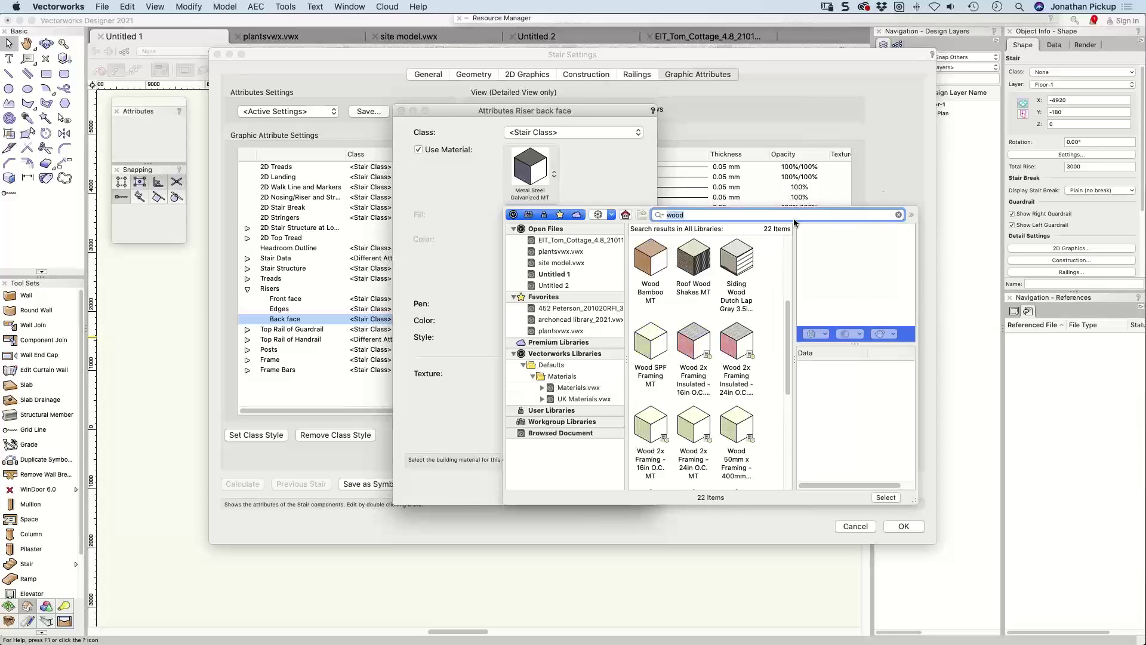
pyautogui.click(641, 263)
pyautogui.doubleClick(641, 263)
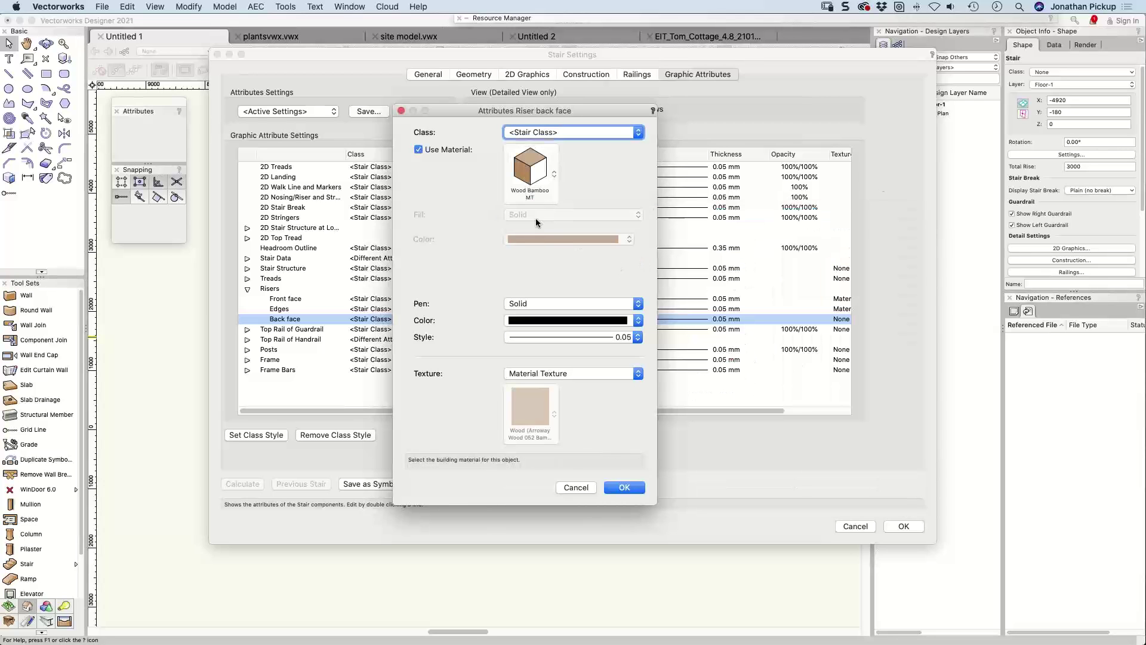
pyautogui.click(625, 487)
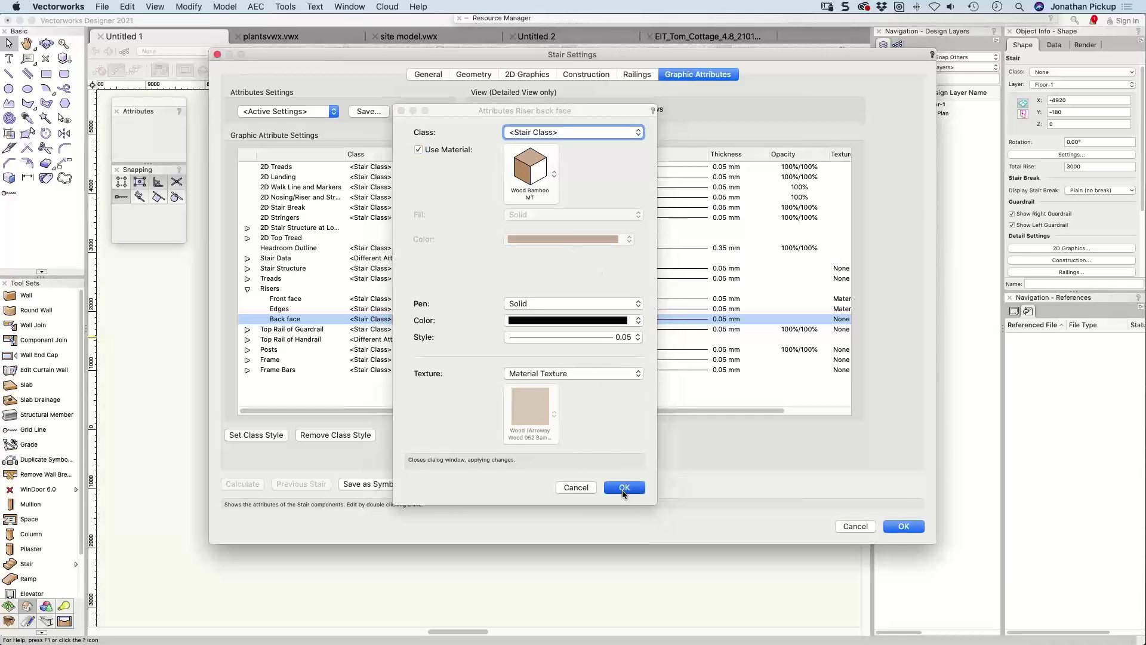
# Step: Change the riser edges' material to Wood Bamboo MT
pyautogui.doubleClick(484, 309)
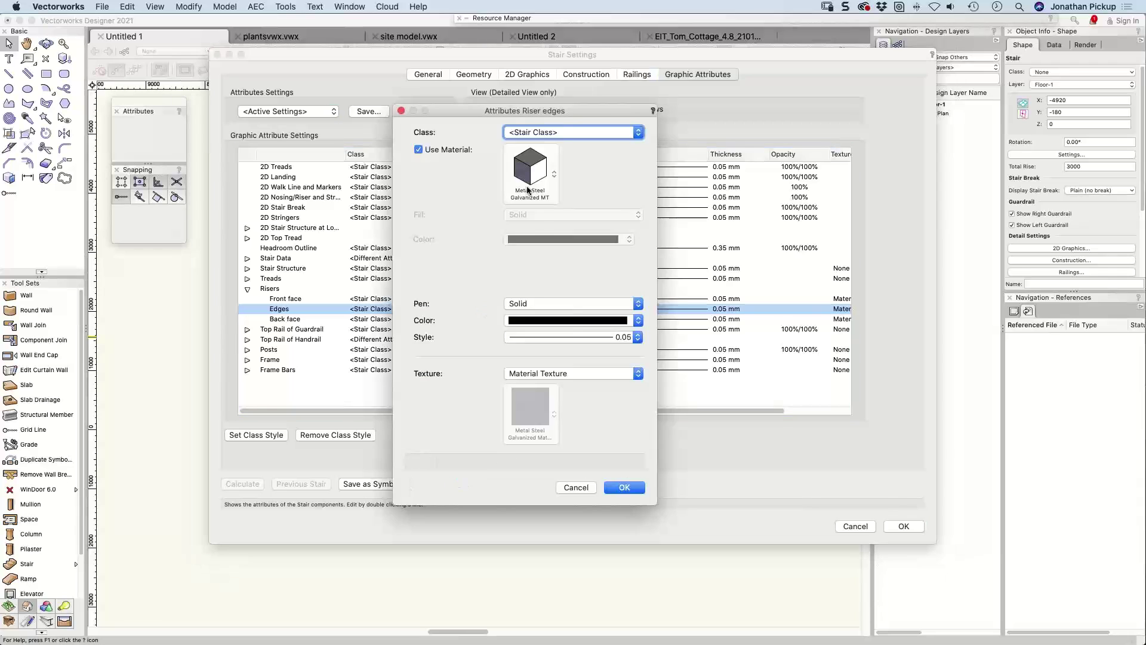
pyautogui.click(530, 173)
pyautogui.click(693, 258)
pyautogui.click(886, 497)
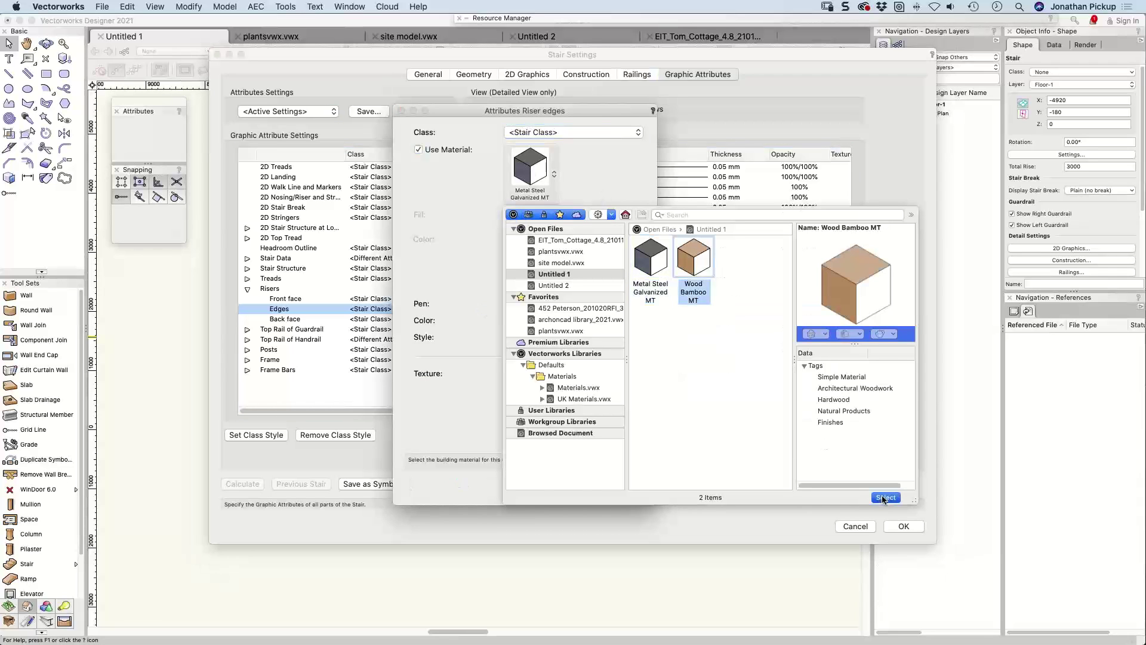
pyautogui.click(623, 489)
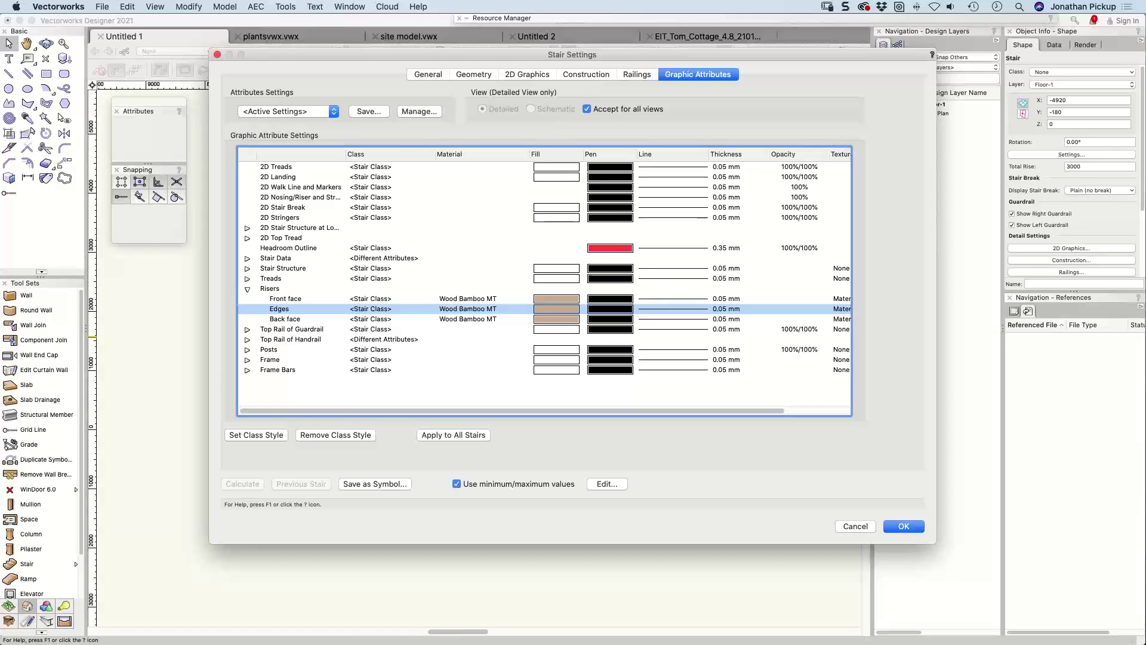
# Step: Cancel the stair settings without applying the riser materials and switch to GoToMeeting
pyautogui.press('Return')
pyautogui.press('super+Tab')
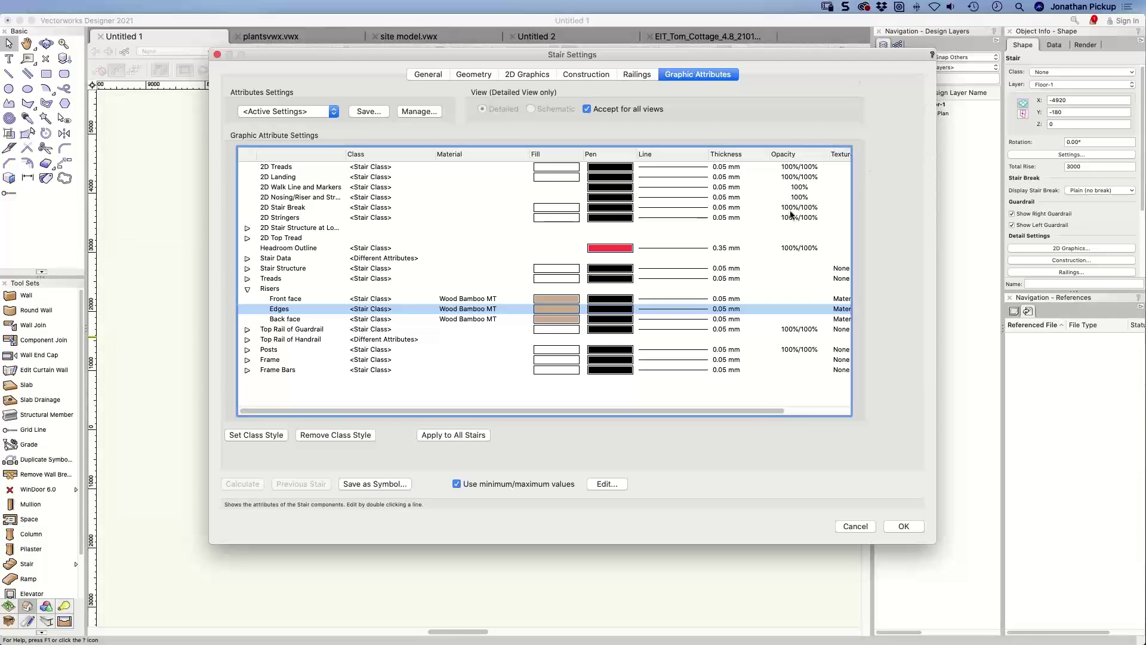
pyautogui.click(747, 256)
pyautogui.click(855, 527)
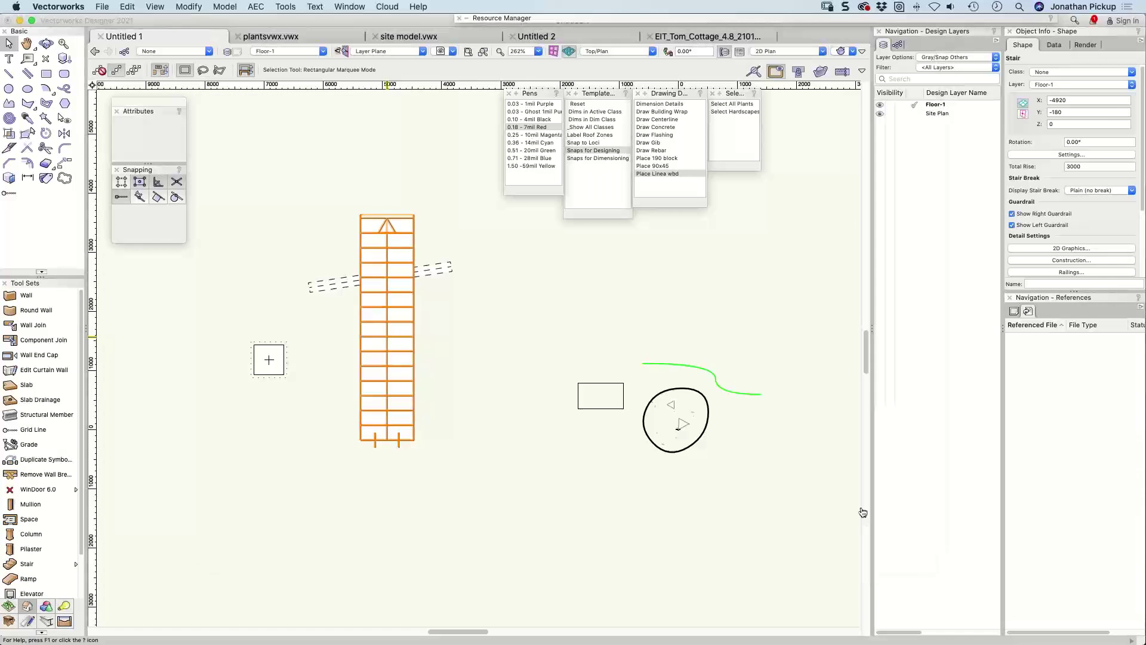
pyautogui.press('super+Tab')
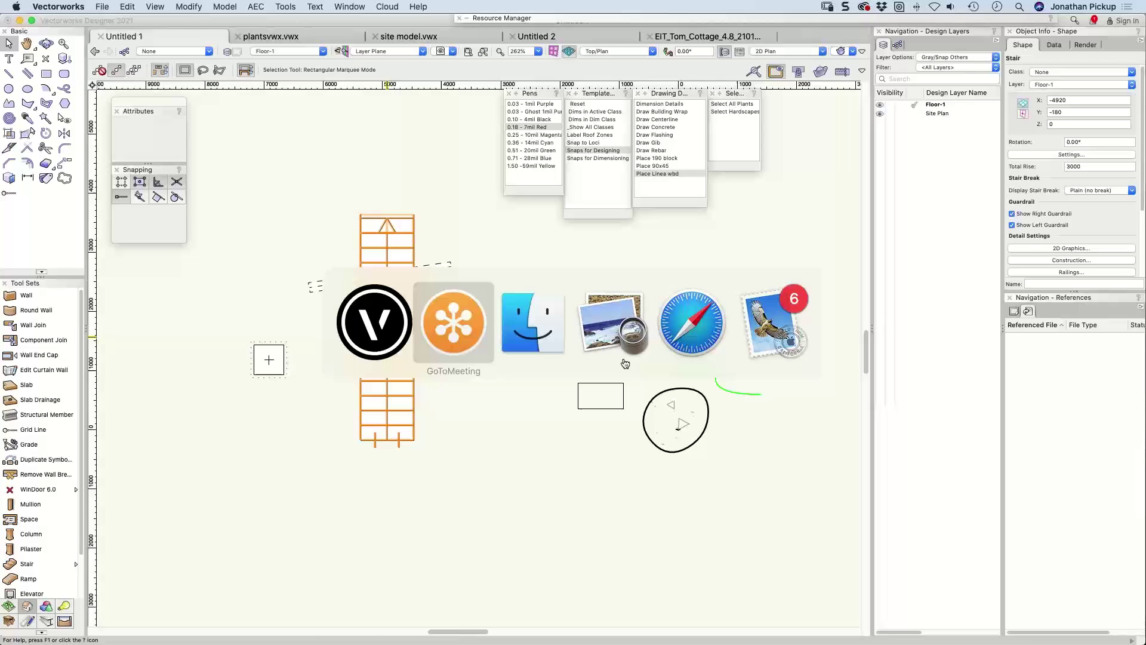
# Step: Switch to Safari and close the PDF manual, stories articles and search results pages, keeping only the Archoncad Knowledgebase open
pyautogui.click(686, 317)
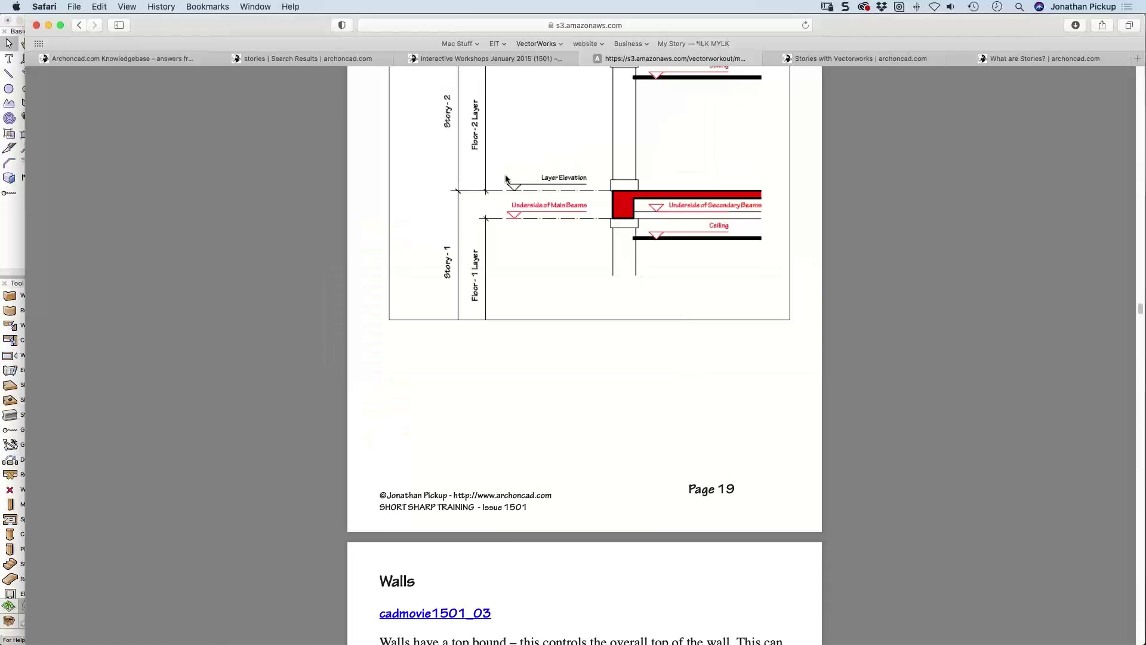
pyautogui.click(588, 59)
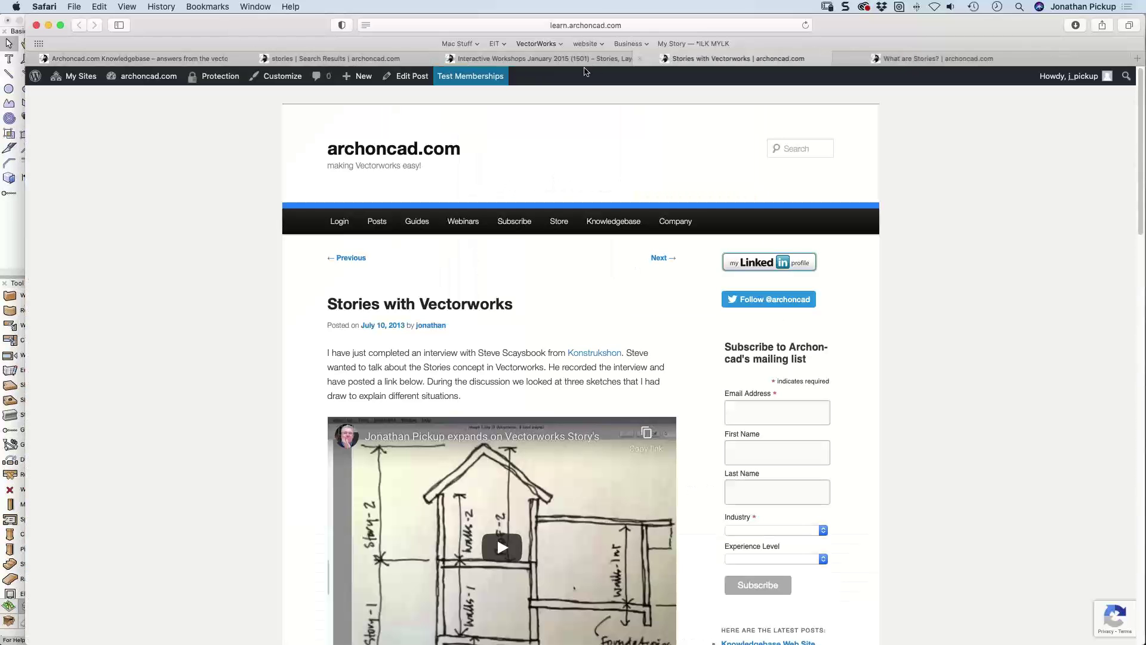
pyautogui.click(494, 59)
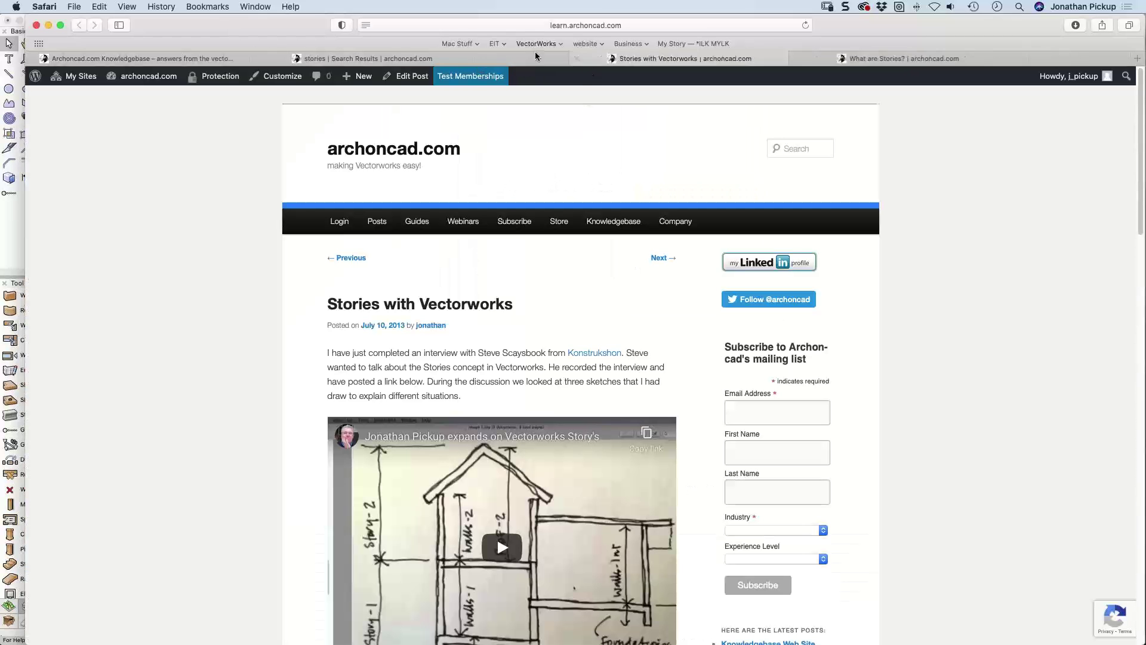
pyautogui.click(591, 59)
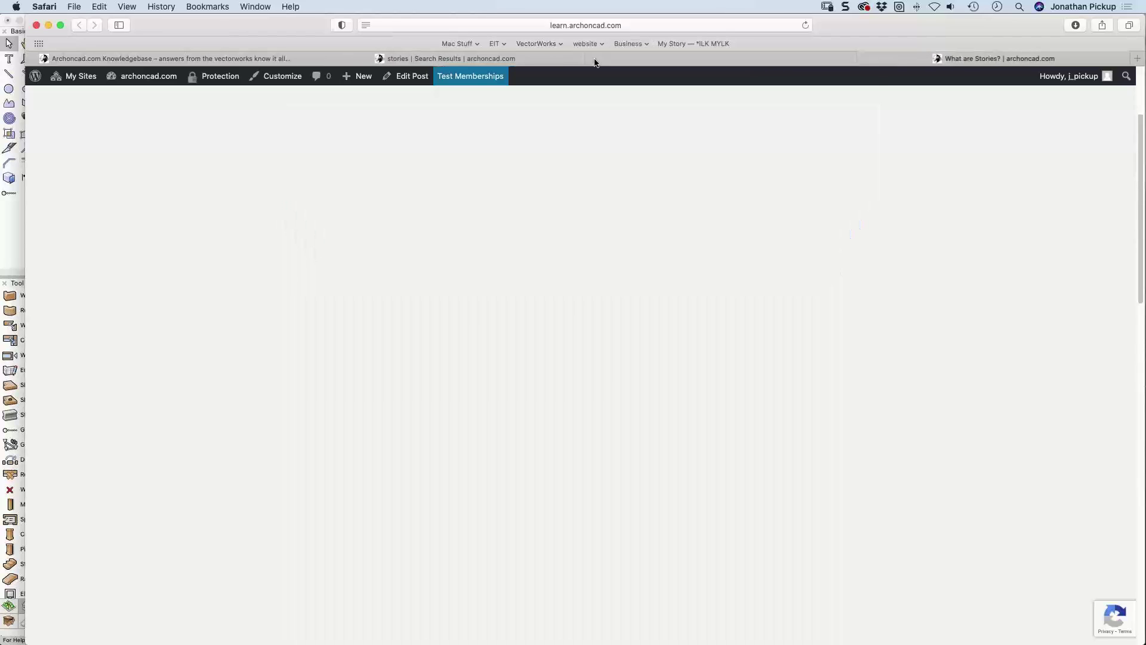
pyautogui.click(592, 59)
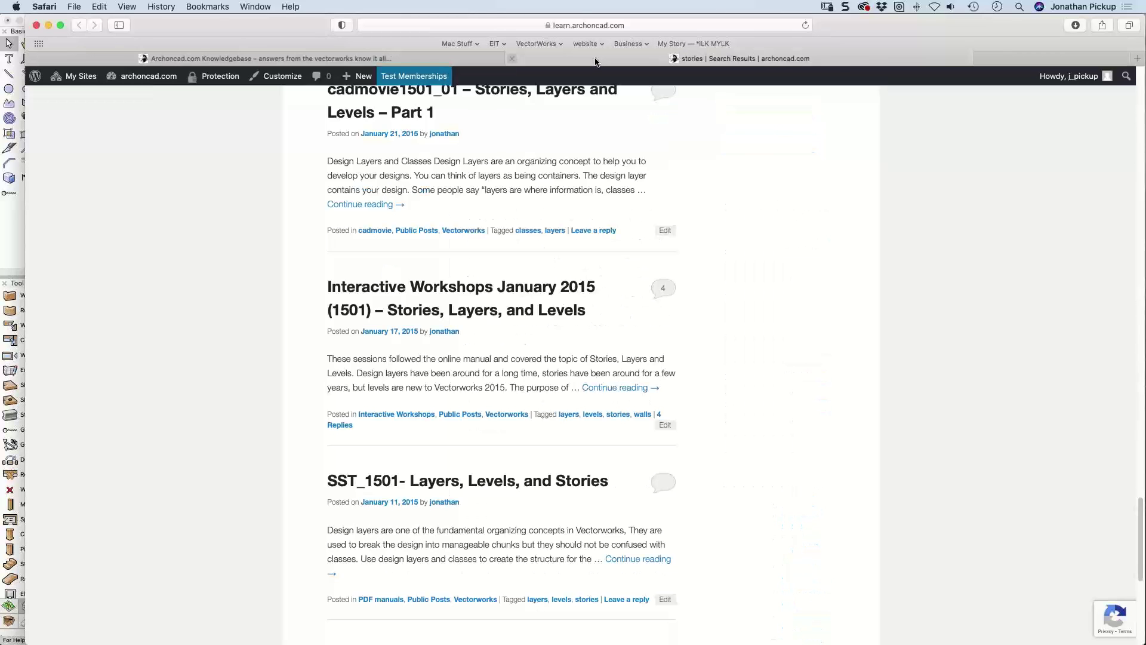
pyautogui.click(591, 59)
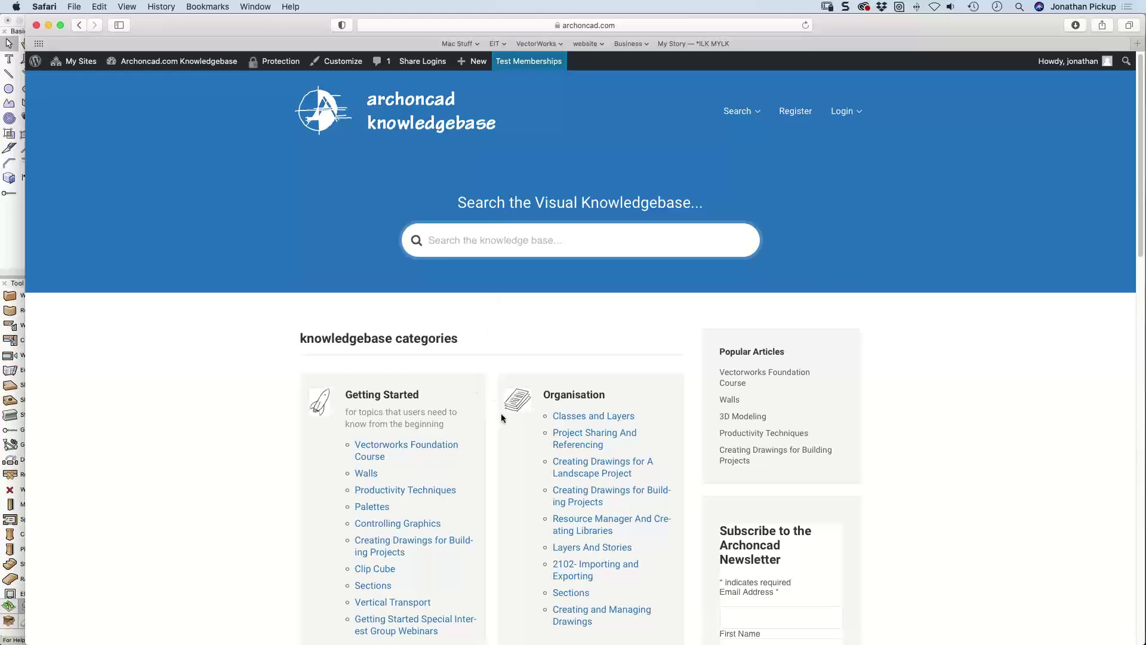
# Step: Open the Vectorworks Foundation Course from the Getting Started category and look through its modules and lessons
pyautogui.scroll(-5, 500, 413)
pyautogui.scroll(2, 485, 394)
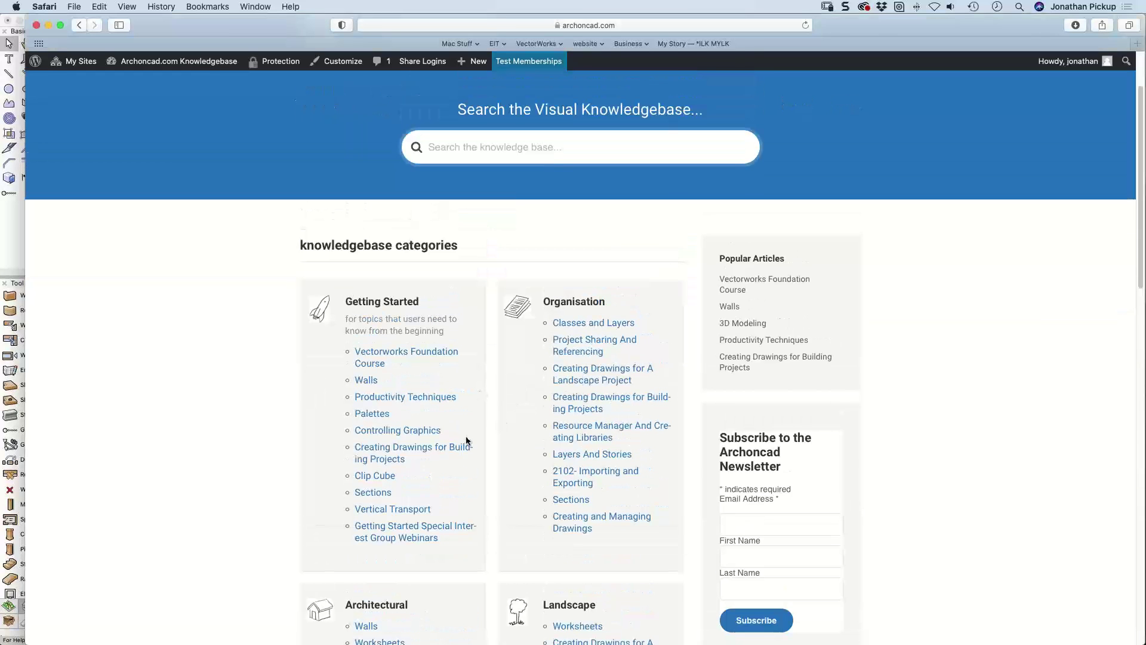
pyautogui.click(389, 357)
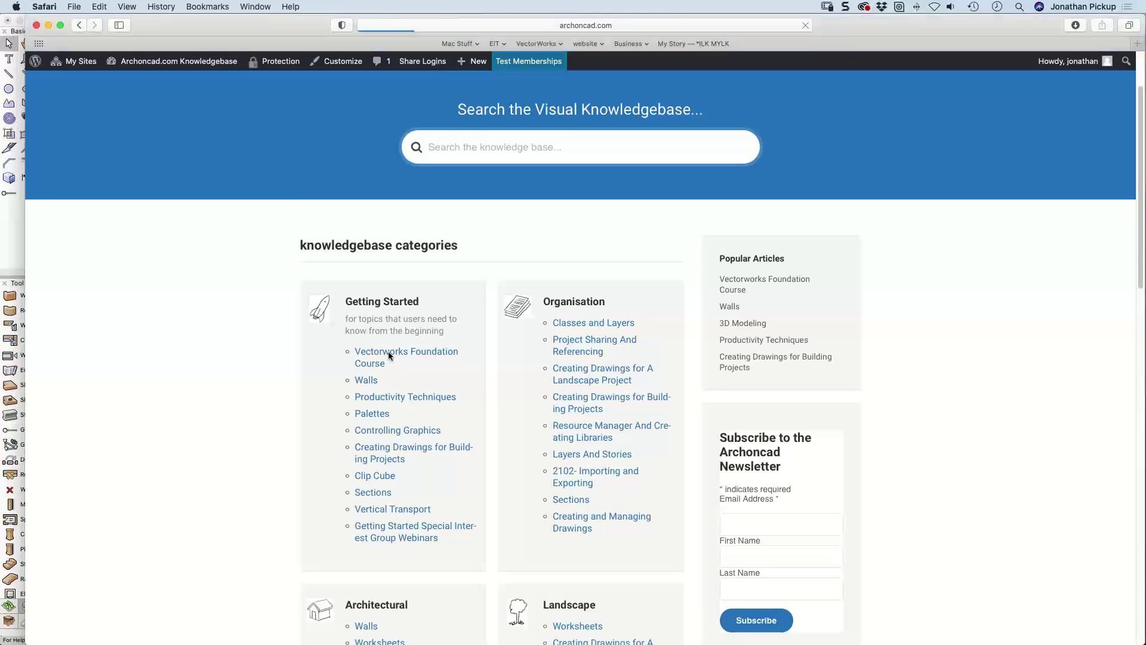
pyautogui.scroll(-3, 829, 325)
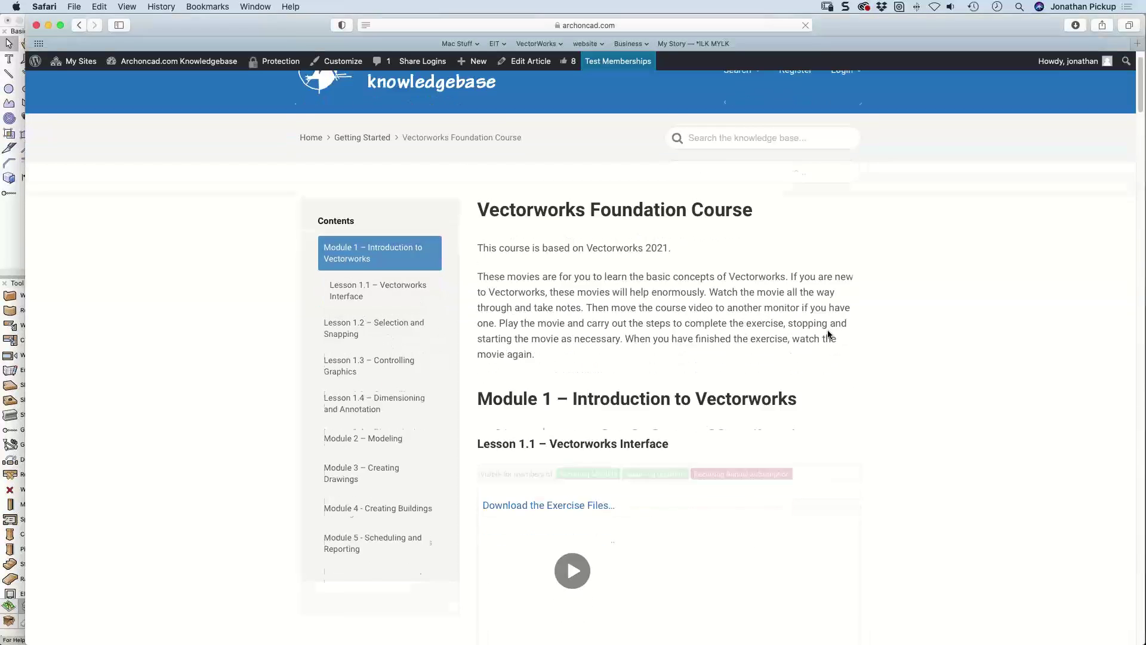
pyautogui.scroll(-15, 827, 331)
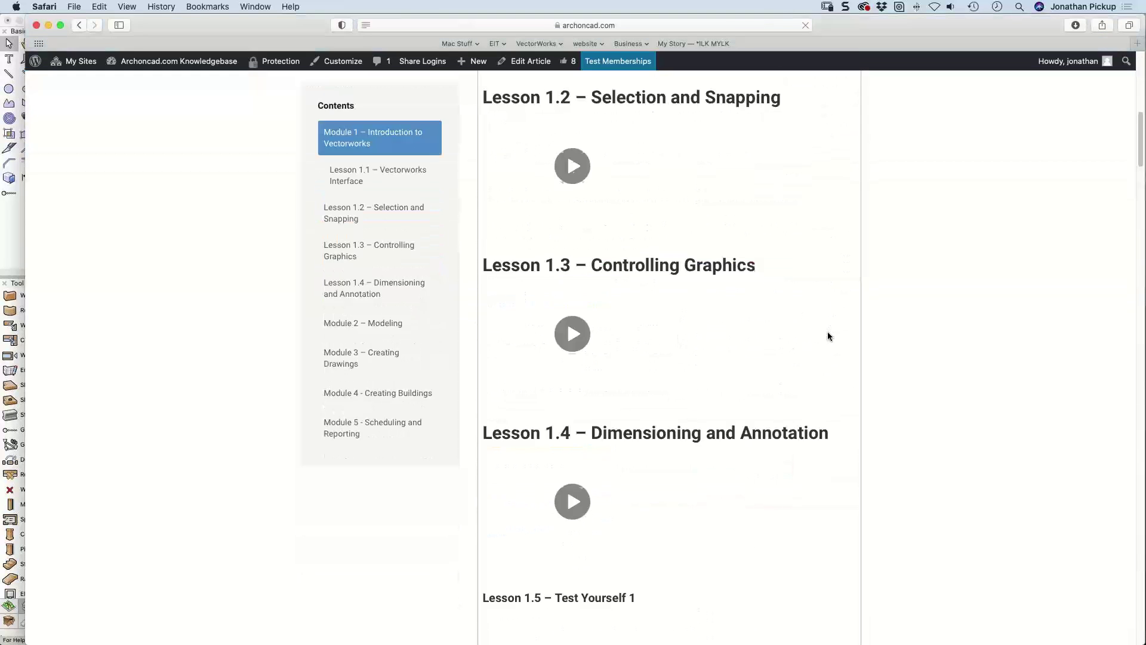
pyautogui.scroll(-20, 828, 332)
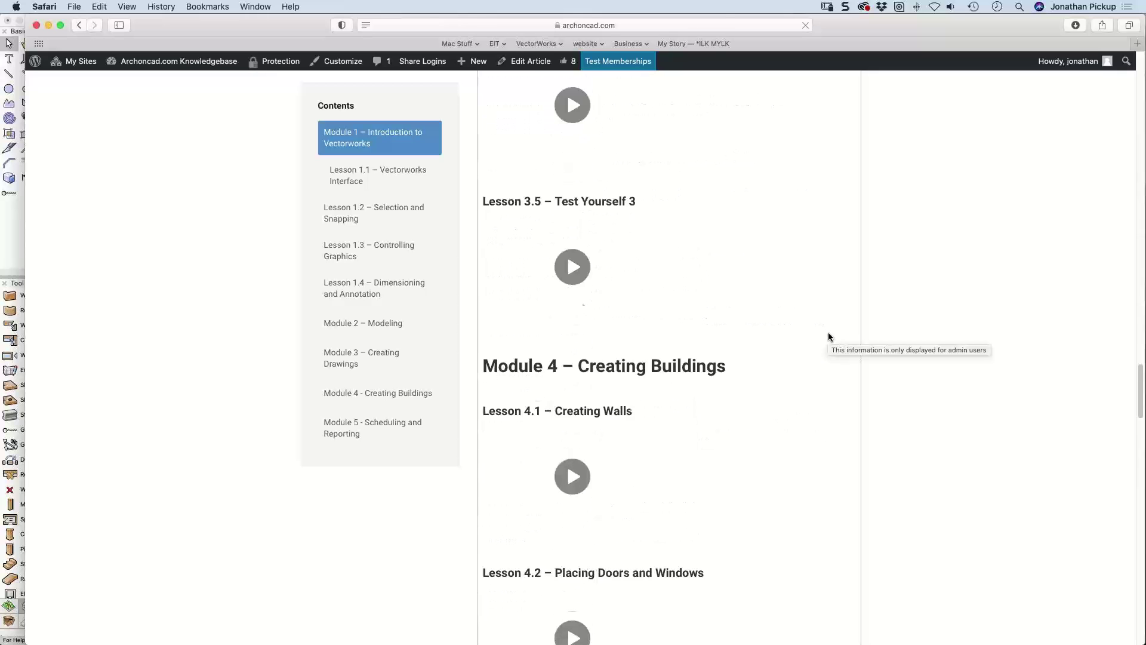
pyautogui.scroll(-20, 828, 333)
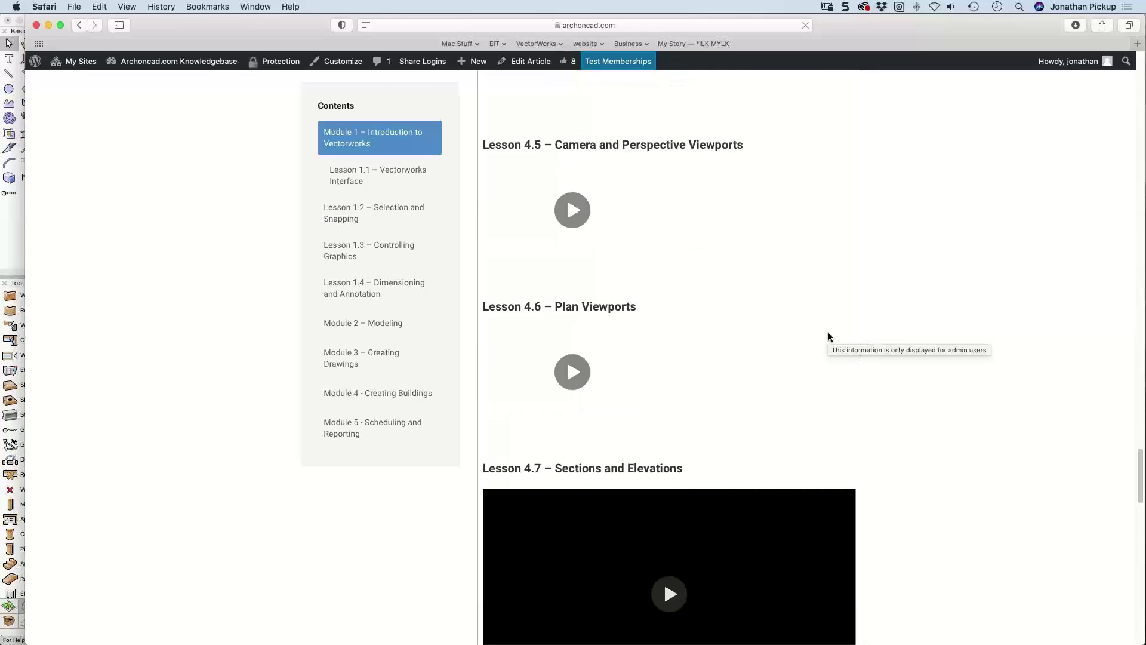
pyautogui.scroll(20, 820, 333)
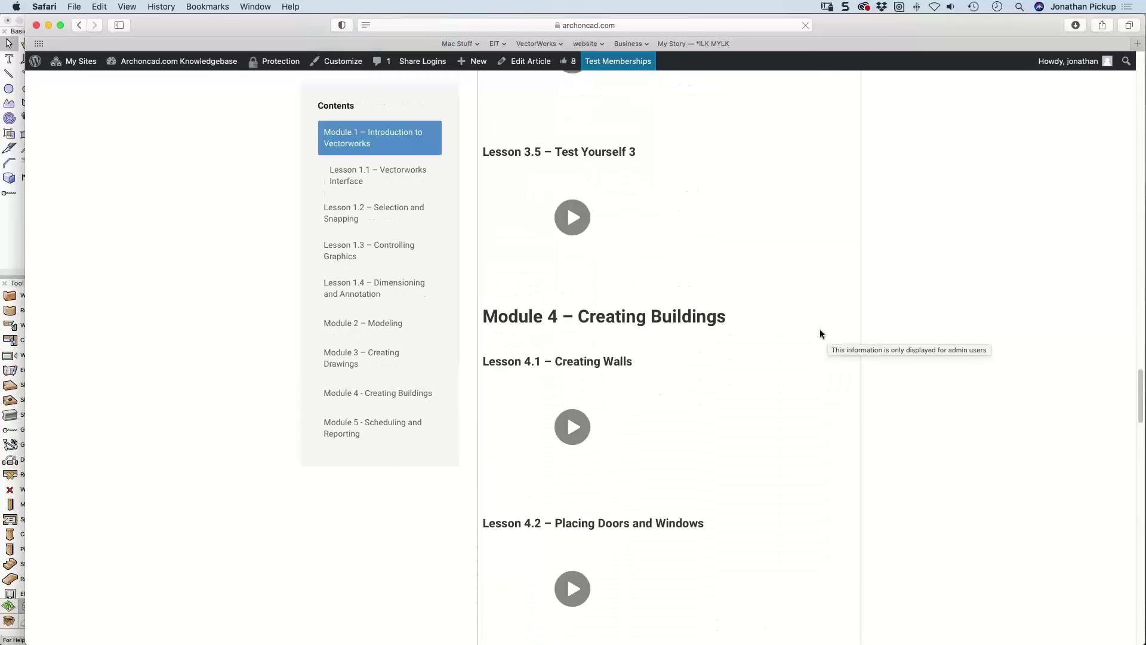
pyautogui.scroll(5, 820, 329)
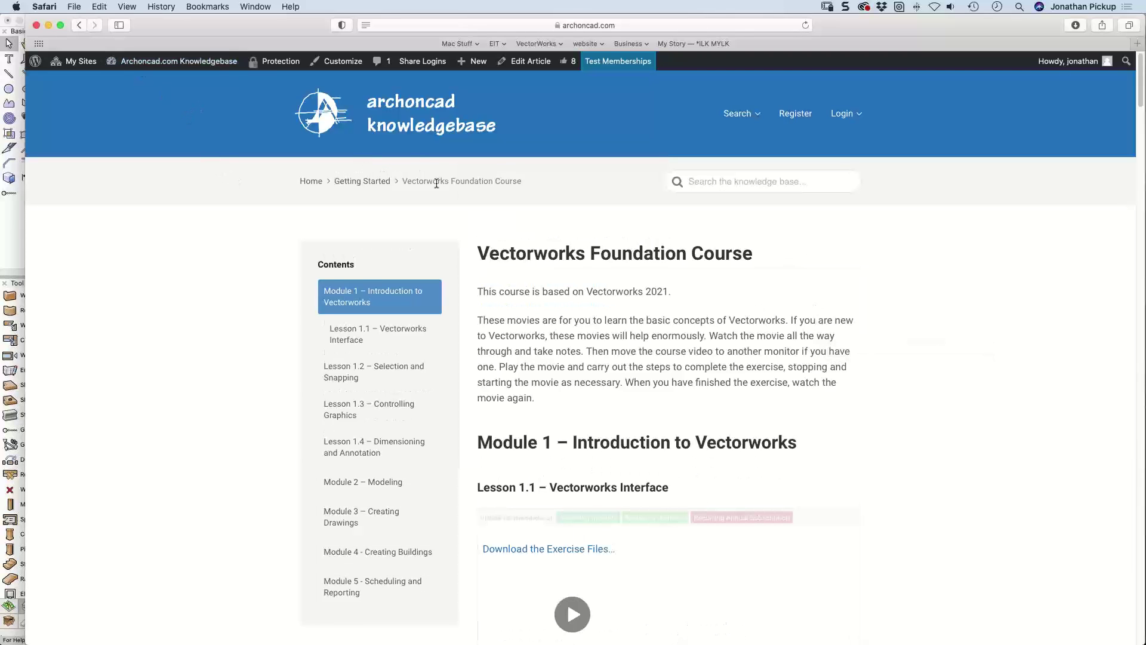
# Step: Return to the knowledgebase home page, open the 3D Modeling course and look through its beginner topics
pyautogui.click(362, 126)
pyautogui.scroll(-3, 425, 368)
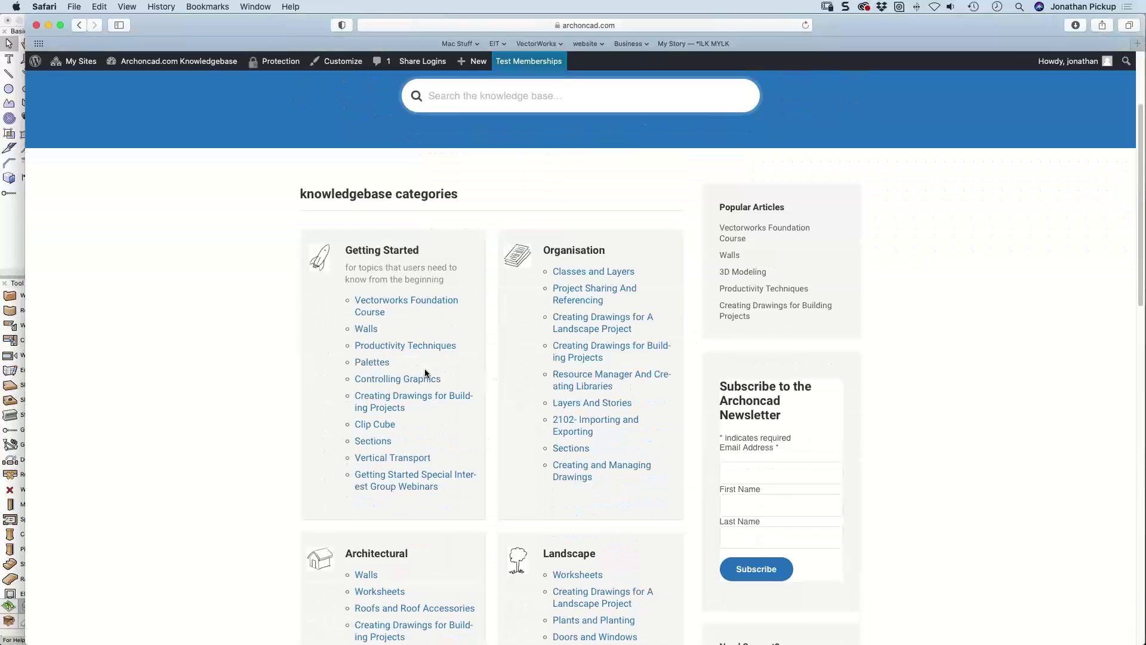
pyautogui.scroll(-10, 424, 372)
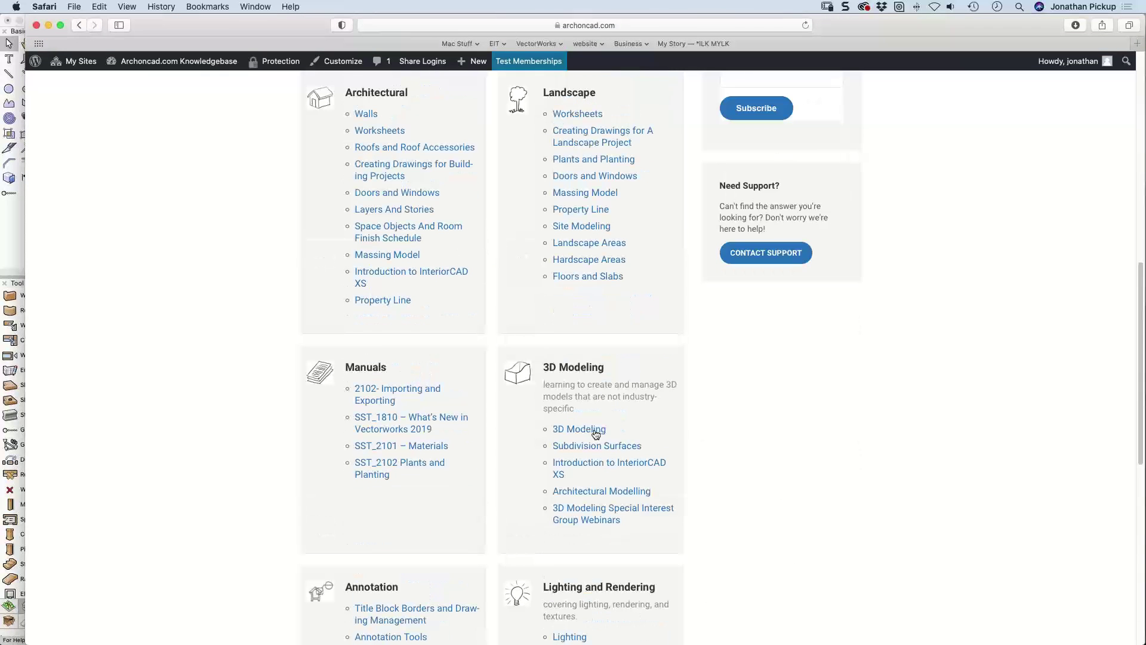
pyautogui.click(596, 432)
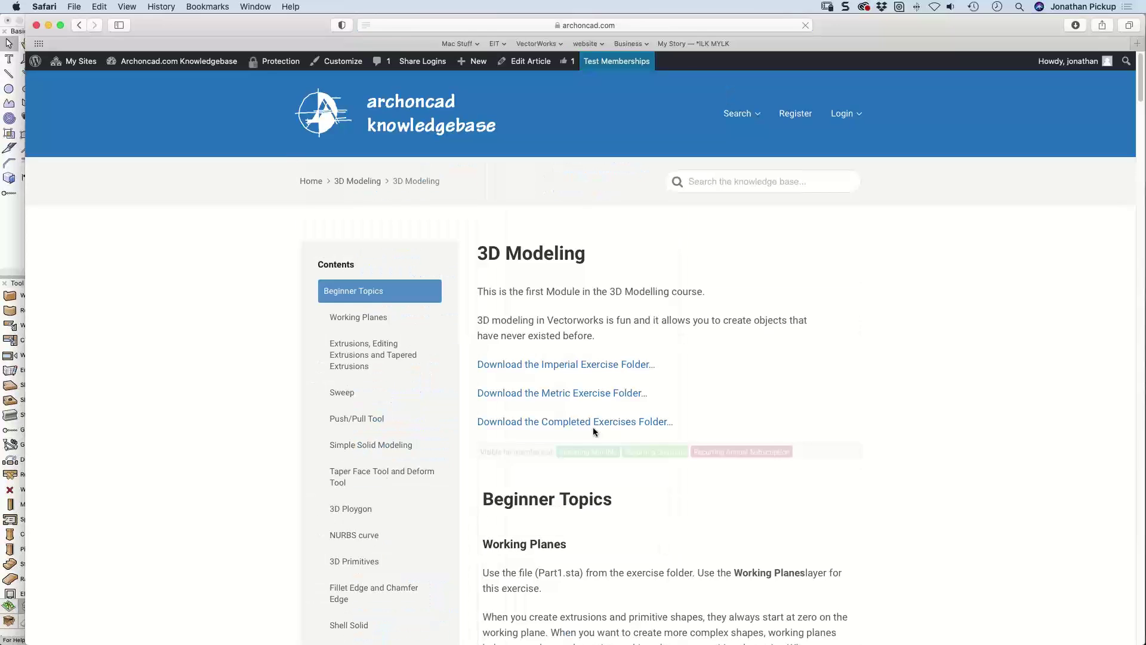
pyautogui.scroll(-15, 594, 431)
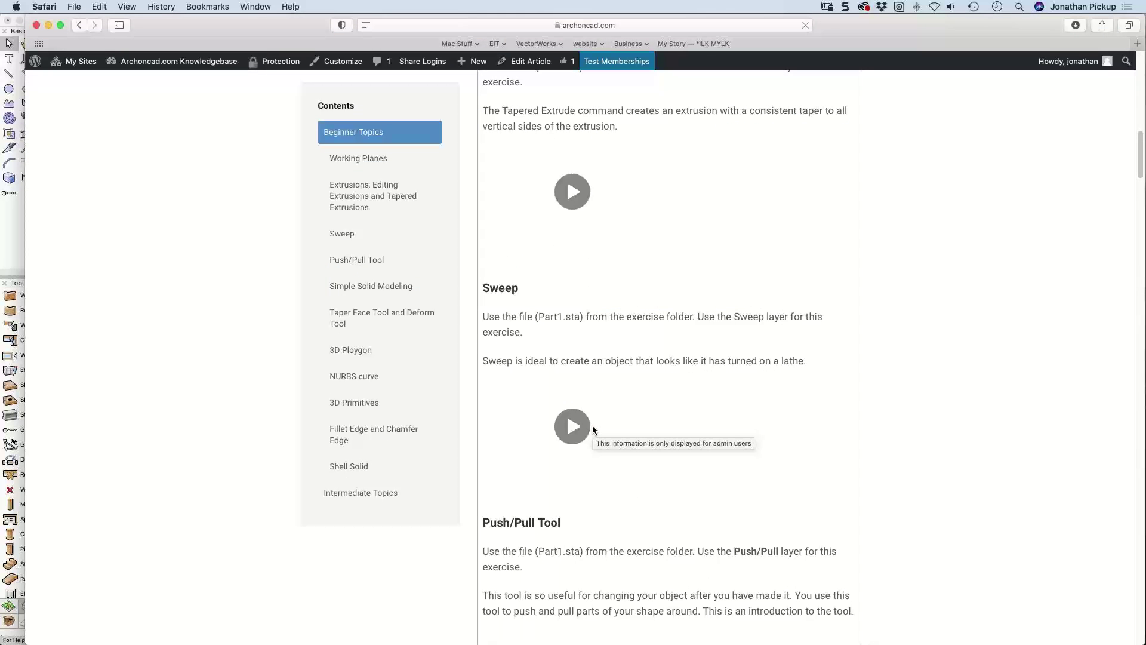
pyautogui.scroll(-1, 594, 430)
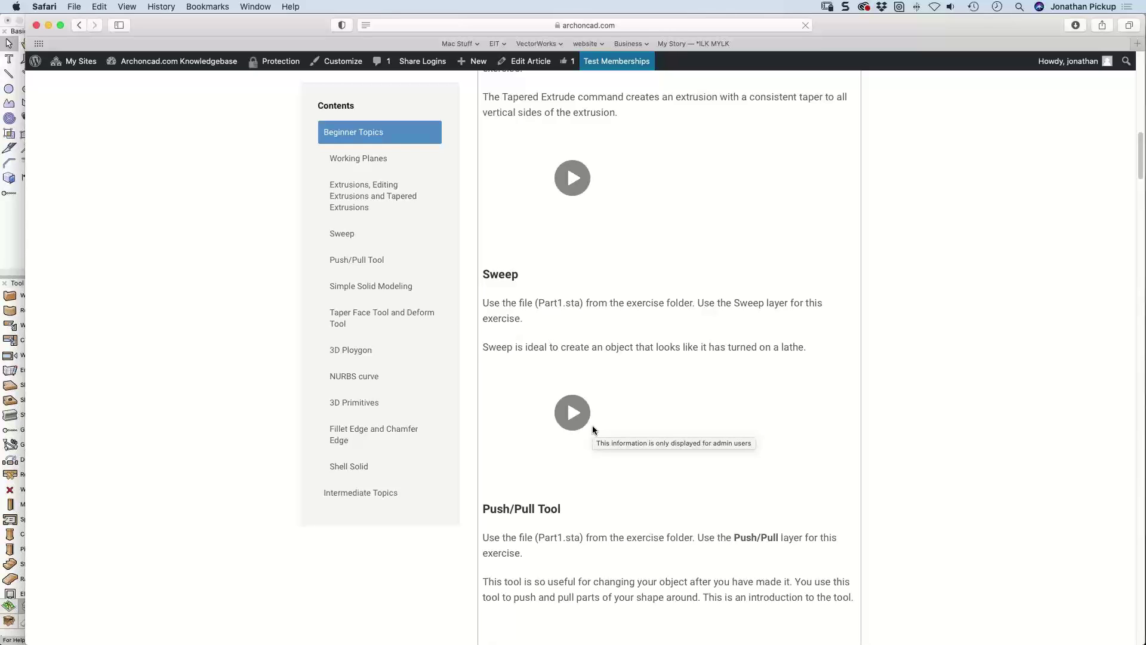
pyautogui.scroll(-6, 594, 429)
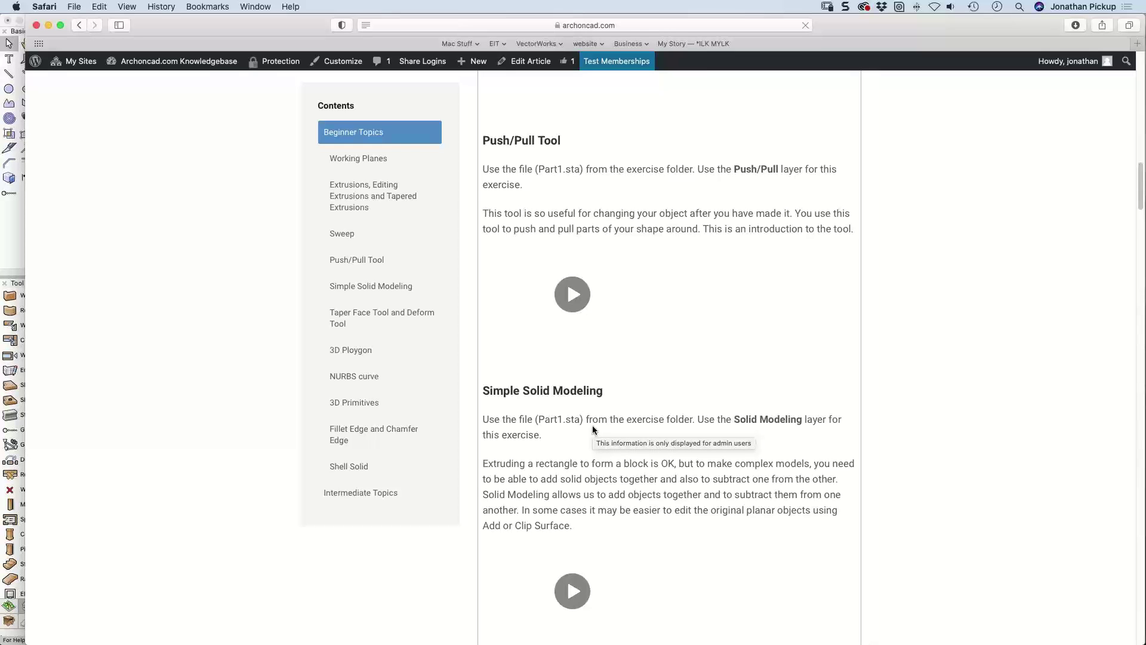